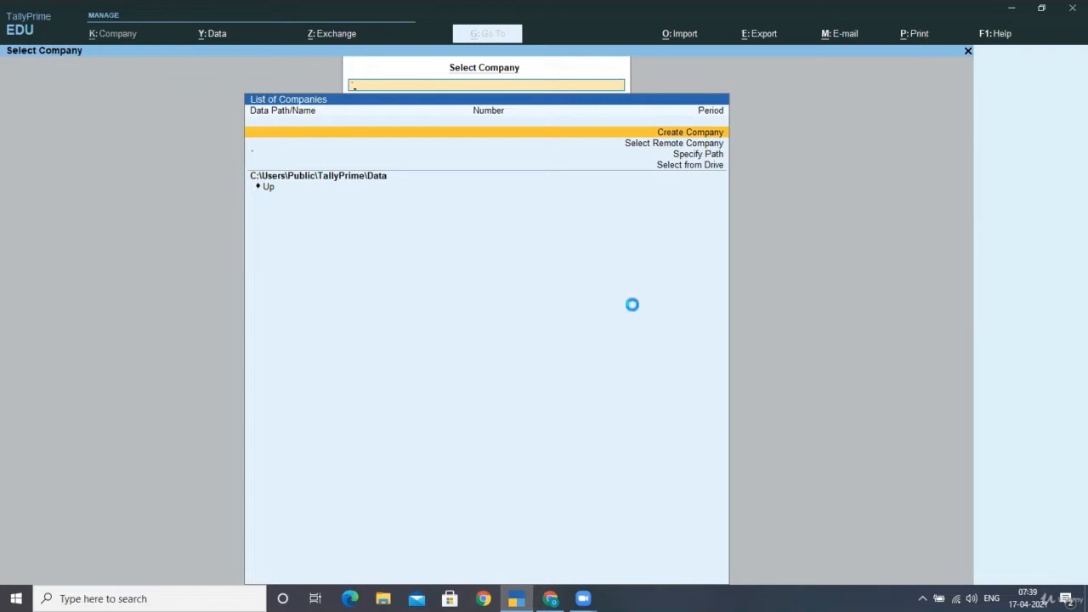
- Create company SUKRITI TRADERS with its street address, state Delhi and books from 1-4-20
text(S)
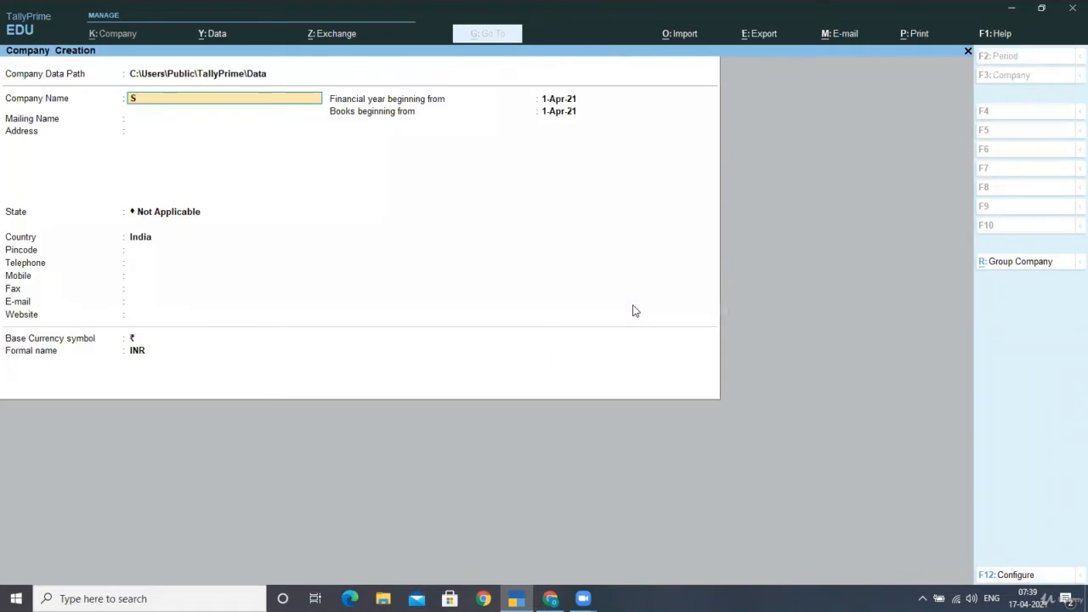
text(UKRITI TRADERS)
key(Return)
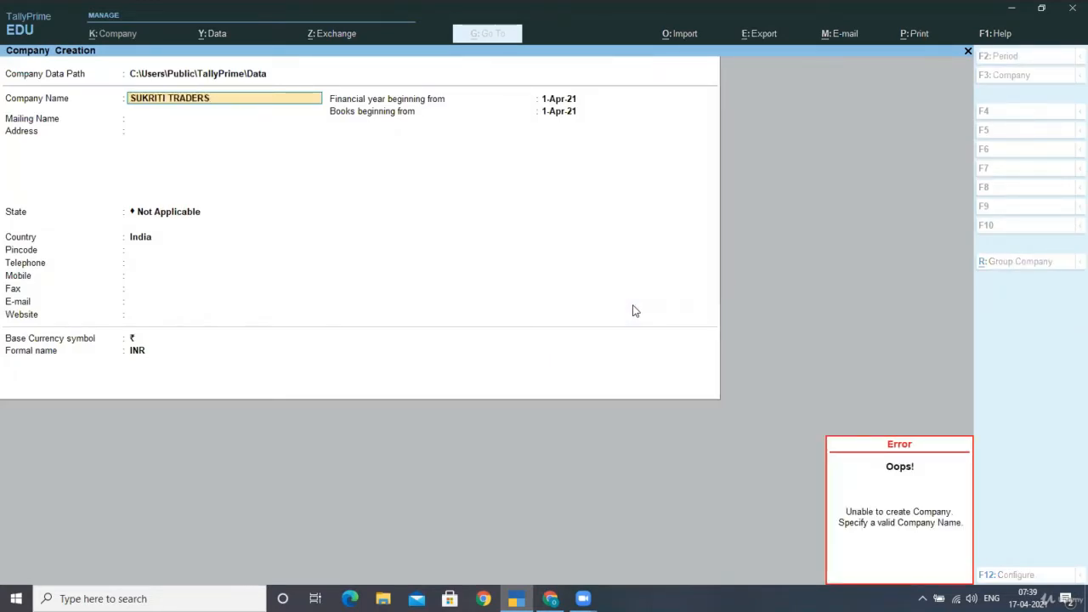
key(Return)
key(Return)
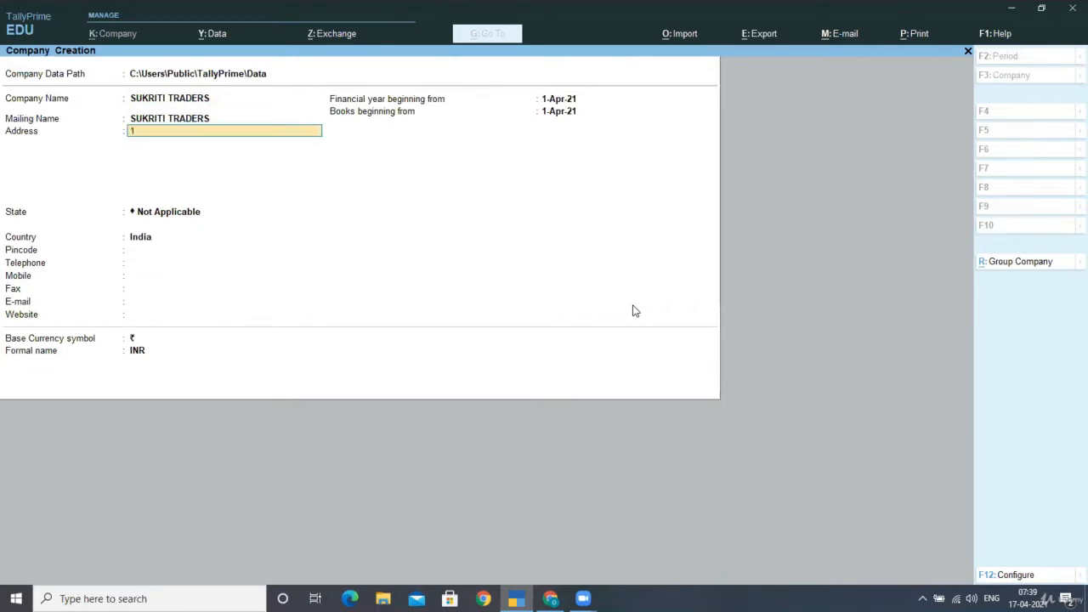
key(Return)
key(Return)
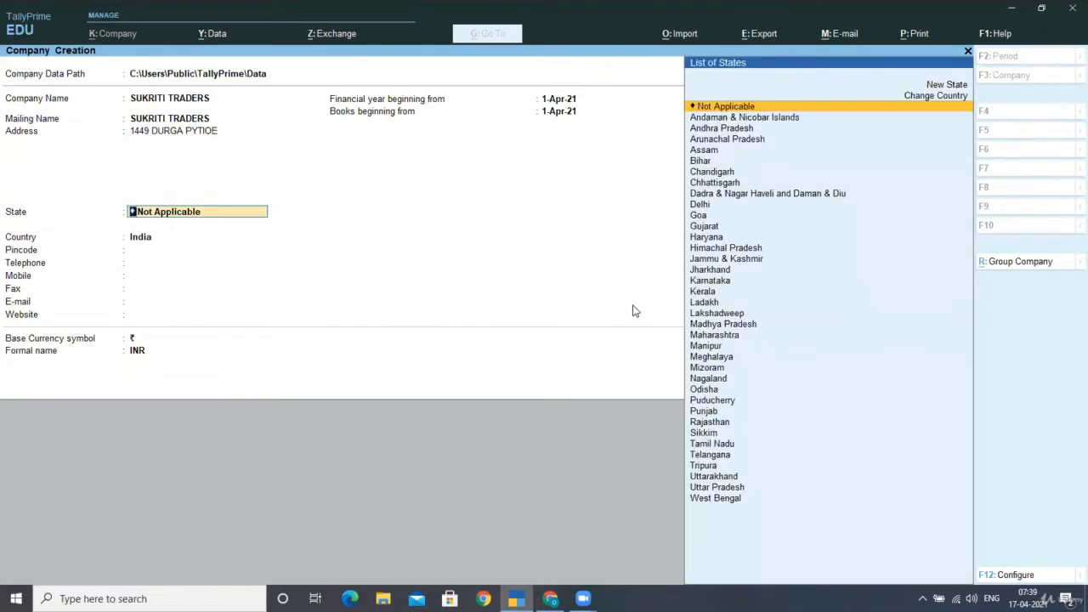
text(de)
key(Return)
key(Return)
key(Return)
key(Return)
key(Return)
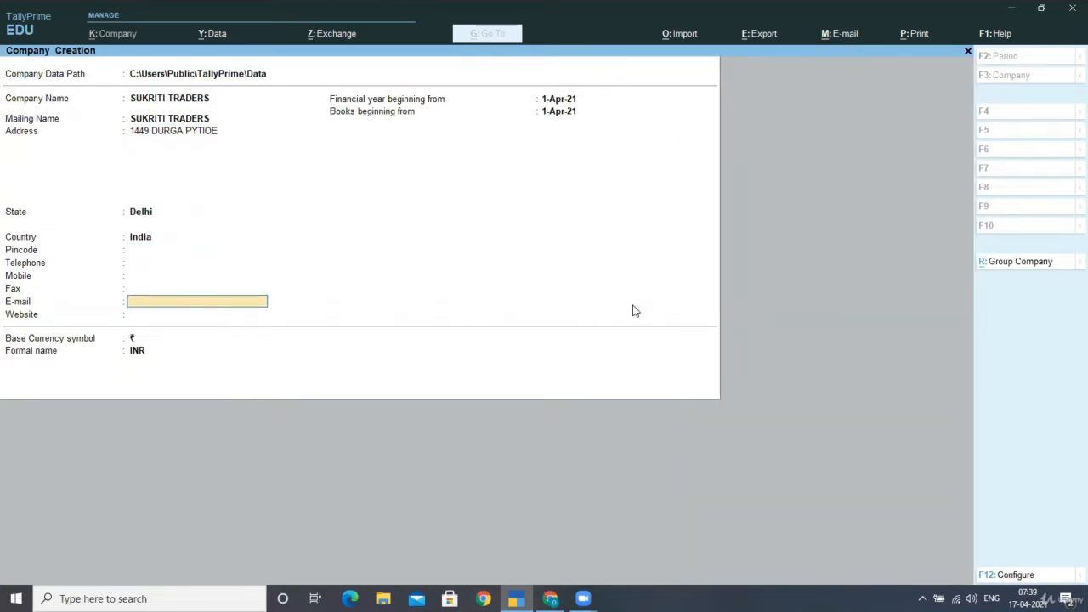
key(Return)
key(Return)
text(1)
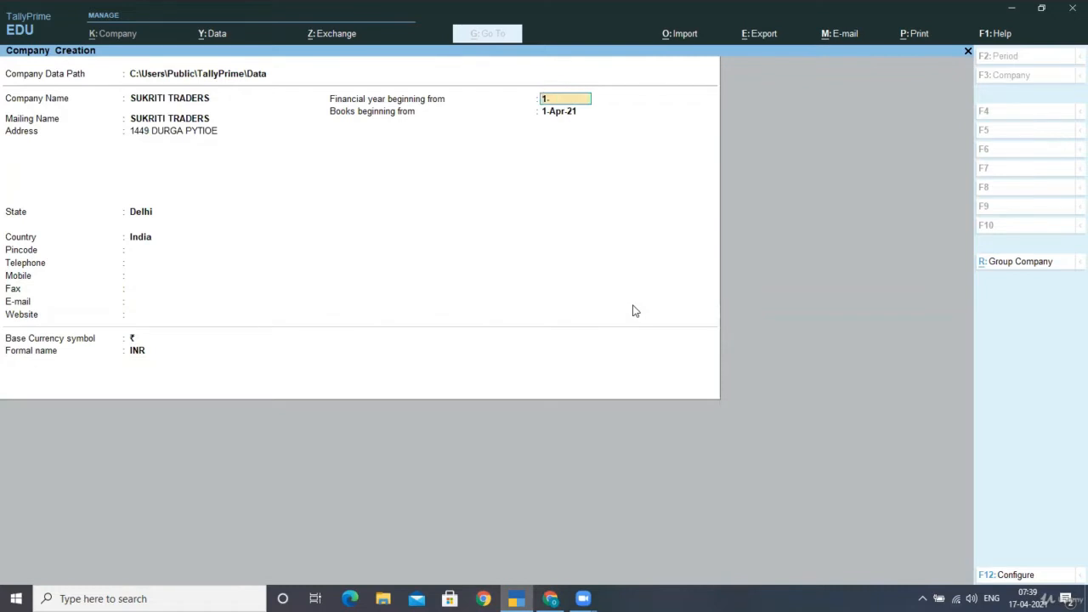
text(-4-20)
key(Return)
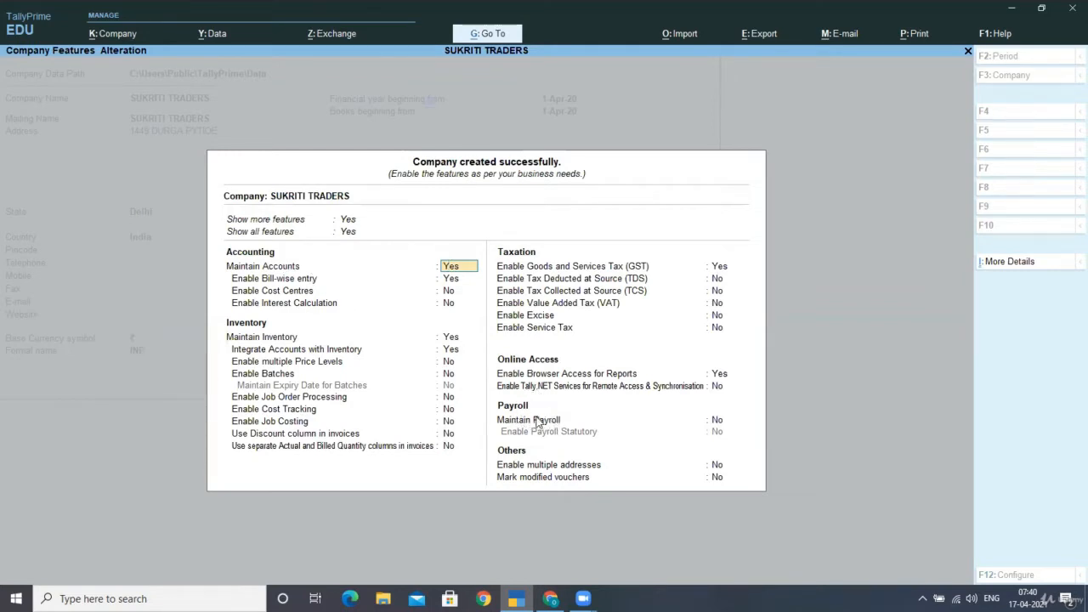
- Set Maintain Payroll and Enable Payroll Statutory both to Yes in Company Features
click(717, 424)
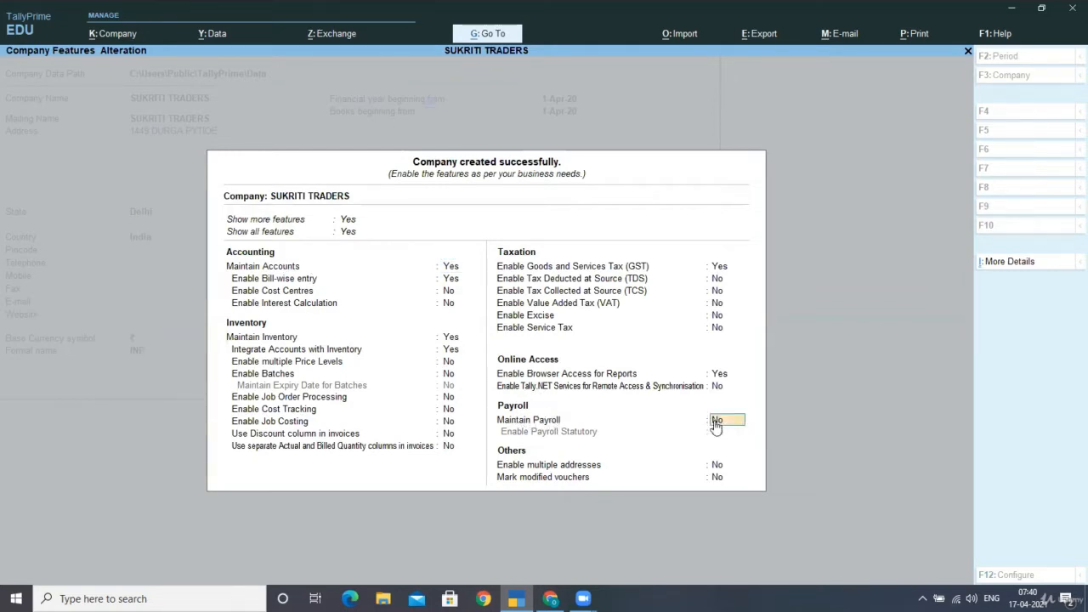
text(YES)
key(Return)
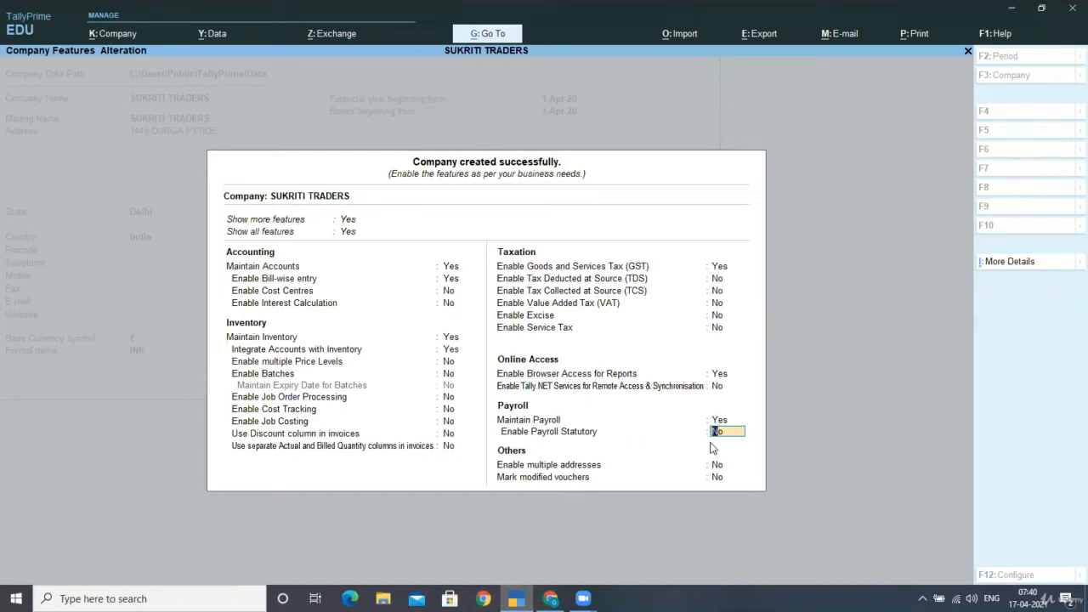
text(YES)
key(Return)
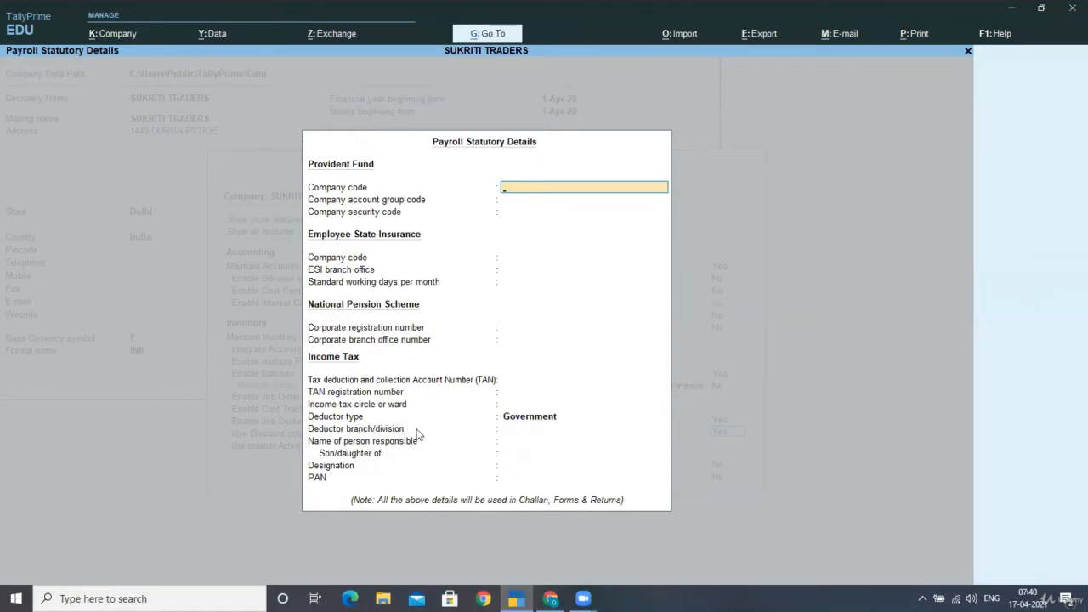
- Set the deductor type to Others in Payroll Statutory Details
key(Return)
key(Return)
key(Return)
key(Return)
key(Return)
key(Return)
key(Return)
key(Return)
key(Return)
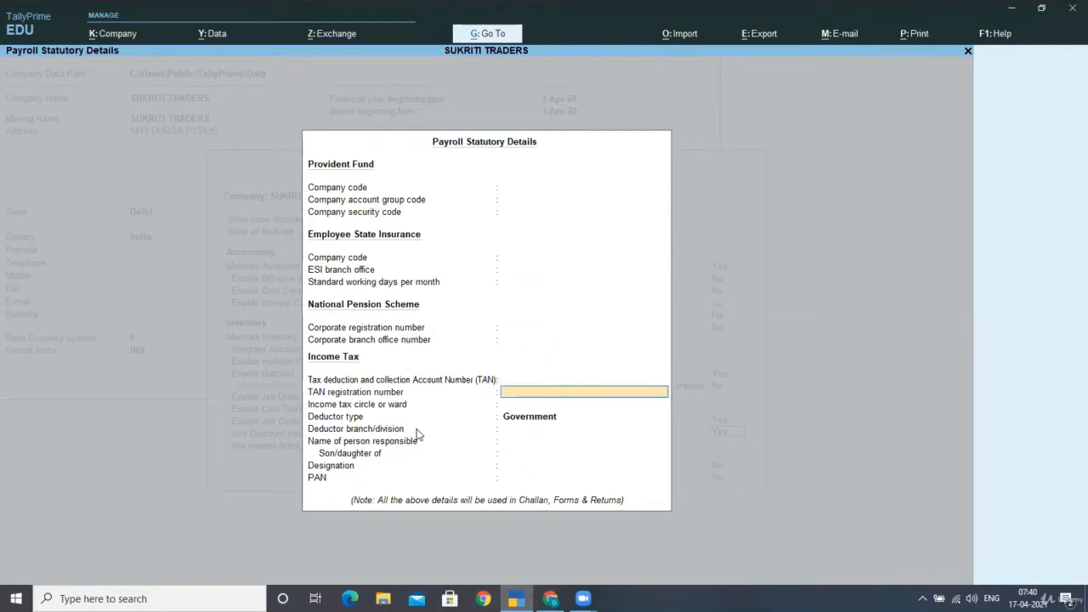
key(Return)
key(Return)
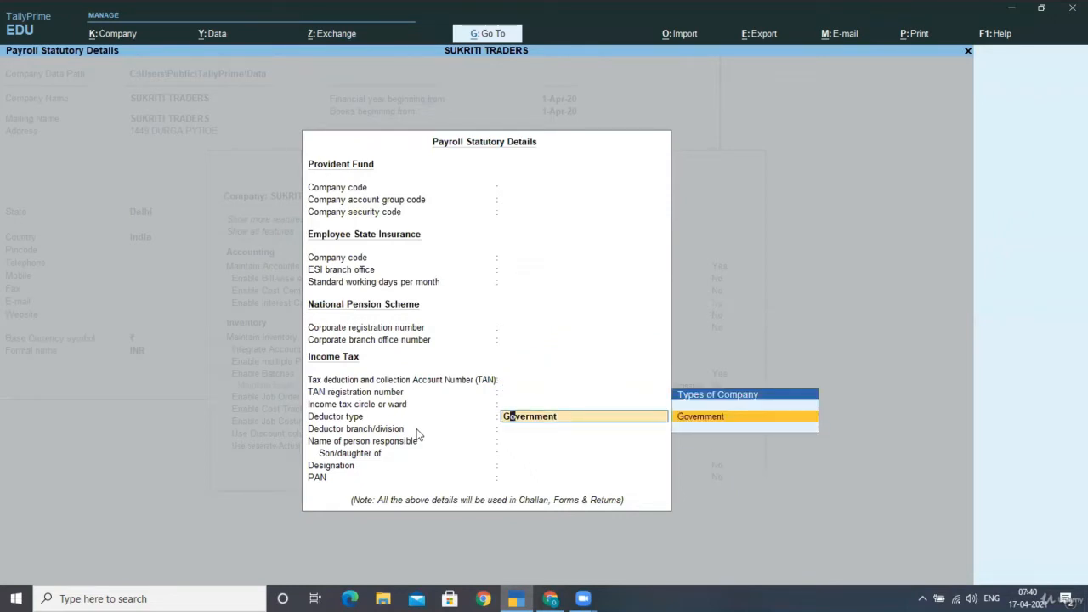
key(BackSpace)
key(BackSpace)
key(BackSpace)
key(BackSpace)
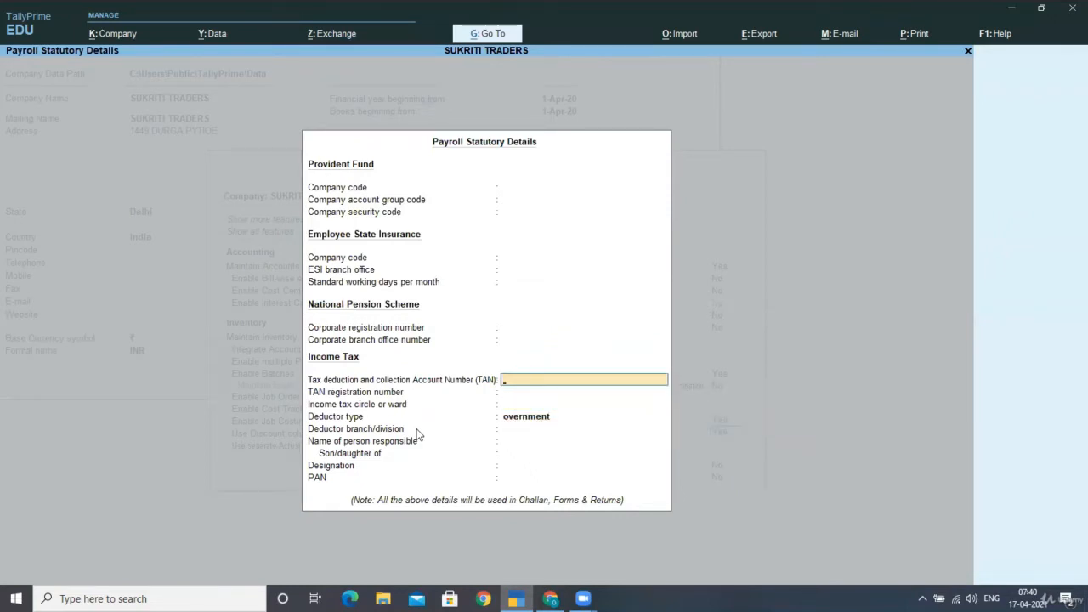
key(Return)
key(Return)
key(Return)
key(Down)
key(Return)
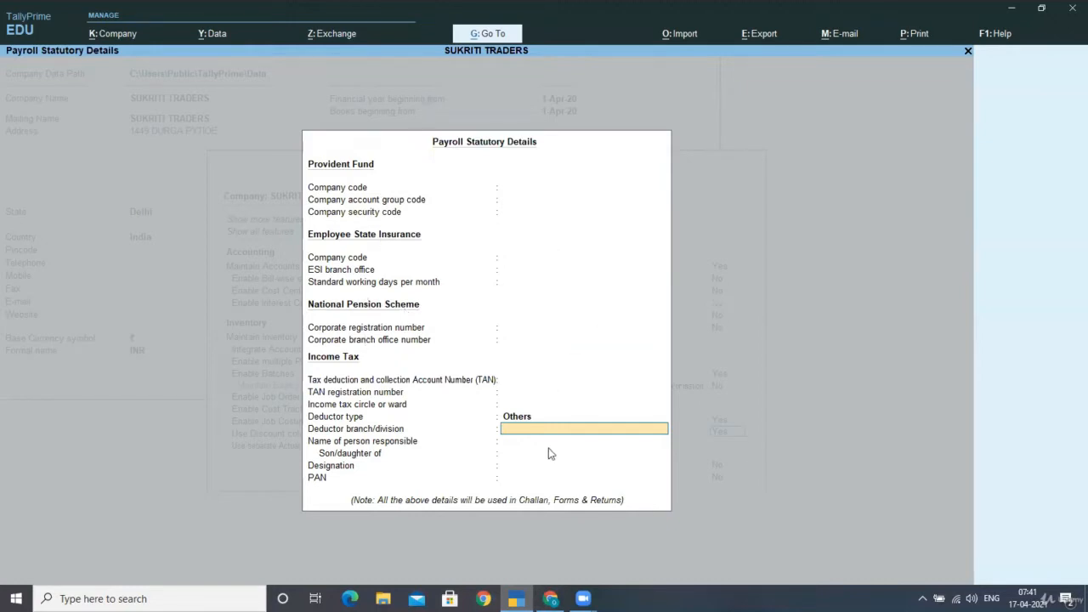
- Skip the remaining statutory fields and save the company features
key(Return)
key(Return)
key(Return)
key(Return)
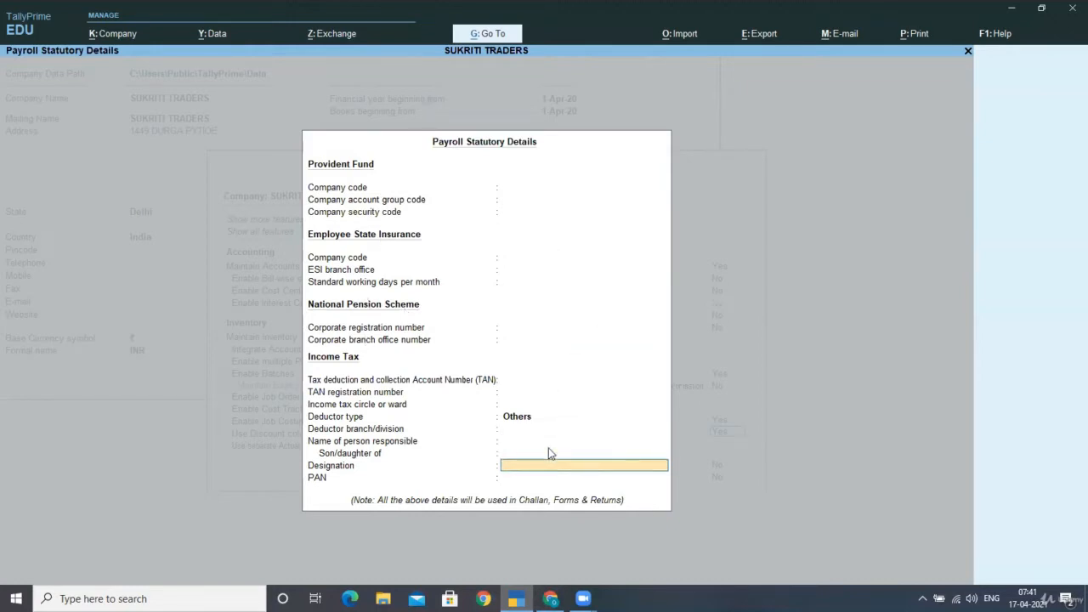
key(Return)
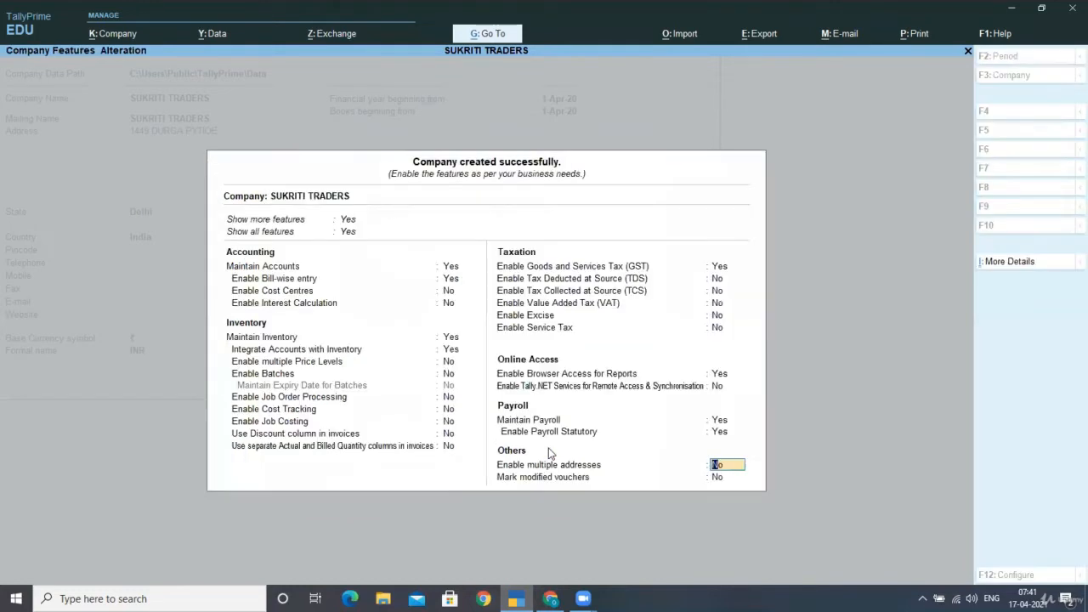
key(Return)
key(Return)
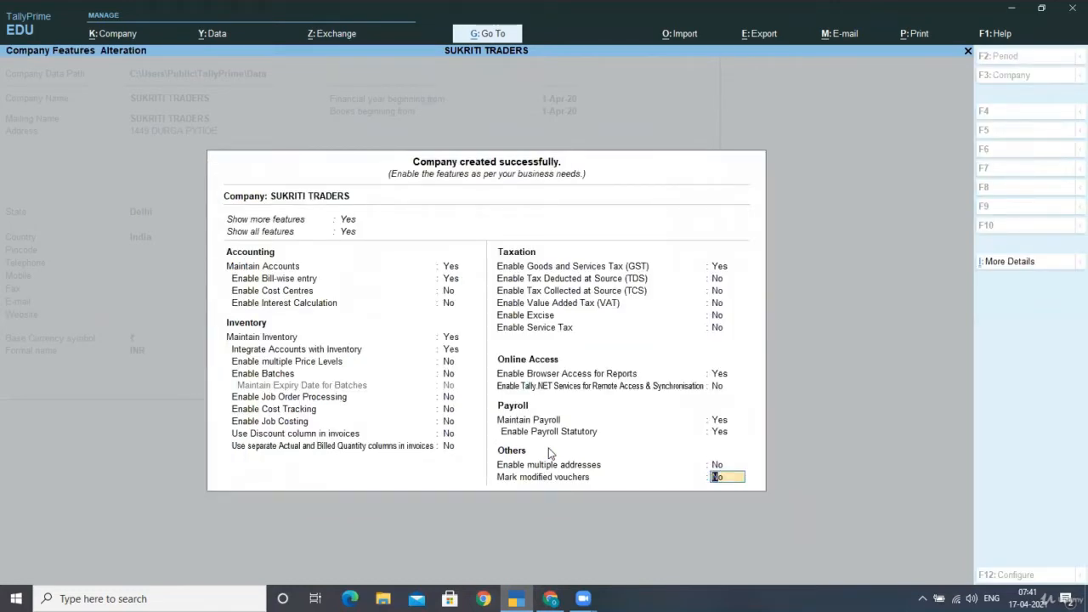
key(Return)
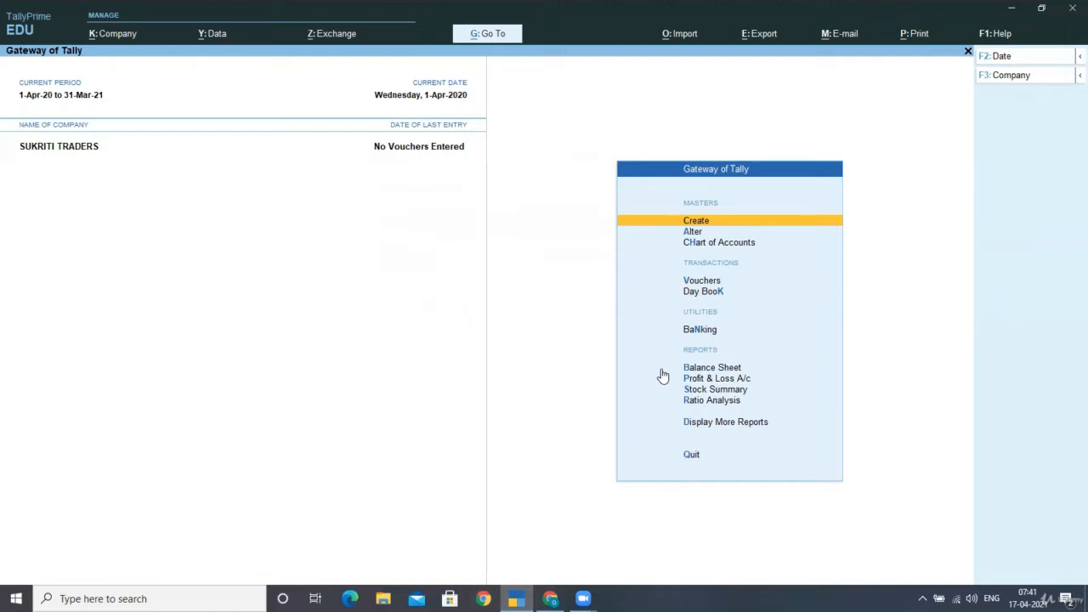
- Create the HDFC BANK ledger under Bank Accounts and return to the Gateway of Tally
key(Return)
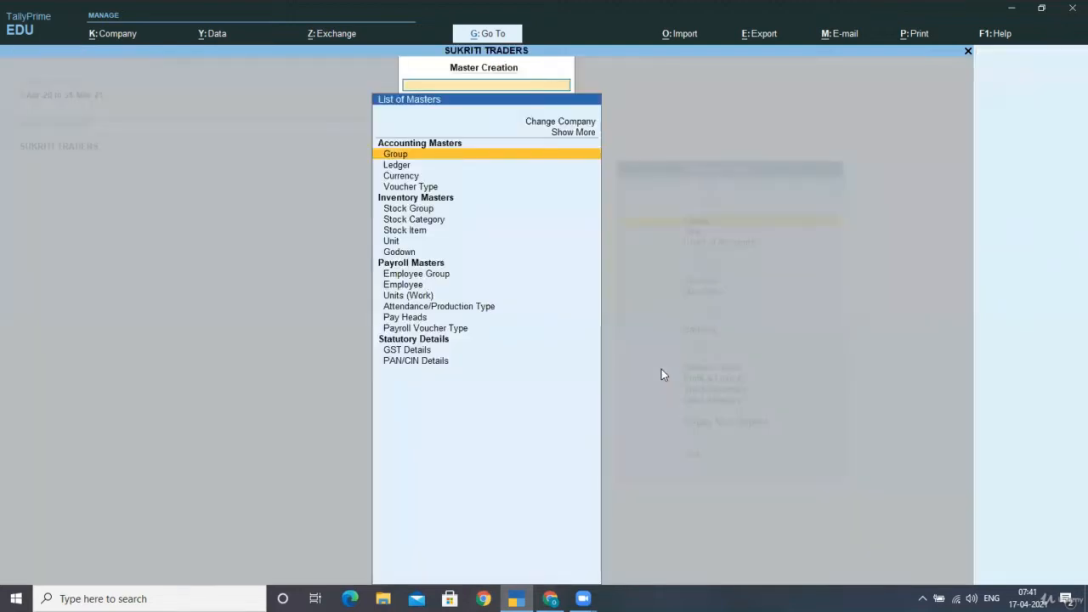
key(Down)
key(Return)
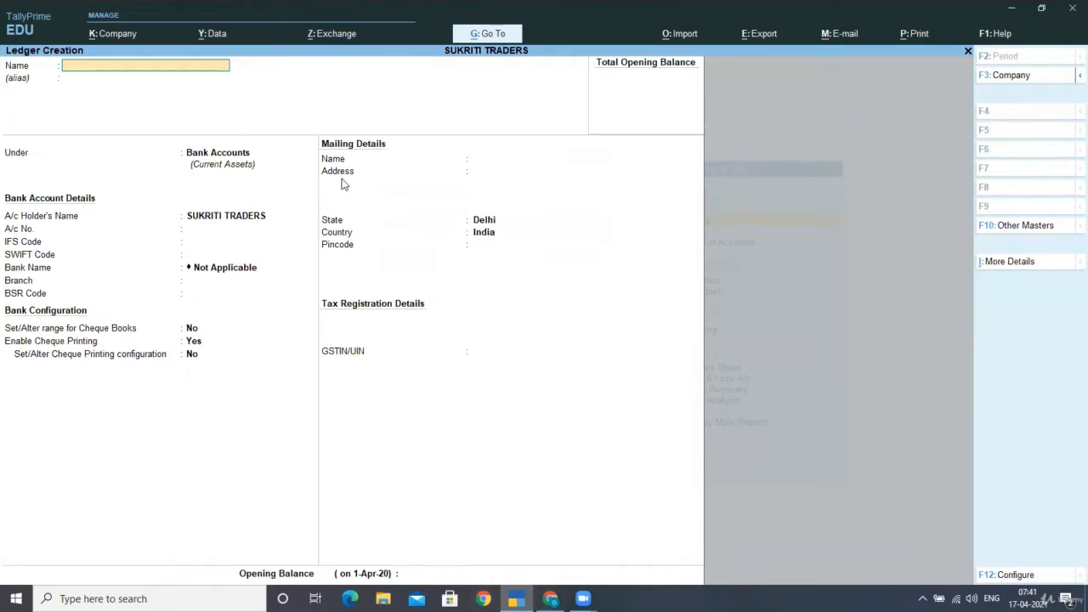
text(HDFC BANK)
key(Return)
key(Return)
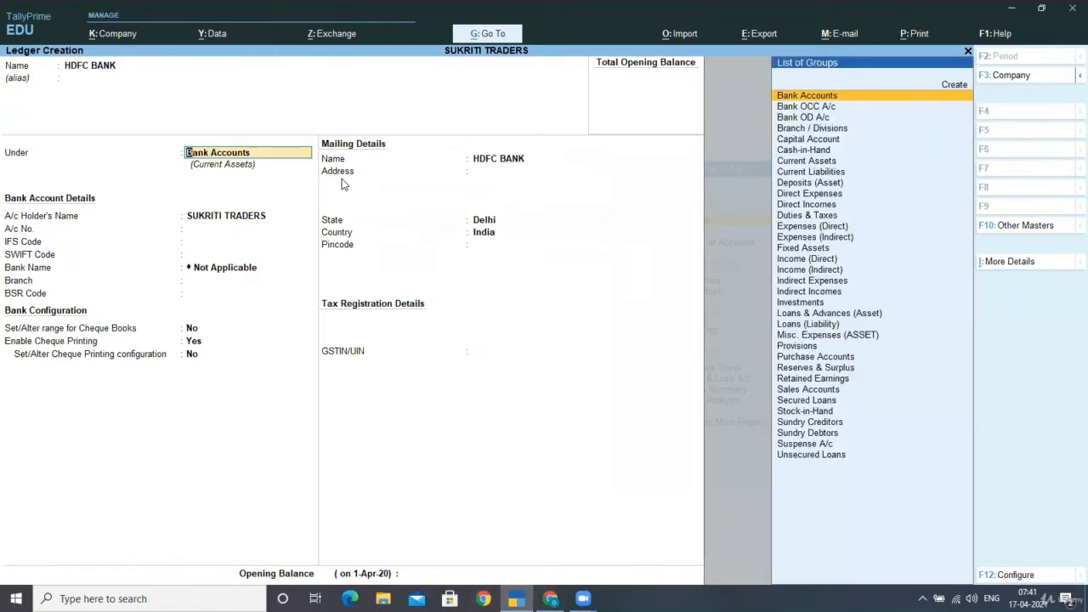
key(Return)
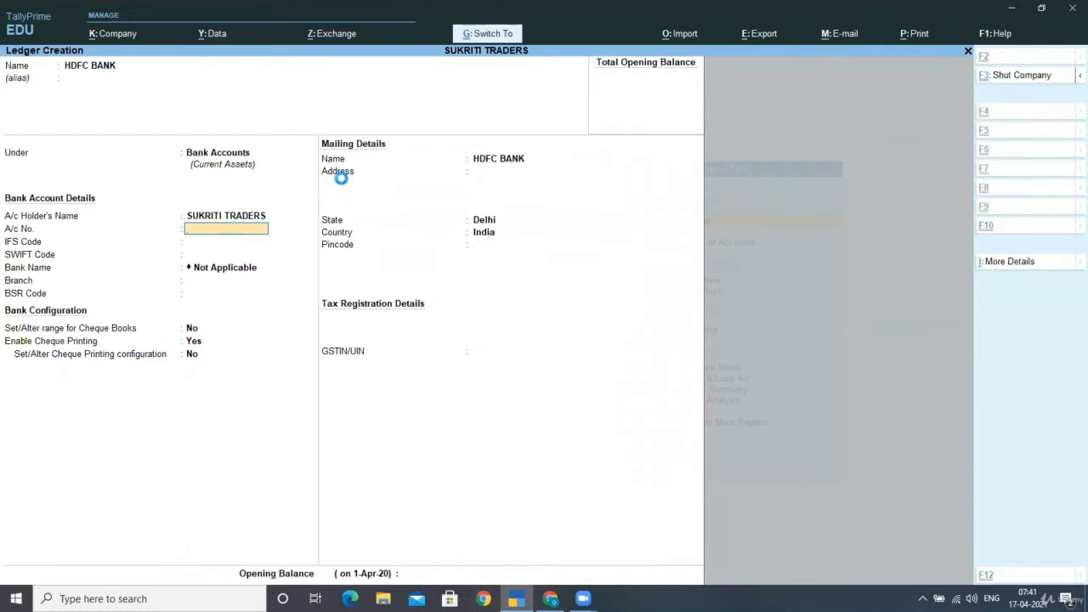
key(ctrl+a)
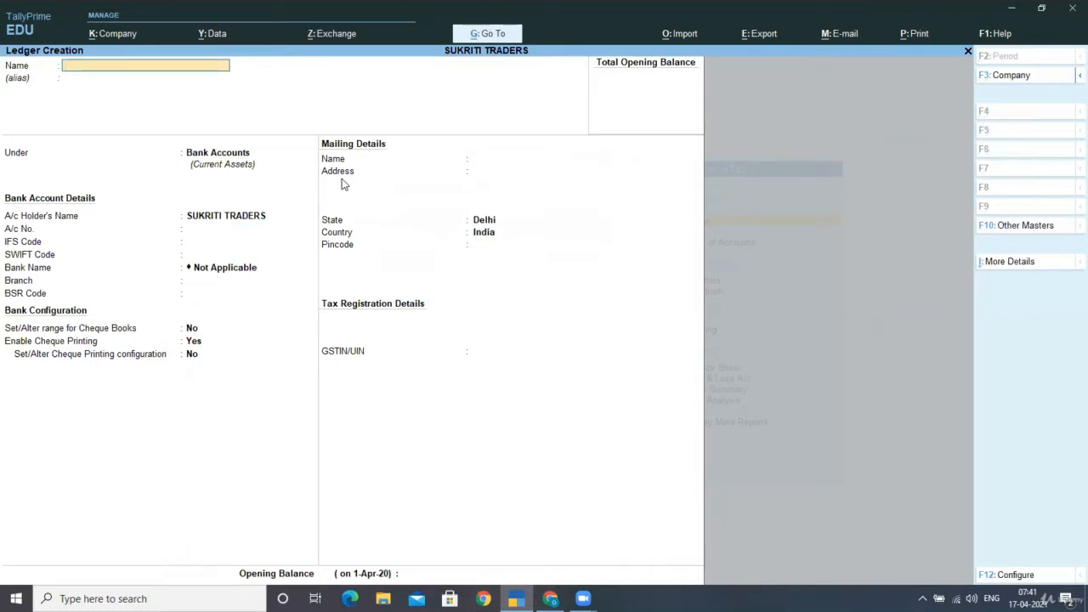
key(Escape)
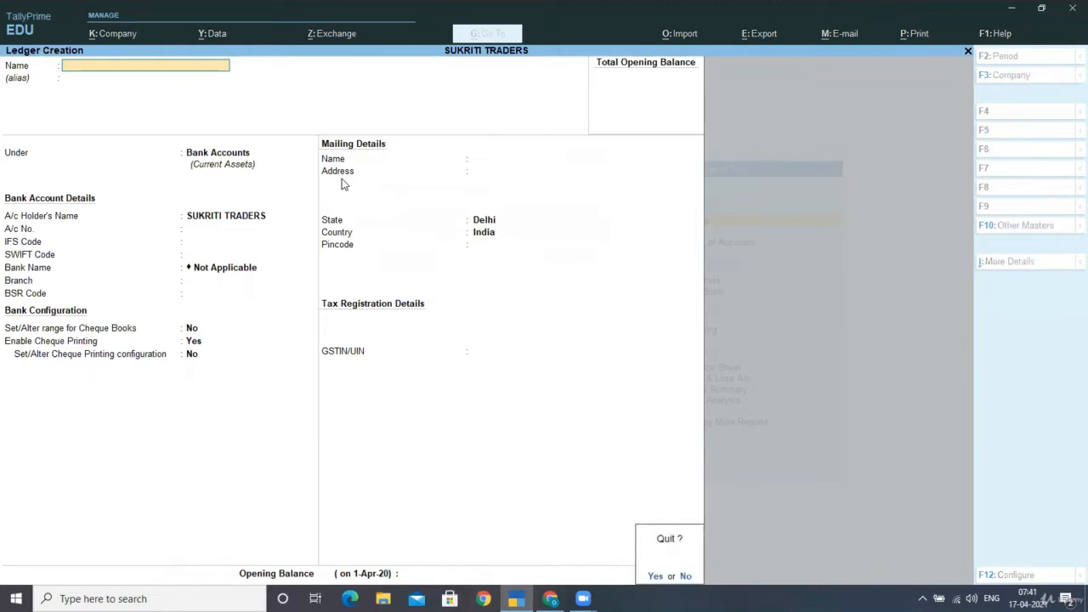
key(Return)
key(Escape)
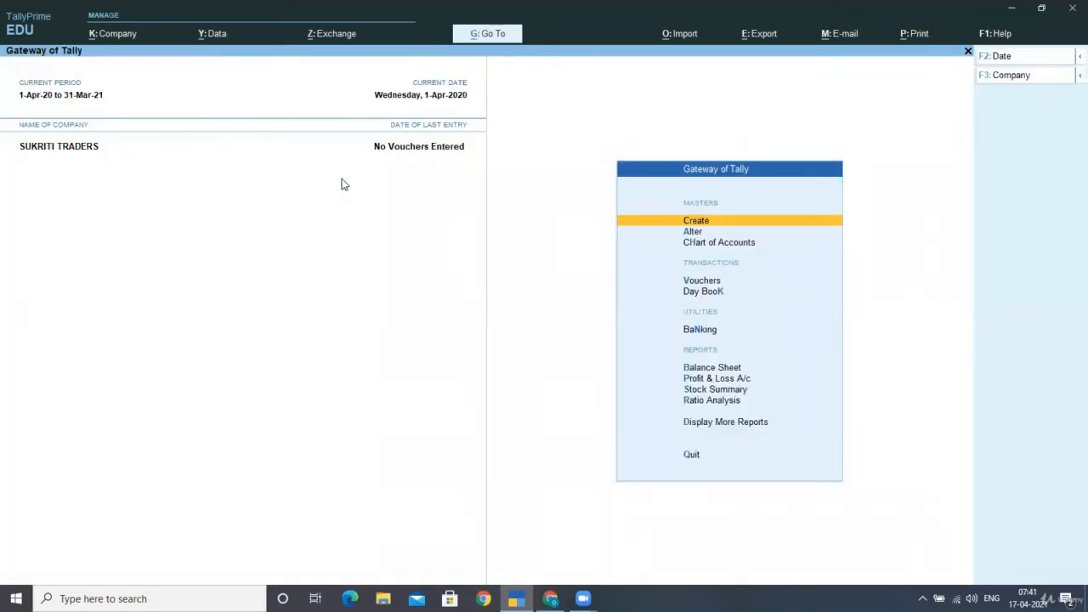
- Choose Employee Group under Payroll Masters in the masters list to start a new group
key(Down)
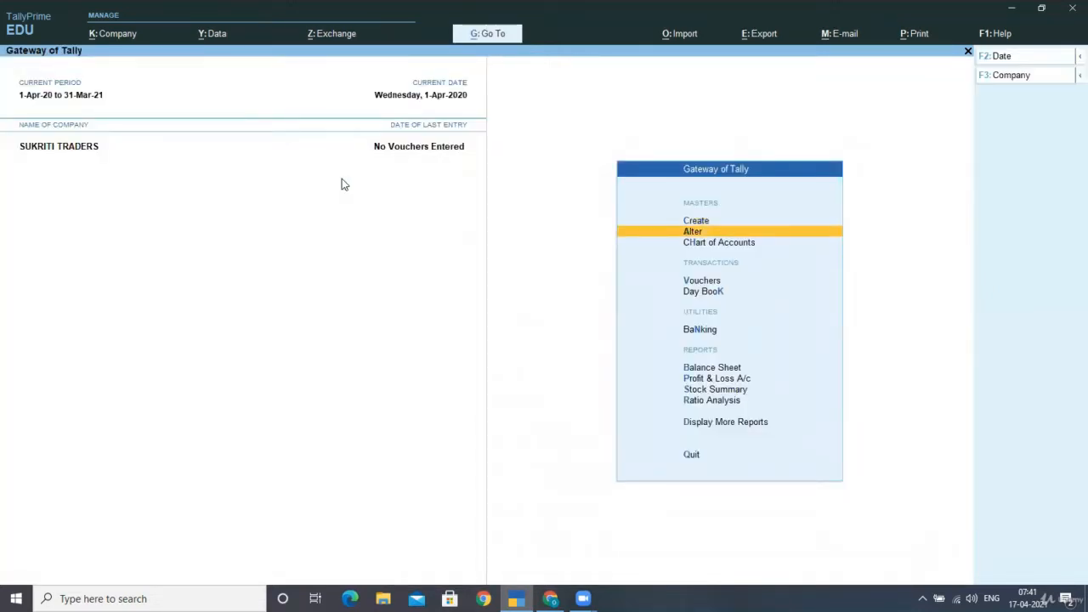
key(Up)
key(Return)
key(Down)
key(Down)
key(Down)
key(Down)
key(Down)
key(Down)
key(Down)
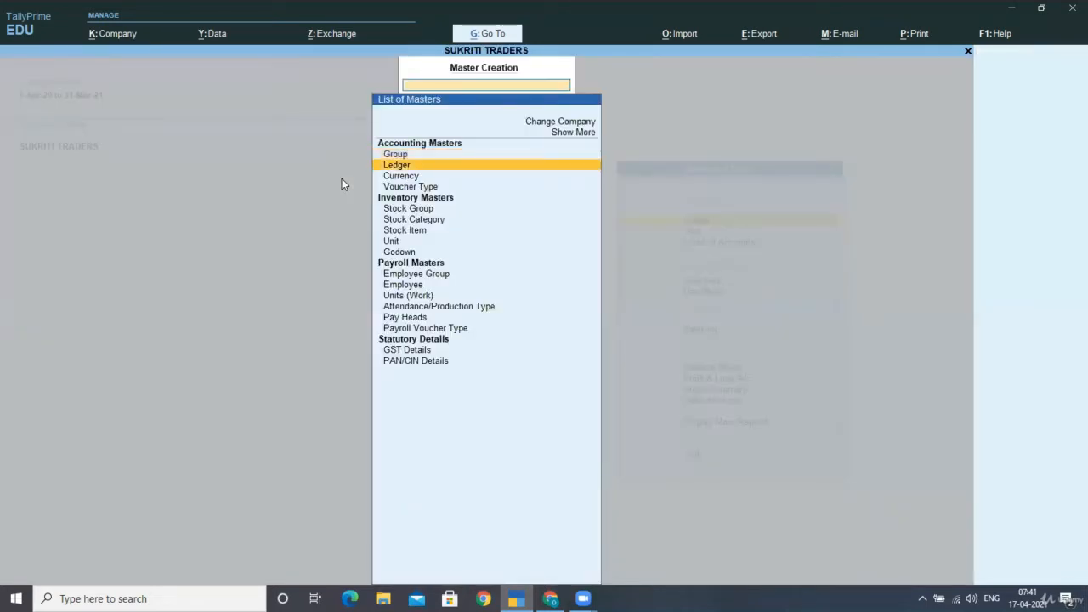
key(Down)
key(Down)
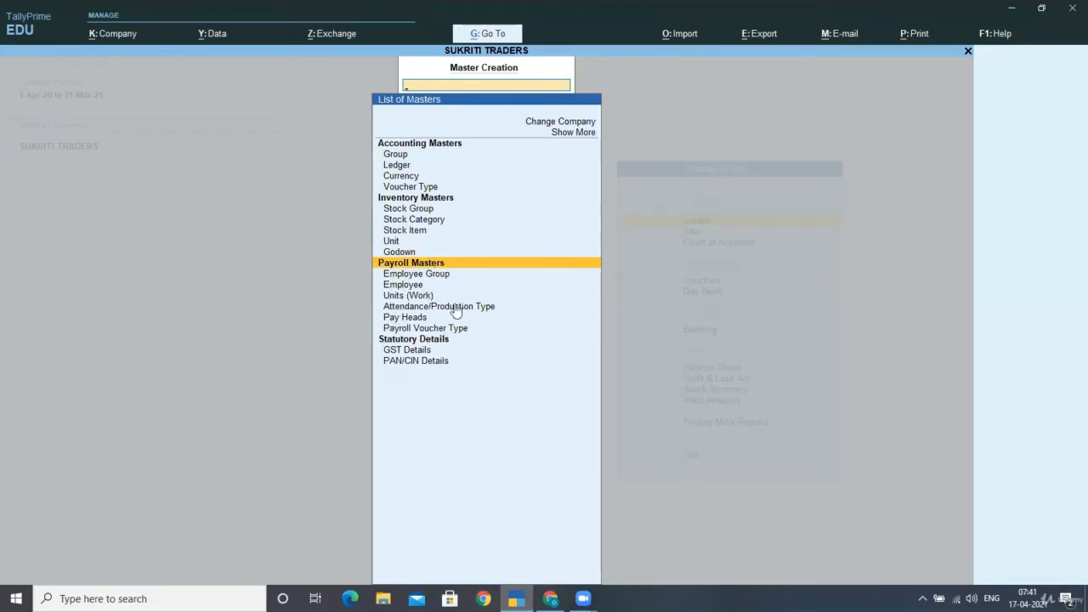
key(Down)
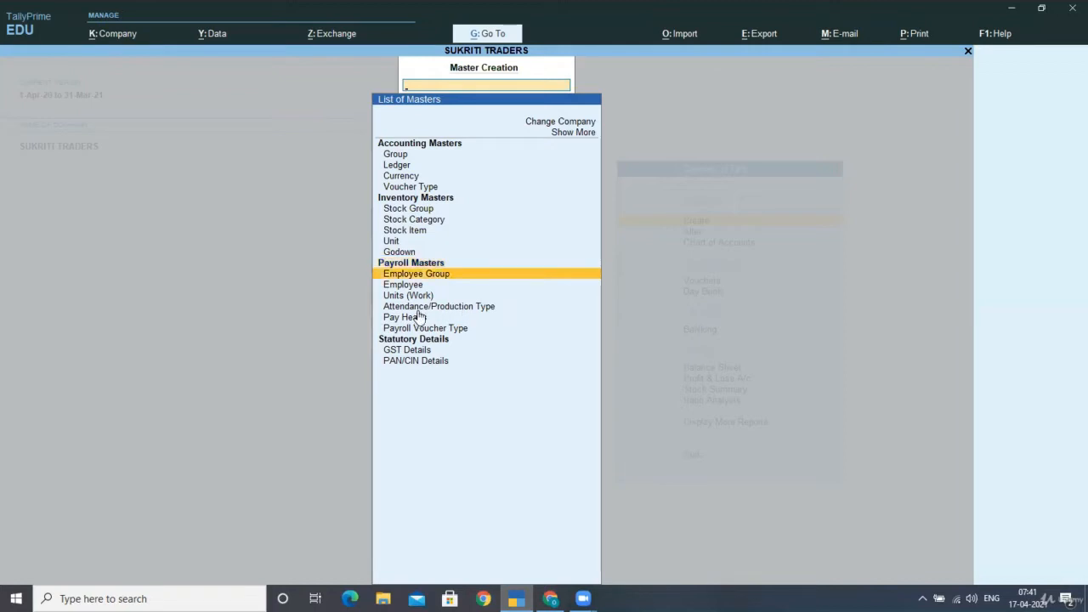
key(Down)
key(Down)
key(Down)
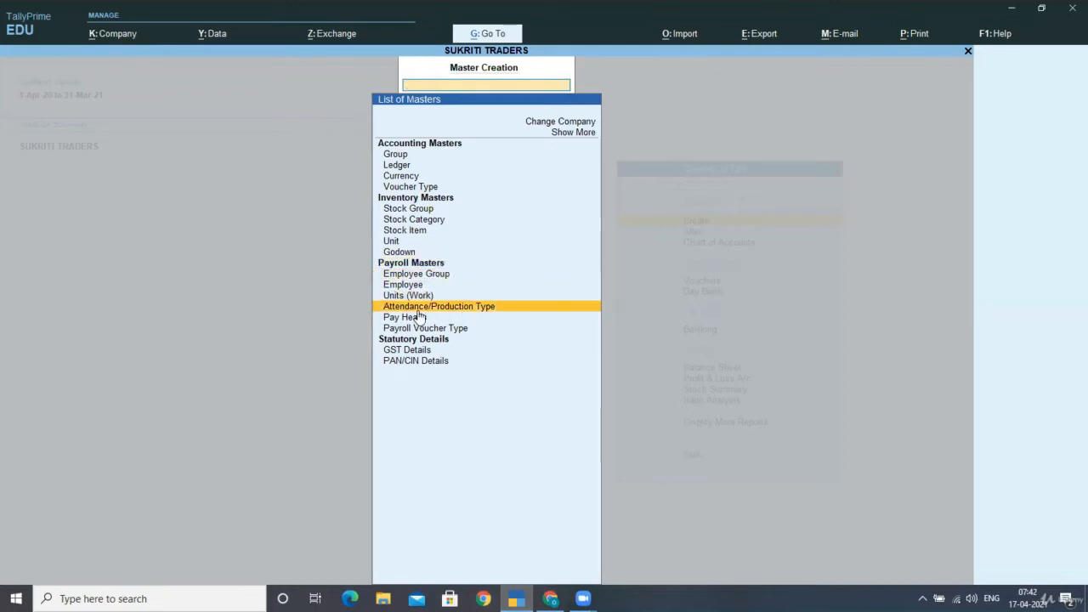
key(Down)
key(Down)
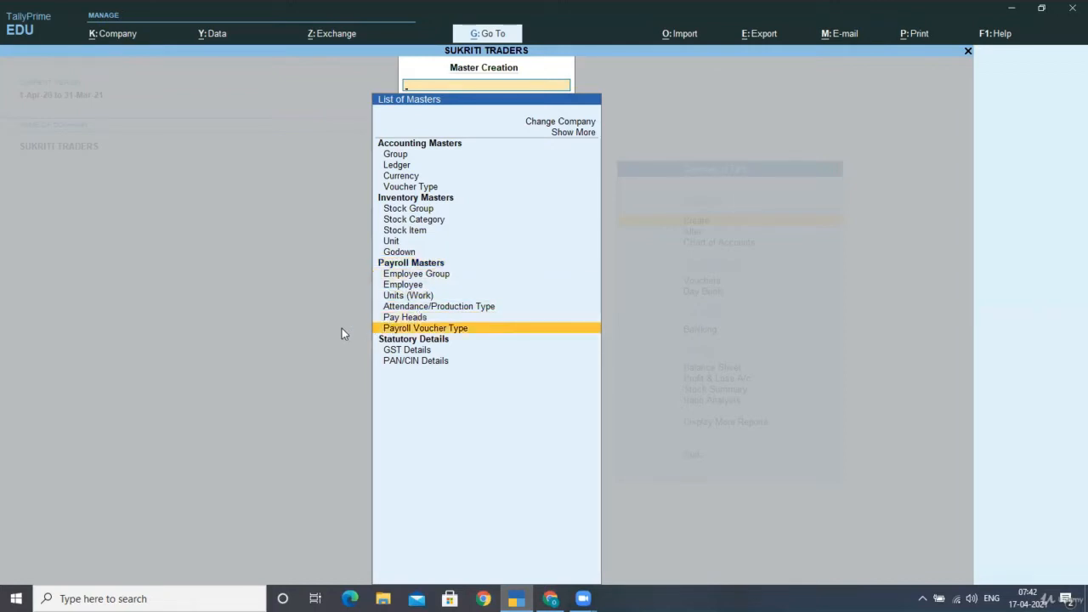
key(Up)
key(Up)
key(Up)
key(Up)
key(Up)
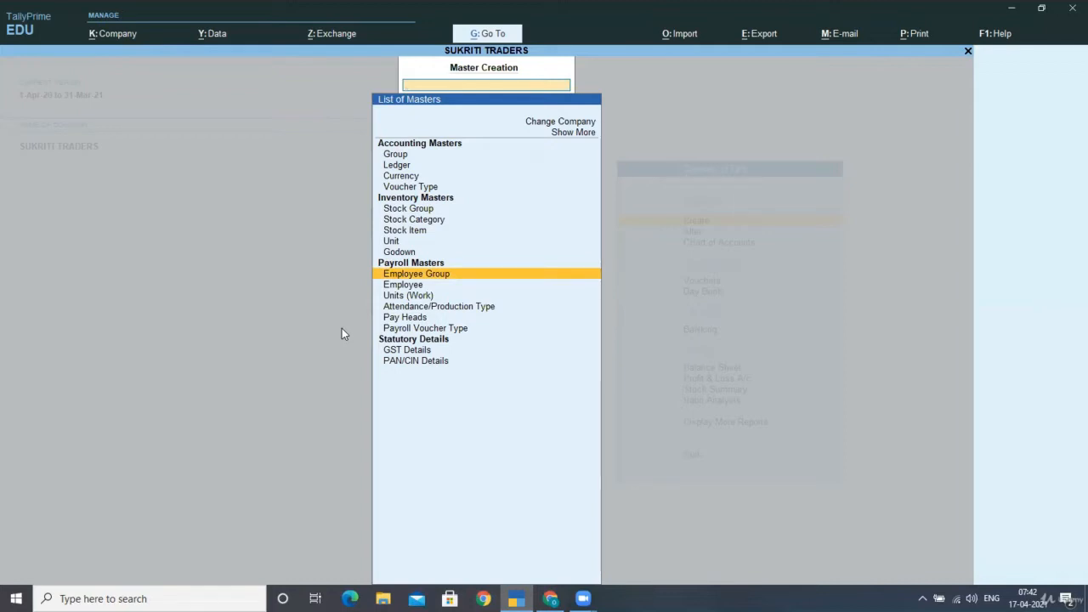
key(Return)
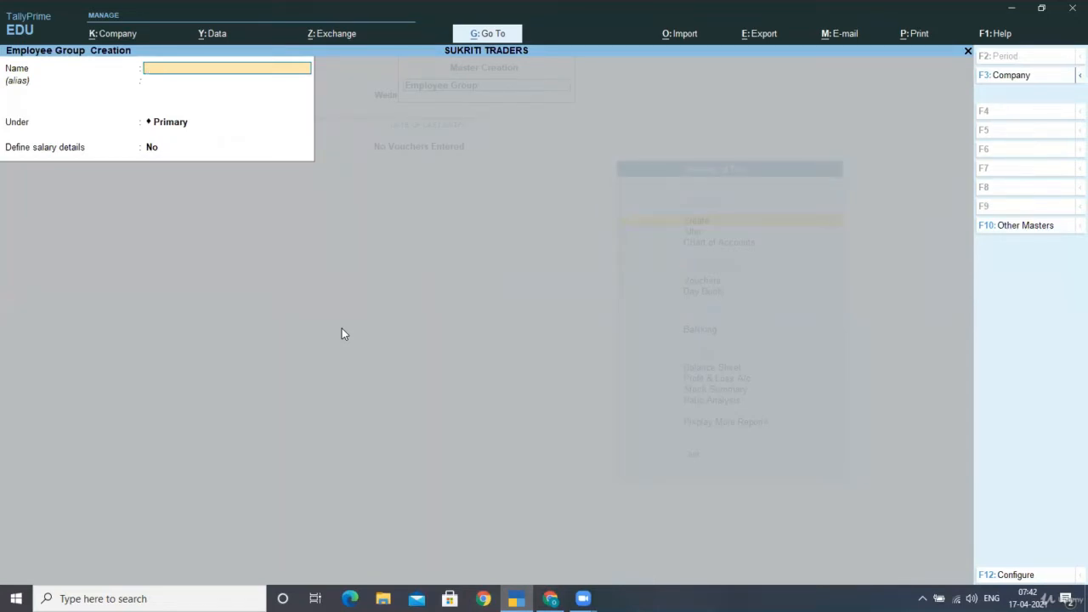
- Save employee groups STAFF and WORKERS under Primary, then move to the Employee master
text(STAFF)
key(Return)
key(Return)
key(Return)
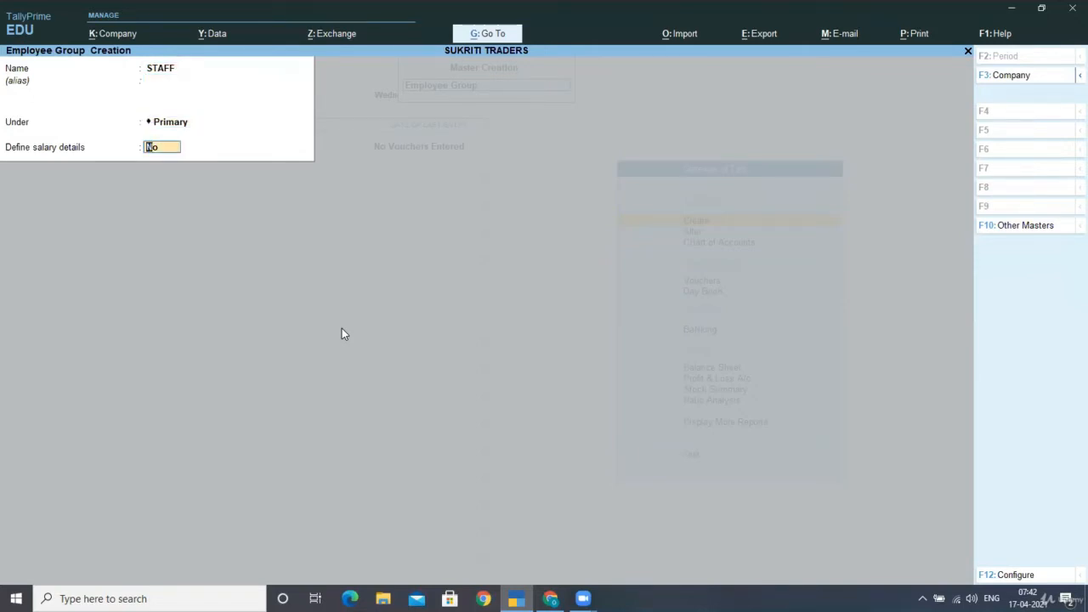
key(Return)
key(Return)
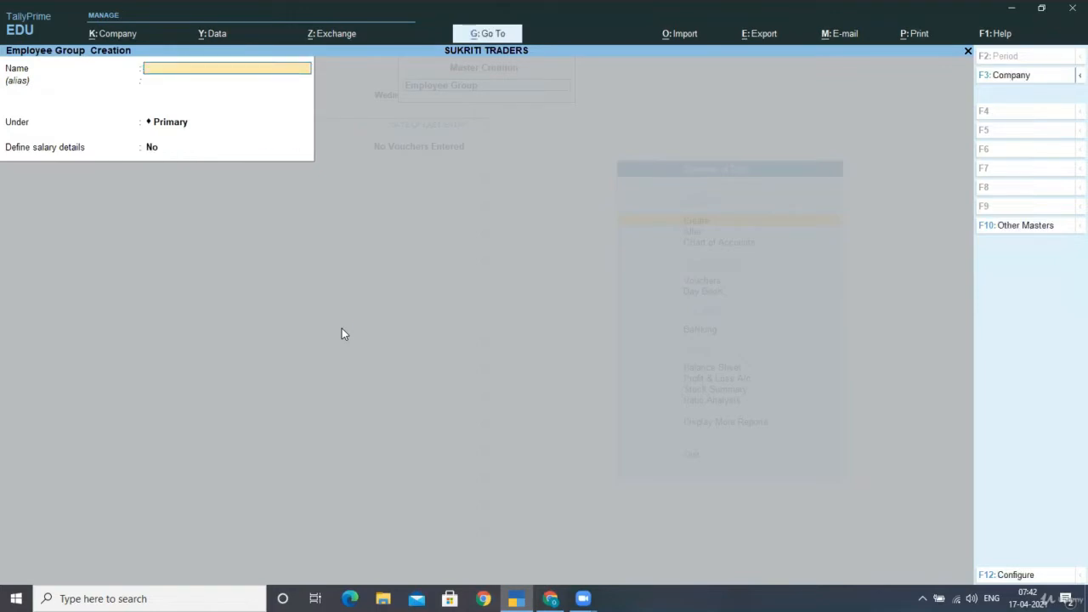
text(WORKERS)
key(Return)
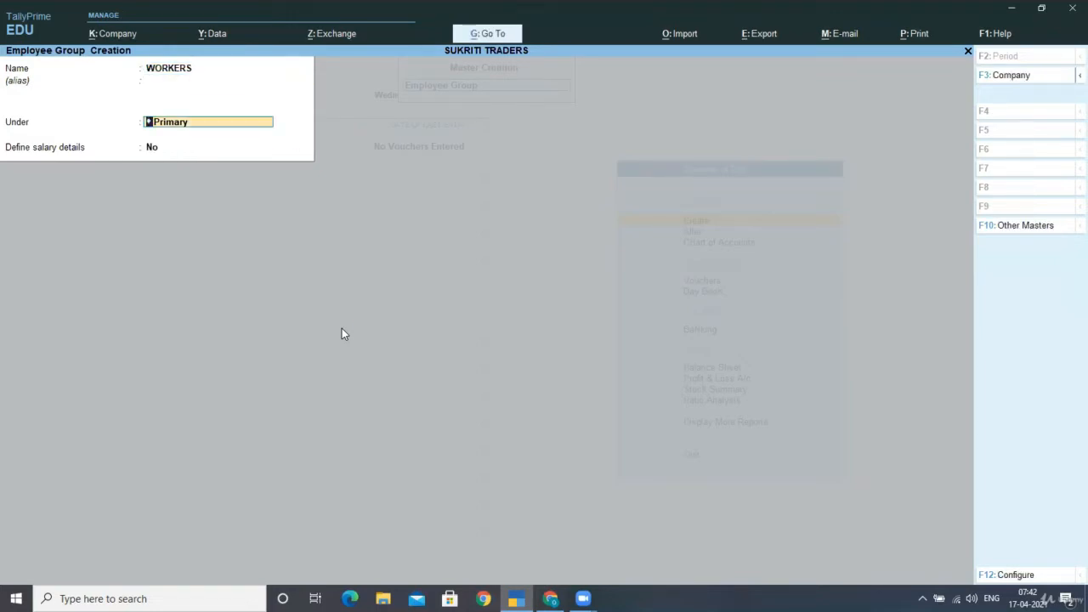
key(Return)
key(Return)
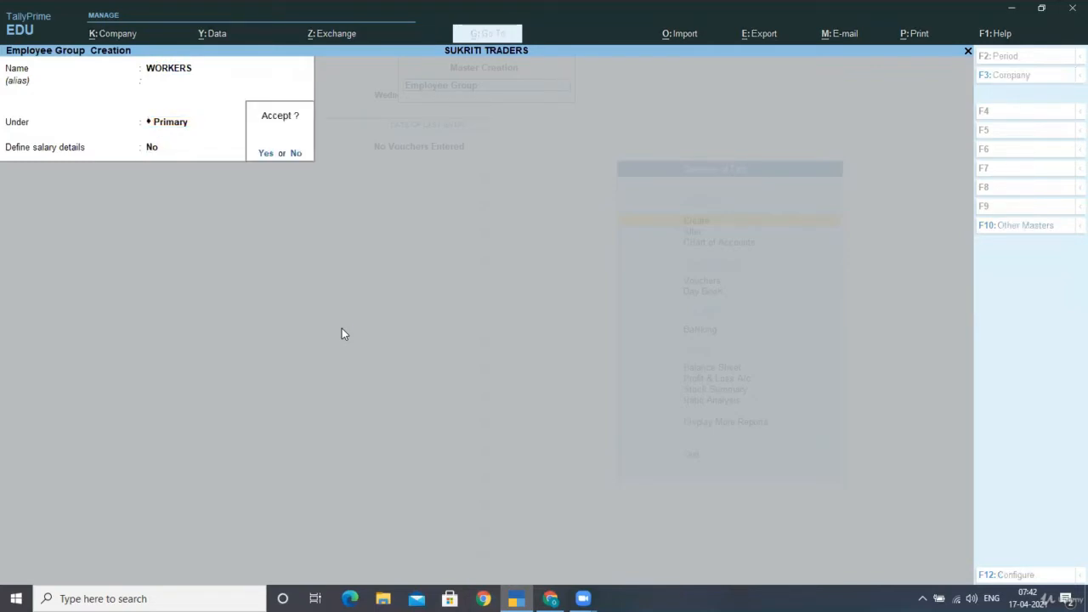
key(Return)
key(Escape)
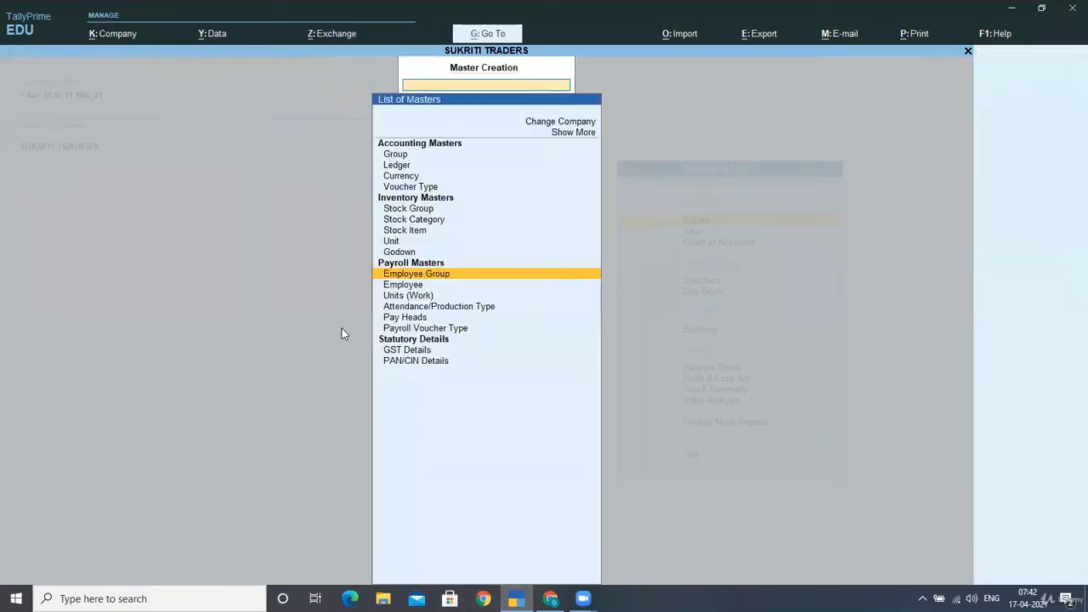
key(Down)
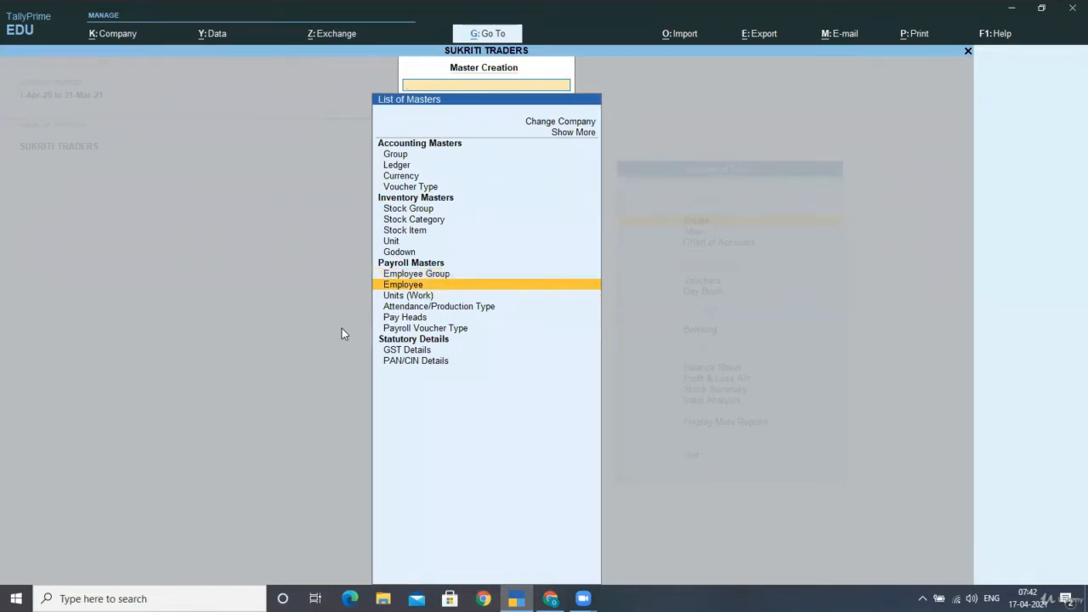
- Enter a new employee's name under STAFF, joining 1-Apr-2020, with bank details set to Yes
key(Return)
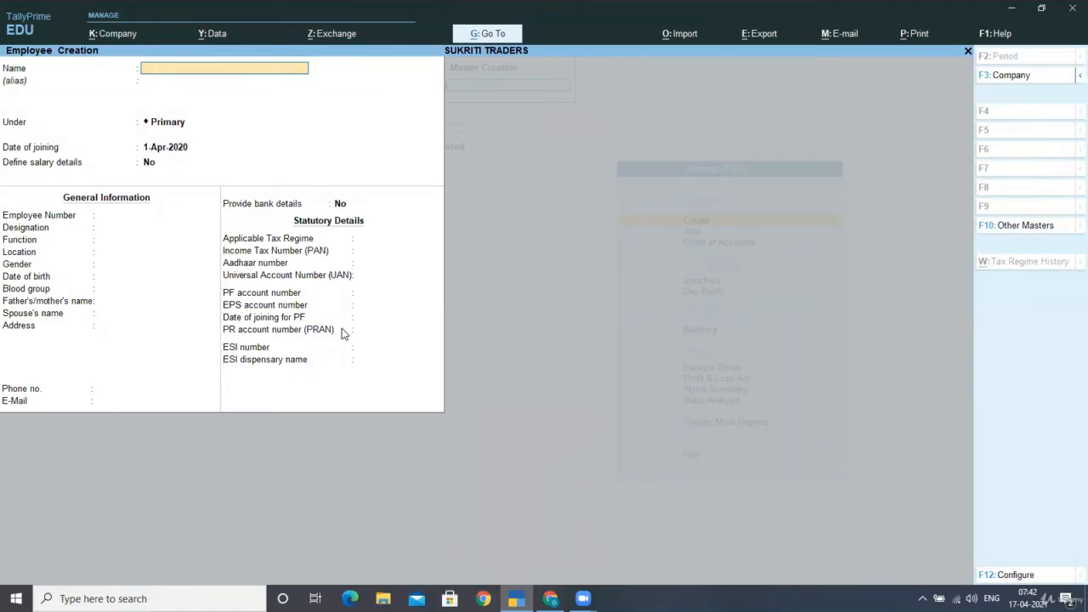
text(DANIAL)
key(Return)
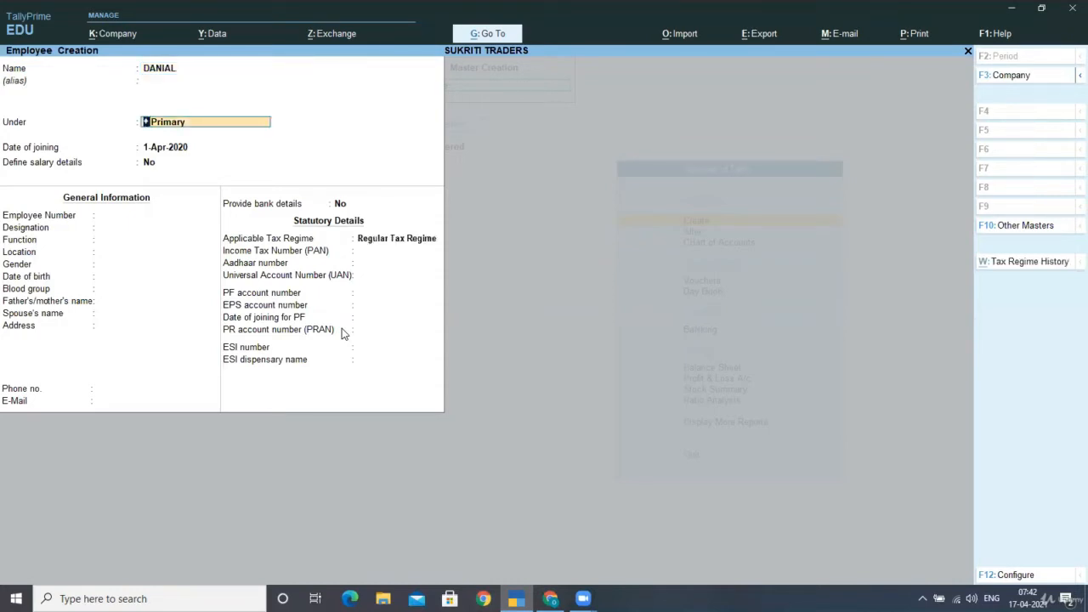
key(BackSpace)
key(Down)
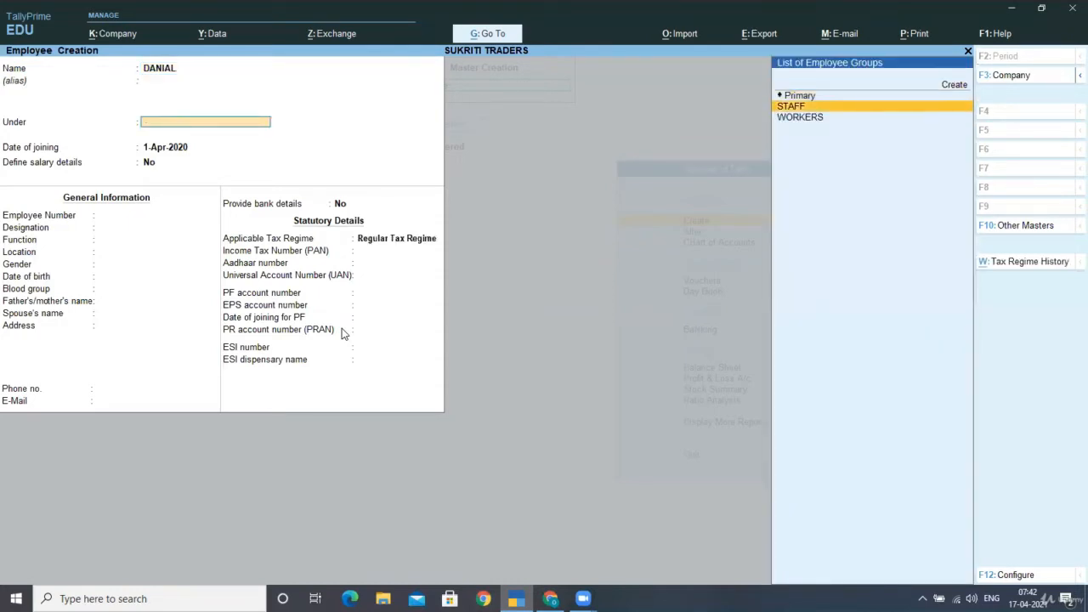
key(Return)
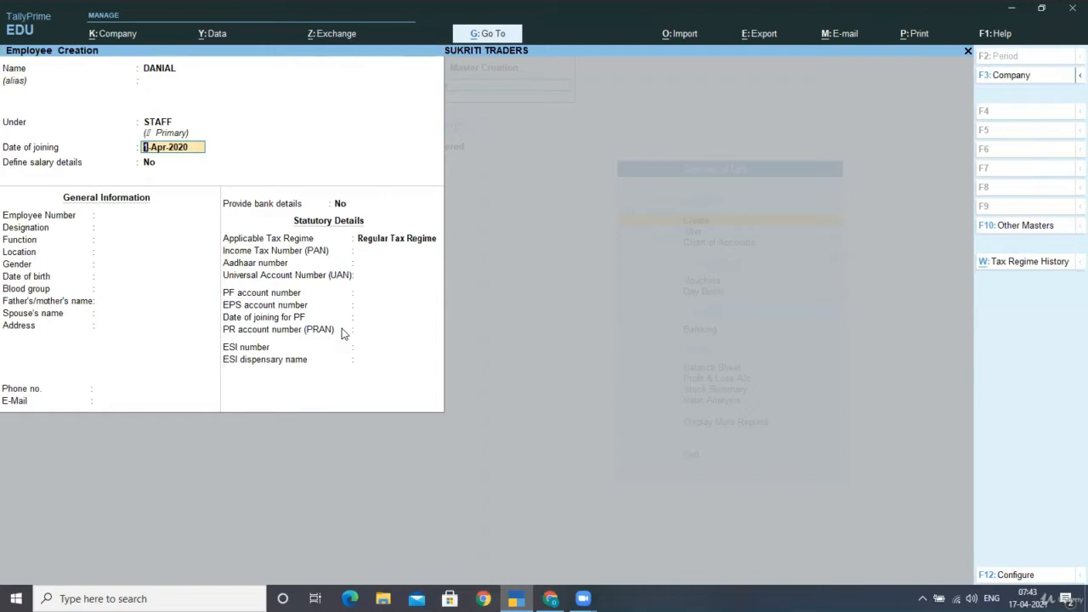
key(Return)
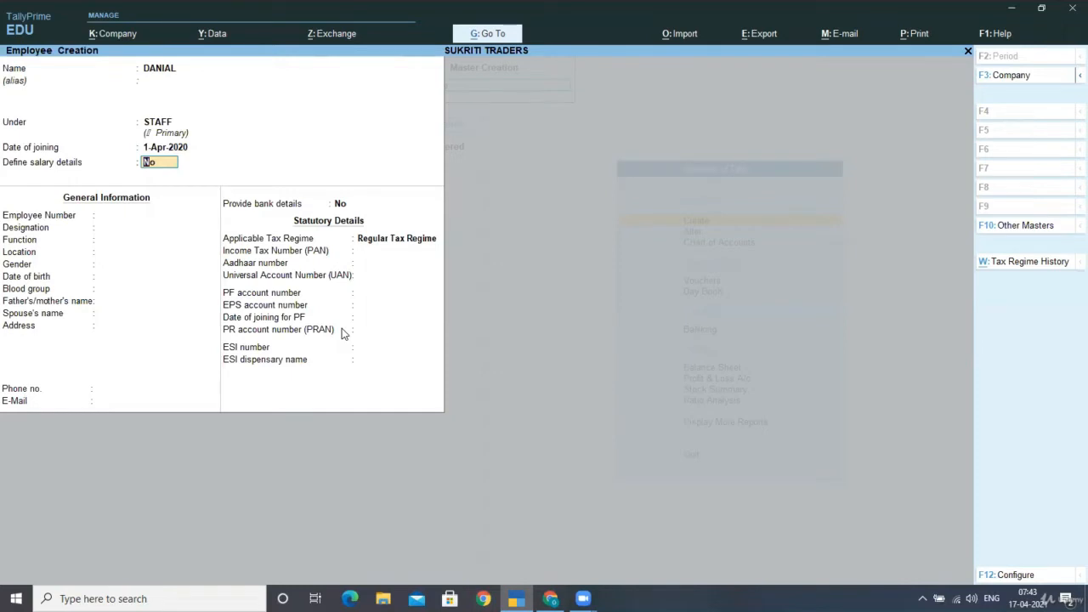
key(Return)
key(Return)
key(Return)
key(Return)
key(Return)
key(Return)
key(Return)
key(Return)
key(Return)
key(Return)
key(Return)
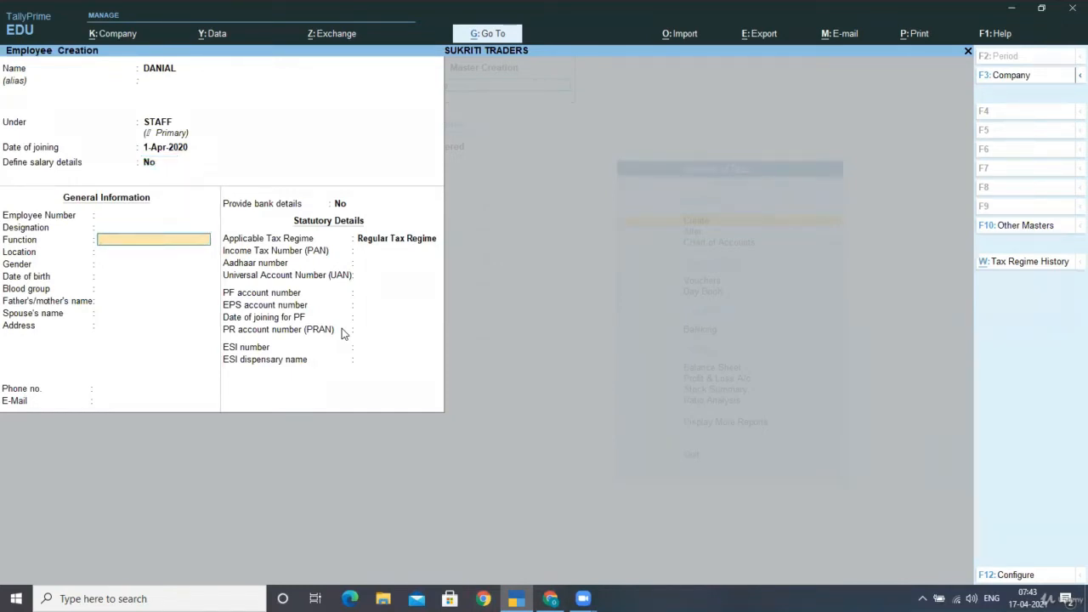
key(Return)
key(Return)
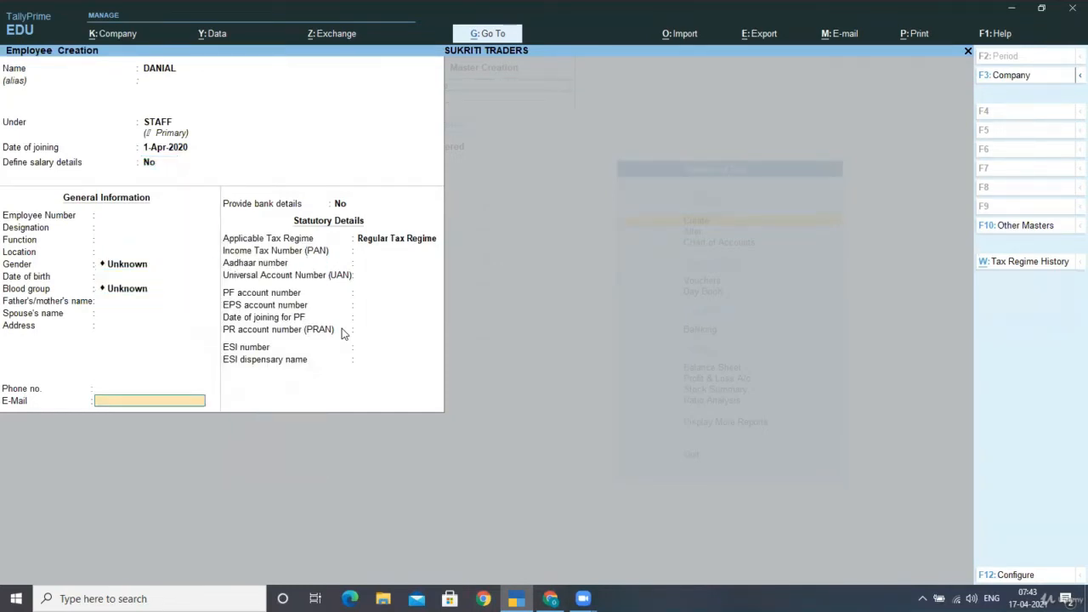
text(Y)
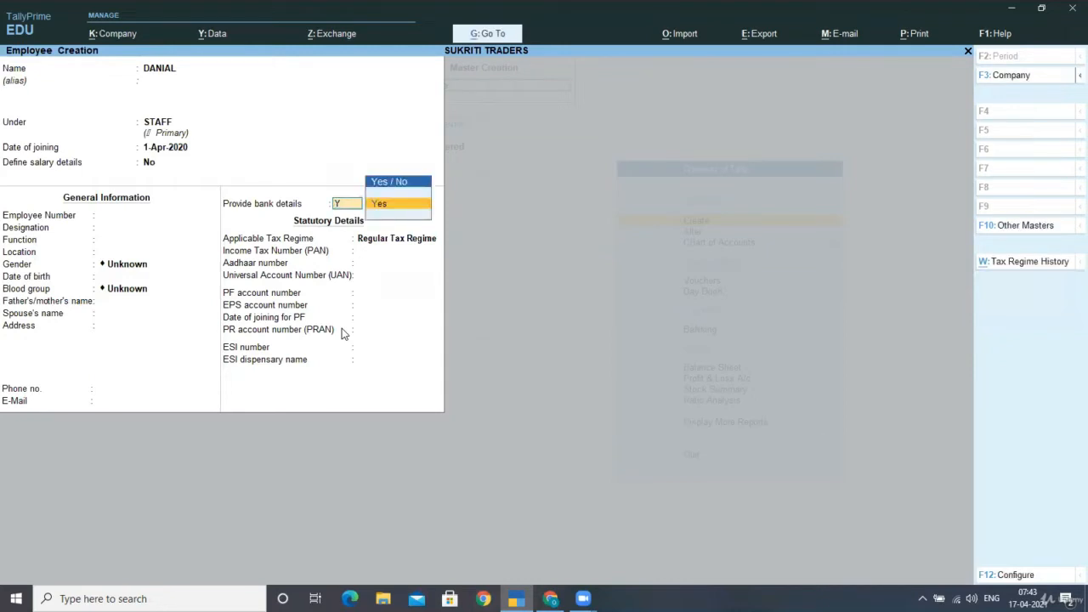
key(Return)
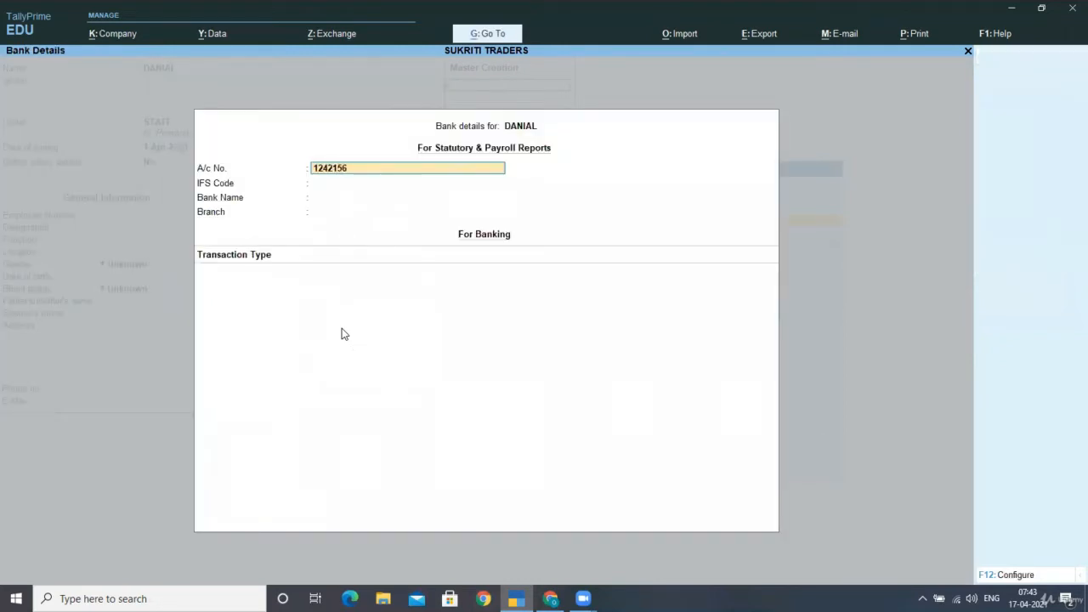
- Enter the account number and IFS code, add new bank SBI, branch JYUOTI ROAD
key(Return)
text(2113)
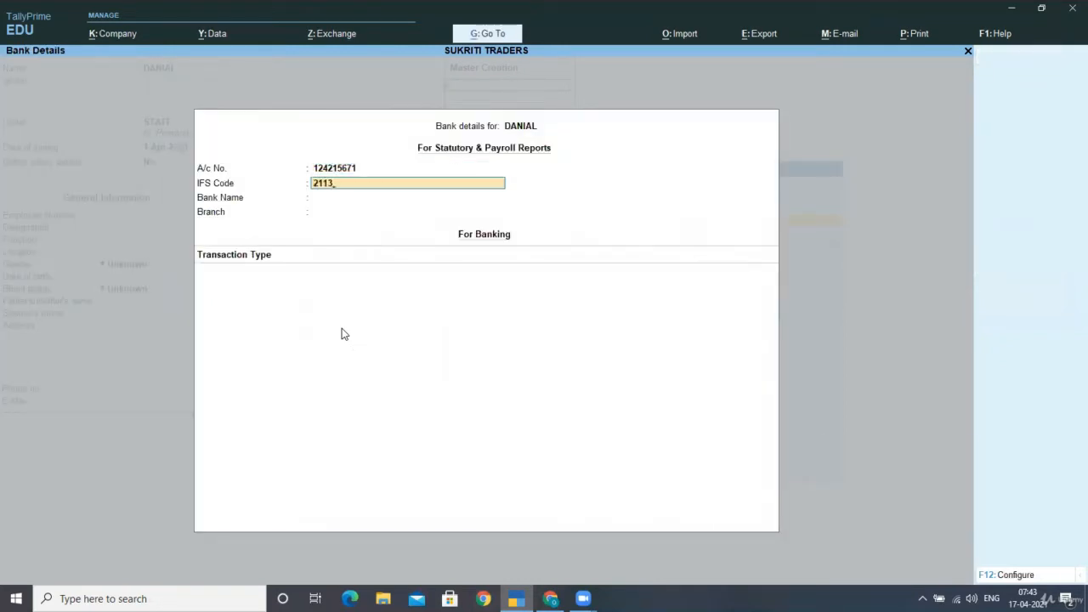
key(Return)
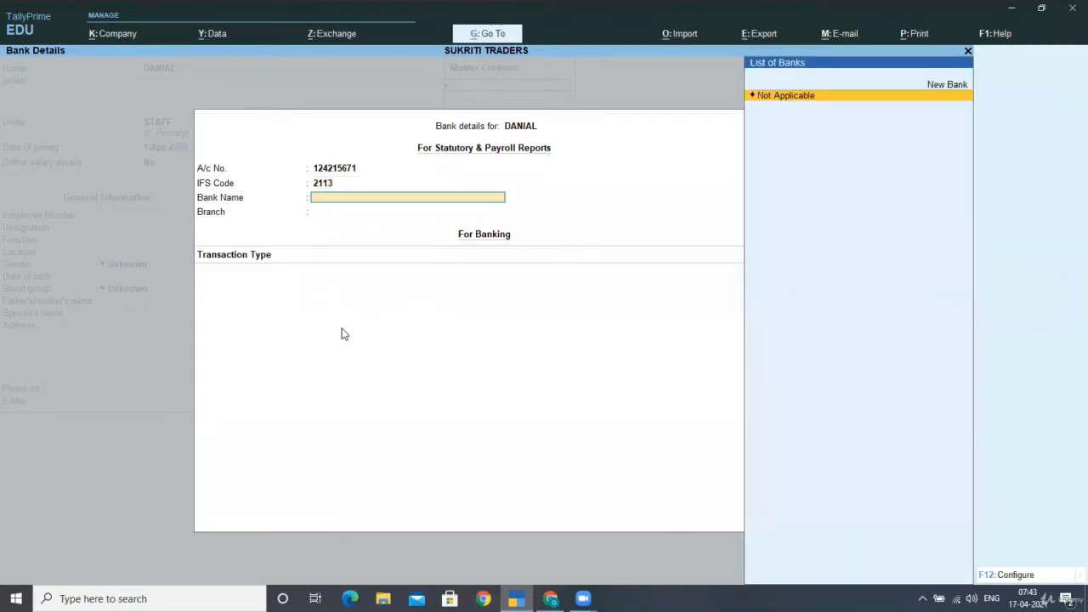
key(Up)
key(Return)
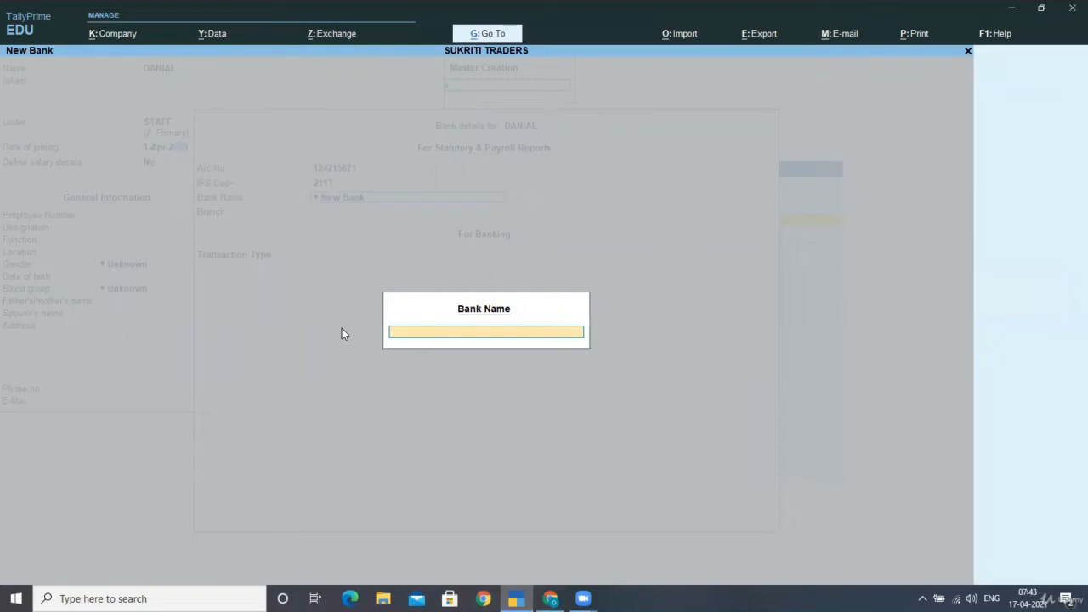
text(SBI)
key(Return)
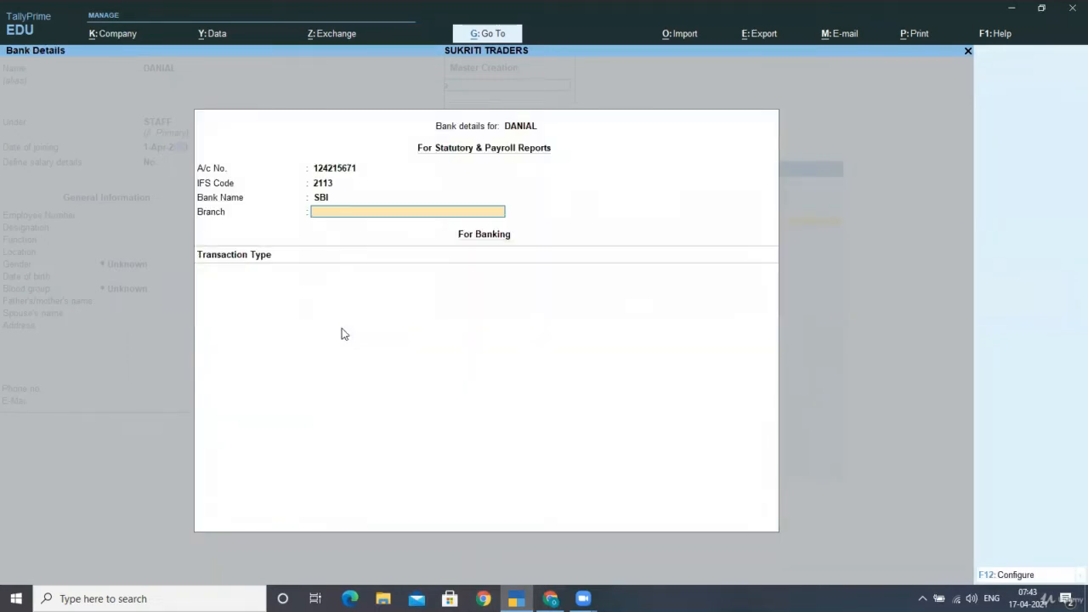
text(JYUOTI ROAD)
key(Return)
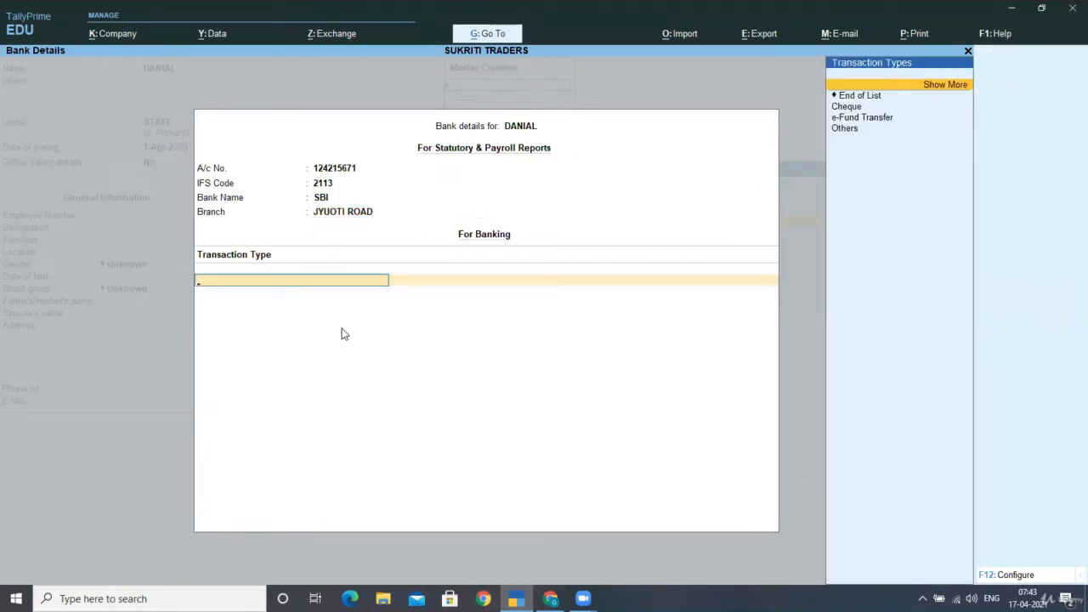
- Leave the transaction type at End of List and keep the Regular Tax Regime
key(Down)
key(Down)
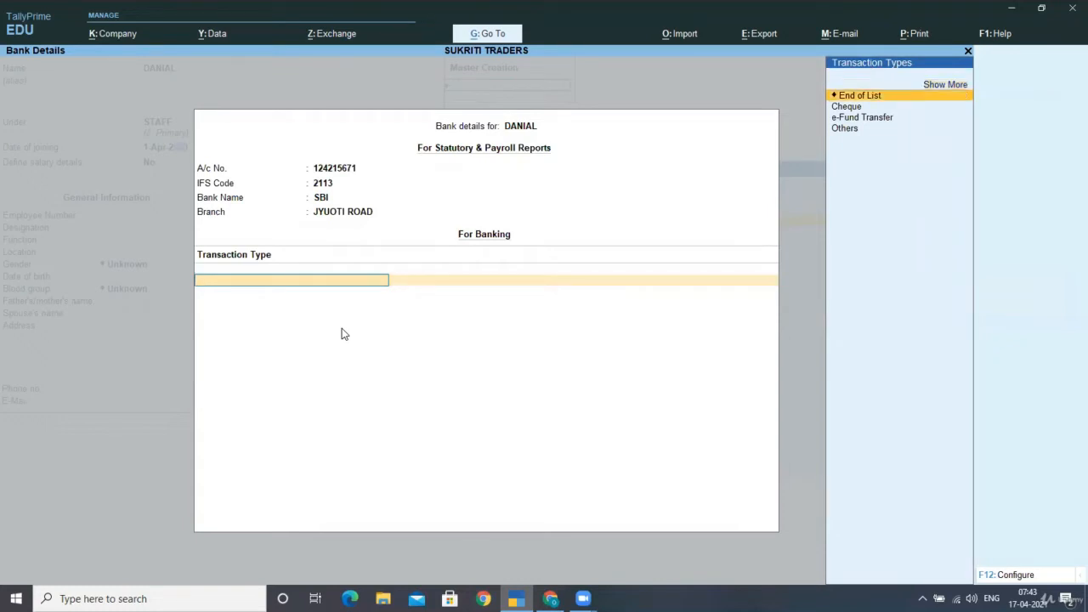
key(Down)
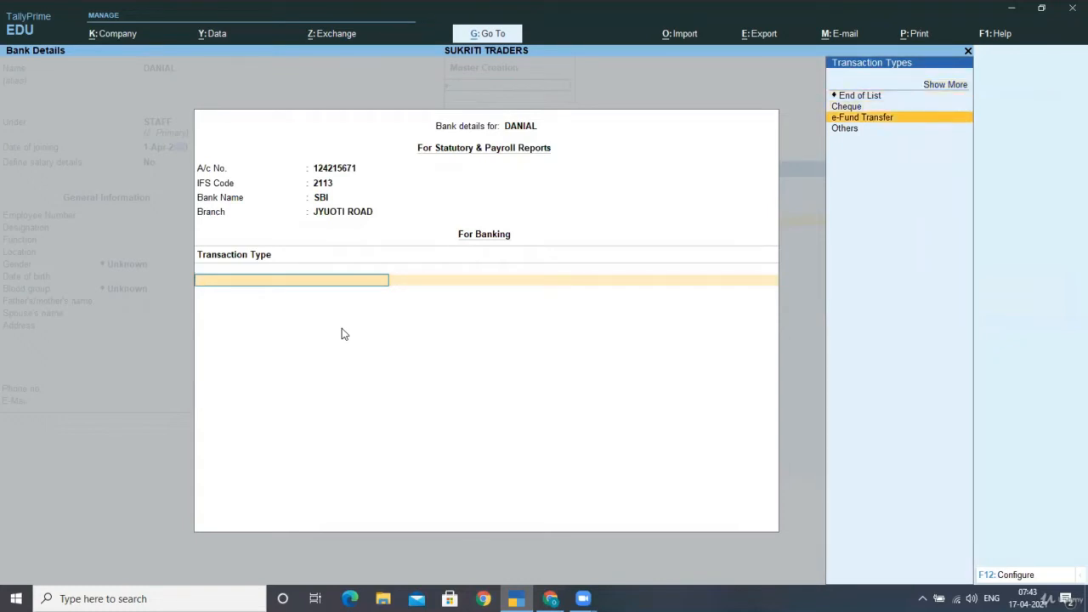
key(Down)
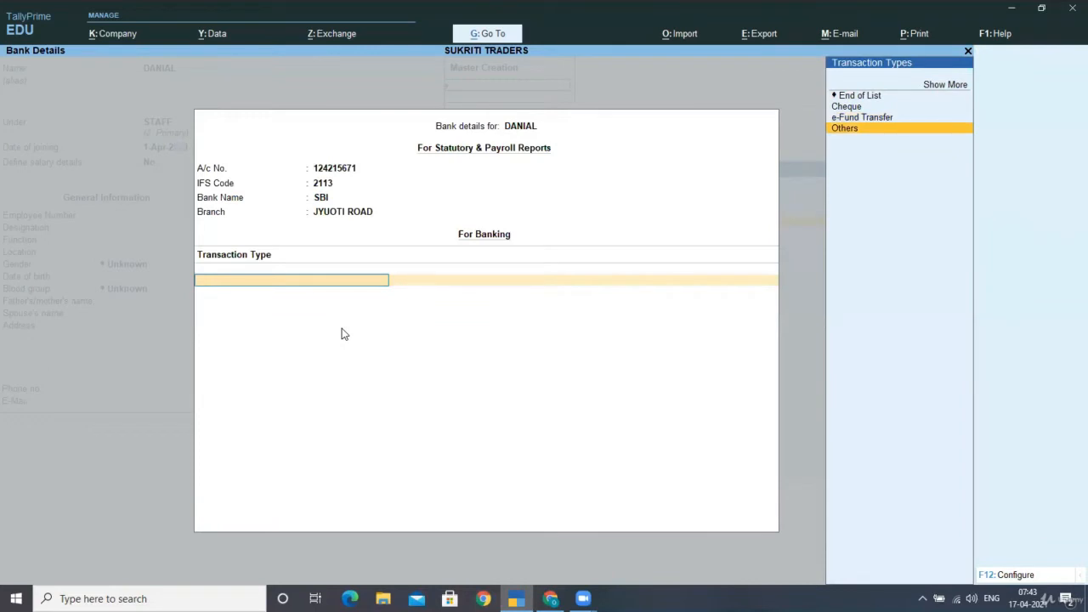
key(Up)
key(Up)
key(Up)
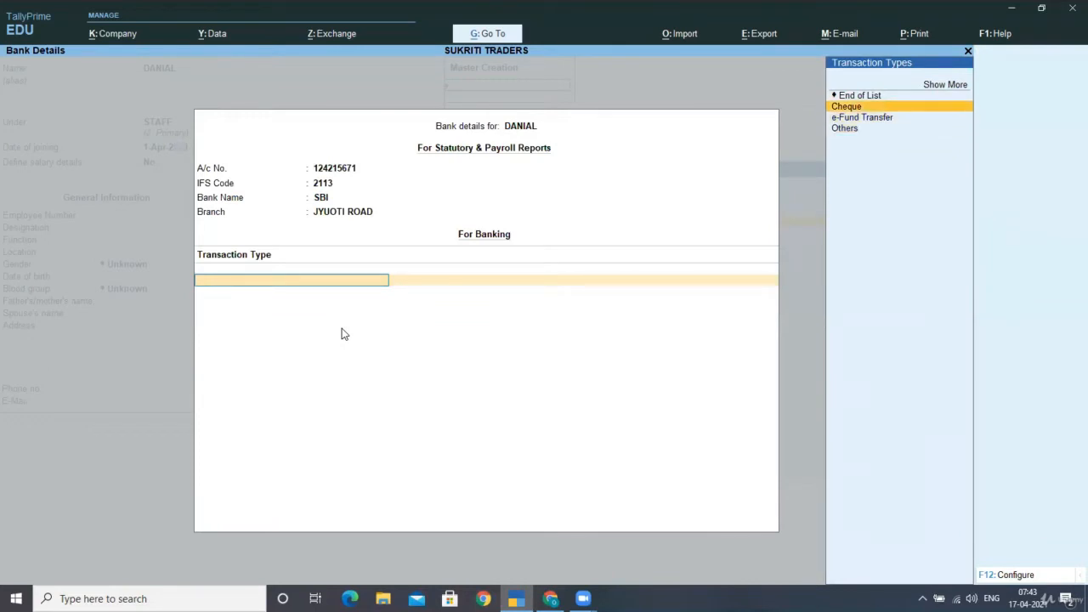
key(Return)
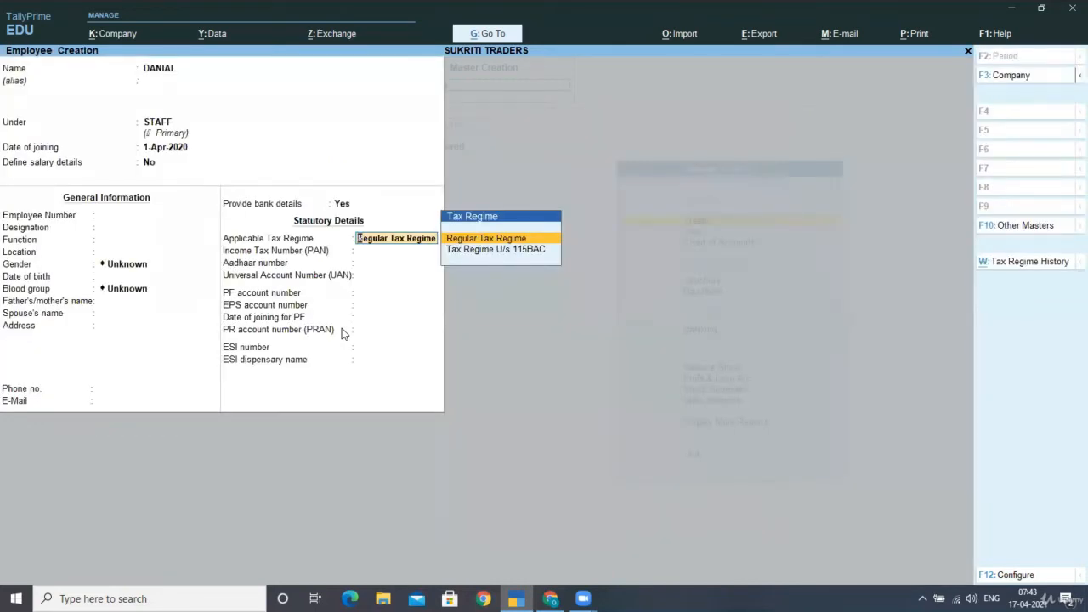
key(Return)
key(Return)
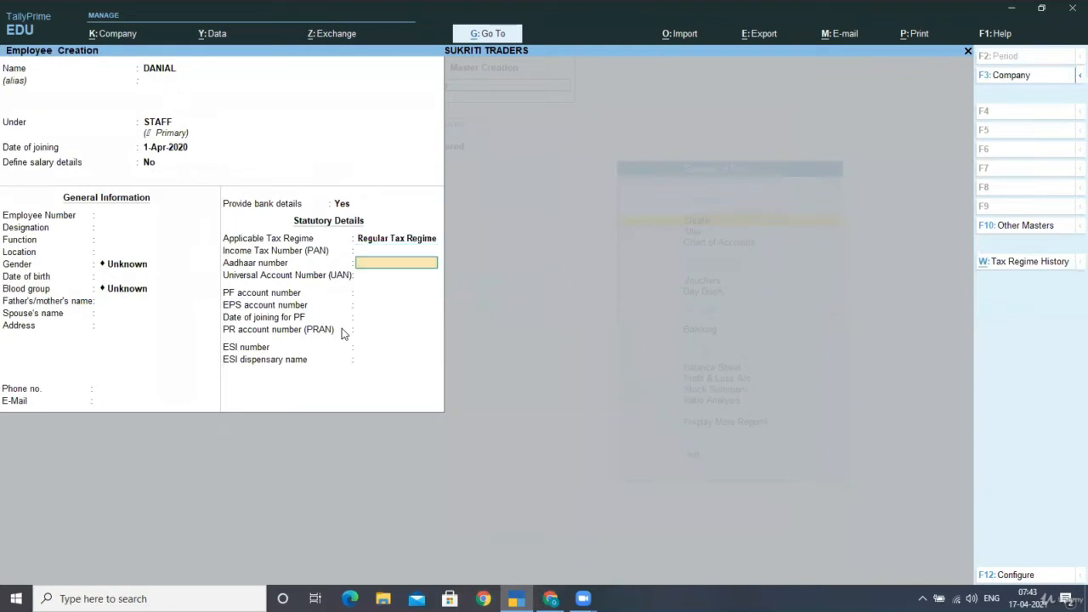
key(Return)
key(Return)
key(Return)
key(Return)
key(Return)
key(Return)
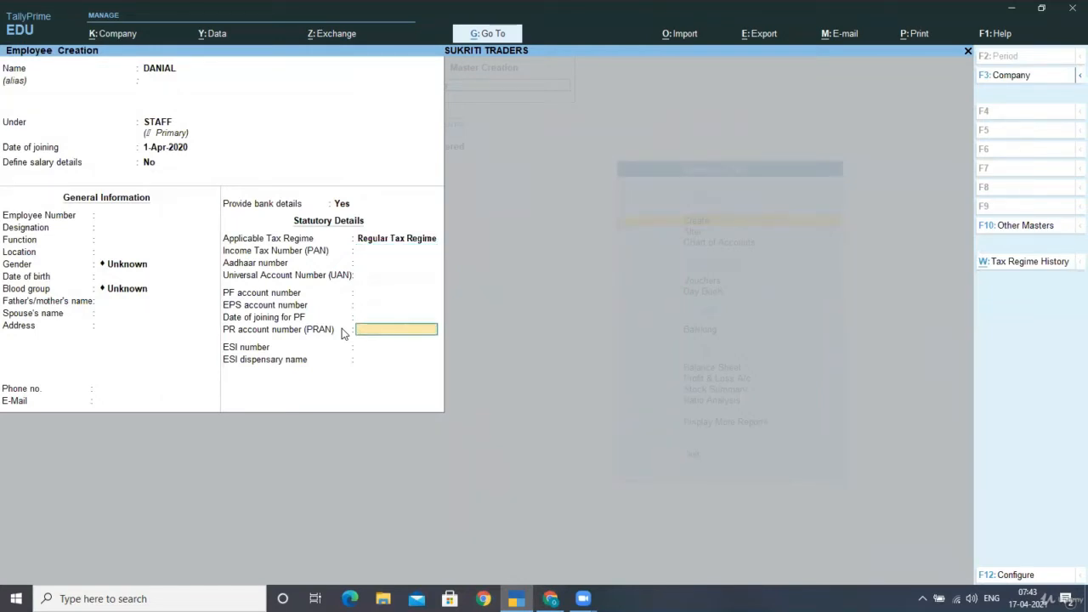
key(Return)
key(Return)
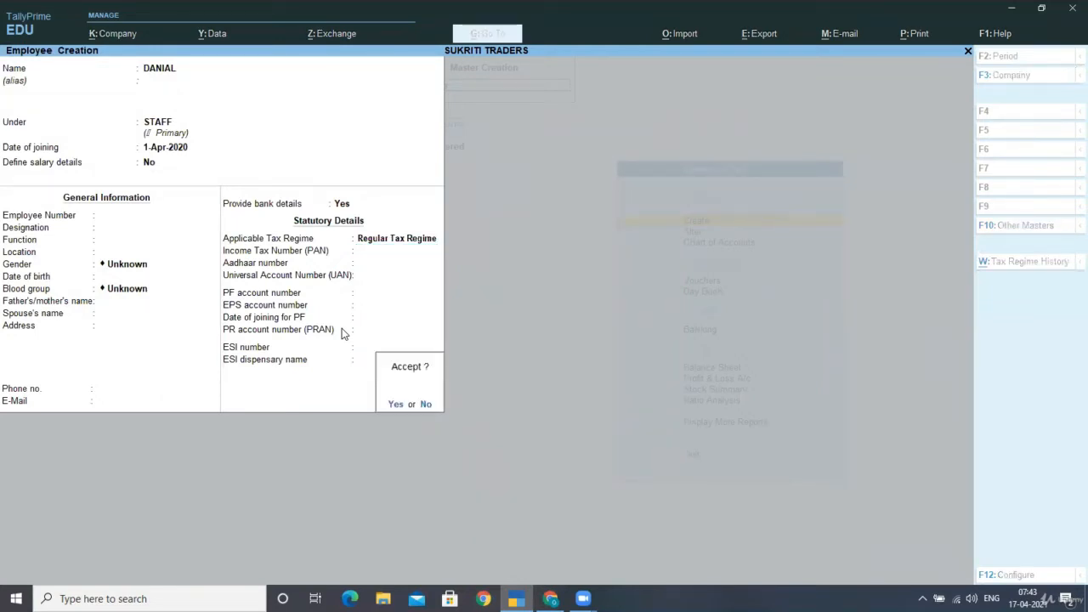
key(Return)
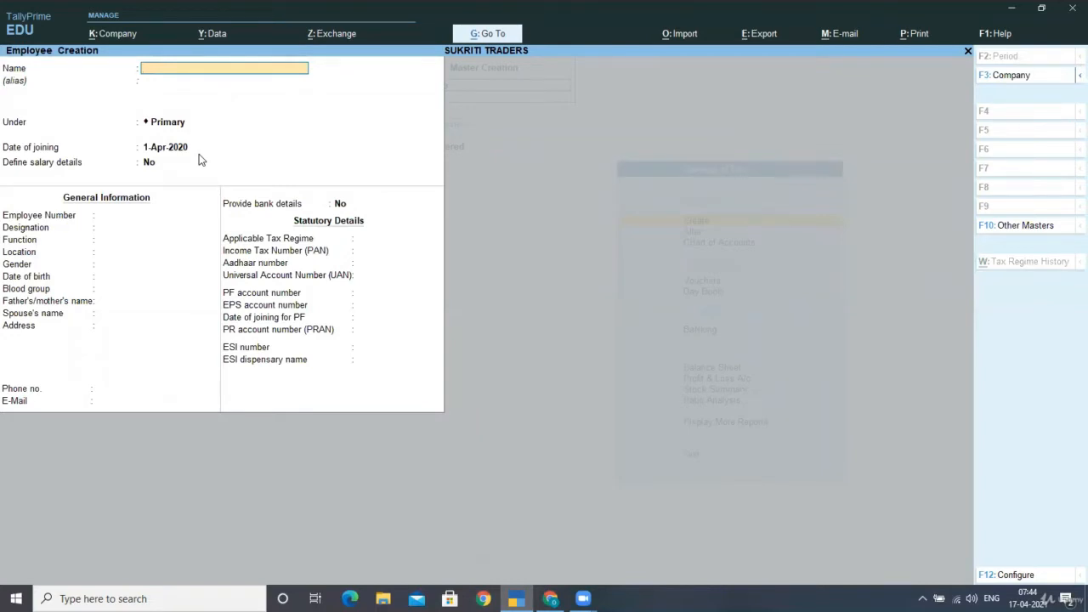
- Start a second STAFF employee with the employee's name and bank details set to Yes
text(PREETI)
key(Return)
text(S)
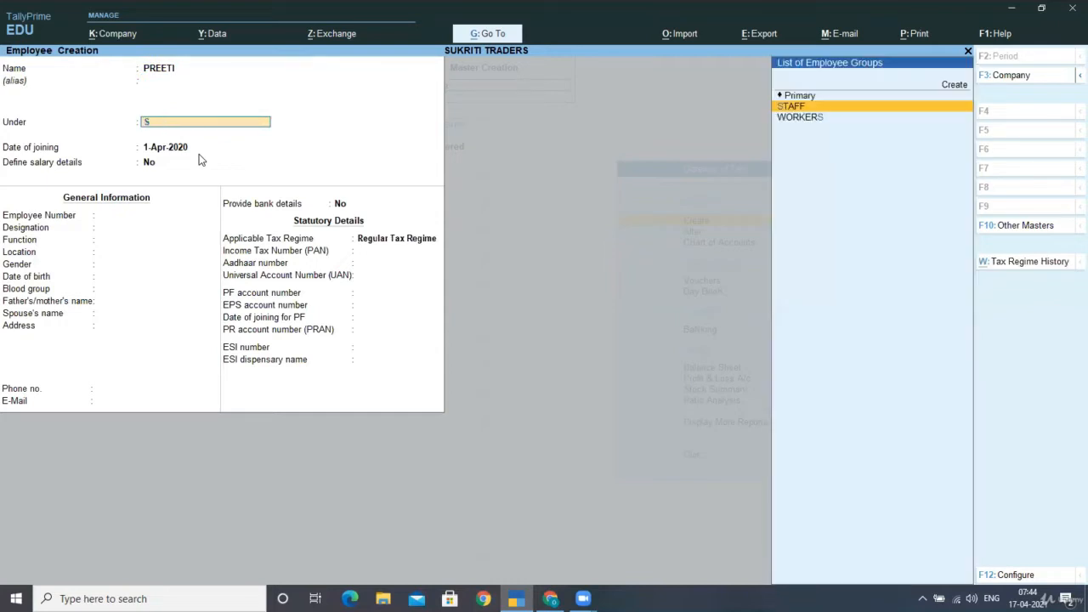
key(Return)
key(Return)
key(Return)
key(Return)
key(Return)
key(Return)
key(Return)
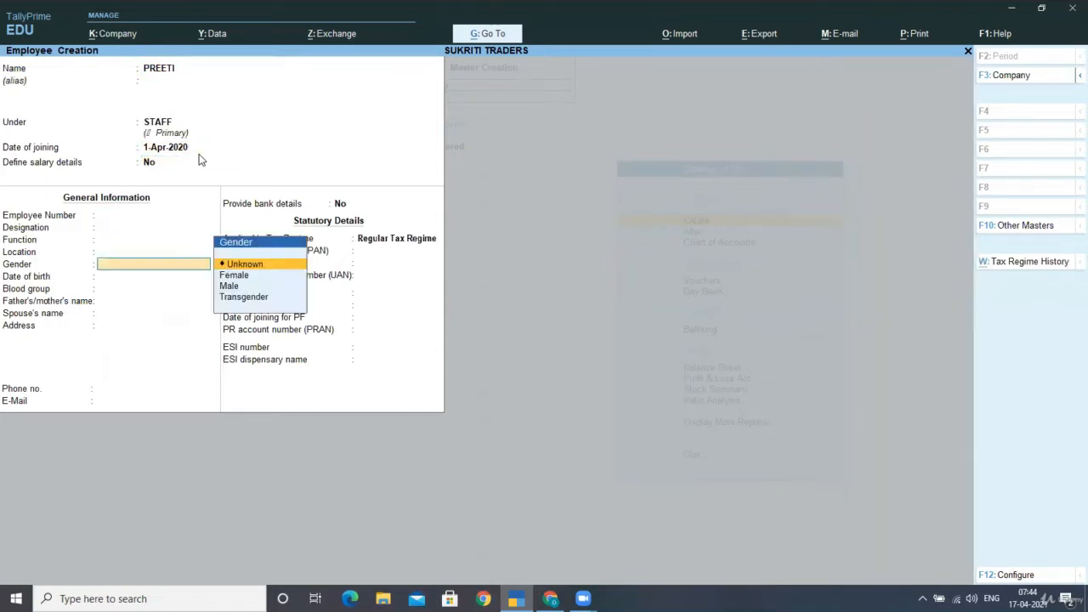
key(Return)
key(Return)
key(Return)
key(Return)
key(Return)
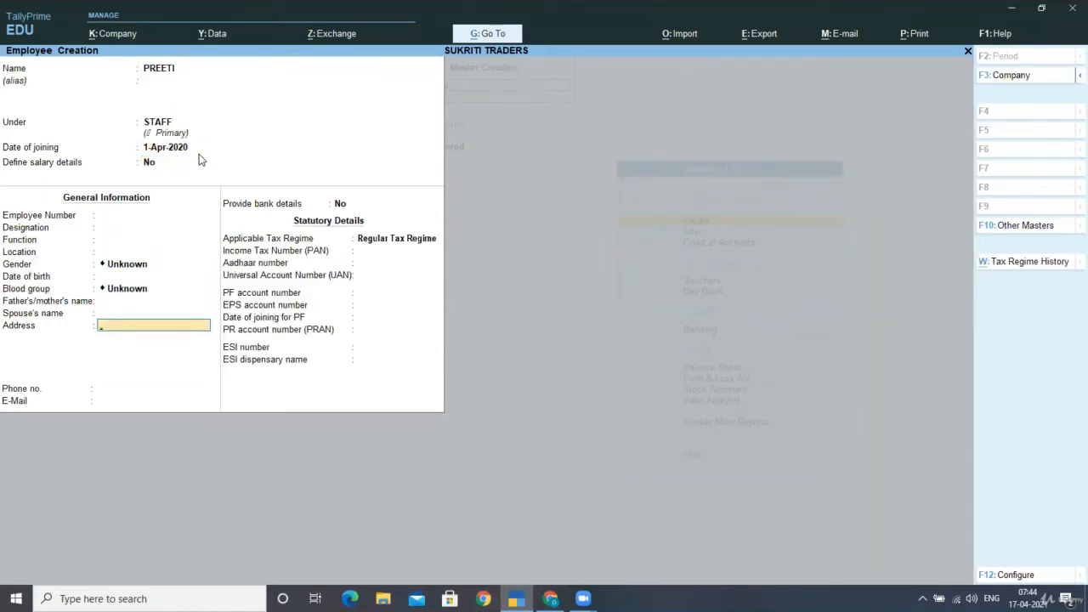
key(Return)
key(Return)
key(Return)
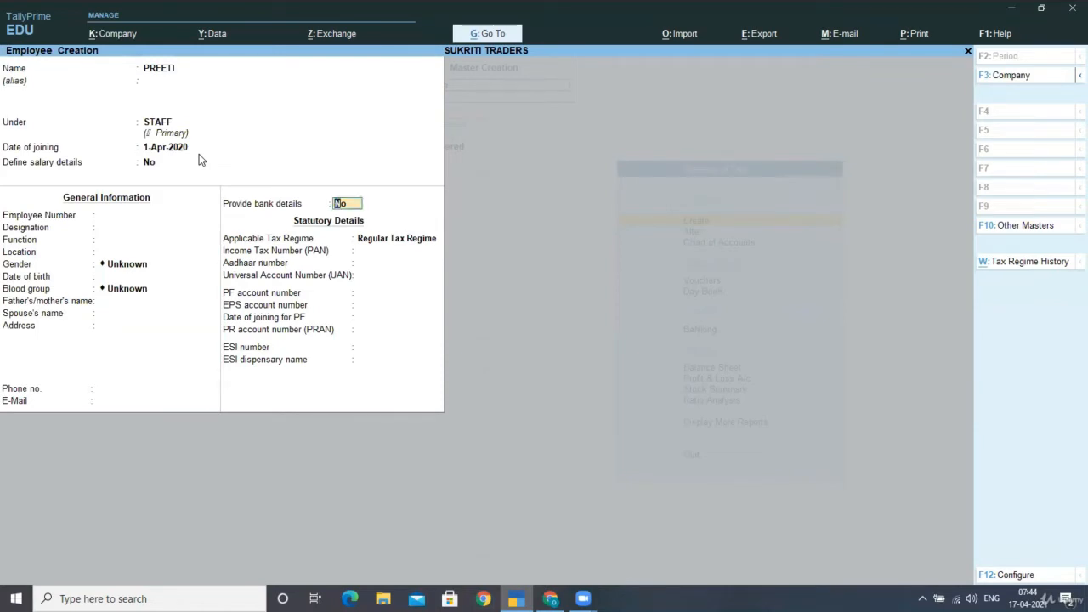
text(y)
key(Return)
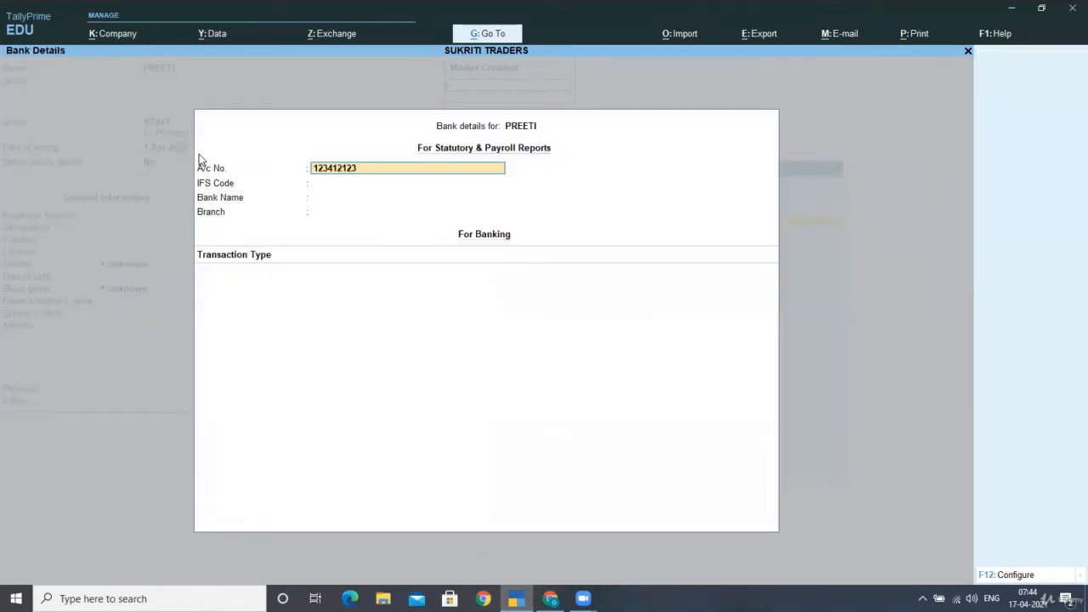
- Enter the account number and IFS code, add new bank SBI, branch JYOTI NAGAR
key(Return)
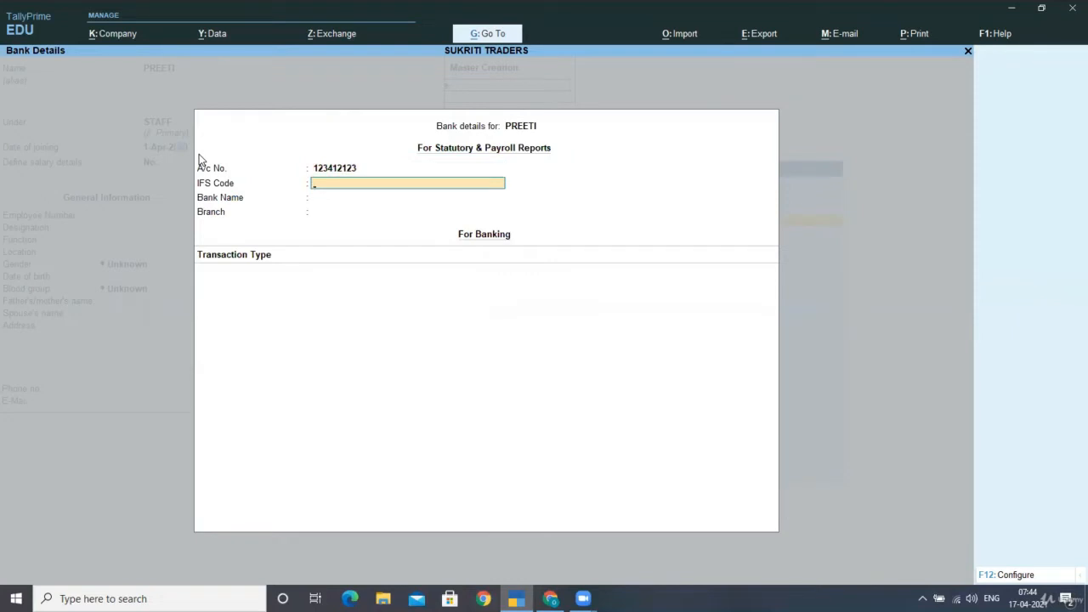
text(21312)
key(Return)
key(Return)
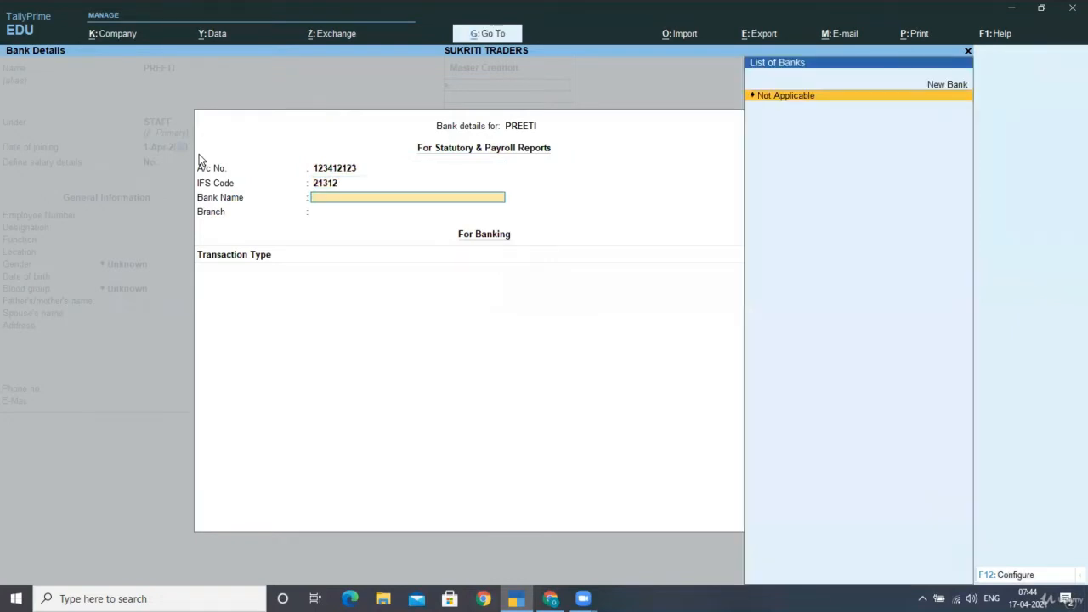
key(Up)
key(Return)
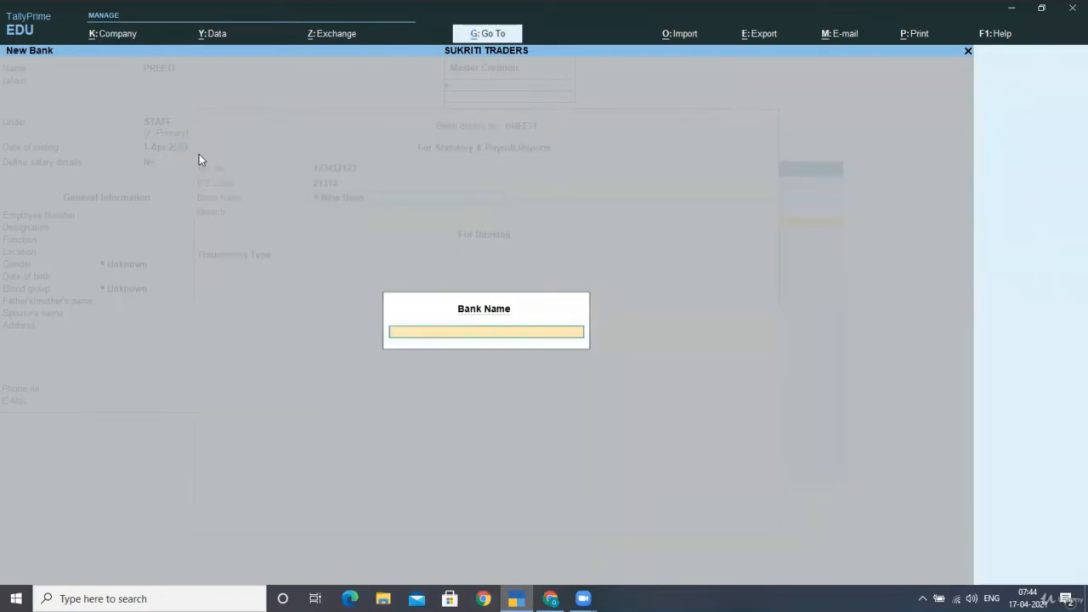
text(SBI)
key(Return)
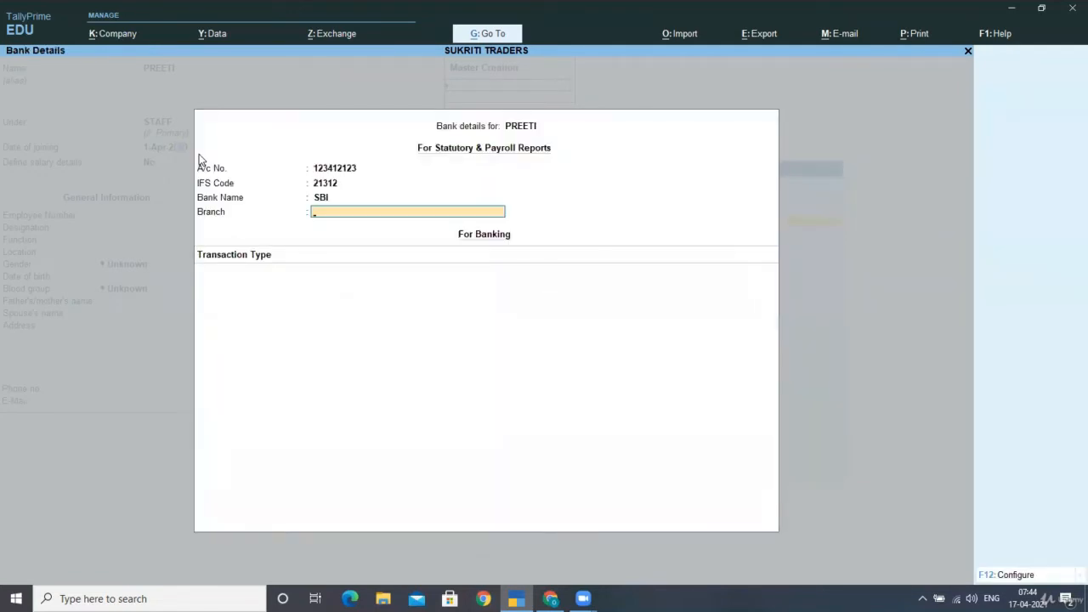
text(JYOTI NAGAR)
key(Return)
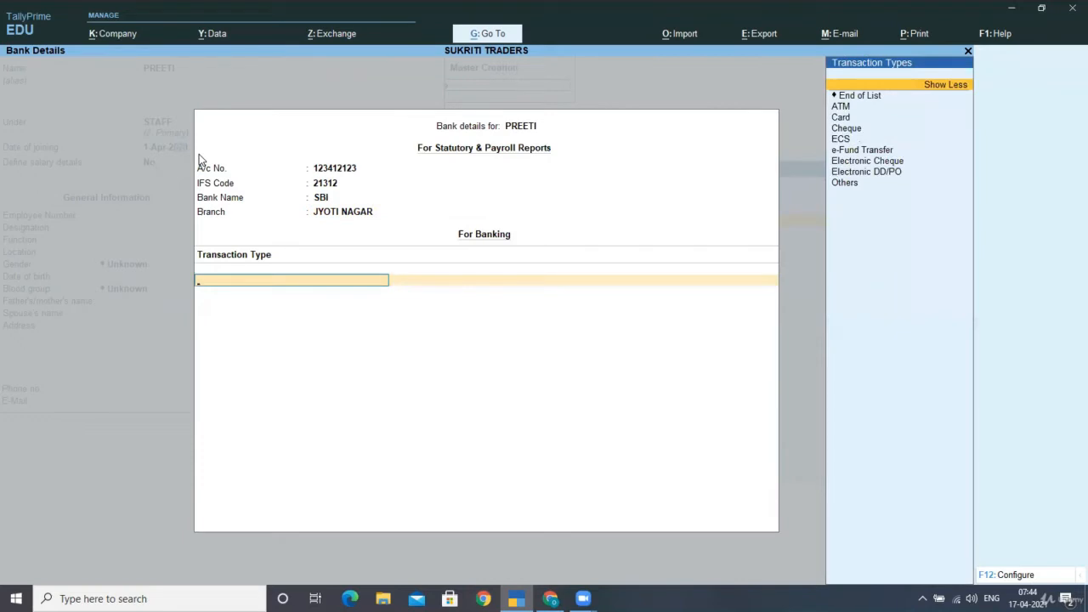
- Skip the transaction type, save the employee, and enter the next employee's name
key(ctrl+b)
key(Return)
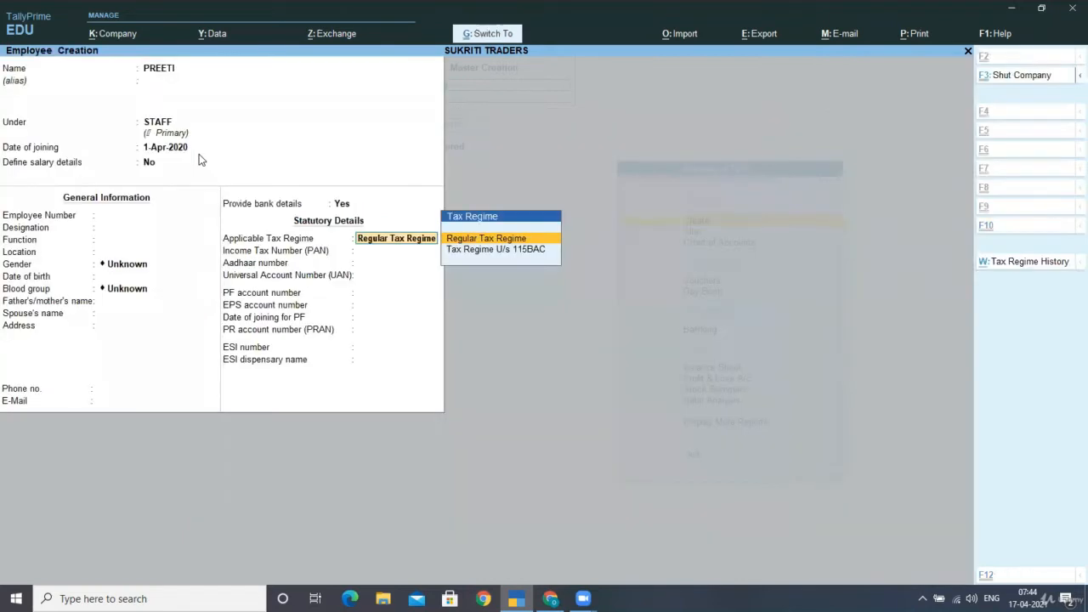
key(ctrl+a)
text(JO)
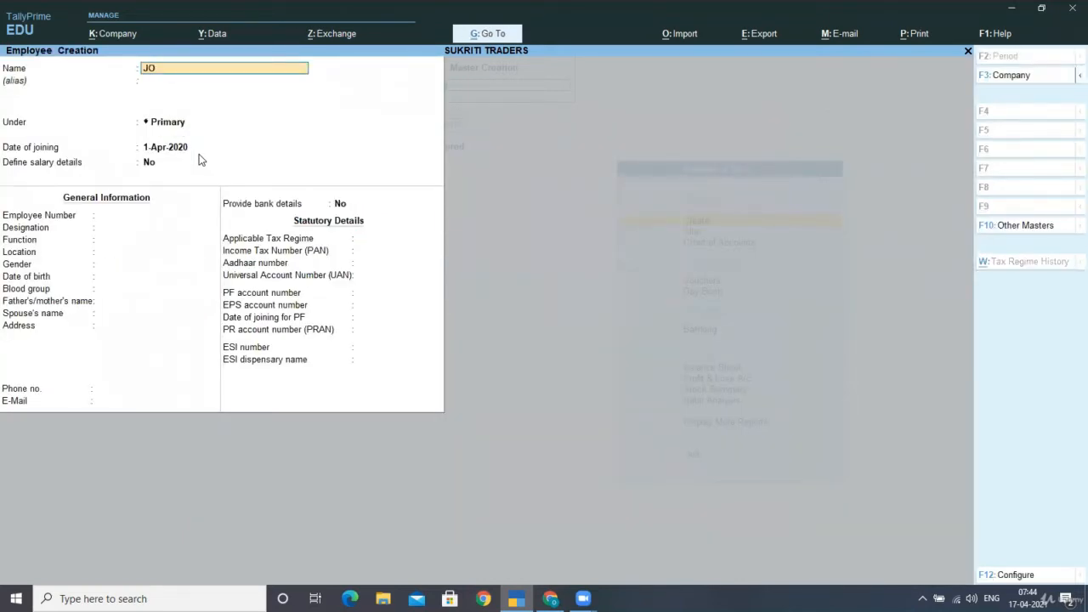
text(SEPH)
- Save the first WORKERS employee with a bank account number and Regular Tax Regime
key(Return)
key(Return)
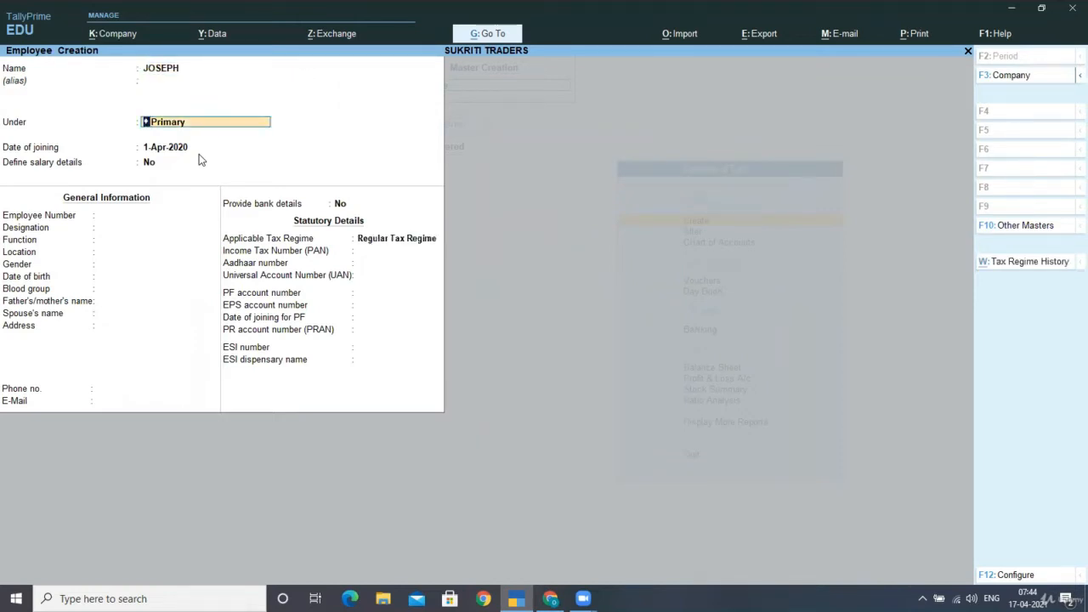
key(Return)
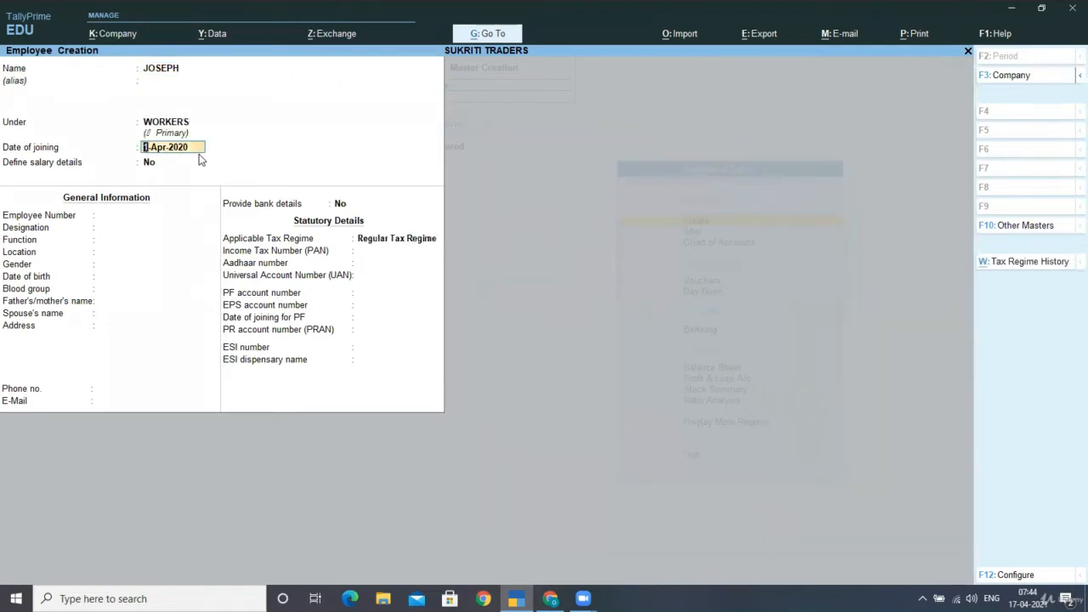
key(Return)
key(Return)
key(Return)
key(Return)
key(Return)
key(Return)
key(Return)
key(Return)
key(Return)
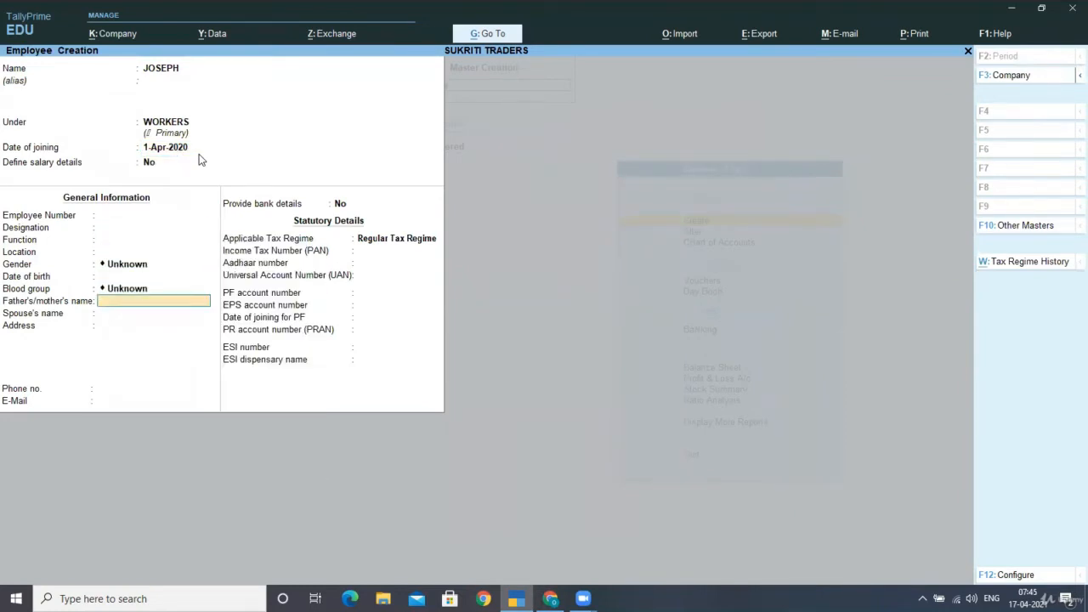
key(Return)
key(Return)
key(Return)
key(Return)
key(Return)
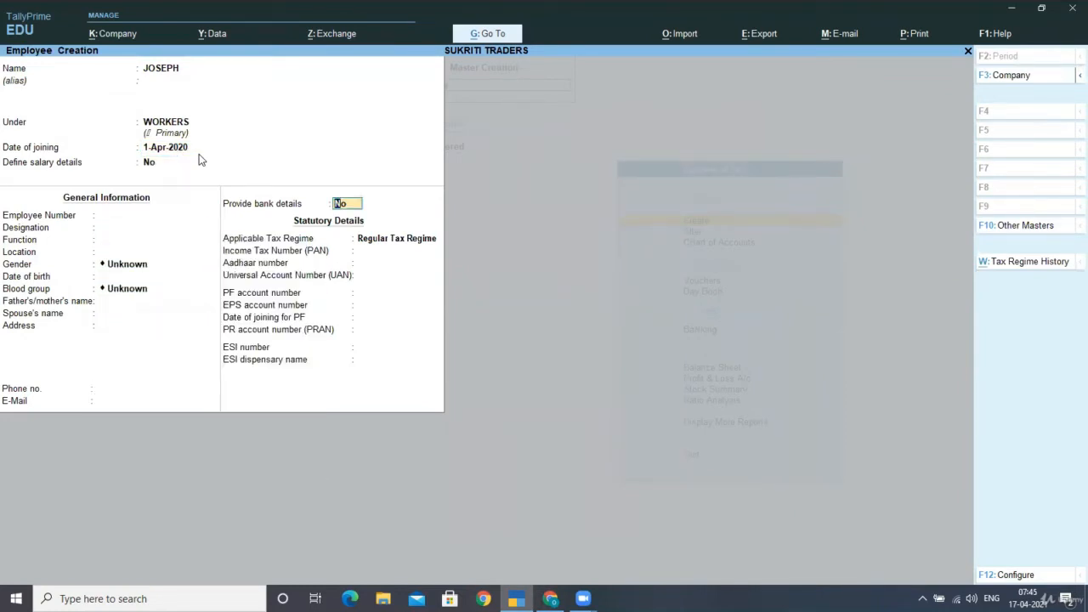
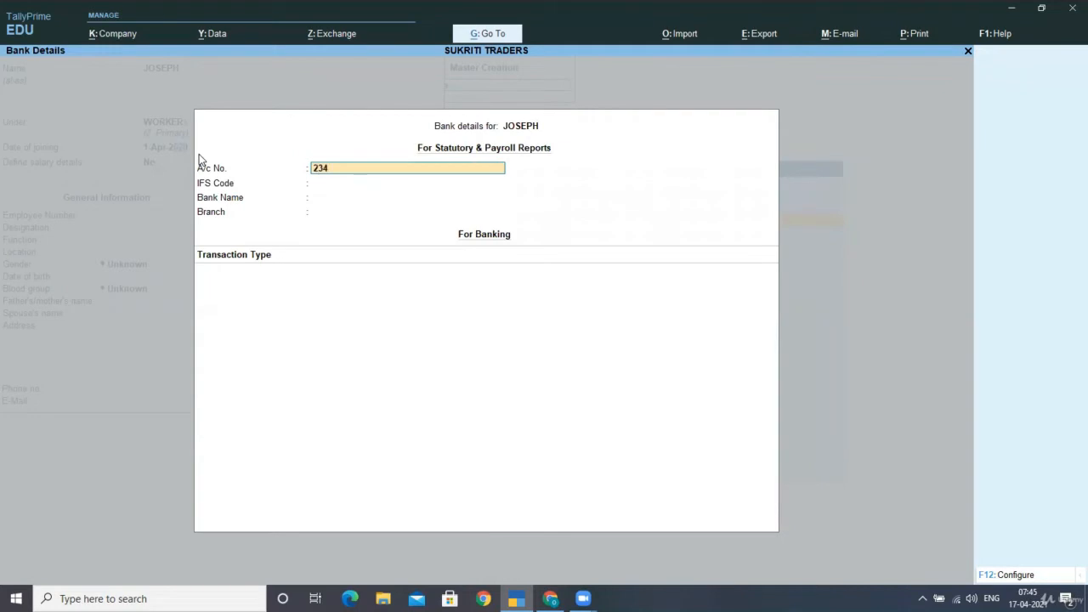
key(Return)
key(Return)
key(Return)
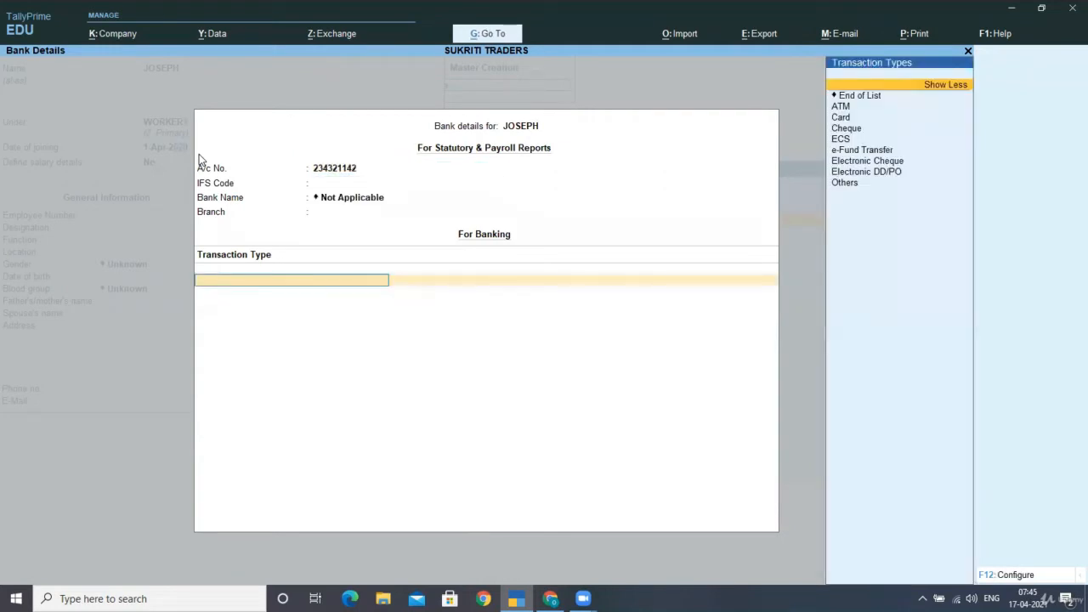
key(Return)
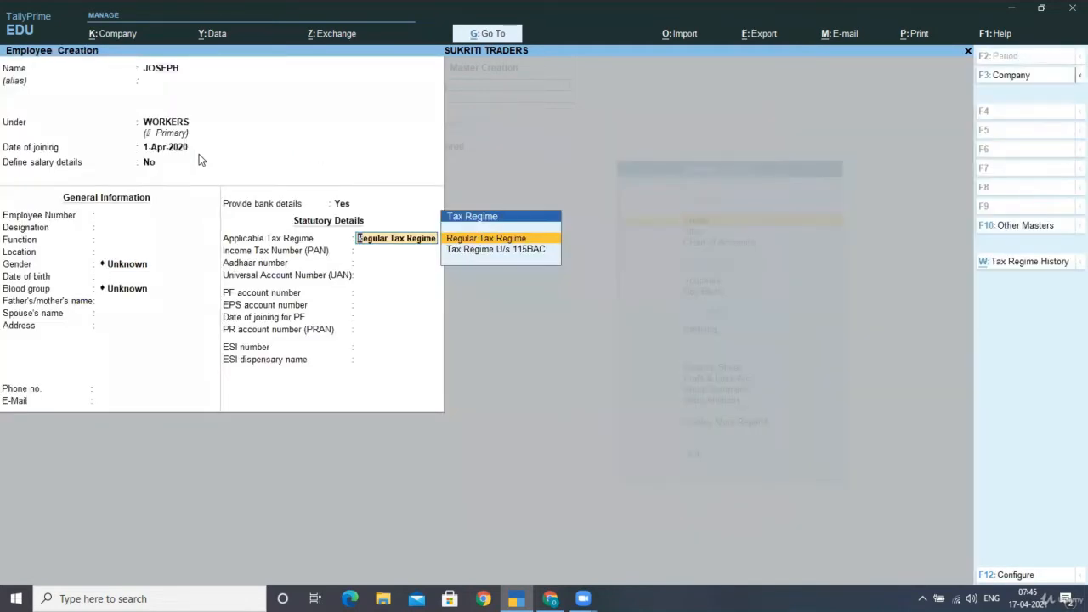
key(ctrl+a)
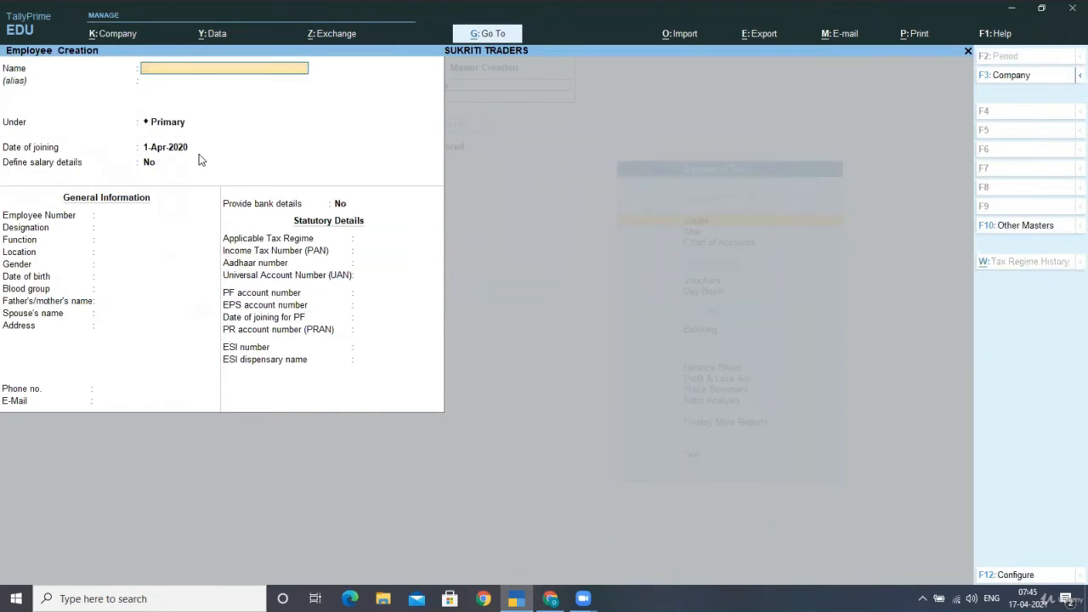
- Save a second WORKERS employee with a bank account number, then exit the blank form
text(SUKRITI)
key(Return)
key(Return)
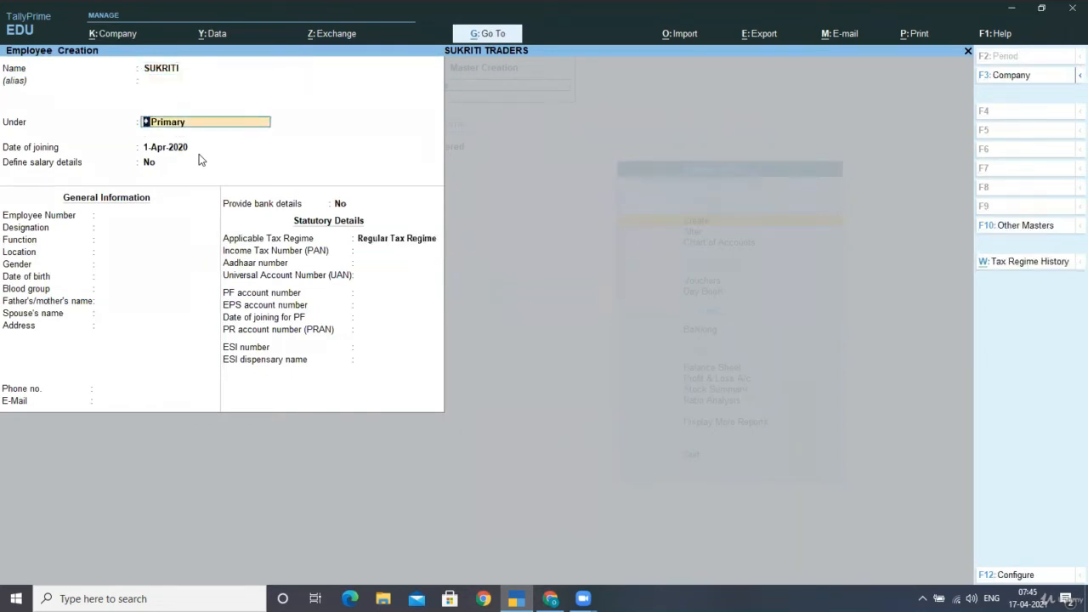
text(W)
key(Return)
key(Return)
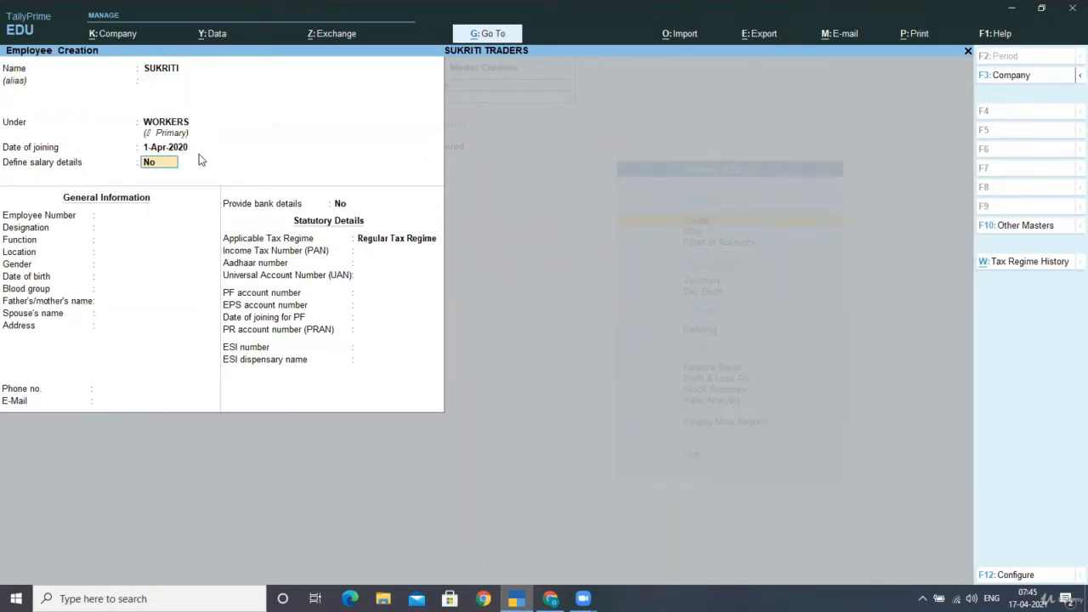
key(Return)
key(Return)
key(Return)
key(Return)
key(Return)
key(Return)
key(Return)
key(Return)
key(Return)
key(Return)
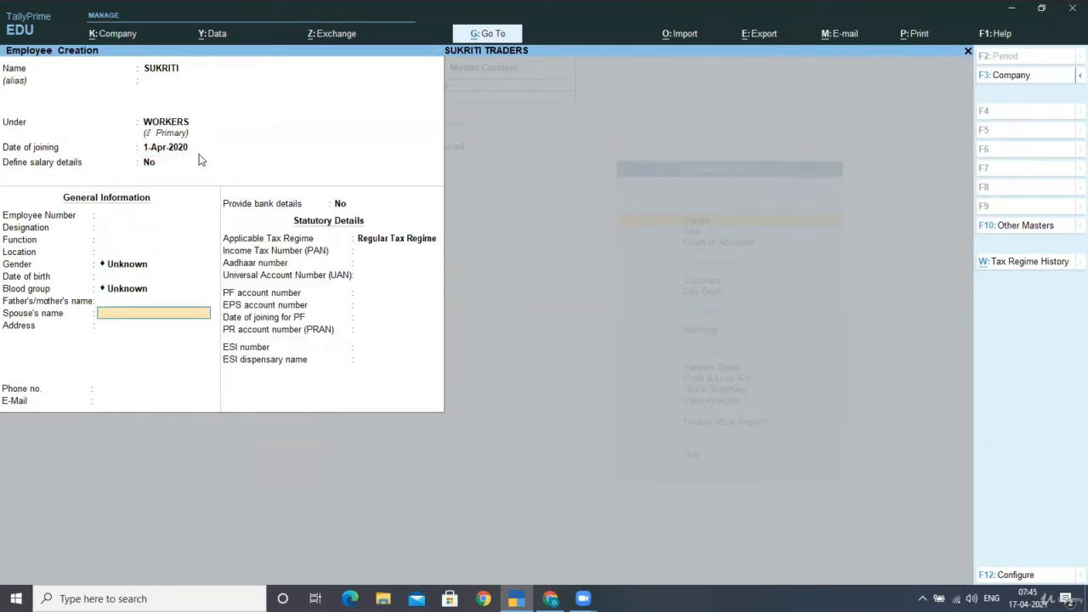
key(Return)
key(Return)
key(Return)
key(y)
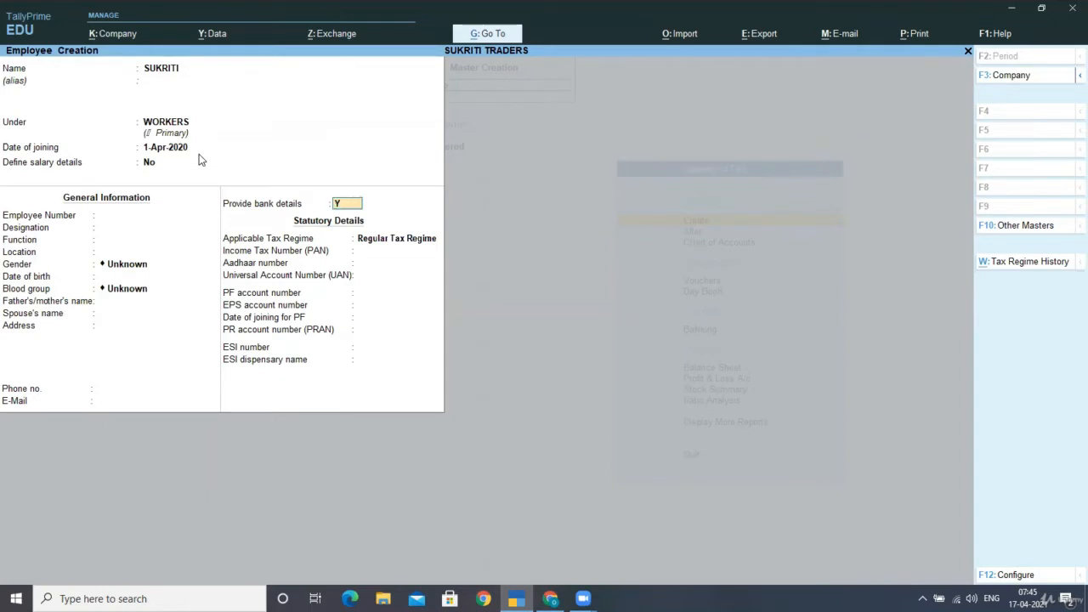
key(Return)
text(3Q4234EQWQE)
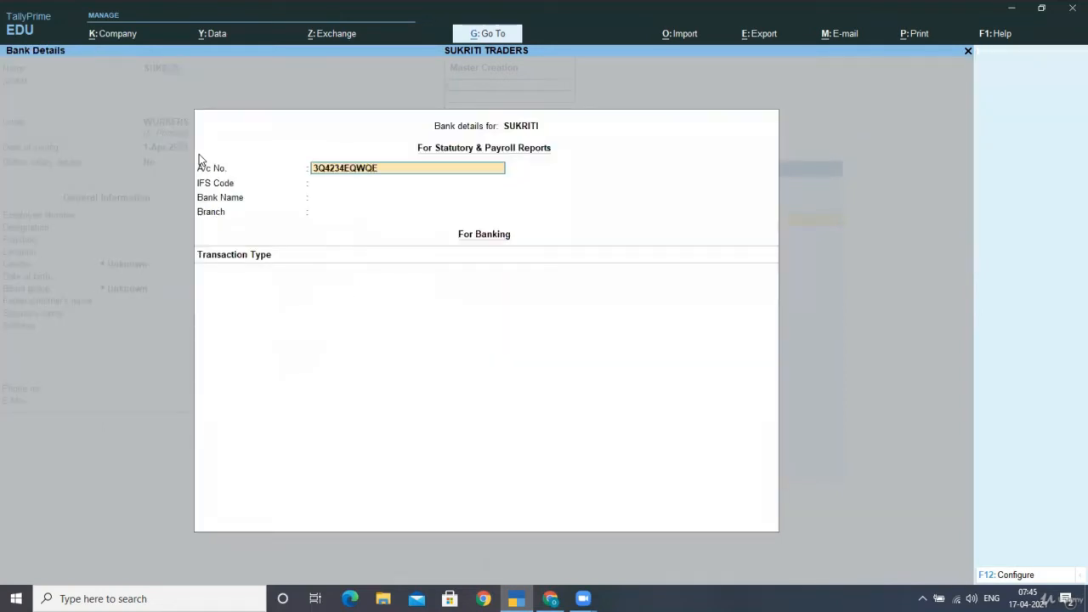
key(Return)
key(Return)
key(Return)
key(Return)
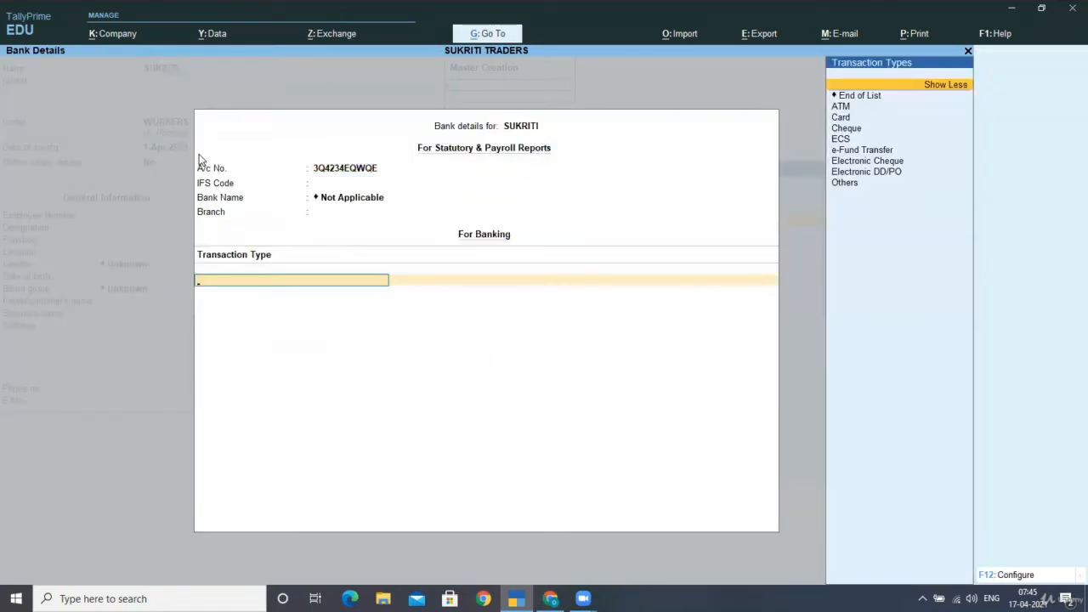
key(Return)
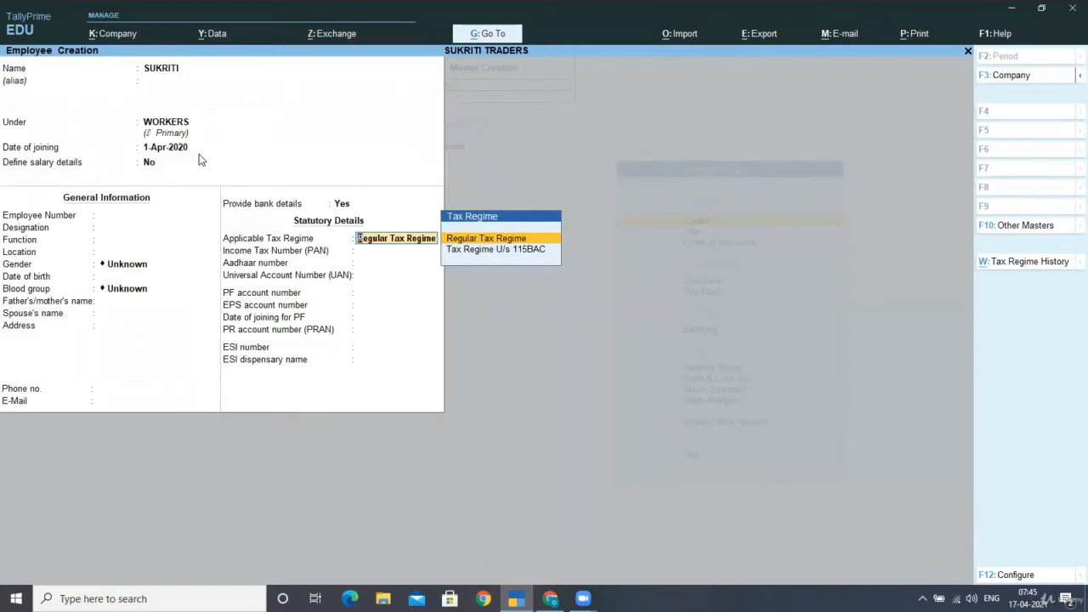
key(Return)
key(ctrl+a)
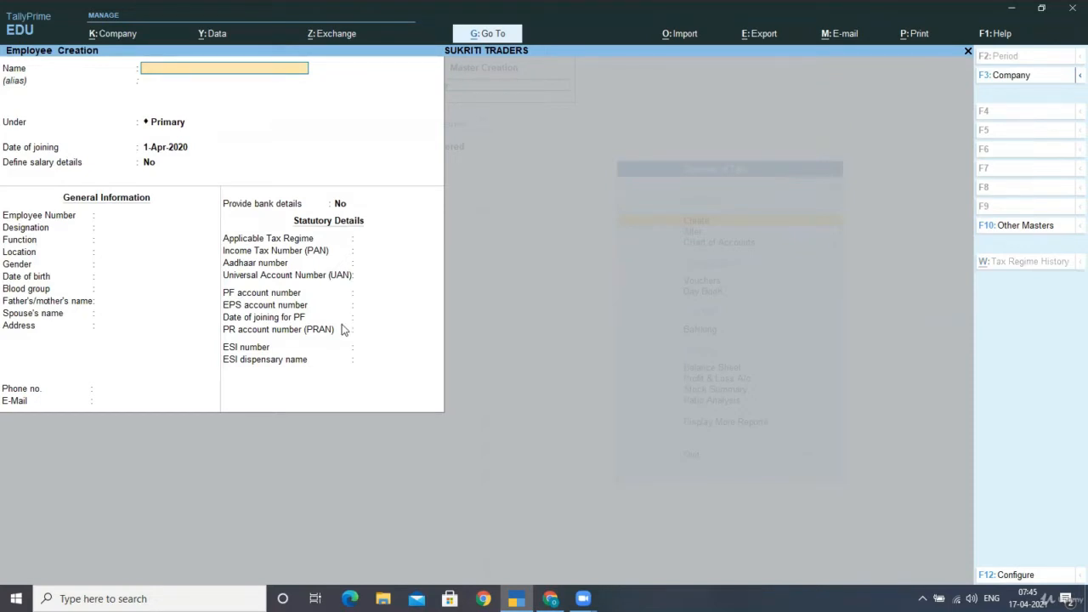
key(Escape)
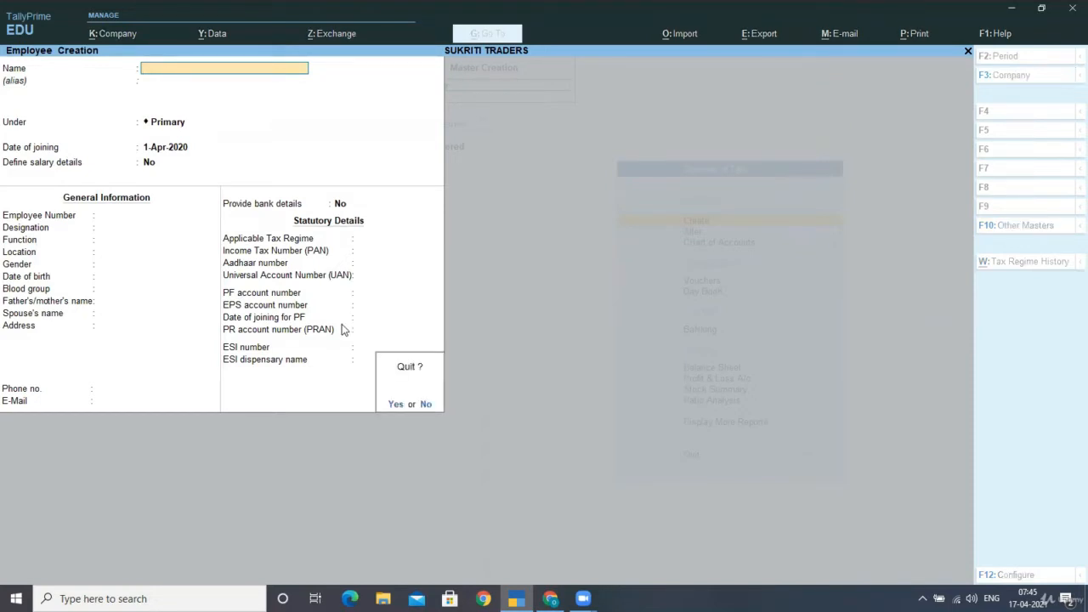
- Quit employee creation and open a new Units (Work) creation form from the List of Masters
key(Return)
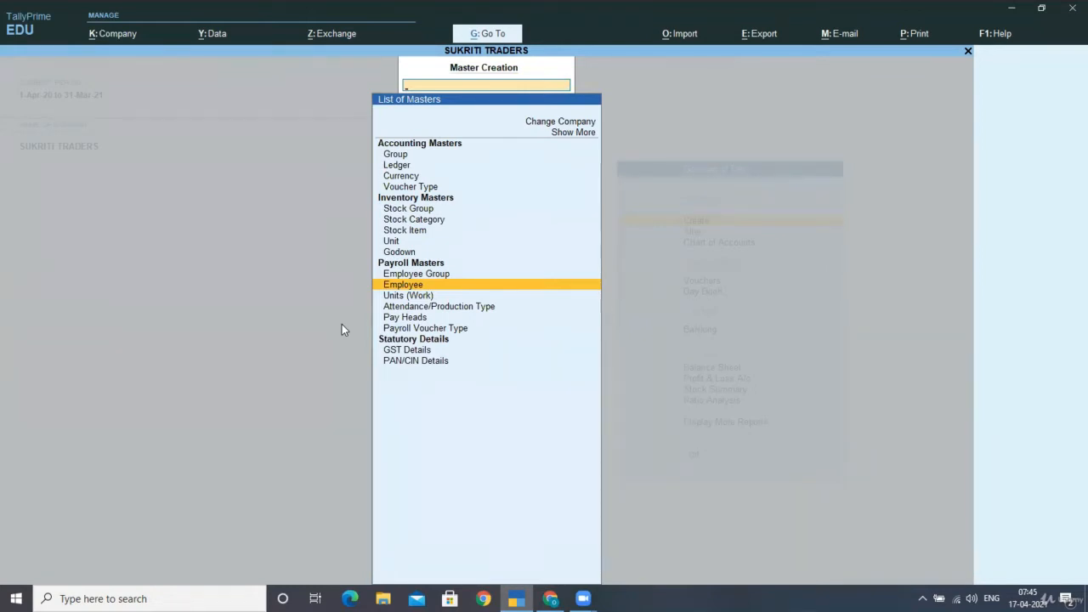
key(Down)
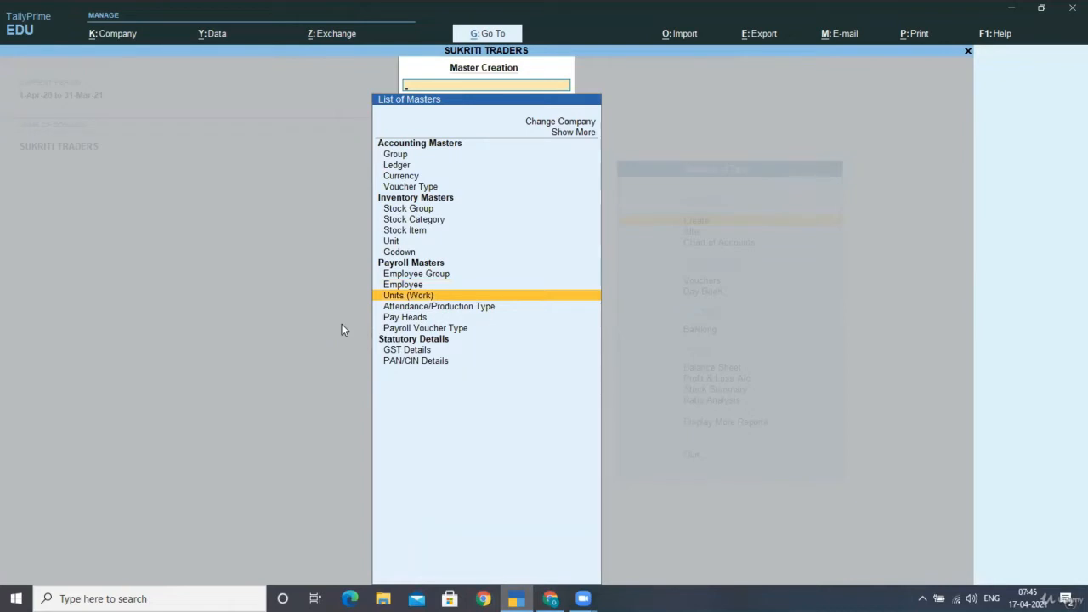
key(Return)
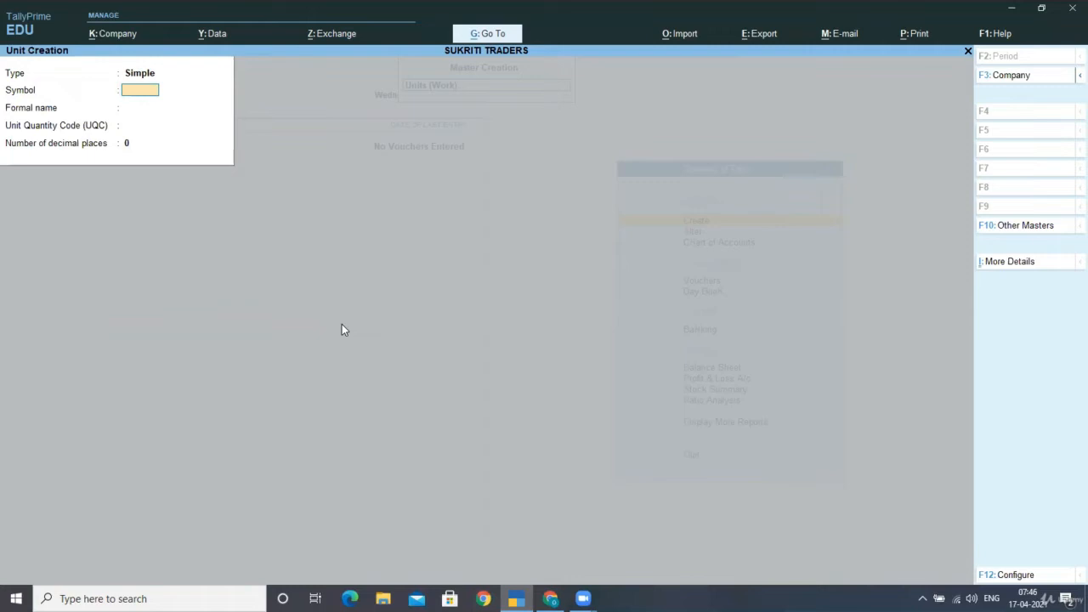
- Enter unit symbol H with formal name HOURS
text(H)
key(Return)
text(H)
text(URS)
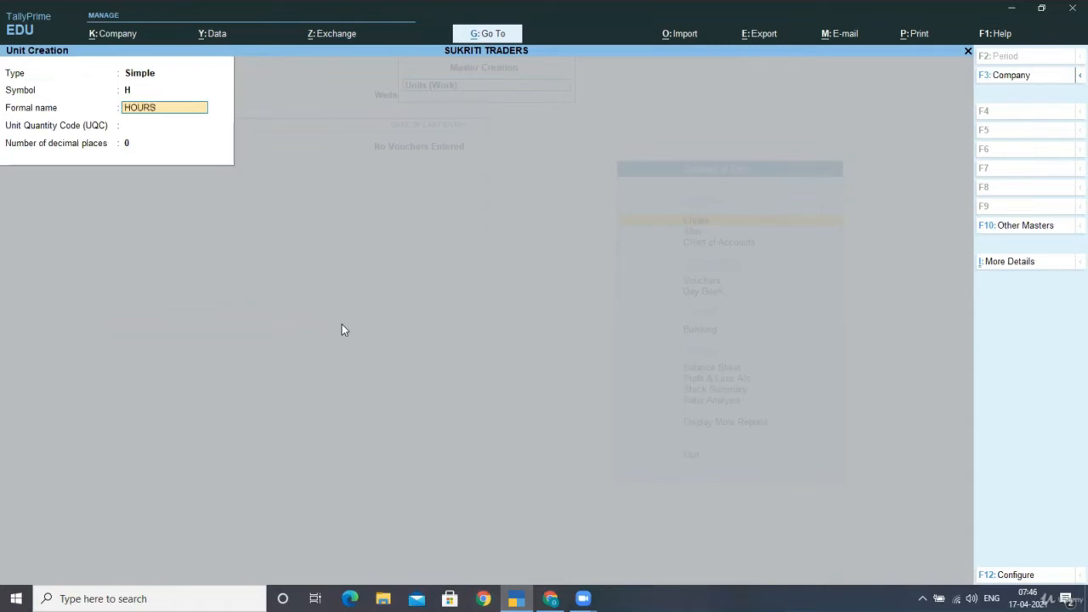
key(Return)
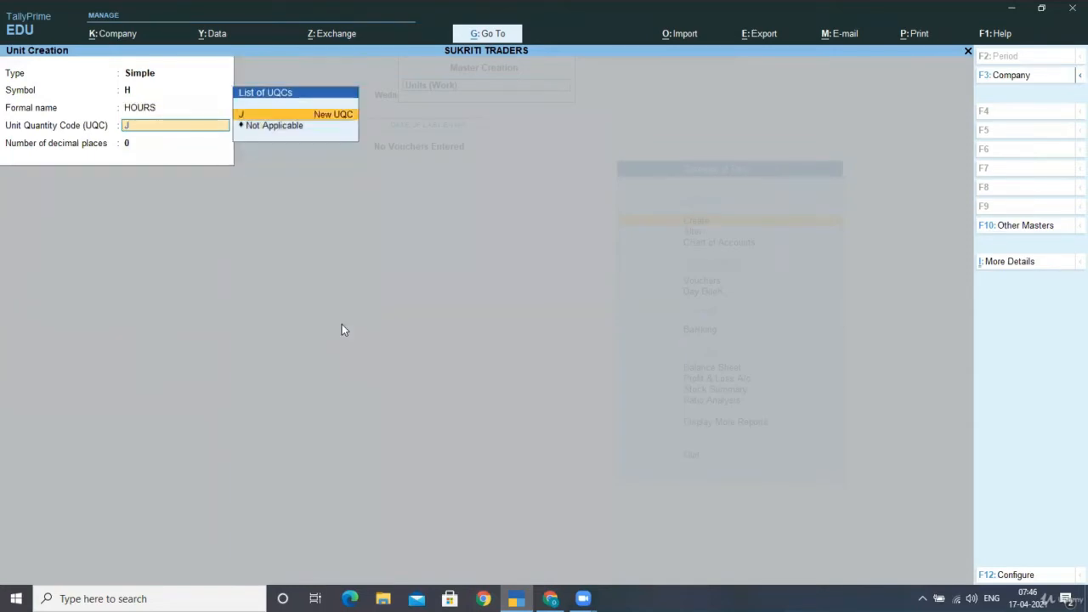
text(H)
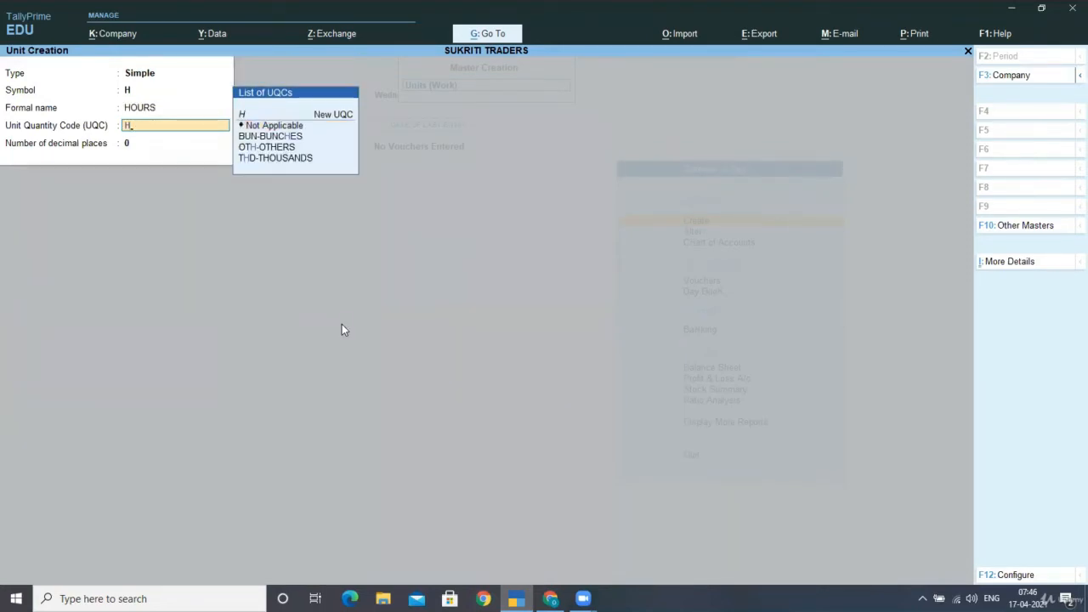
key(BackSpace)
- Keep formal names but turn off unit quantity codes, then save the H (HOURS) unit
key(F12)
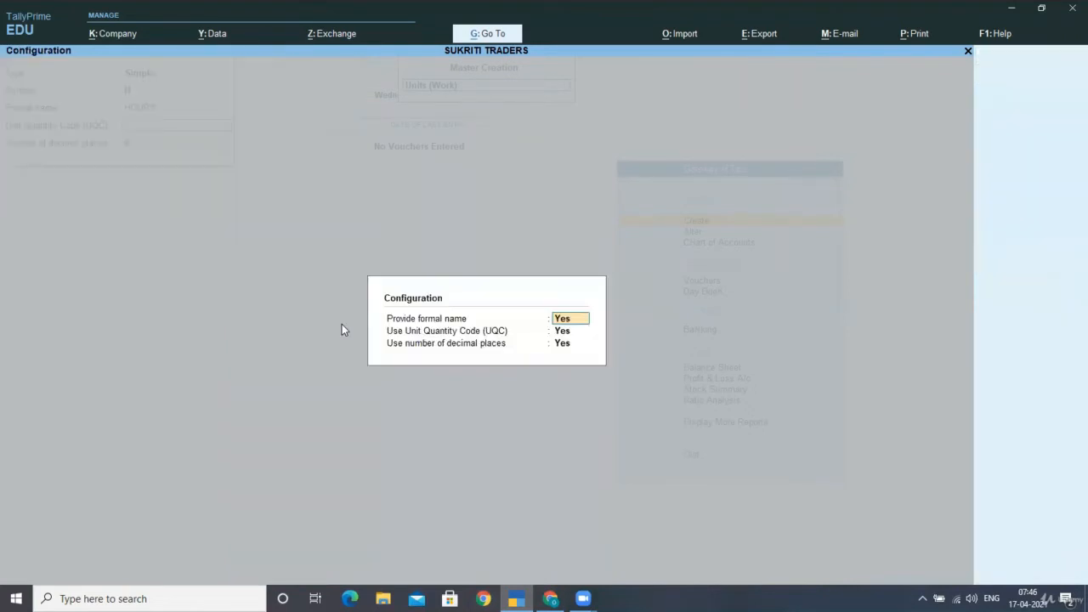
text(N)
key(BackSpace)
text(Y)
key(Return)
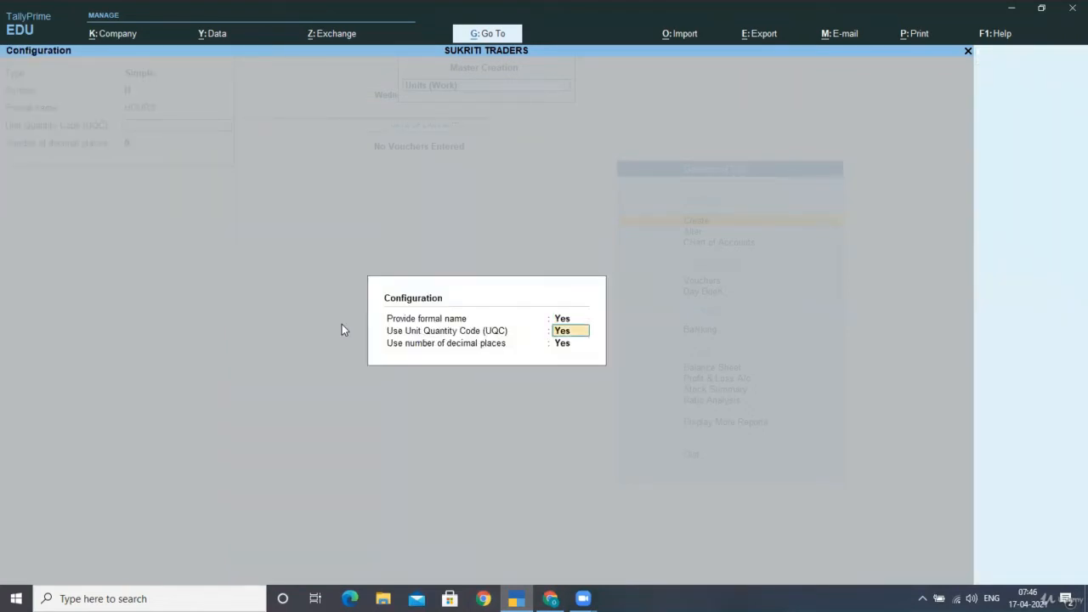
text(N)
key(Return)
key(Return)
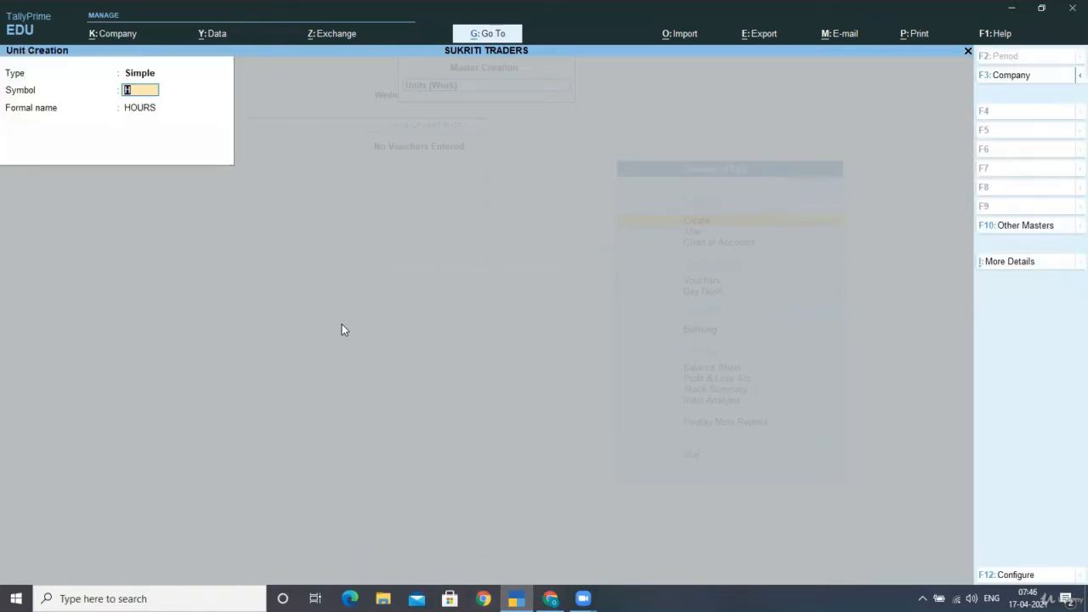
key(ctrl+a)
- Start a second unit with symbol M and formal name MINUTES
text(M)
key(Return)
text(MINUTES)
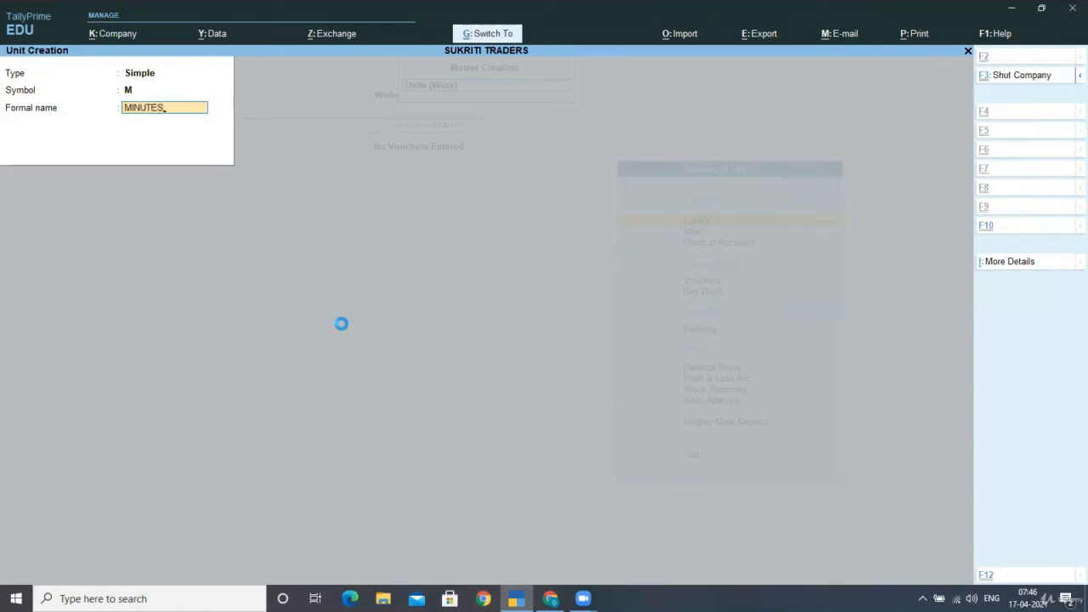
- Save the MINUTES unit and start a new Compound unit
key(ctrl+a)
key(F10)
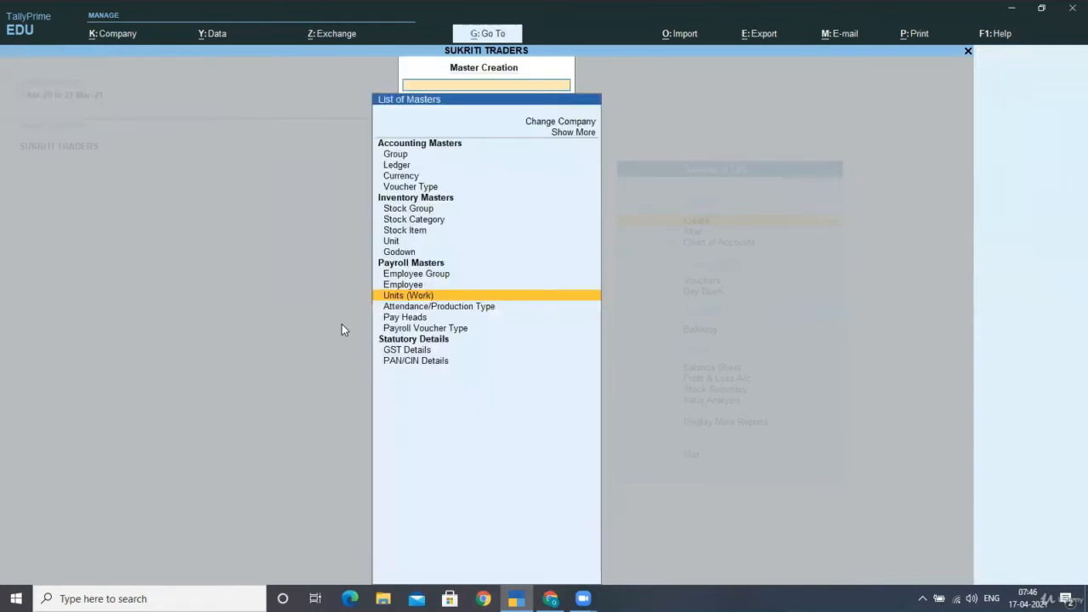
key(Escape)
key(BackSpace)
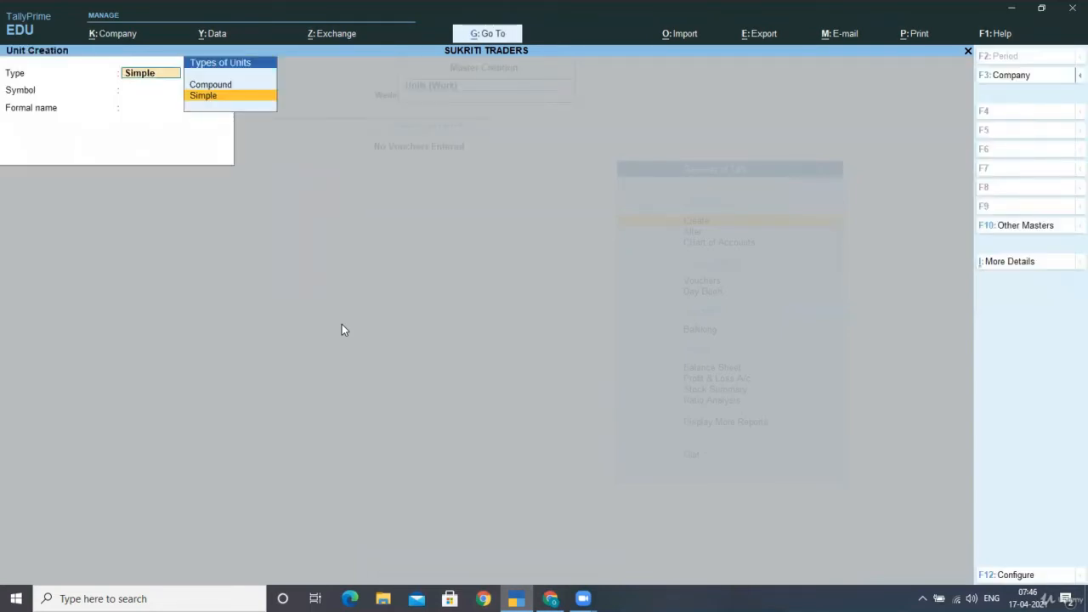
key(Up)
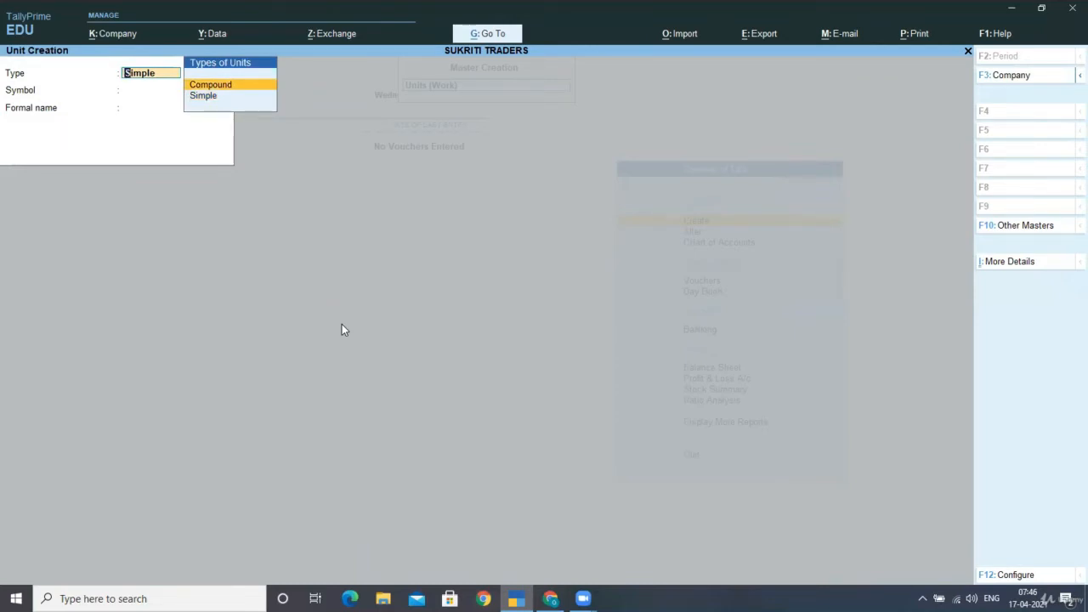
key(Return)
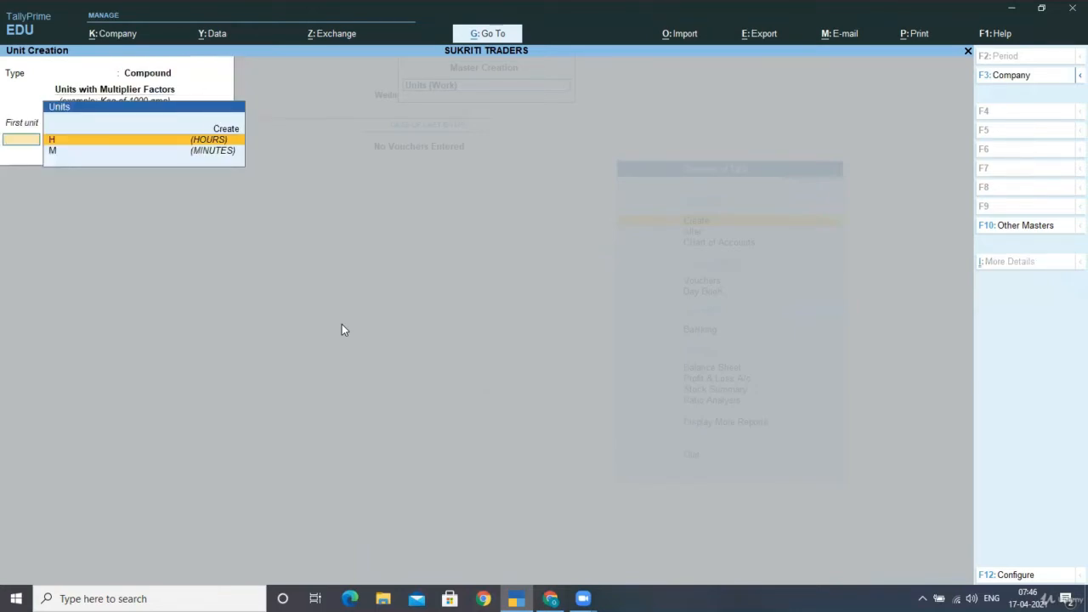
- Define the compound unit as H of 60 M and accept it
key(Down)
key(Up)
key(Return)
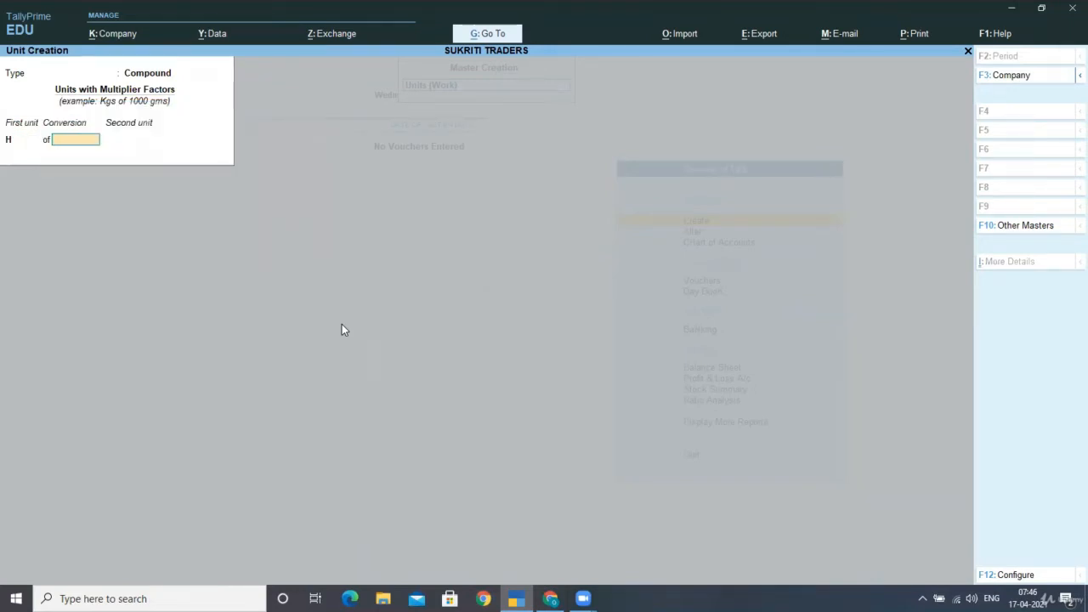
text(60)
key(Return)
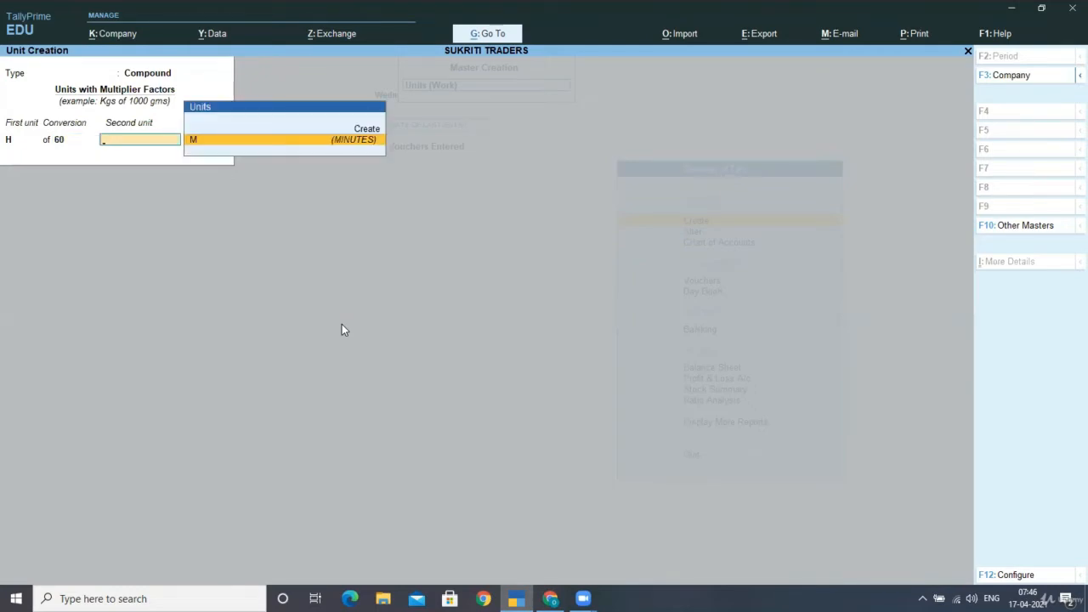
key(Return)
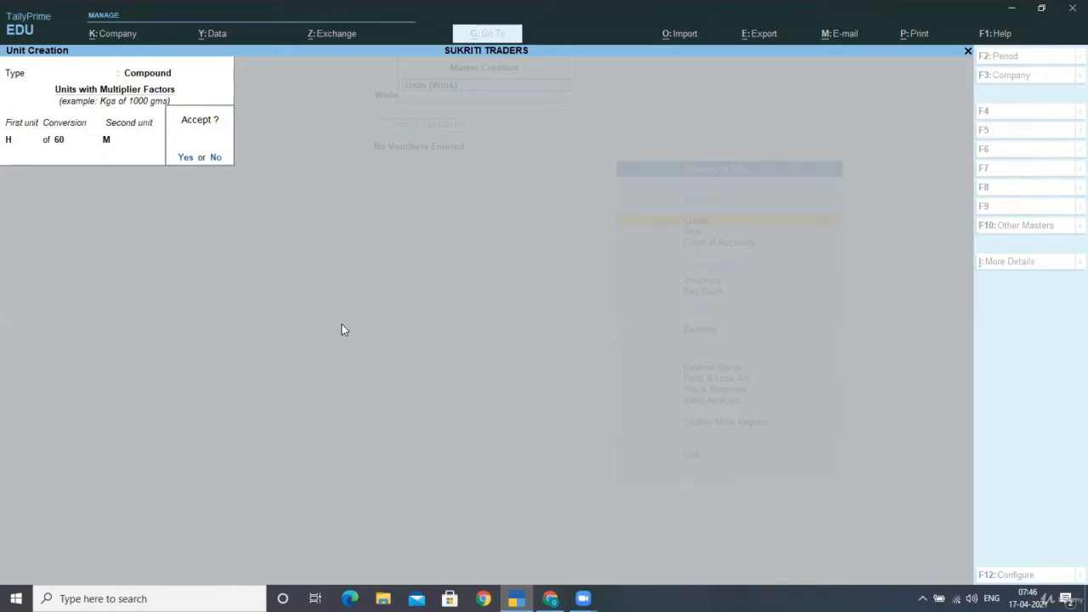
key(n)
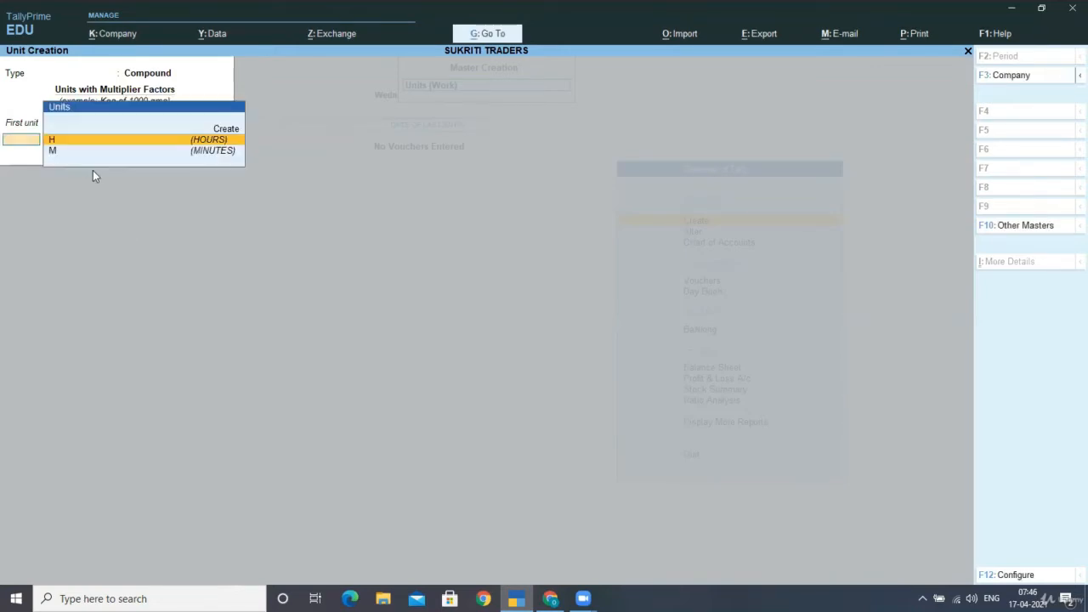
key(n)
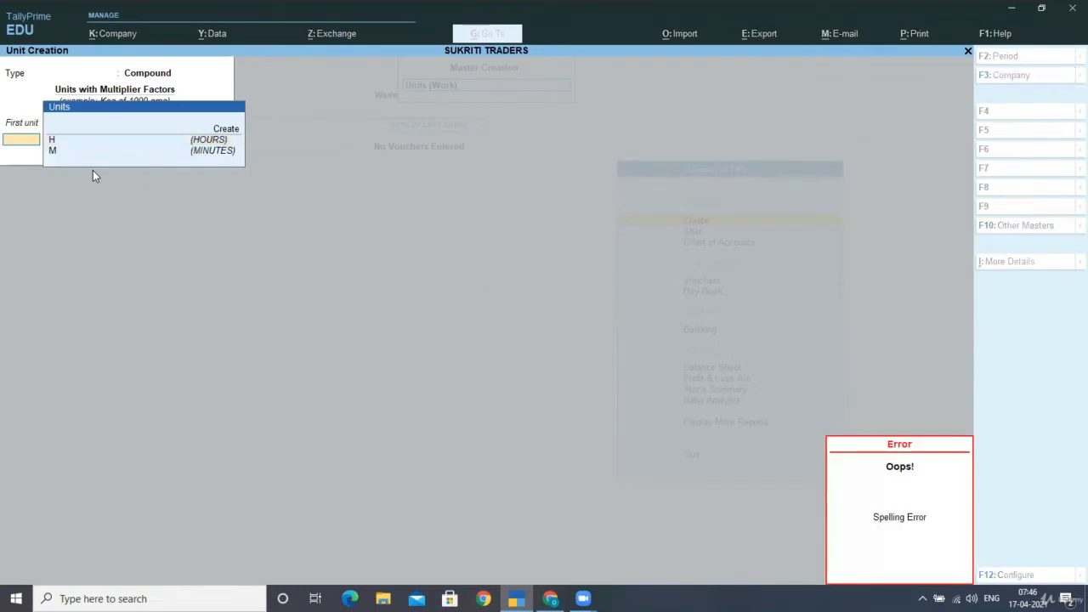
- Quit unit creation and return to the List of Masters
key(Escape)
key(y)
key(Down)
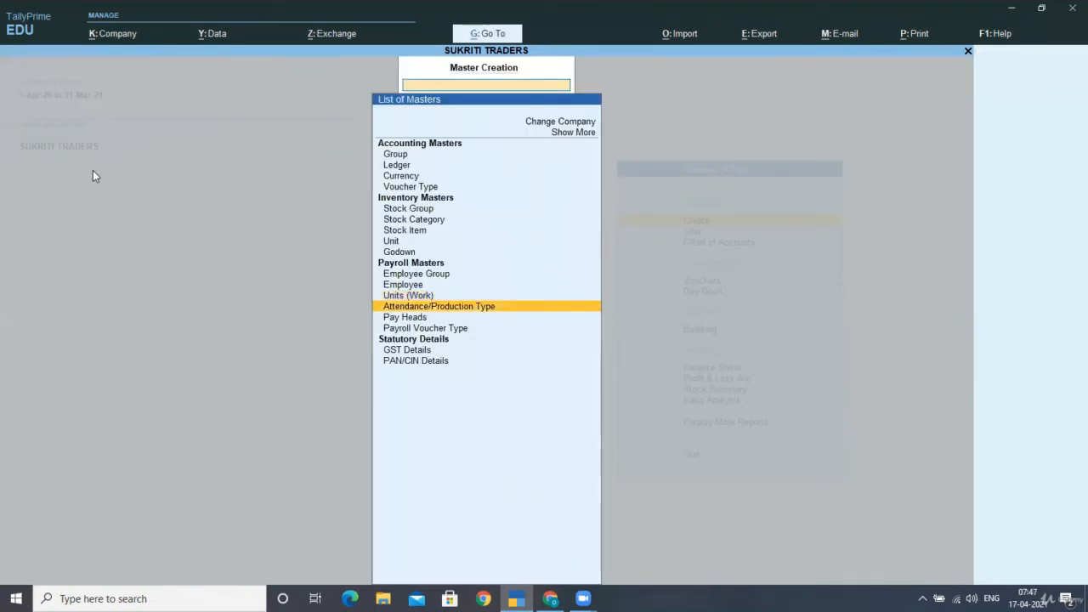
- Save PRESENT as a Primary attendance type of kind Attendance / Leave with Pay
key(Return)
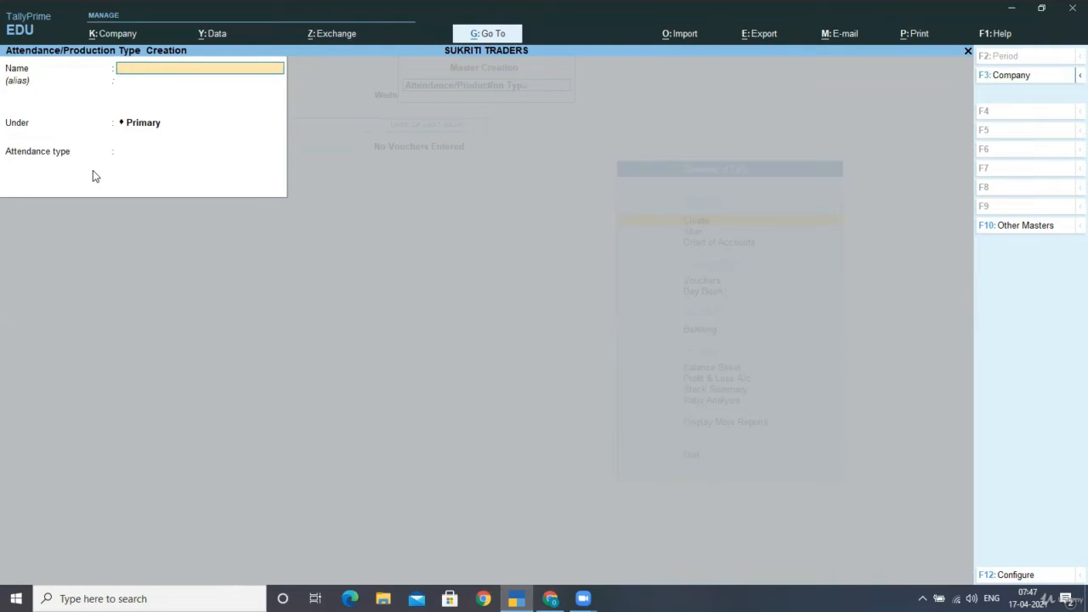
text(PRESENT)
key(Return)
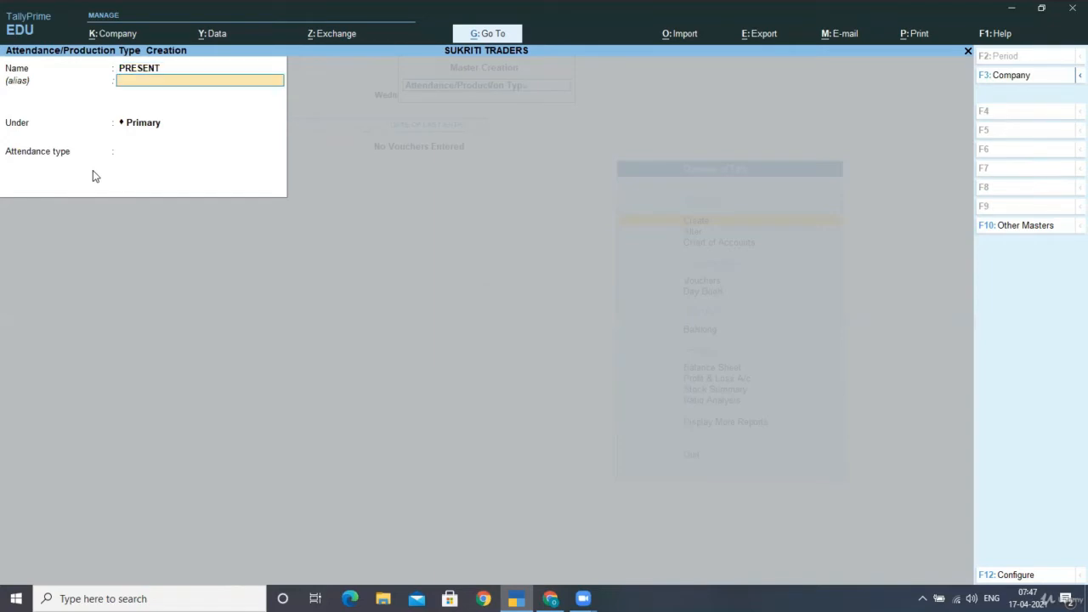
key(Return)
key(Return)
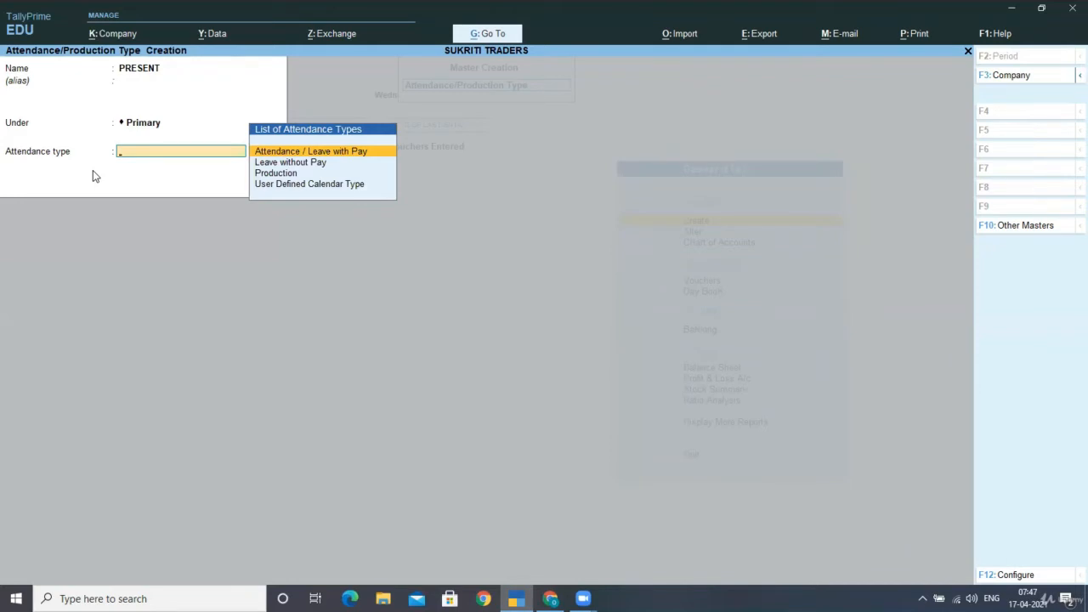
key(Return)
key(Return)
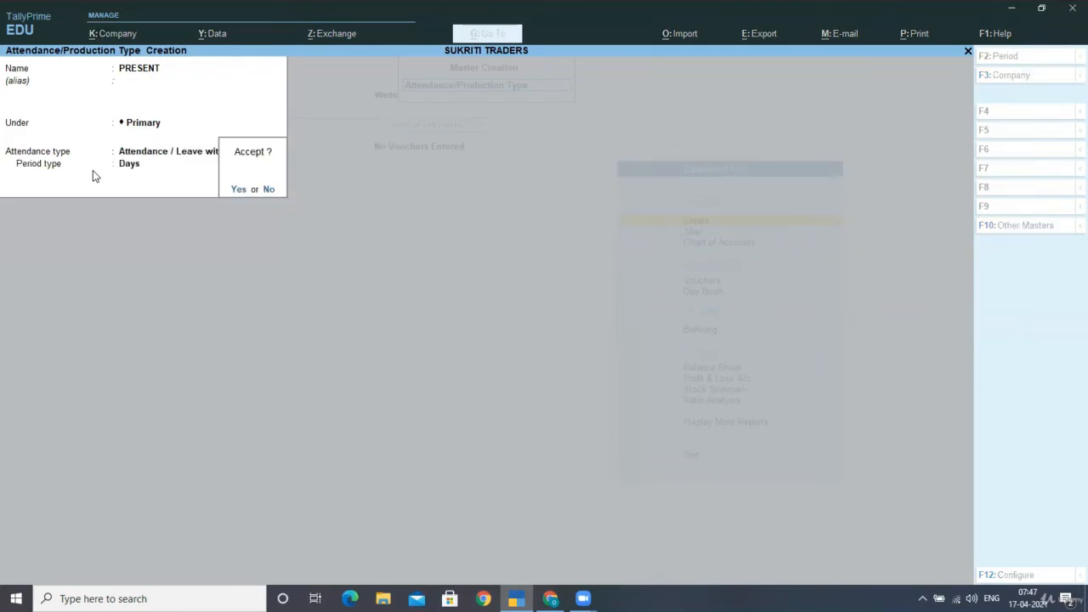
key(Return)
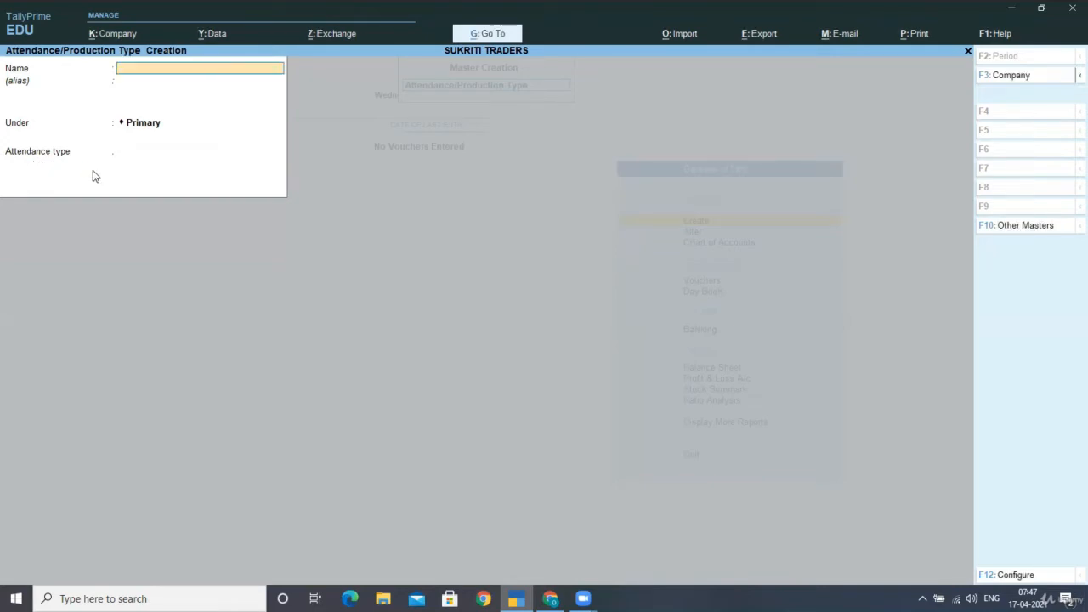
- Save OVERTIME as a Production type under Primary, measured in unit H of 60 M
text(OVERTIME)
key(Return)
key(Return)
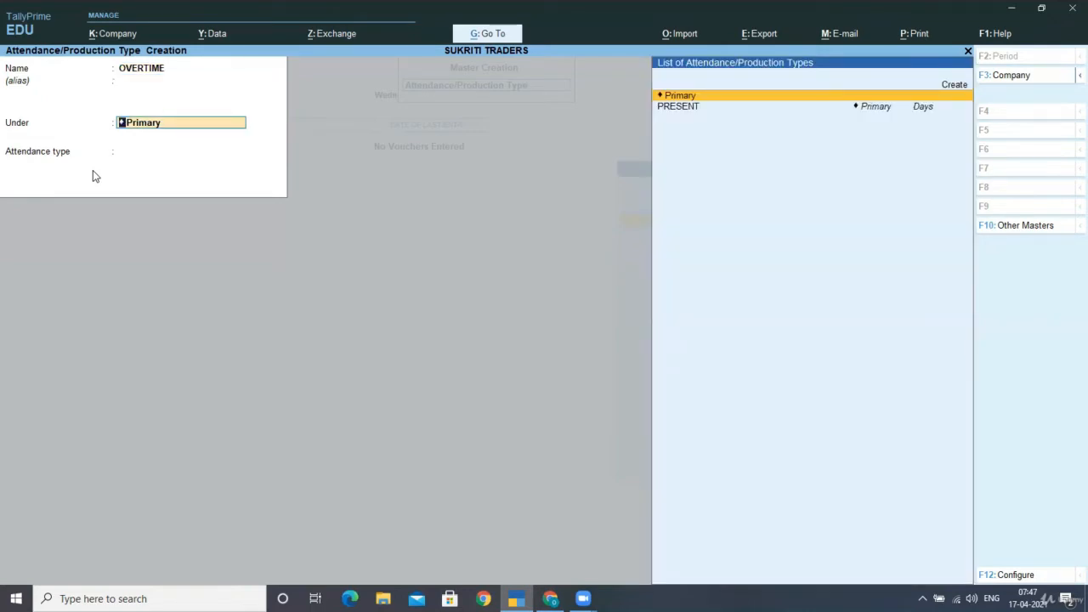
key(Return)
key(Down)
key(Down)
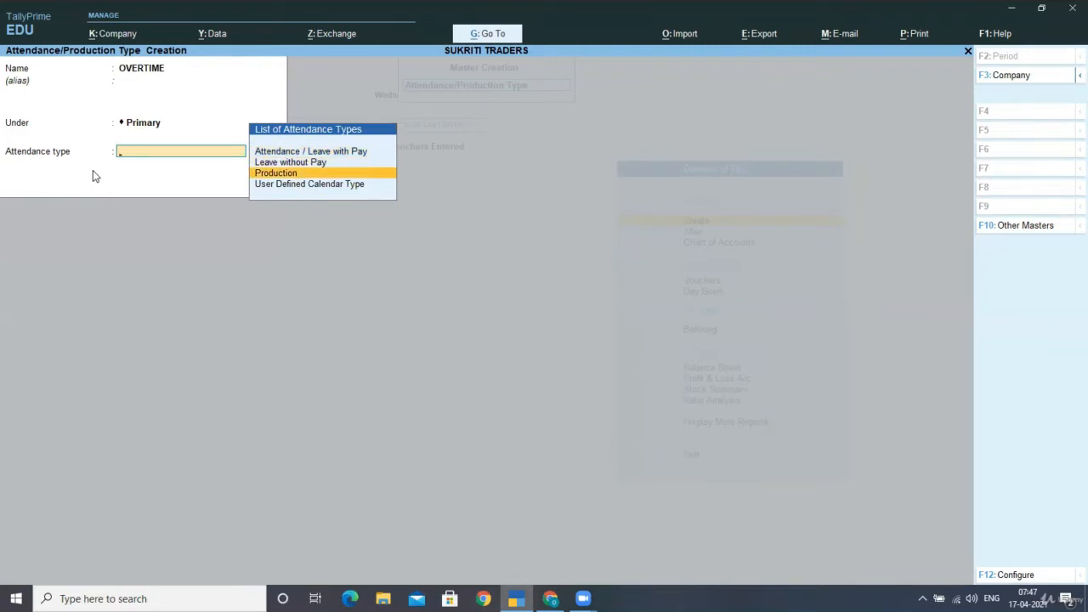
key(Return)
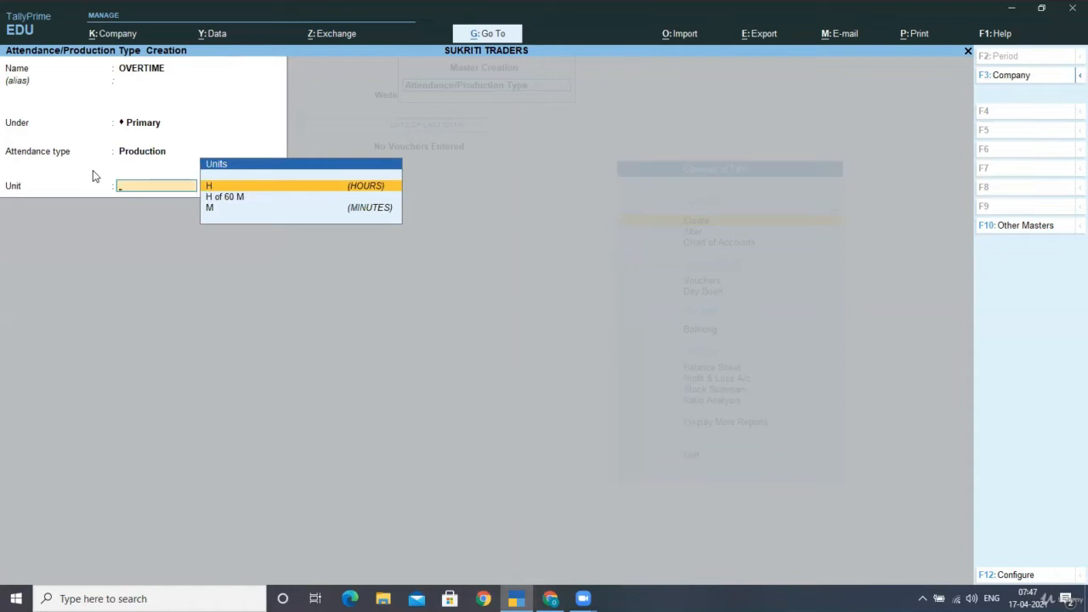
key(Down)
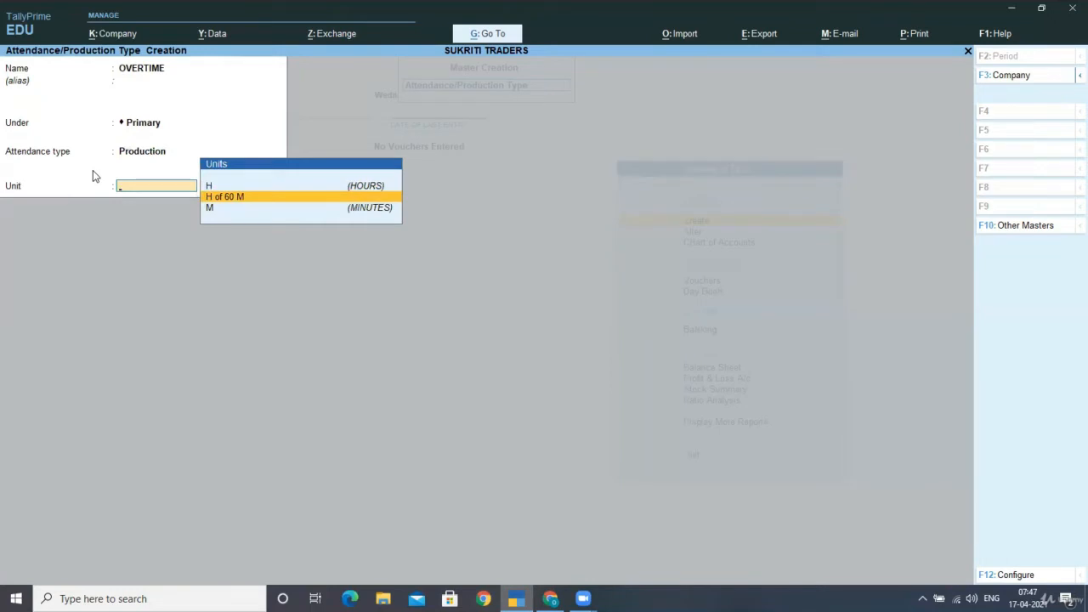
key(Return)
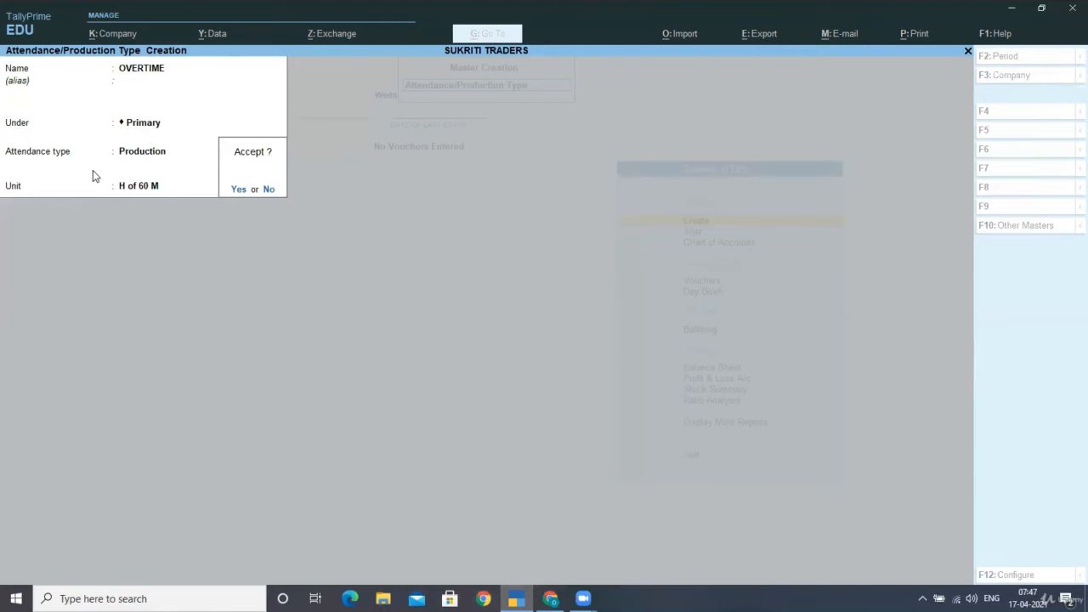
key(Return)
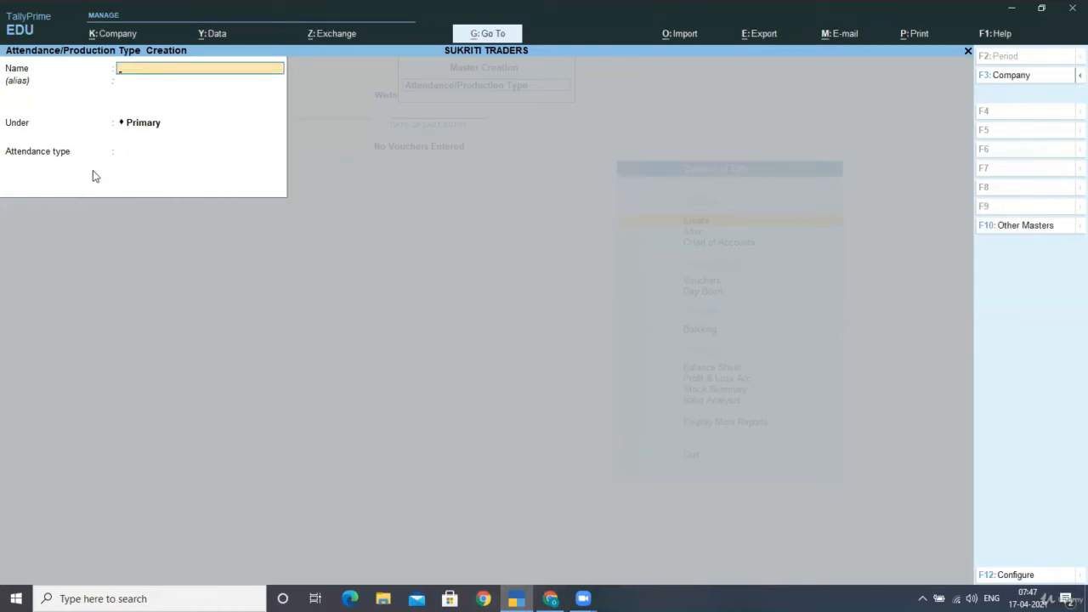
key(Escape)
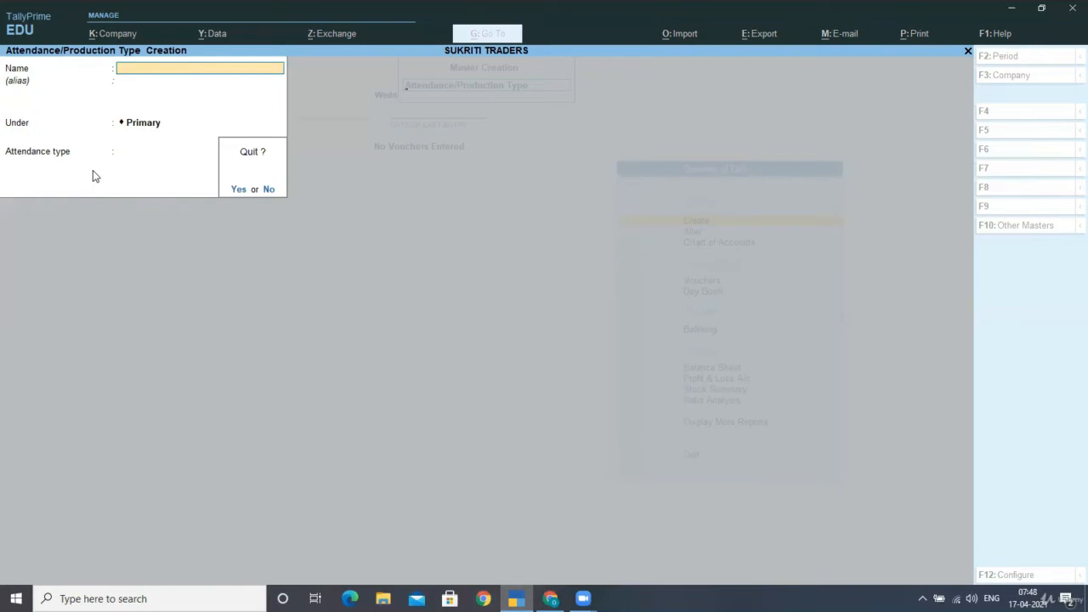
- Quit attendance type creation and open Pay Heads creation from the List of Masters
key(y)
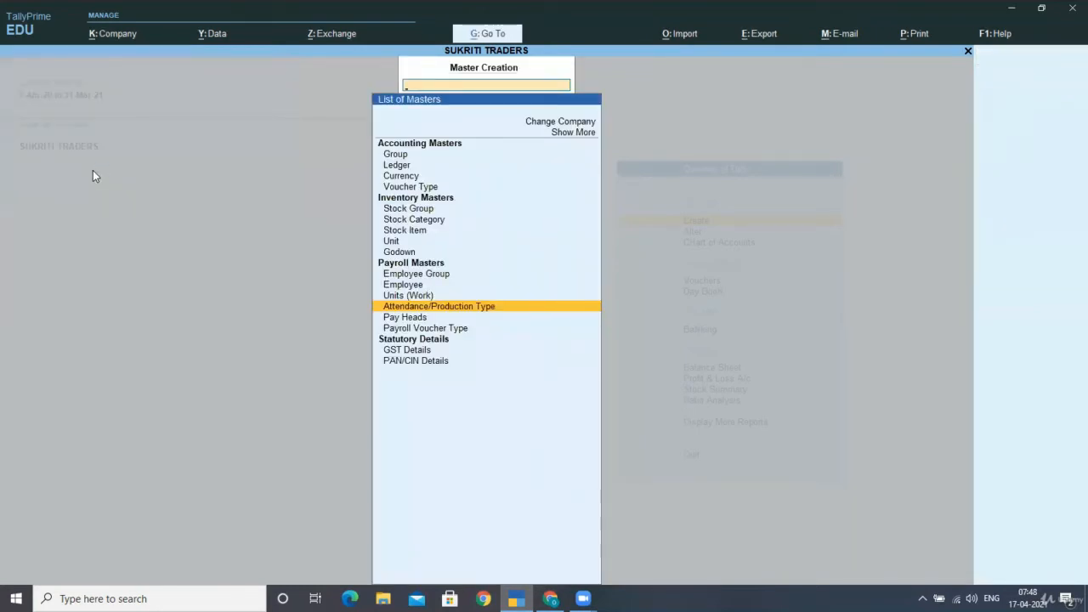
key(Down)
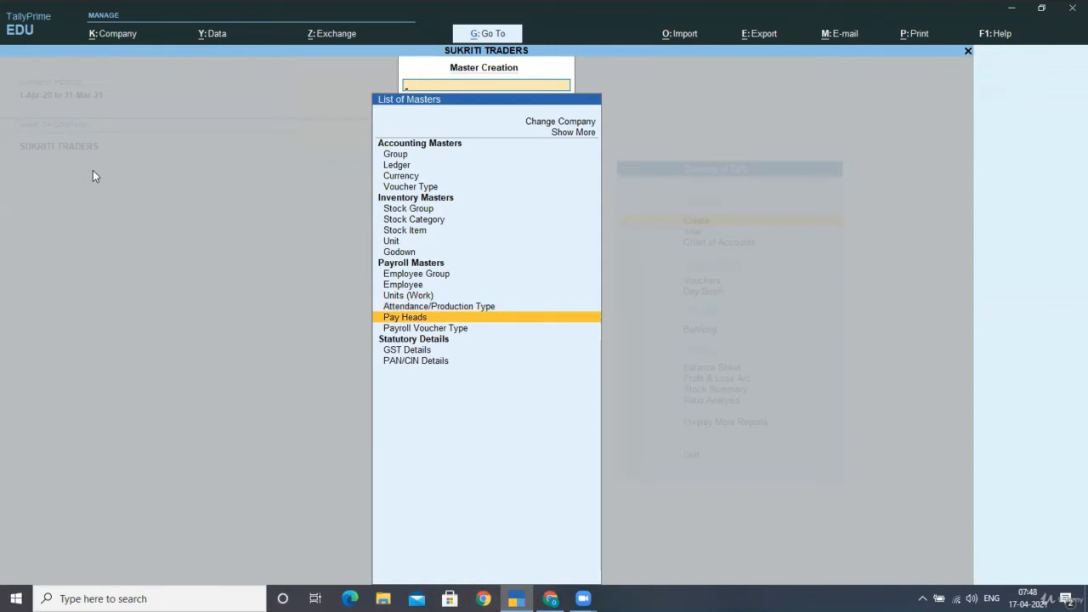
key(Return)
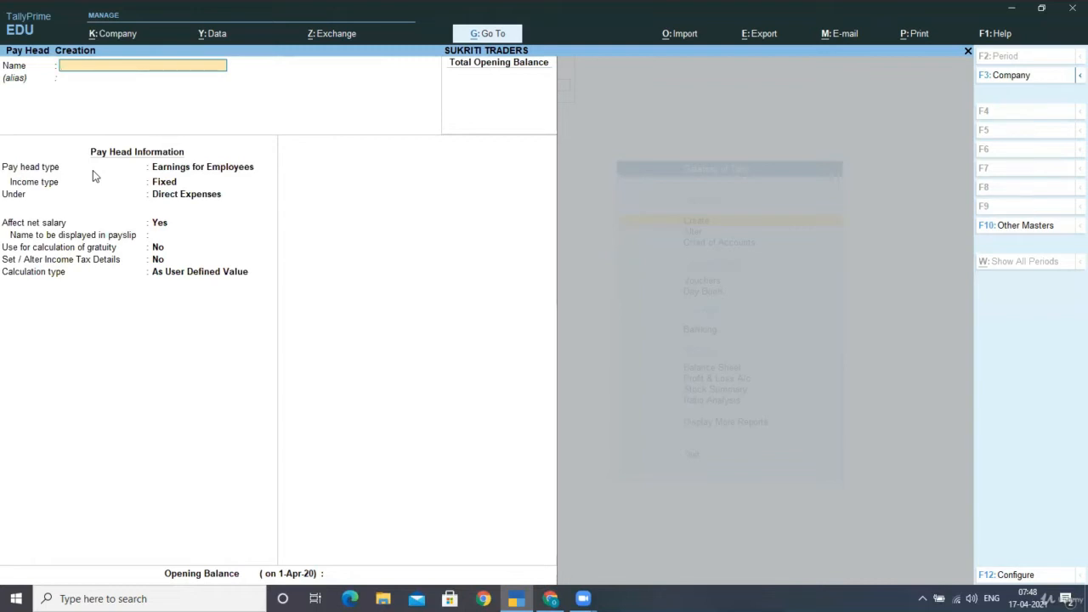
- Name the pay head BASIC PAY: Earnings for Employees, Fixed, under Indirect Expenses, gratuity No
text(BASIC PAY)
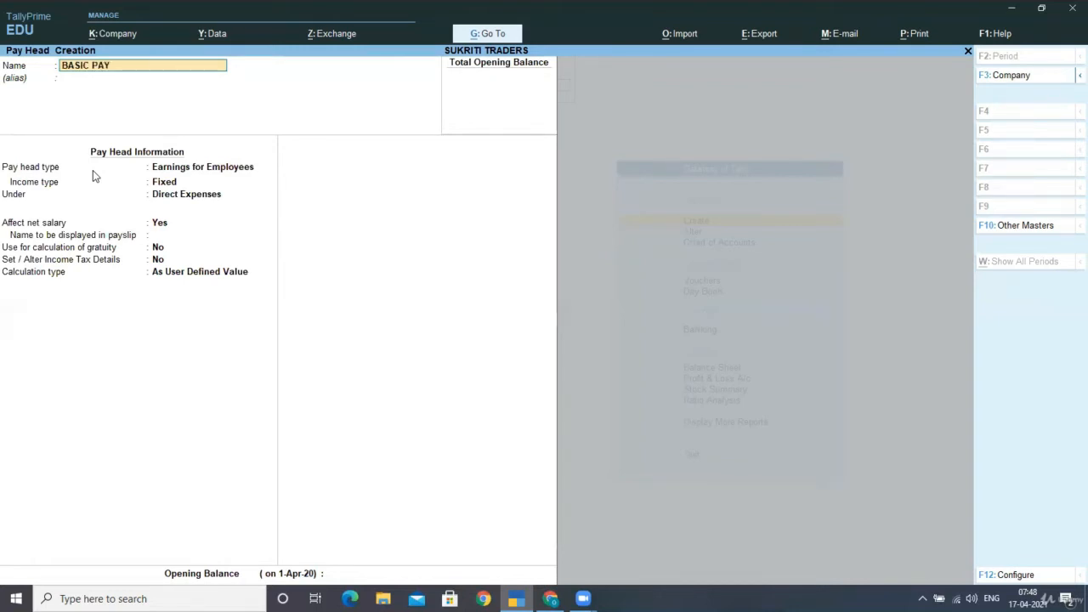
key(Return)
key(Return)
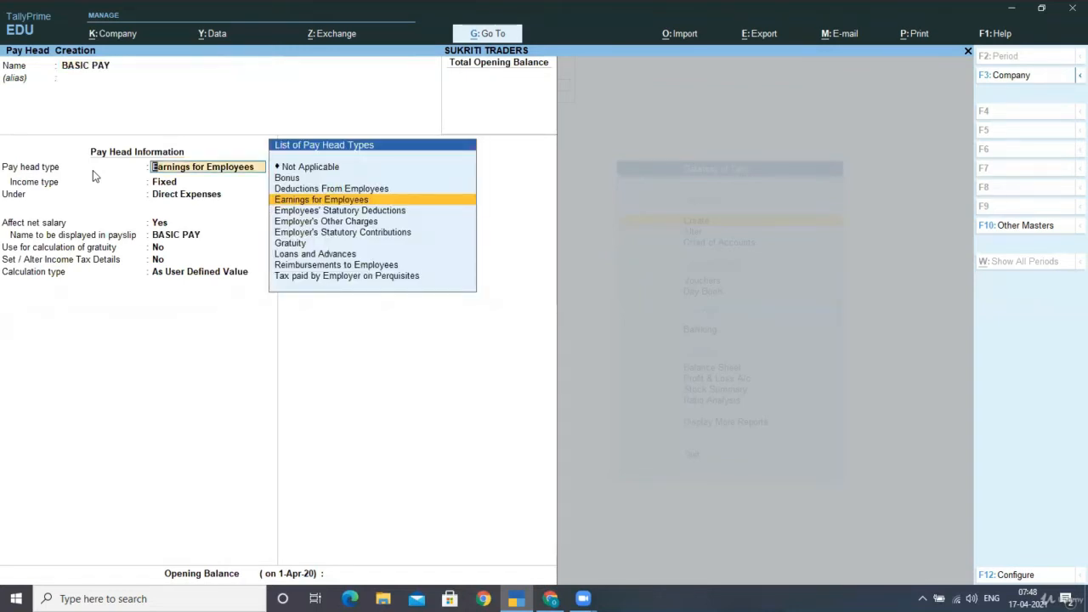
key(Return)
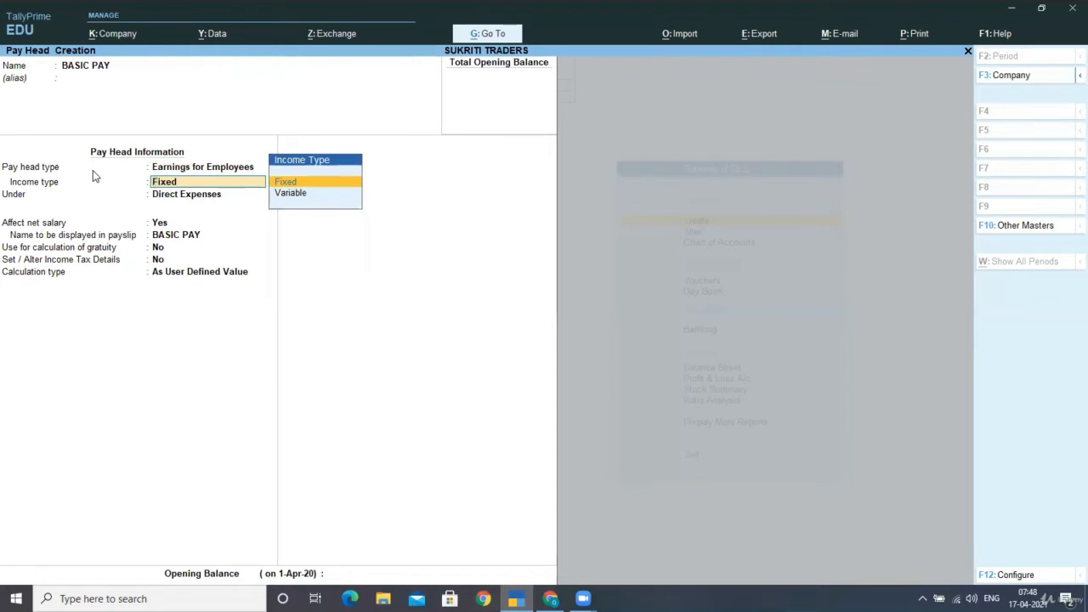
key(Return)
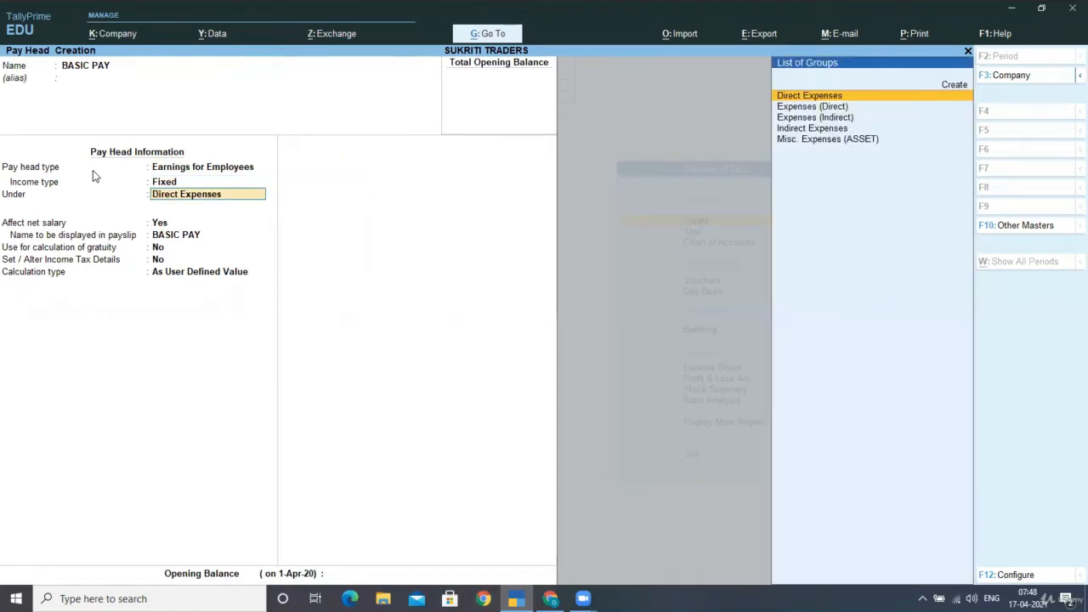
key(Down)
key(Down)
key(Down)
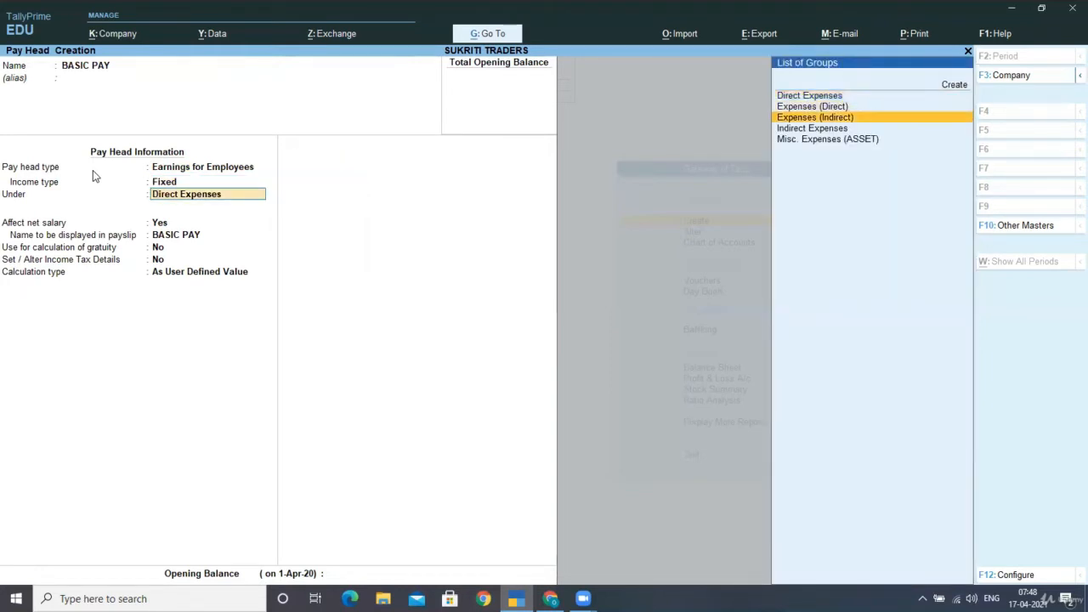
key(Return)
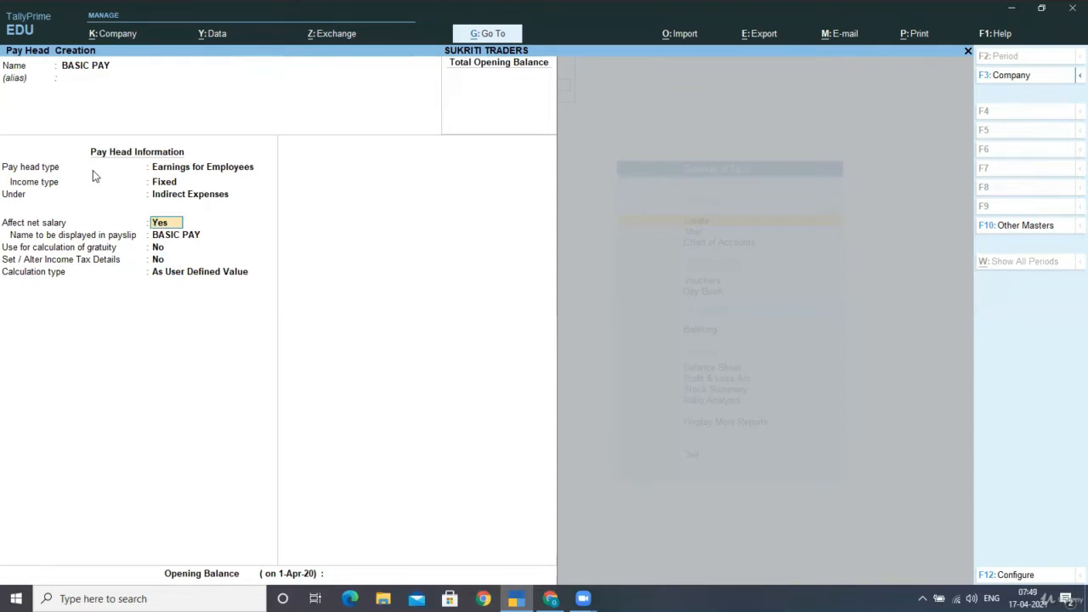
key(Return)
key(Return)
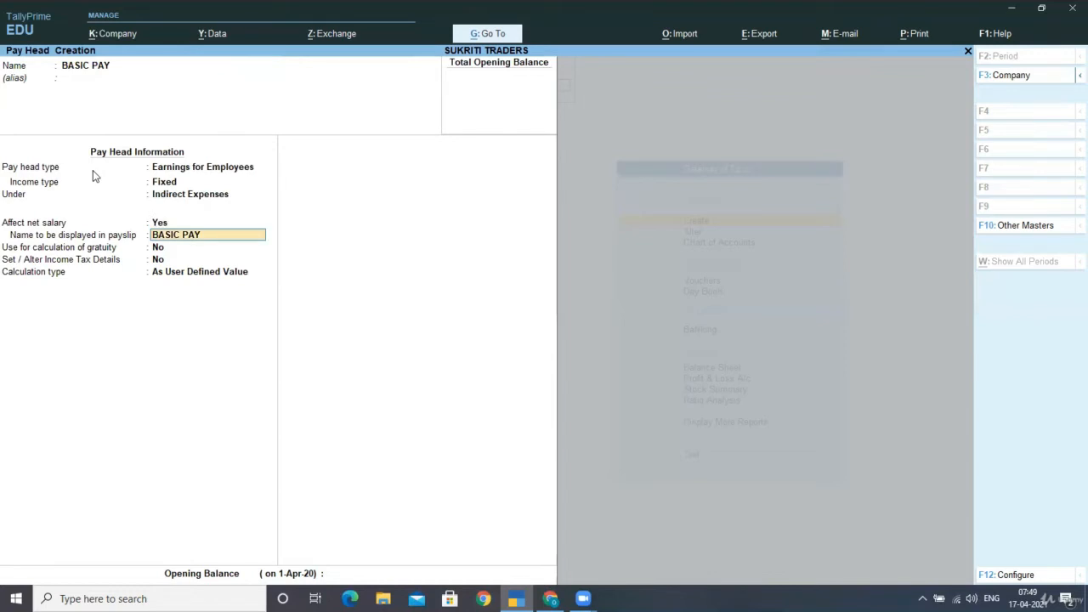
key(Return)
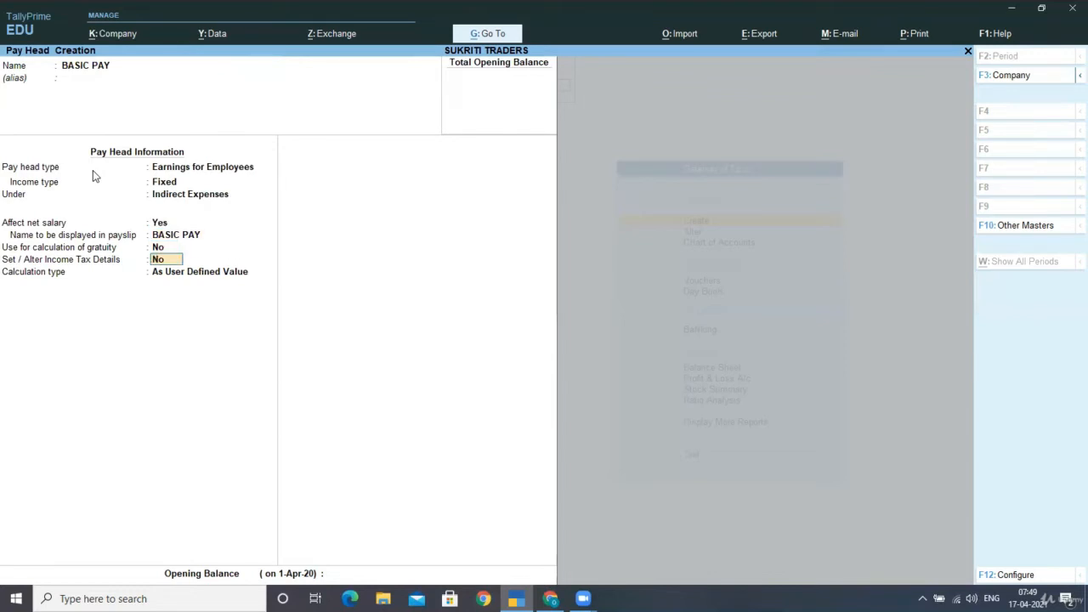
key(F12)
- Enable Notes and ESI eligibility in the pay head configuration
key(Return)
key(Return)
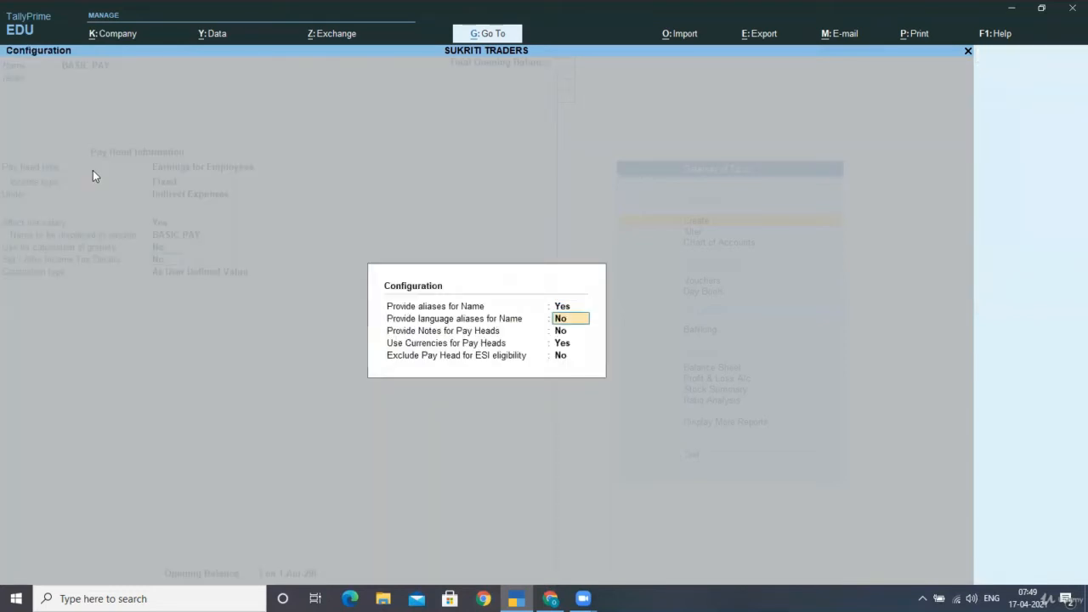
key(Return)
key(Up)
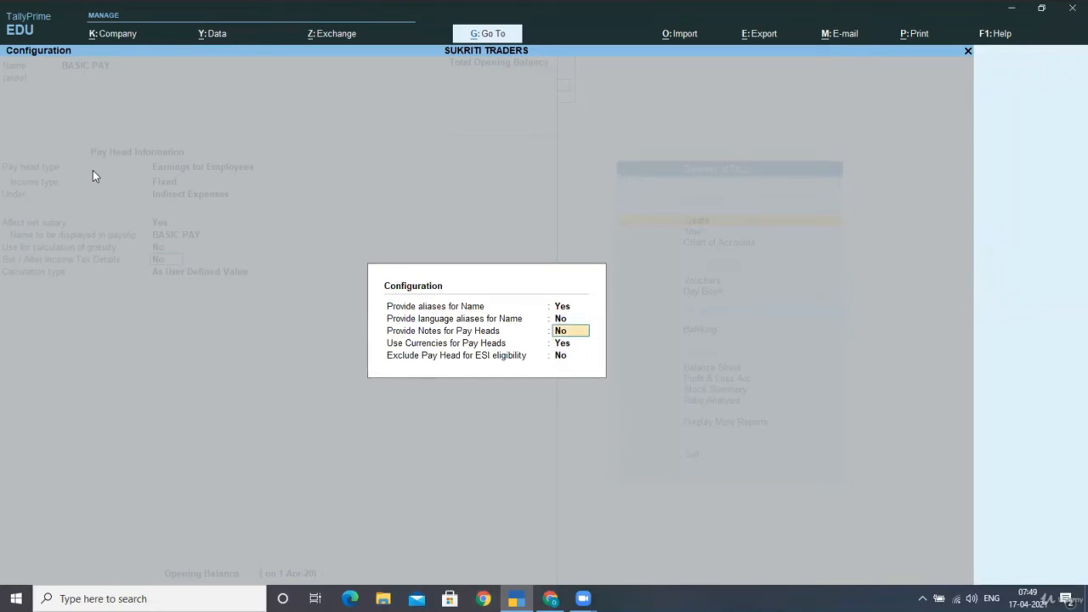
text(y)
key(Return)
key(Return)
text(y)
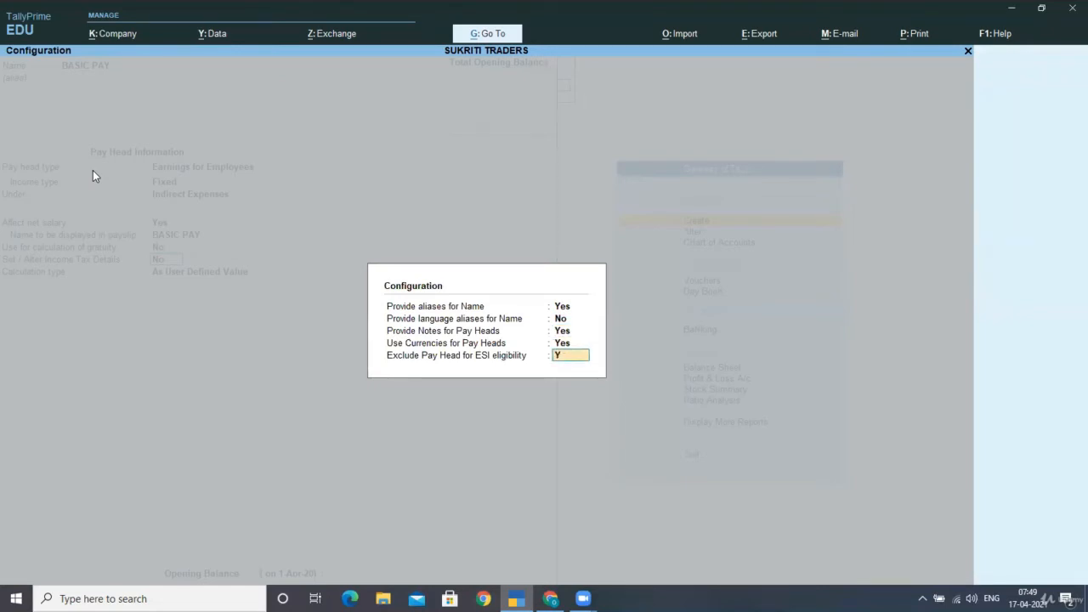
key(Return)
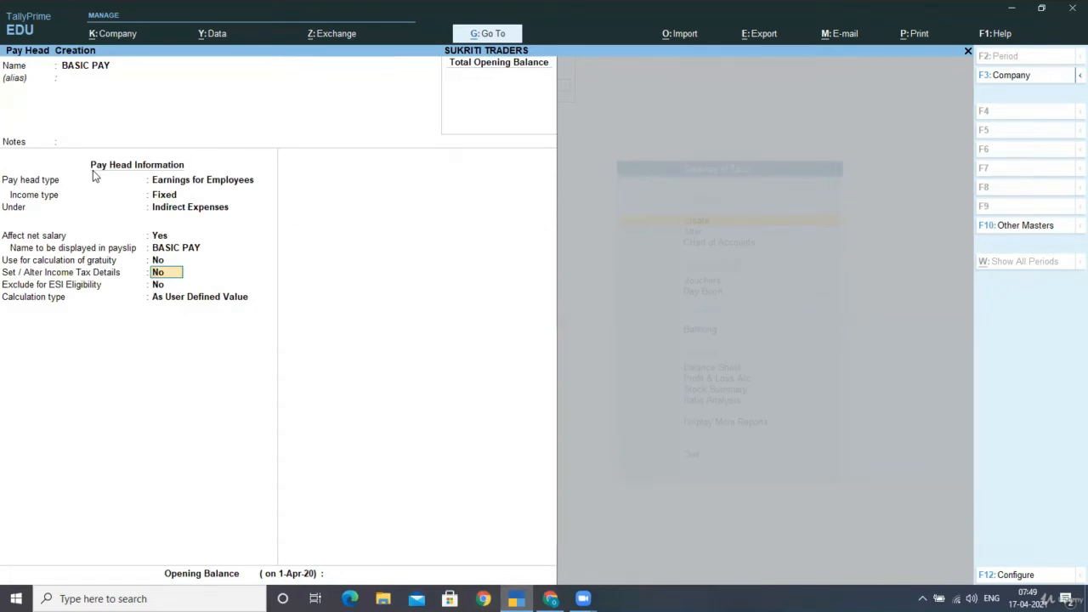
key(Return)
- Calculate BASIC PAY On Attendance of PRESENT, with Months as the period
key(Return)
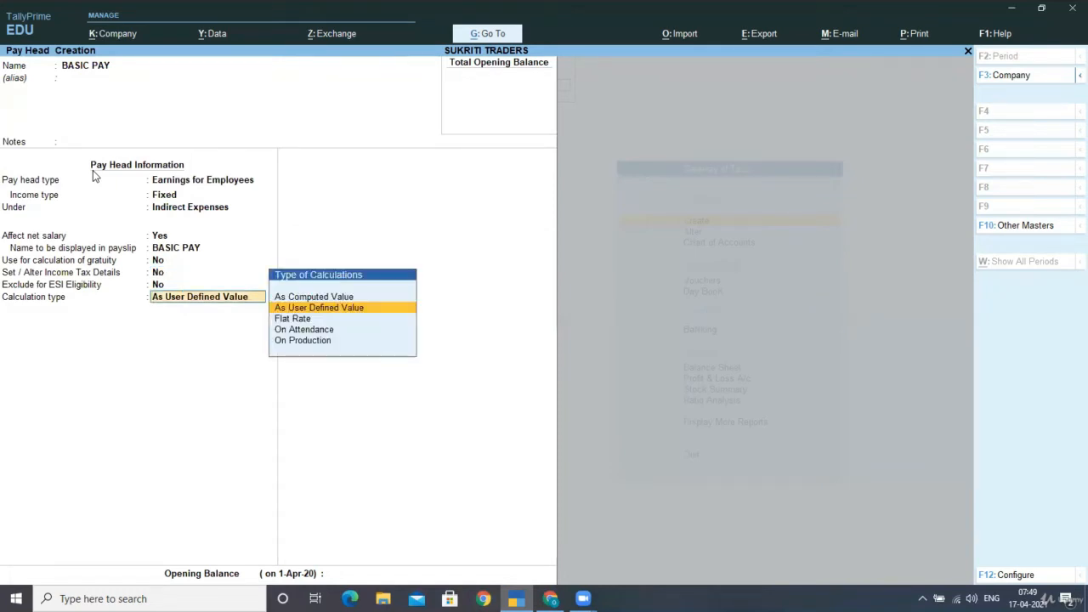
key(Down)
key(Down)
key(Return)
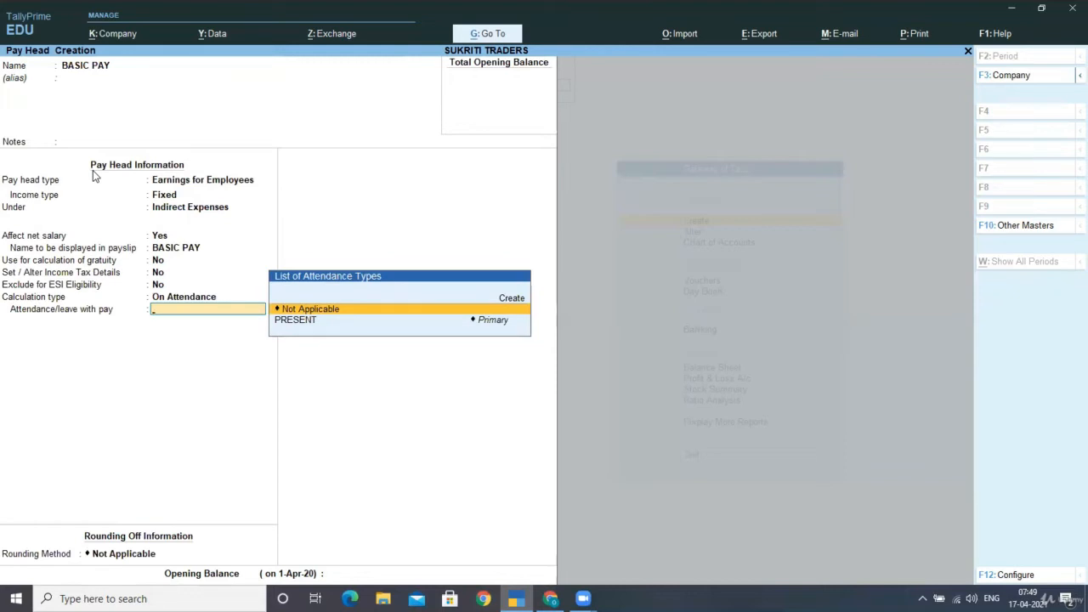
key(Down)
key(Return)
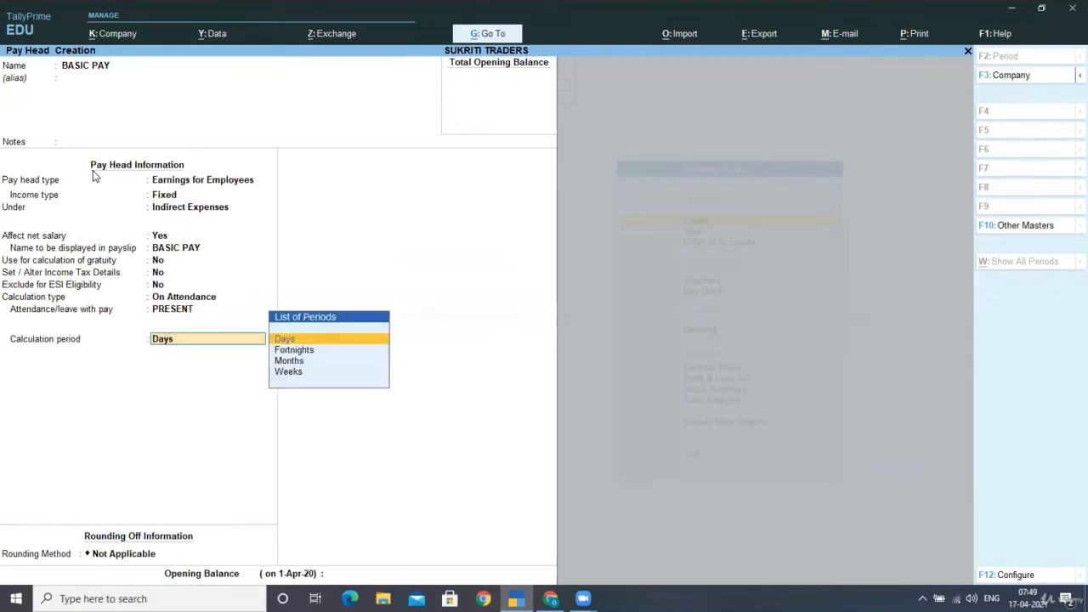
key(Down)
key(Down)
key(Down)
key(Up)
key(Return)
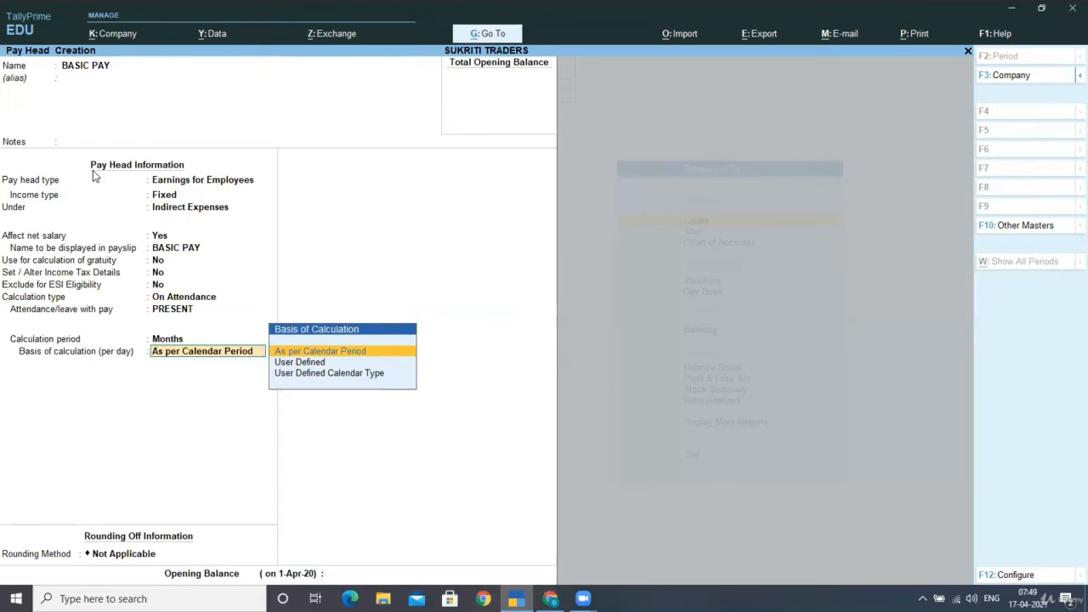
key(Return)
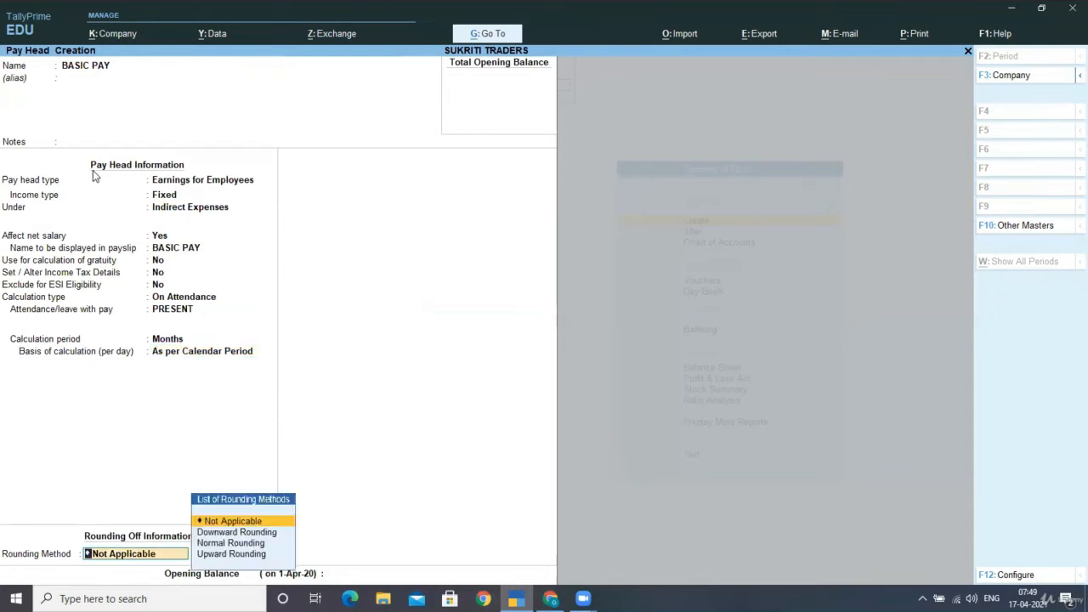
- Use a User Defined 26-day month with Upward Rounding and save BASIC PAY
key(BackSpace)
key(Down)
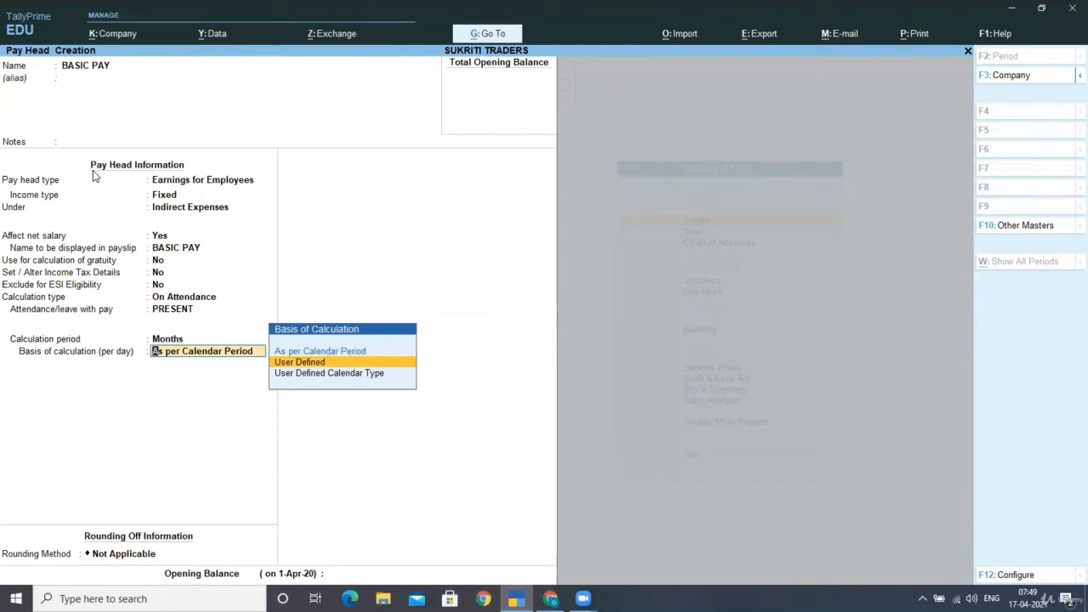
key(Return)
text(26)
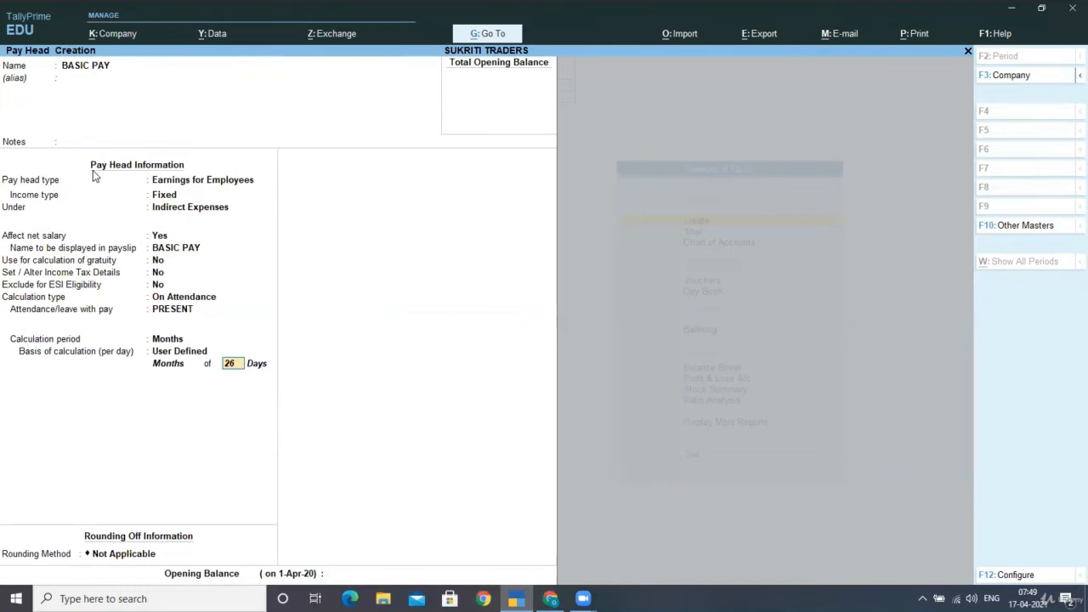
key(Return)
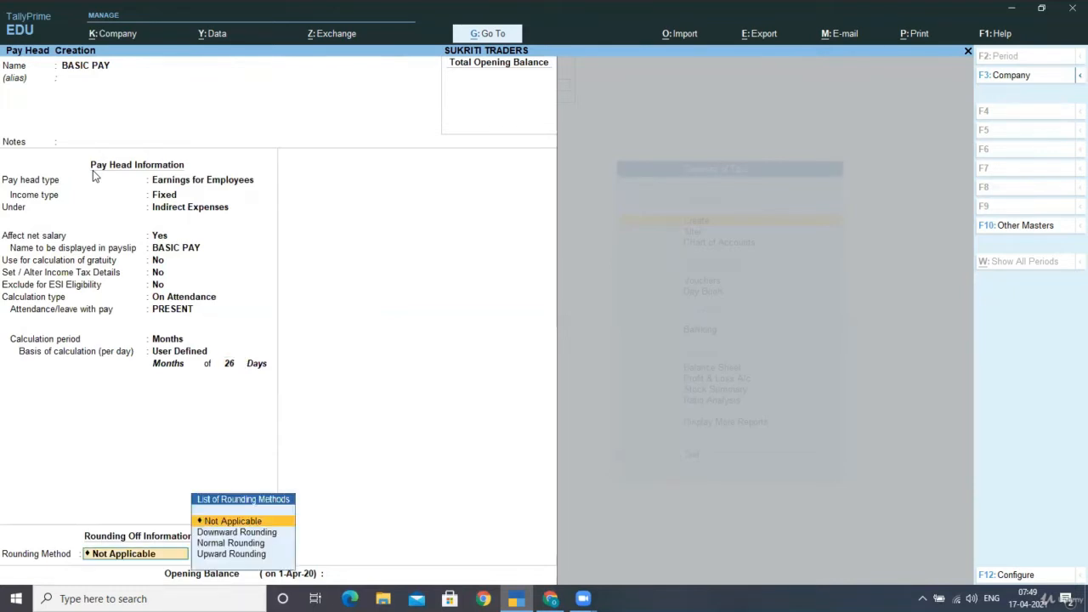
key(Down)
key(Down)
key(Down)
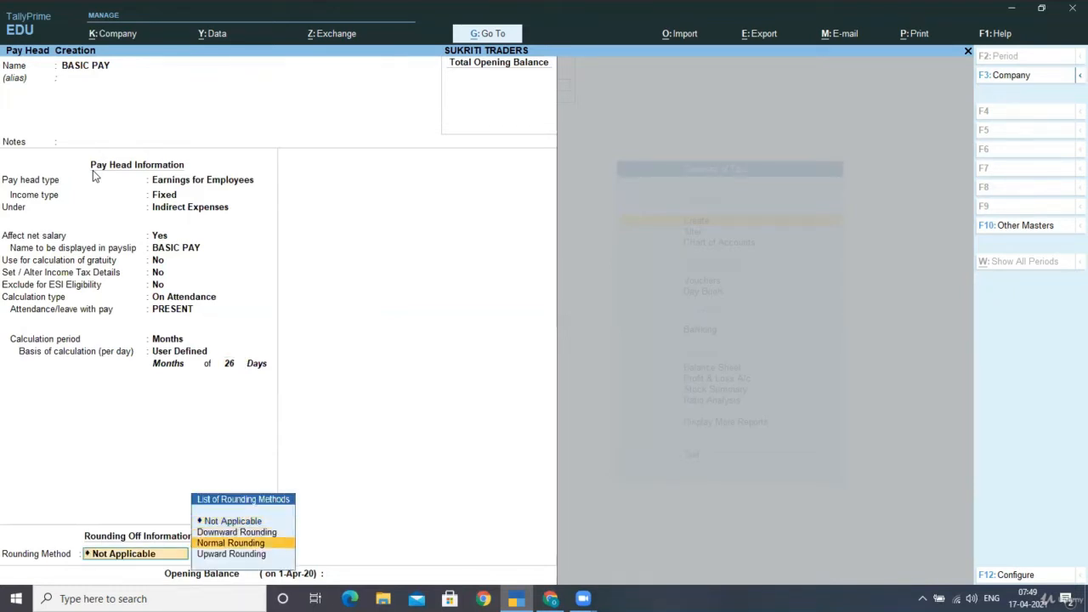
key(Return)
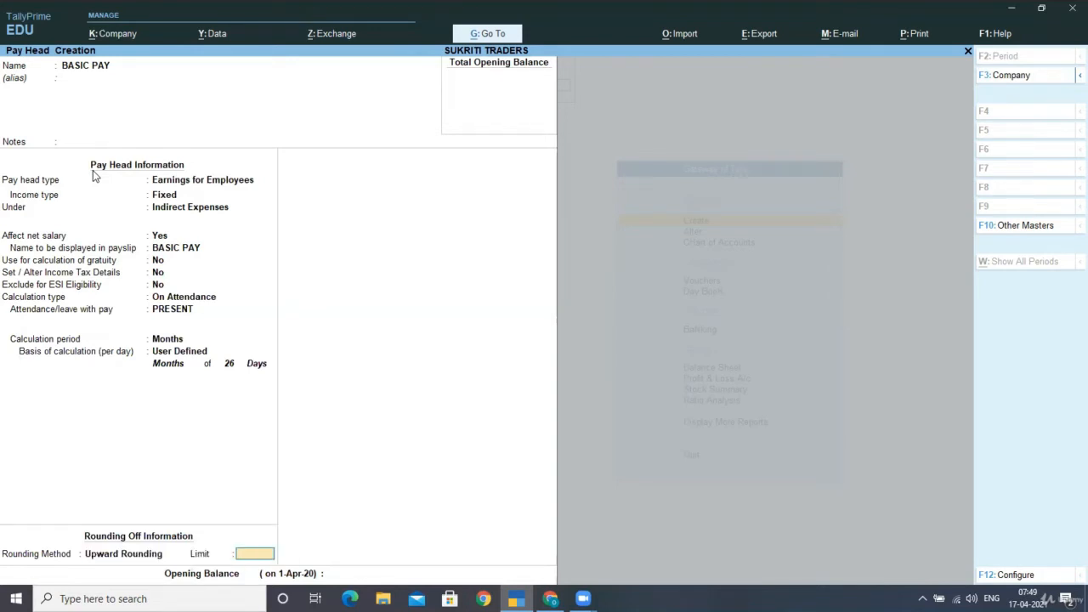
key(Return)
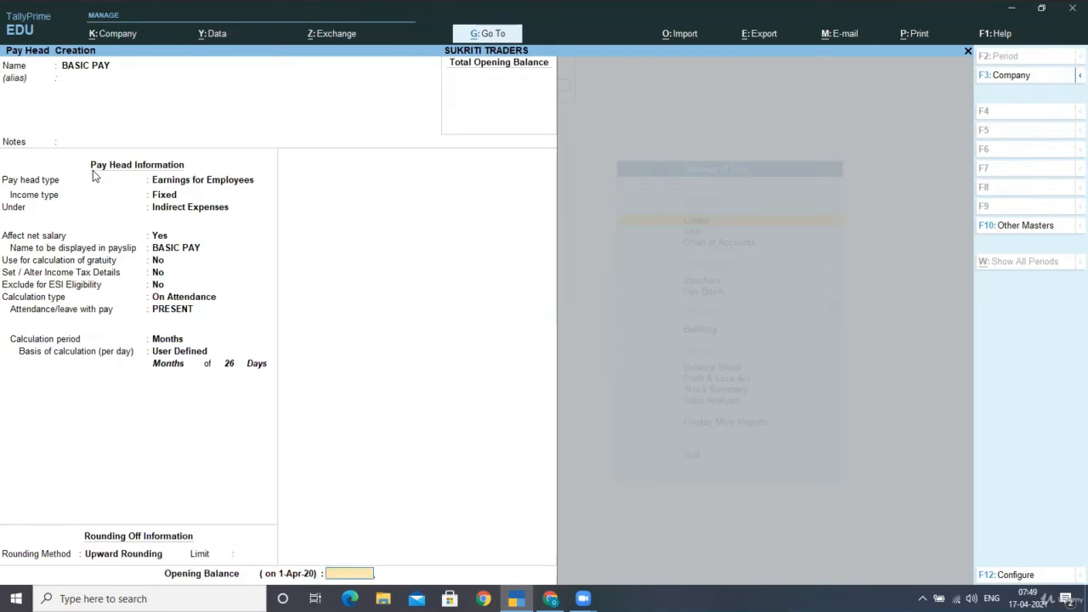
key(Return)
key(Return)
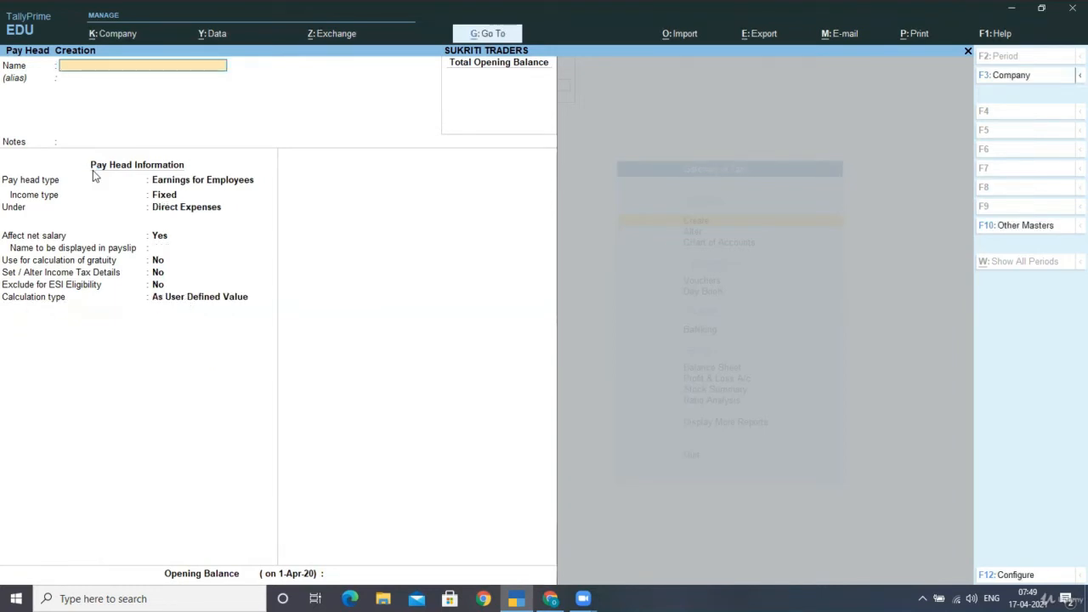
- Name the pay head OVERTIME PAY as Earnings for Employees under Indirect Expenses
text(OVERTIME PAY)
key(Return)
key(Return)
key(Return)
key(Return)
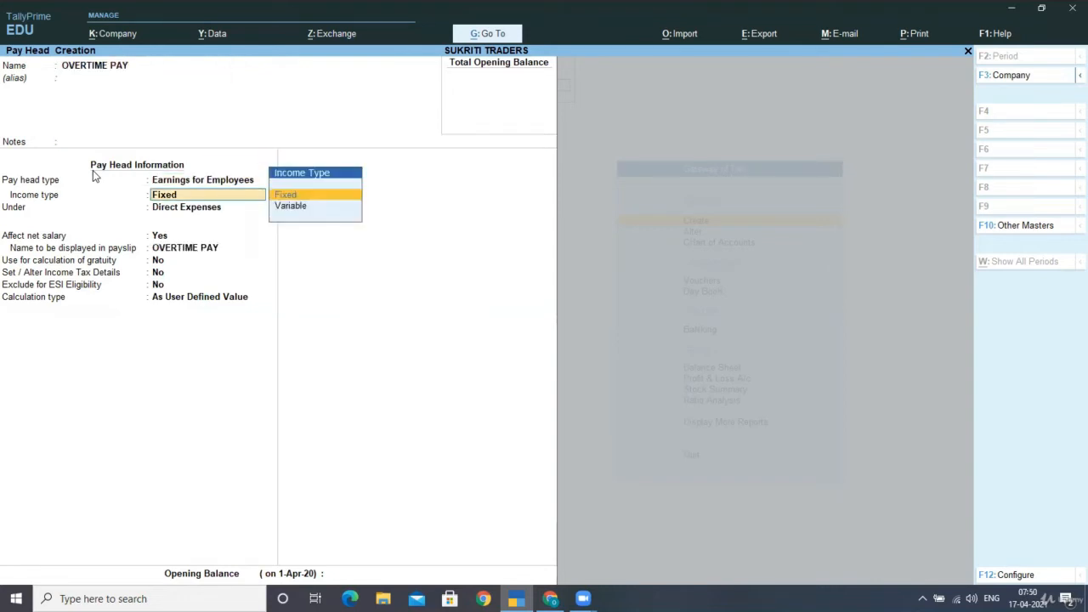
key(Return)
text(ind)
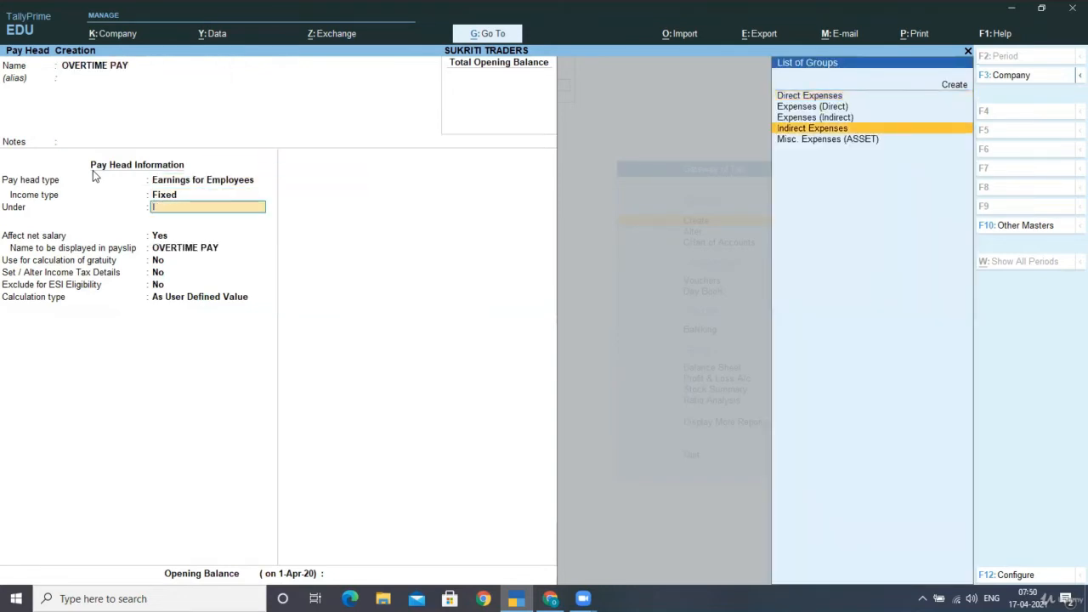
key(Return)
key(Return)
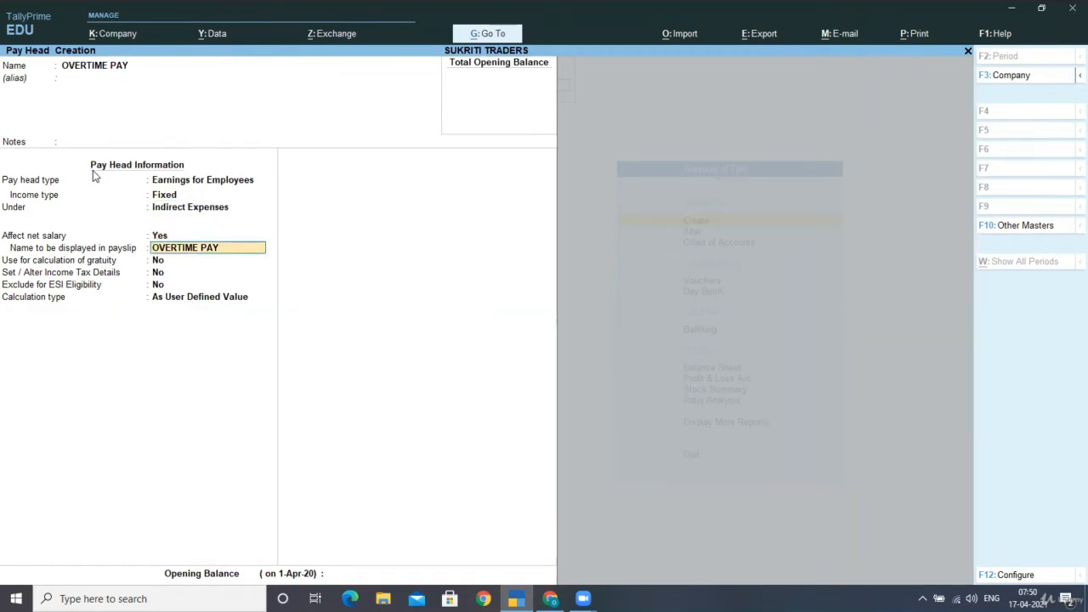
key(Return)
- Calculate it On Production of OVERTIME with rounding Not Applicable, and save
key(Return)
key(Return)
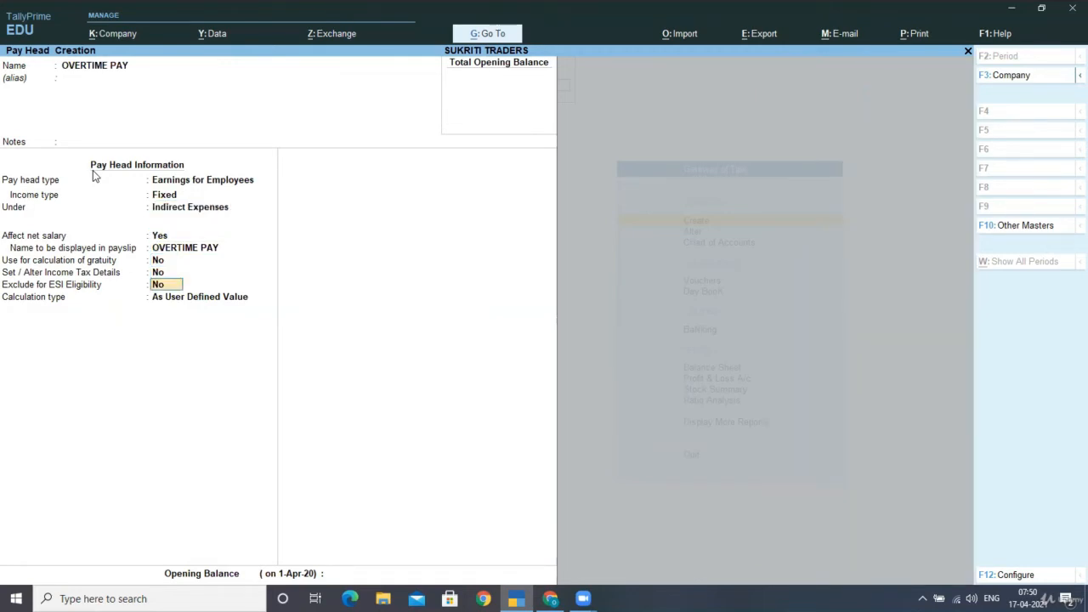
key(Return)
key(Down)
key(Down)
key(Down)
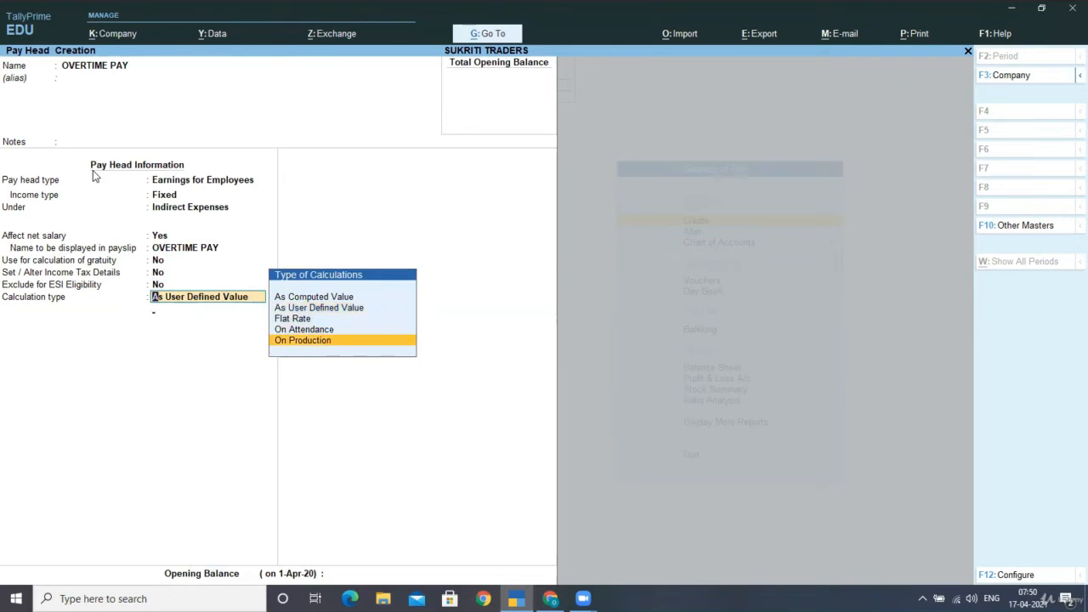
key(Return)
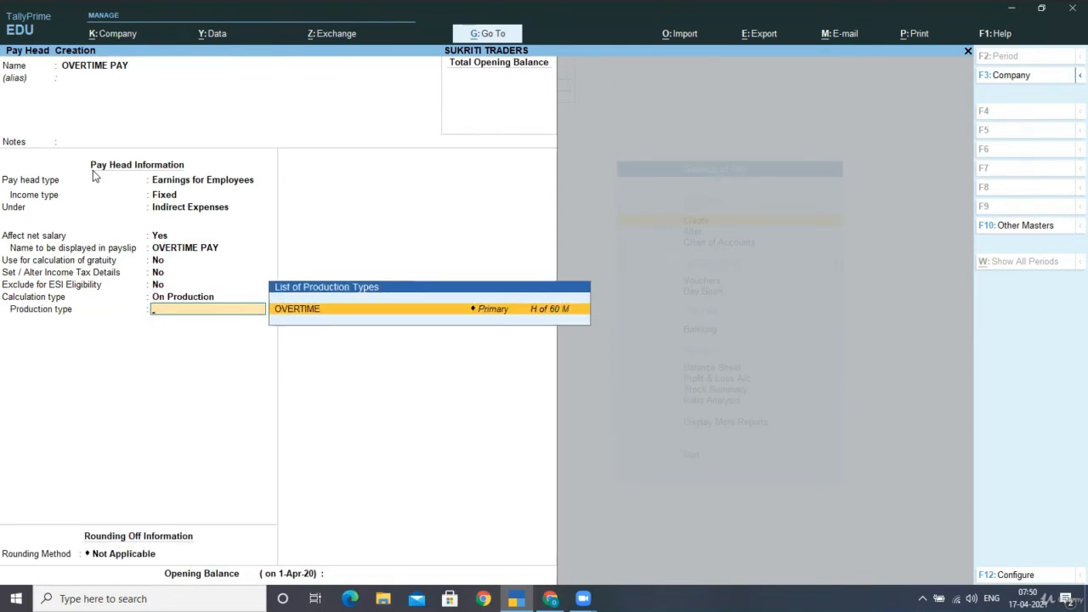
key(Return)
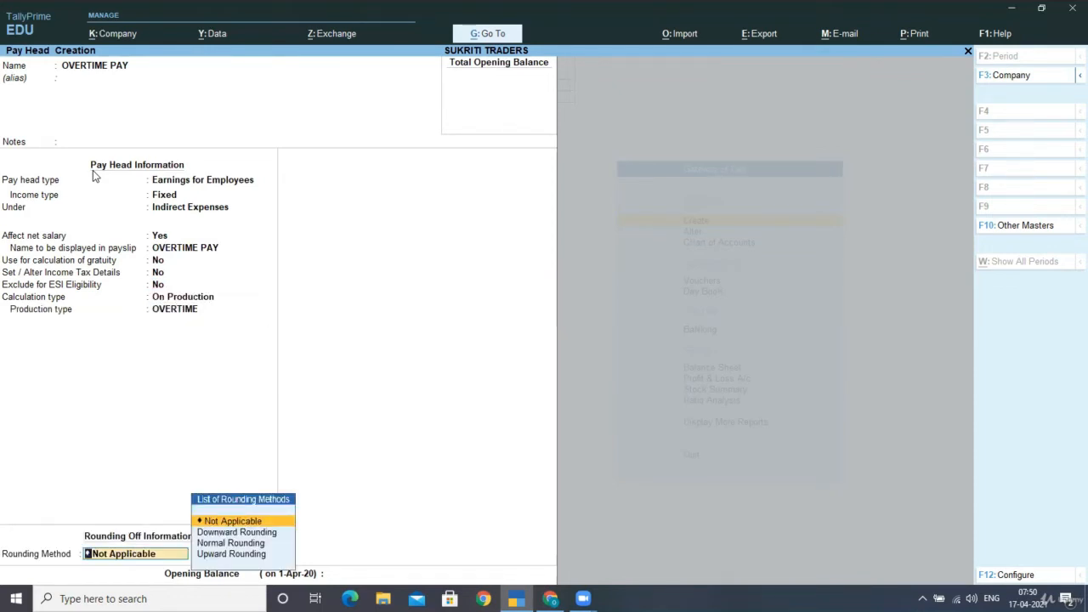
key(Return)
key(Return)
key(Return)
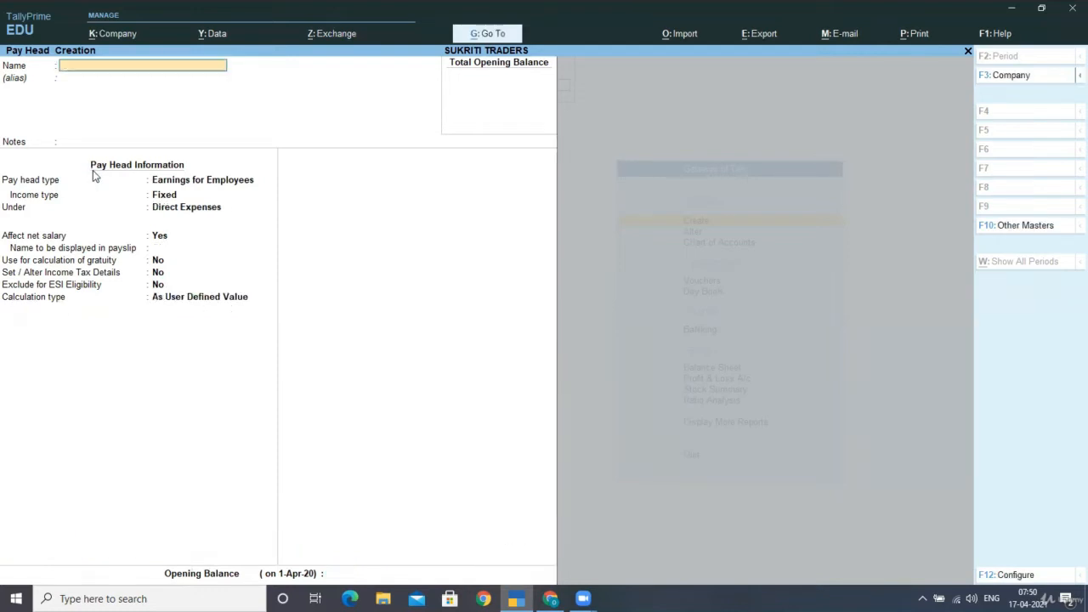
- Name the pay head DEARNESS ALLOWANCE, a Fixed earning under Indirect Expenses
text(DEARNESS ALLOWANCE)
key(Return)
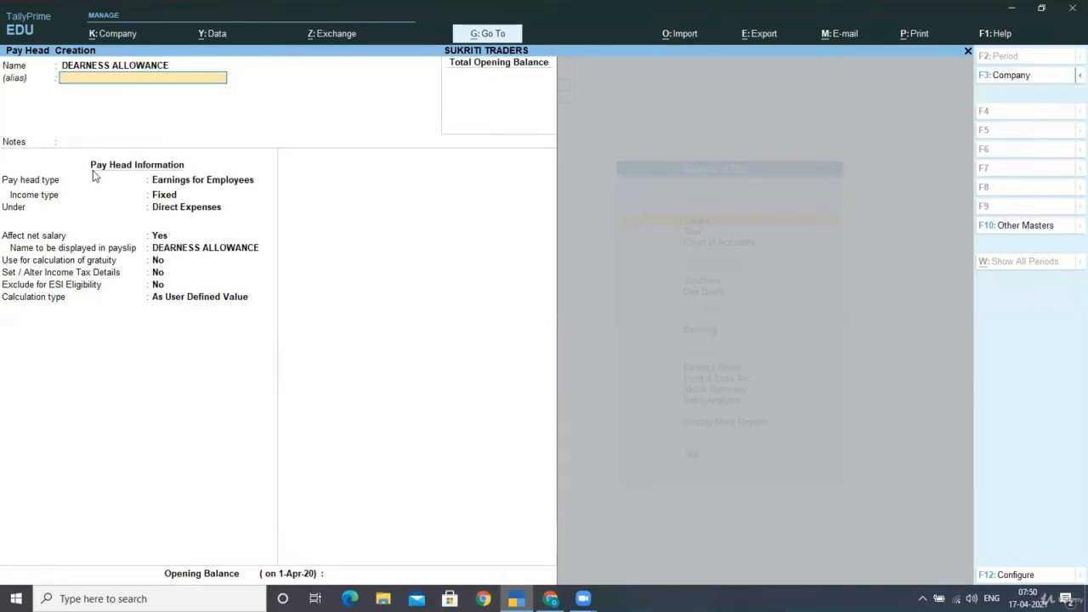
key(Return)
key(Return)
key(Return)
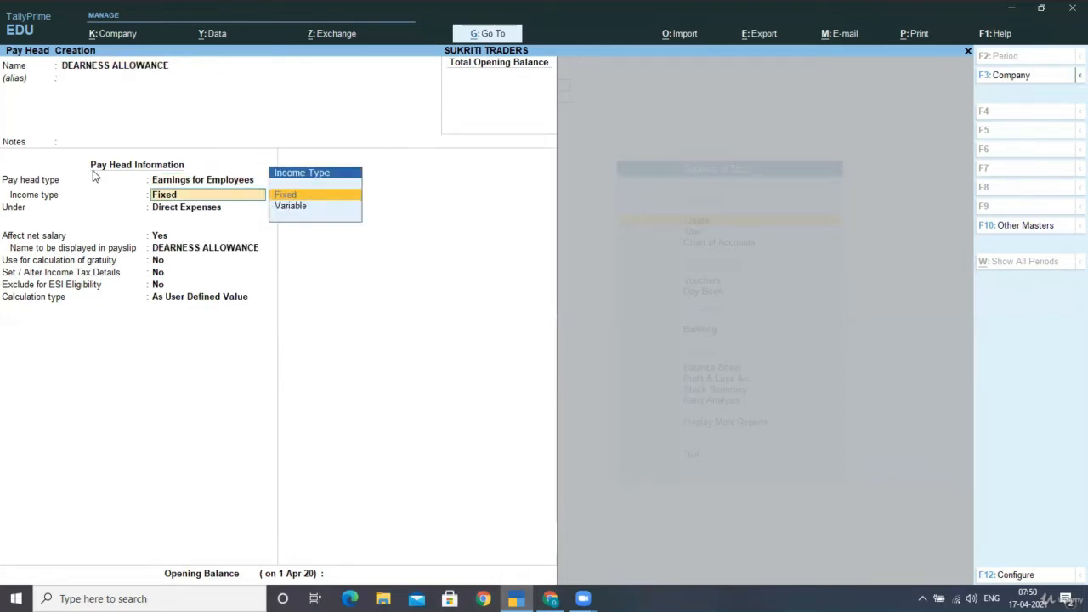
key(Return)
text(IN)
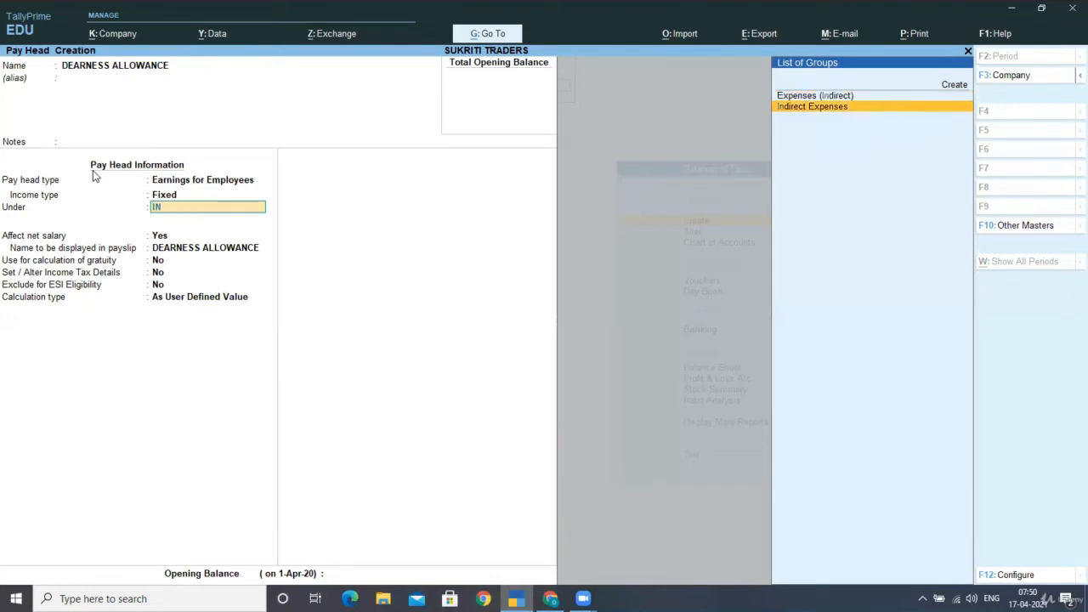
key(Return)
- Set it As Computed Value, rounding Not Applicable, computed On Specified Formula
key(Return)
key(Return)
key(Return)
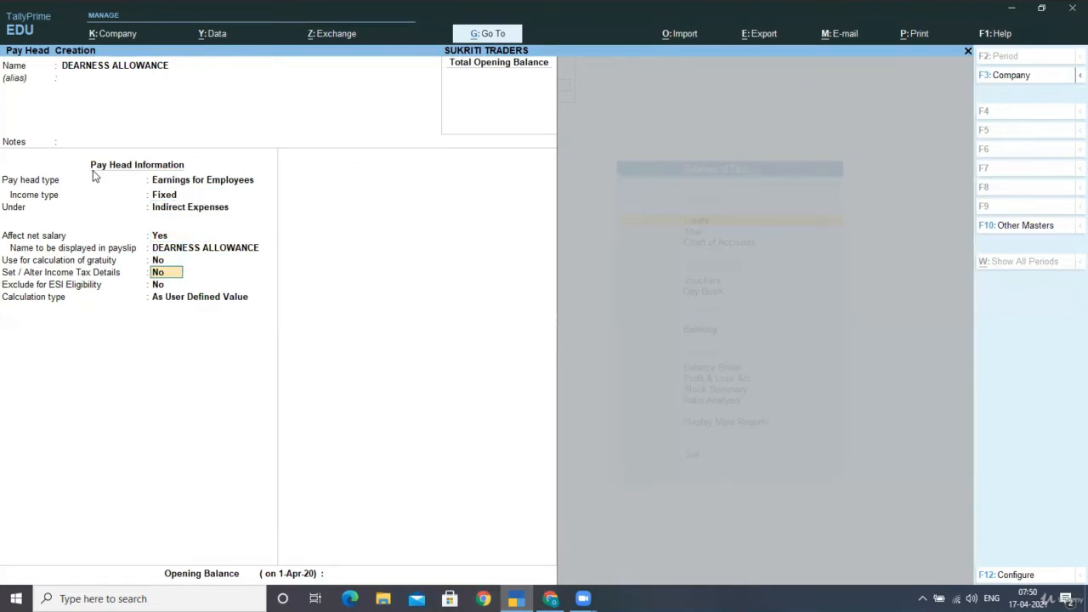
key(Return)
key(Return)
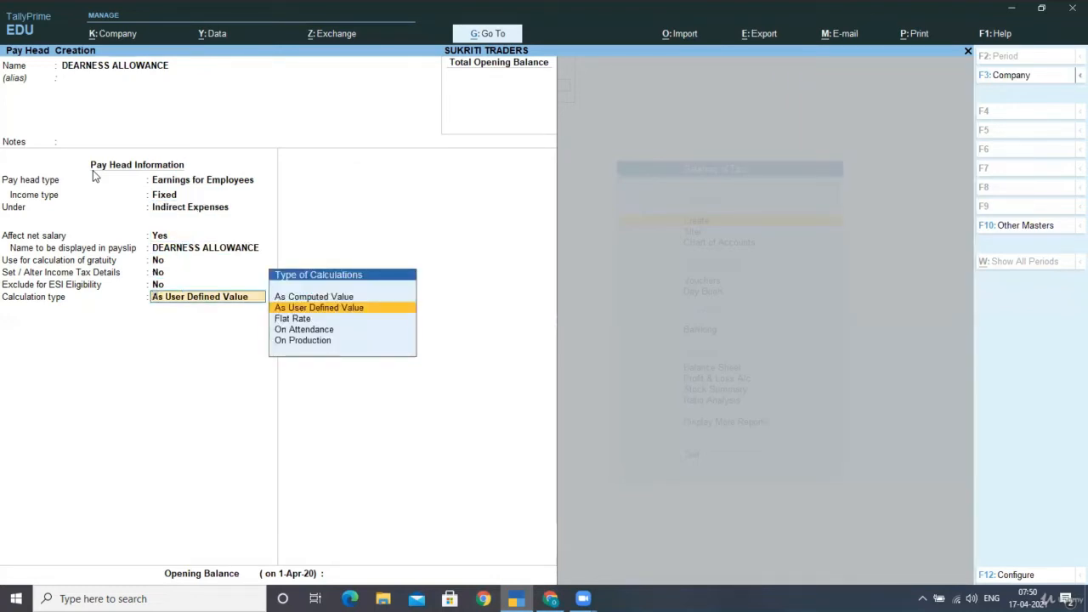
key(Up)
key(Return)
key(Return)
key(Return)
key(Return)
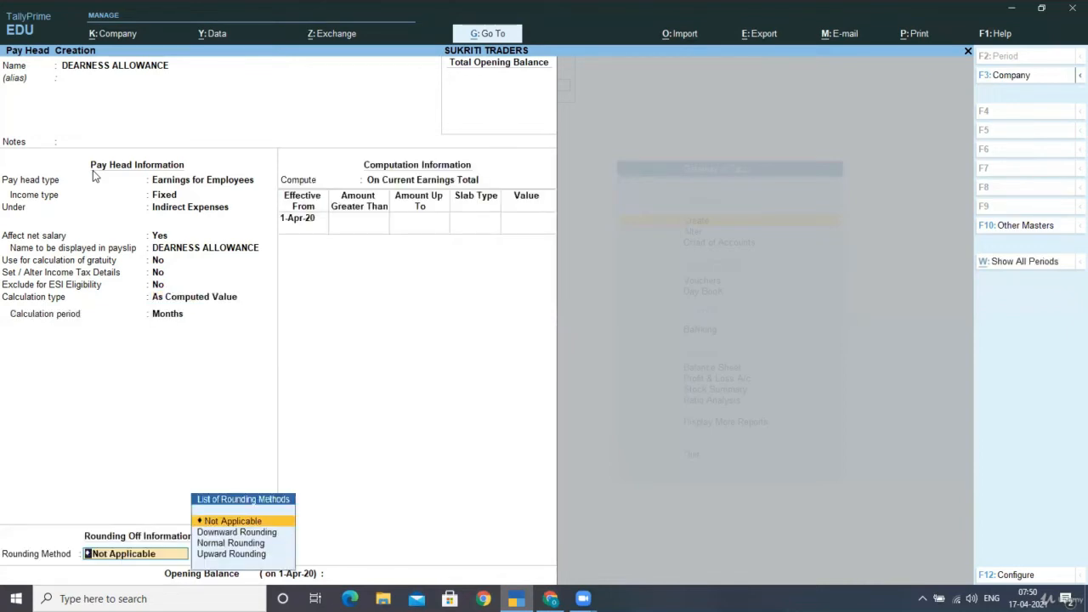
key(Return)
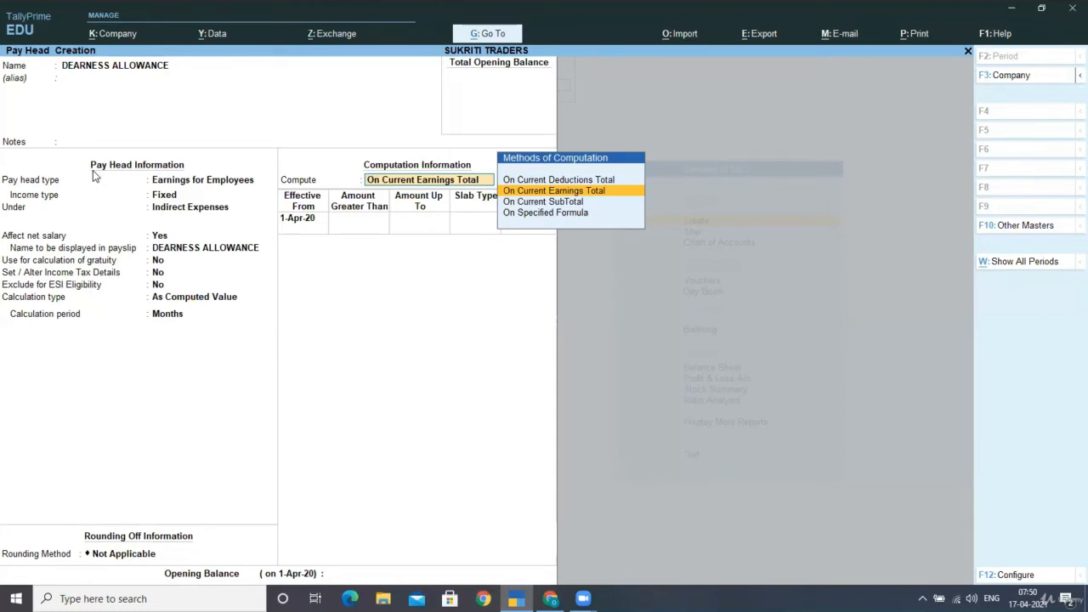
key(Down)
key(Down)
key(Return)
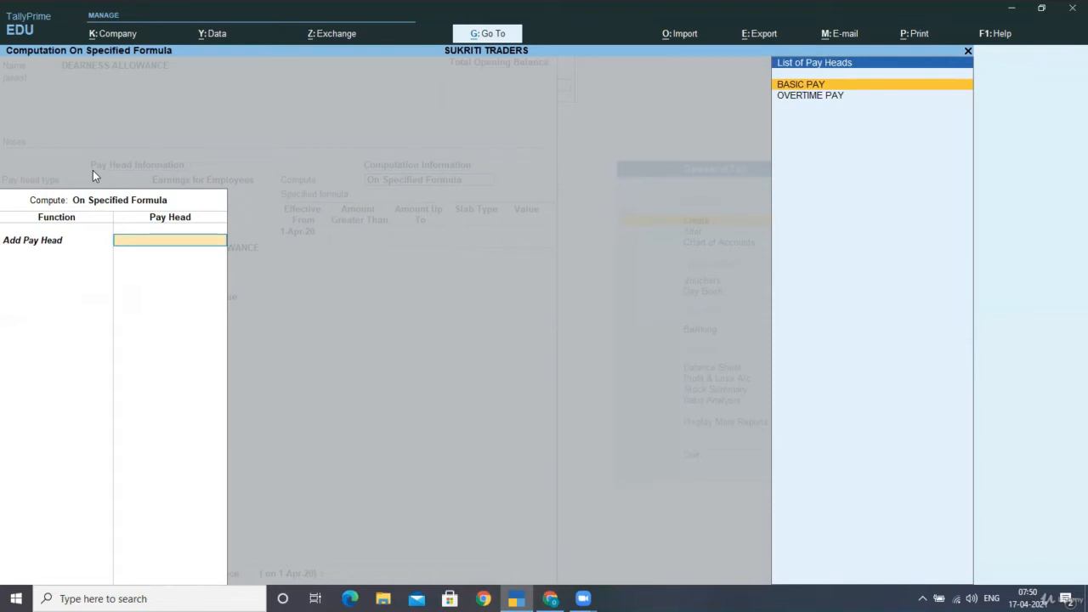
- Base the DEARNESS ALLOWANCE formula on BASIC PAY alone, effective 1-Apr-20
key(Return)
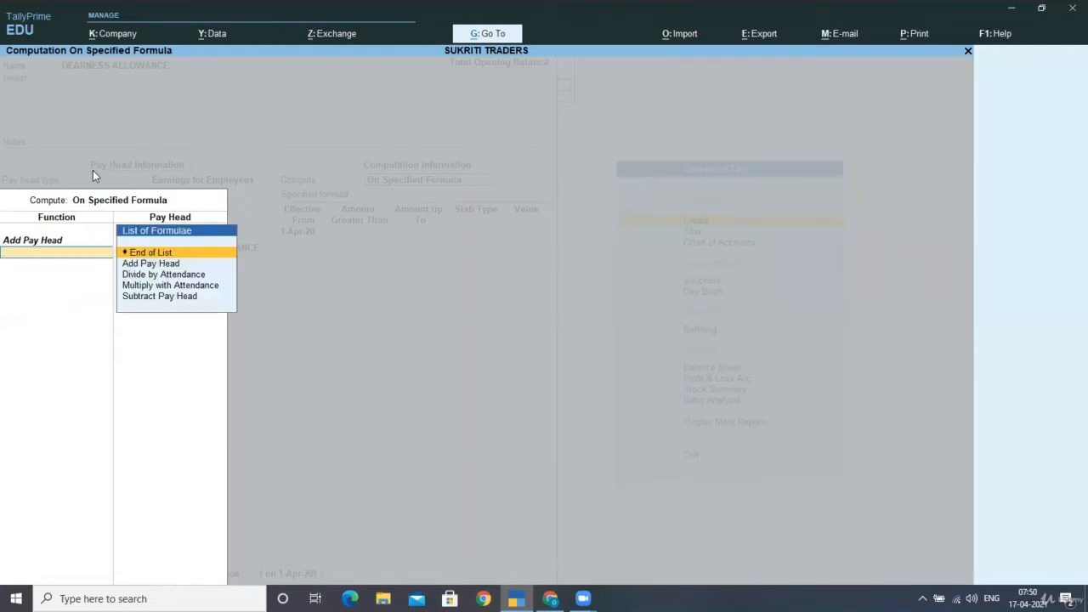
key(Return)
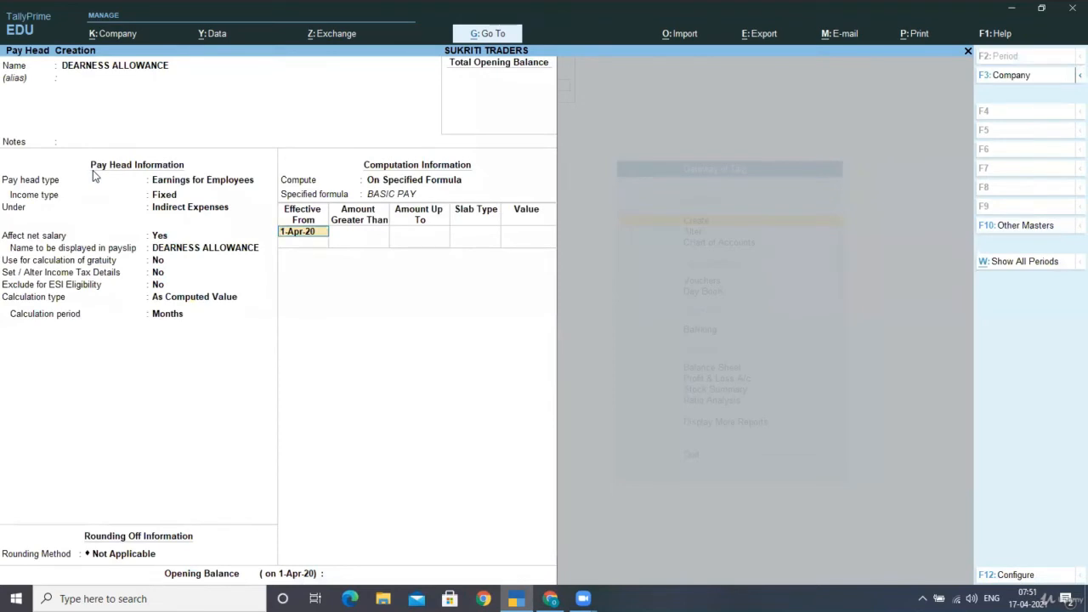
key(Return)
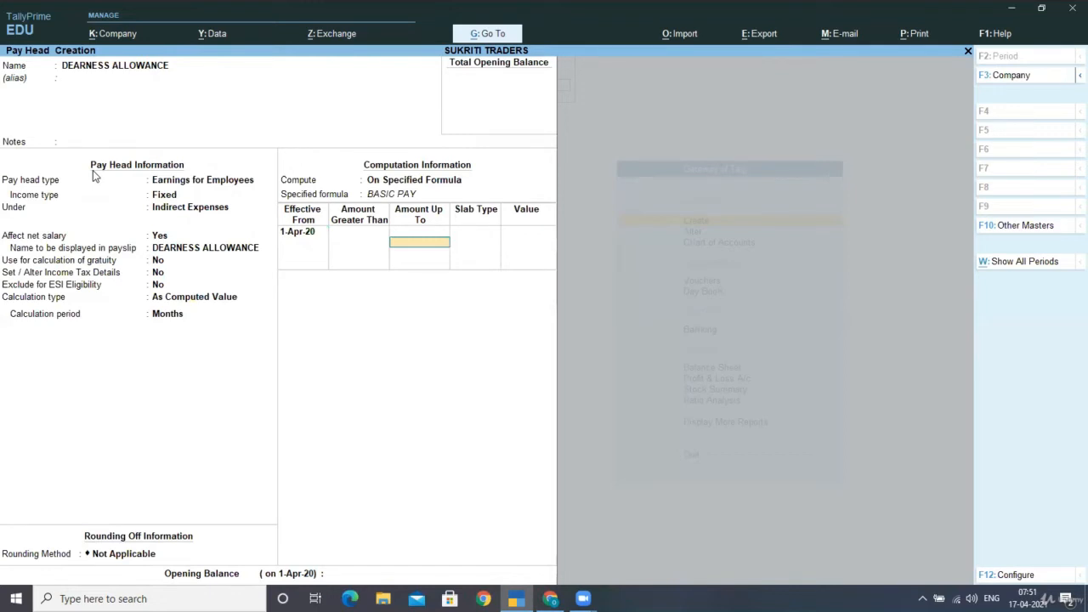
- Enter slab rates: 20% up to 5,000 and 10% above 5,000
text(5000)
key(Return)
key(Return)
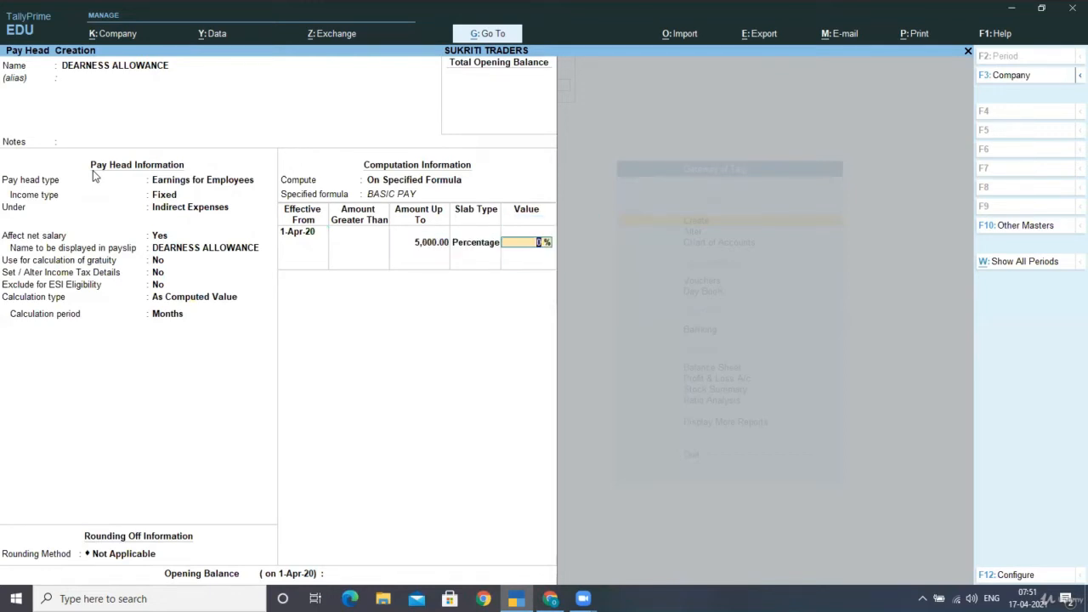
text(20)
key(Return)
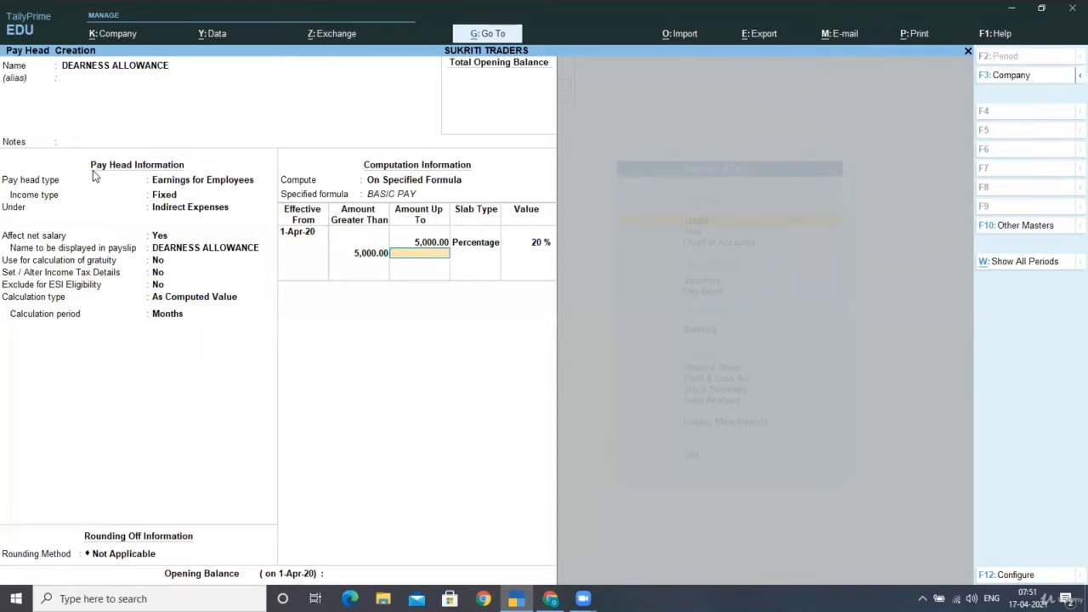
key(Return)
key(Return)
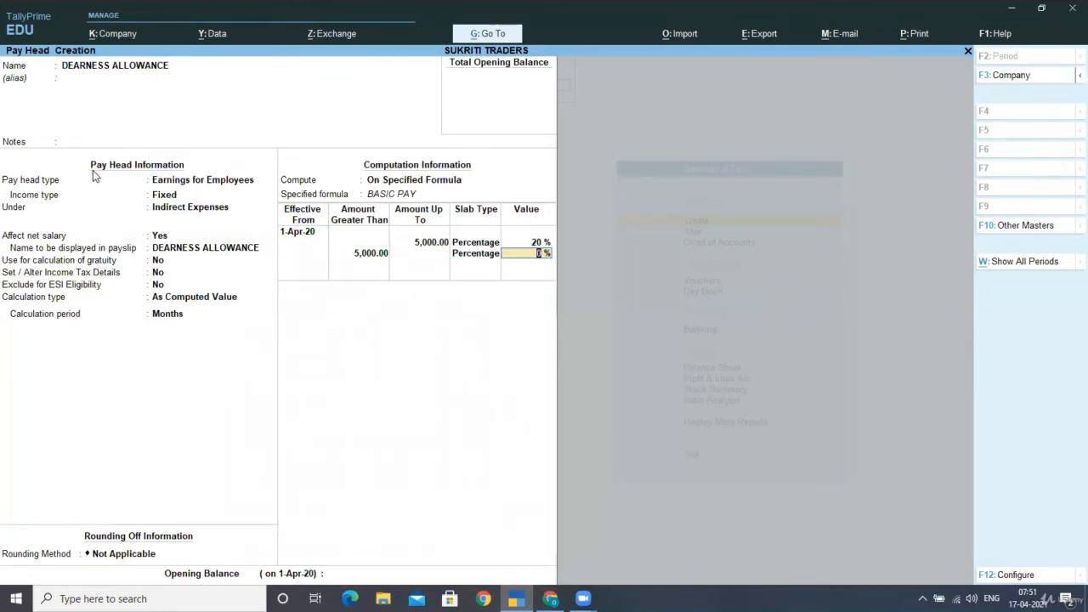
text(10)
key(Return)
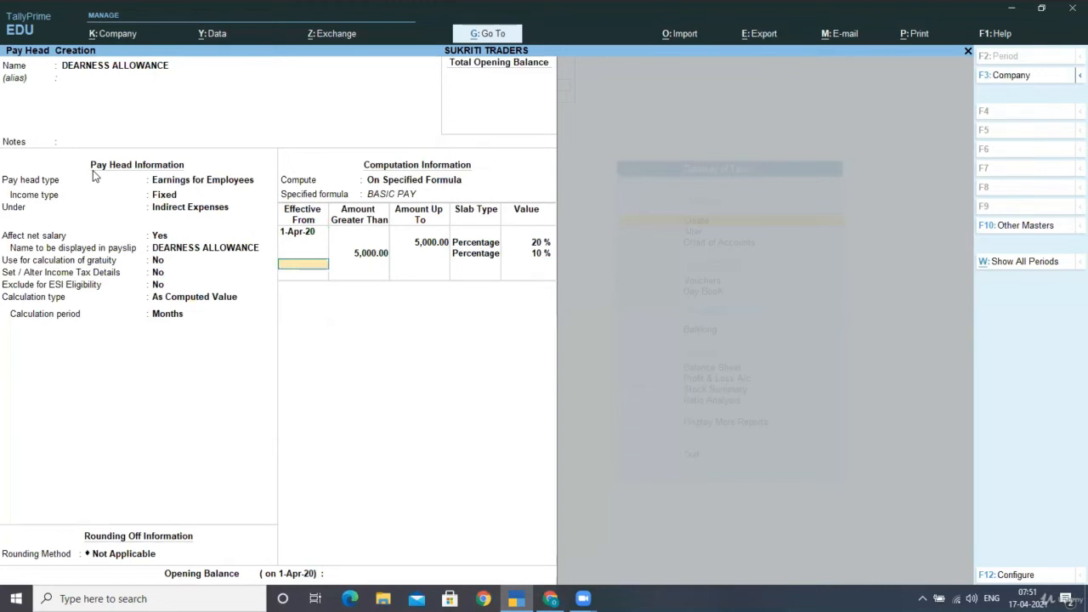
- Finish the slab rates and save the DEARNESS ALLOWANCE pay head
key(Return)
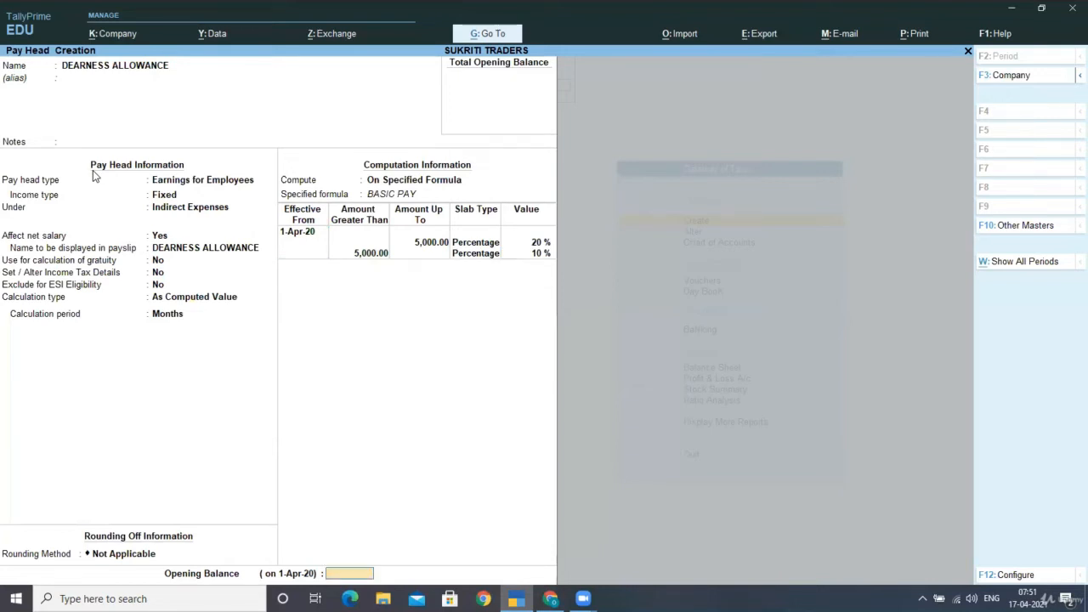
key(Return)
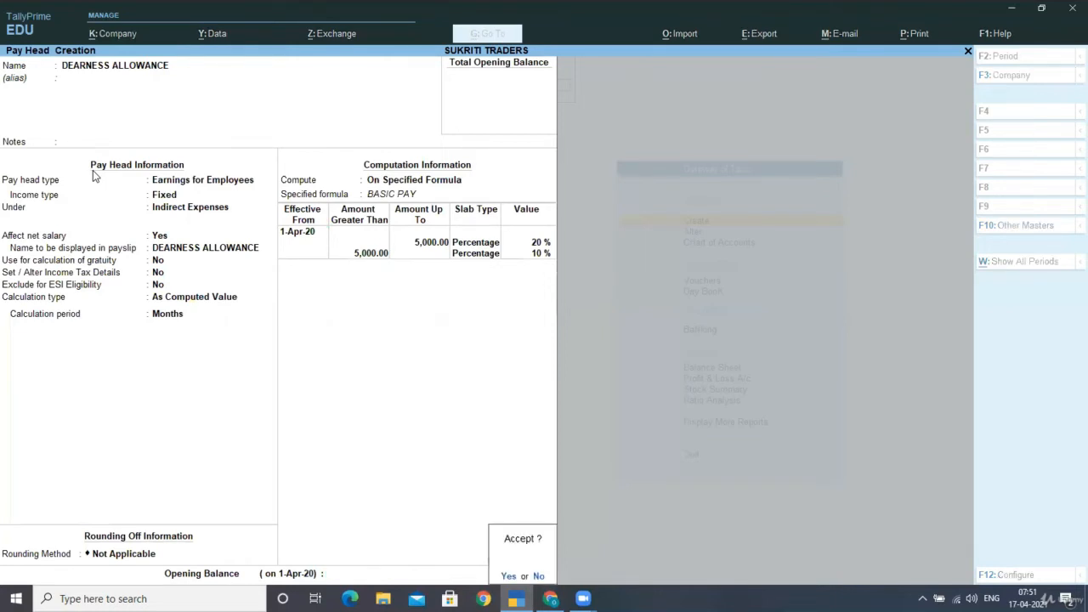
key(Return)
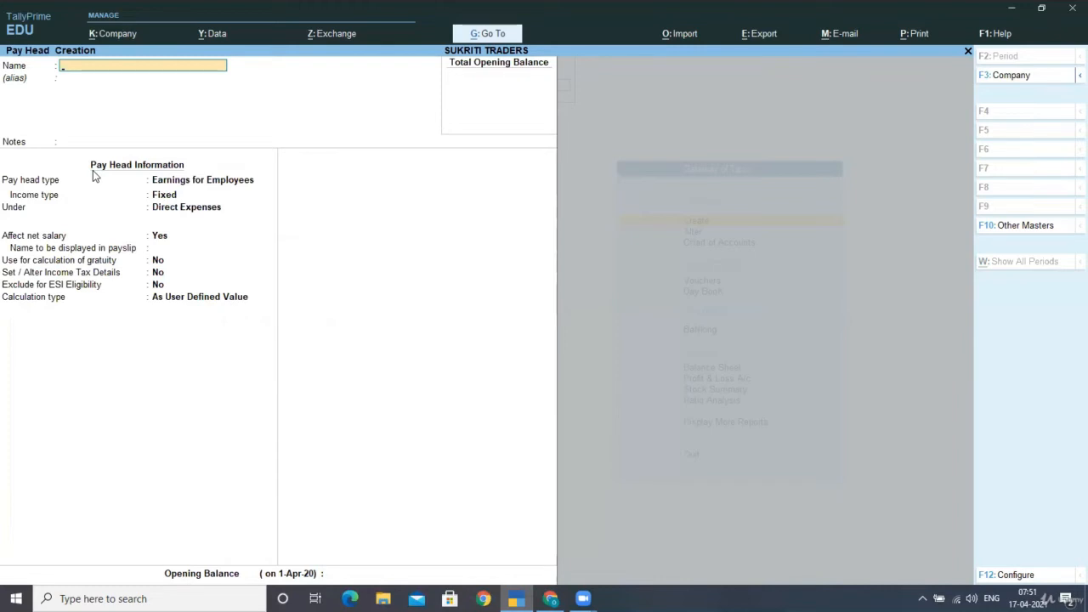
- Create pay head HOUSE RENT ALLOWANCE as fixed Earnings for Employees under Indirect Expenses
text(HOUSE RENT ALLOWANCE)
key(Return)
key(Return)
key(Return)
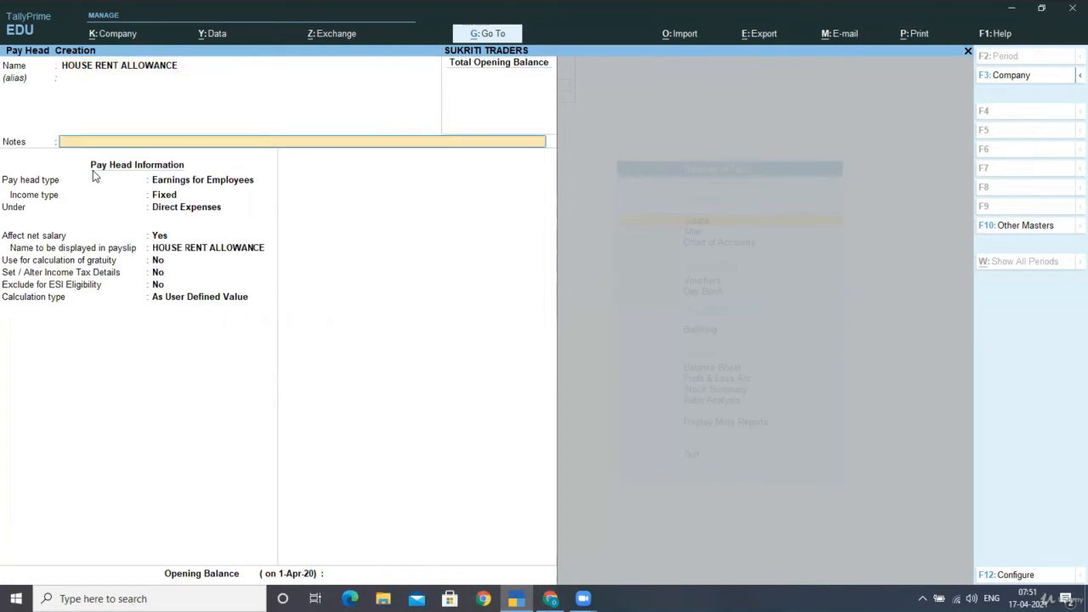
key(Return)
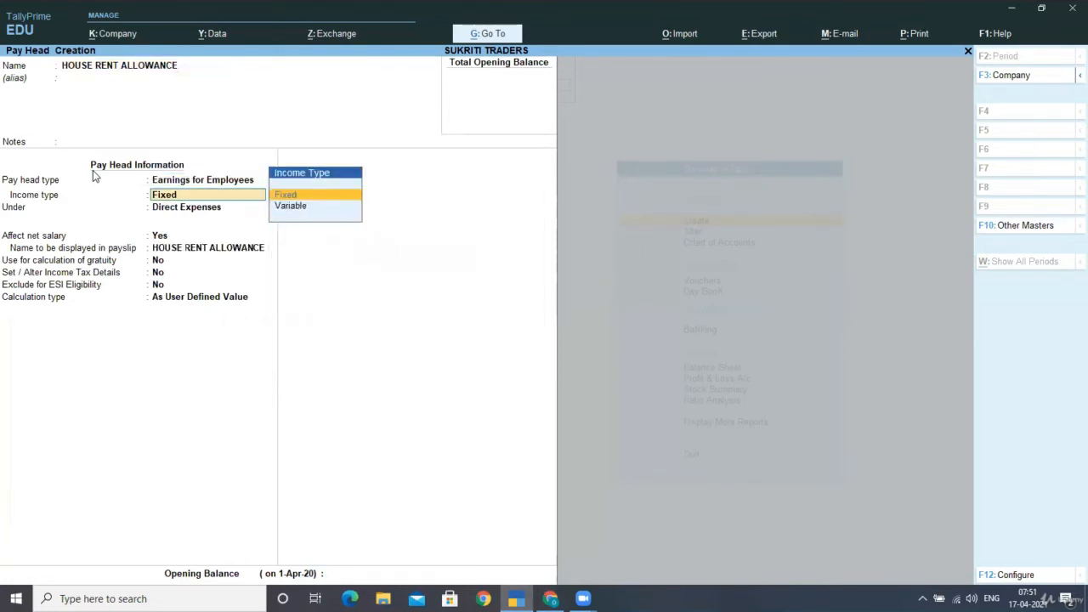
key(Return)
text(IN)
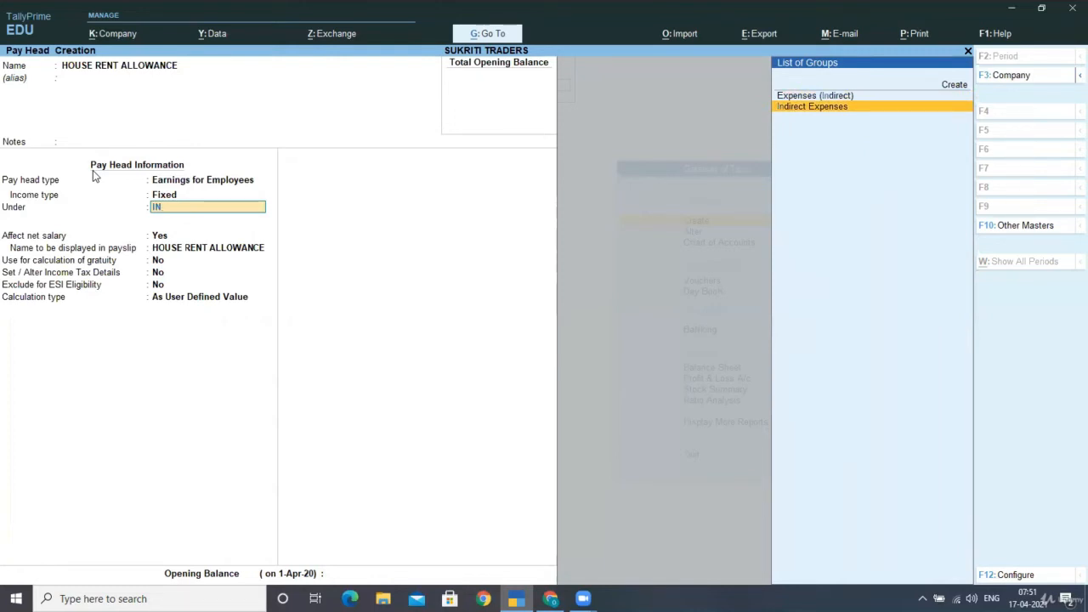
key(Return)
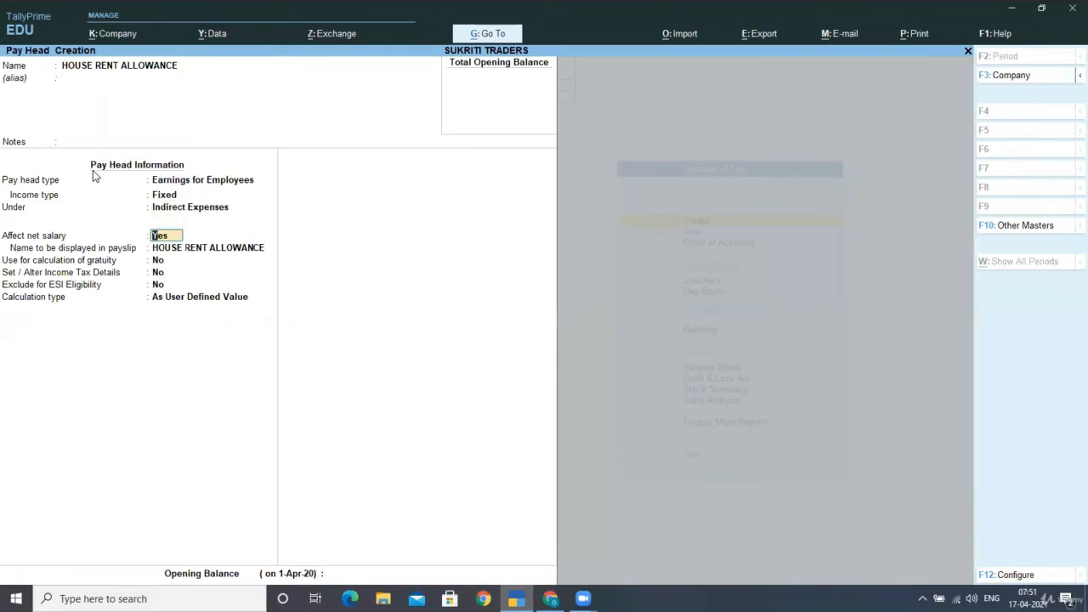
key(Return)
key(Return)
key(Return)
key(Return)
key(Return)
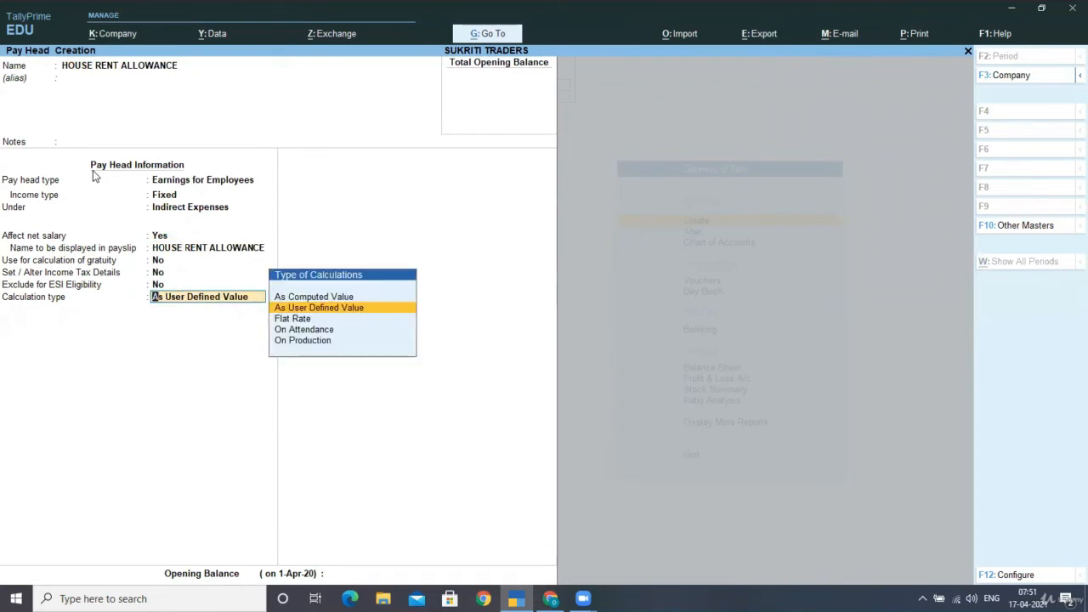
- Set calculation type to As Computed Value, On Specified Formula
key(Up)
key(Return)
key(Return)
key(Return)
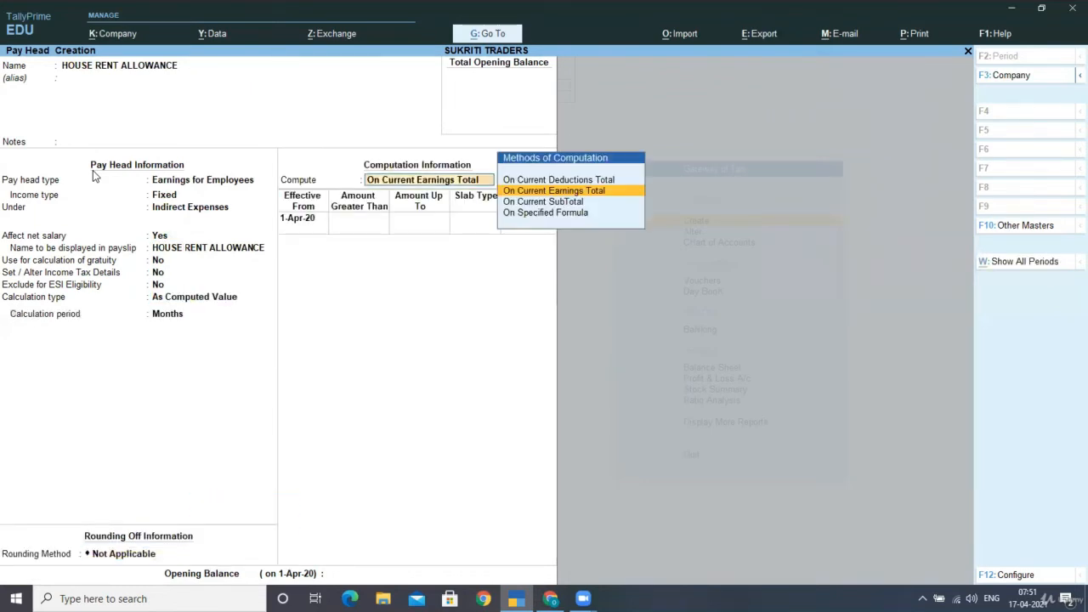
key(Down)
key(Down)
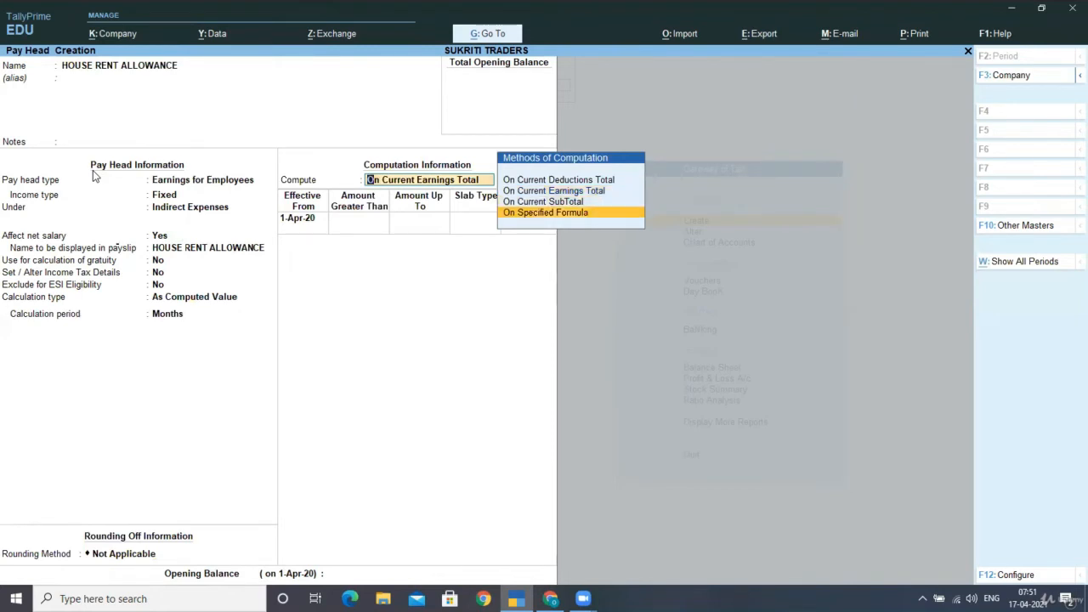
key(Return)
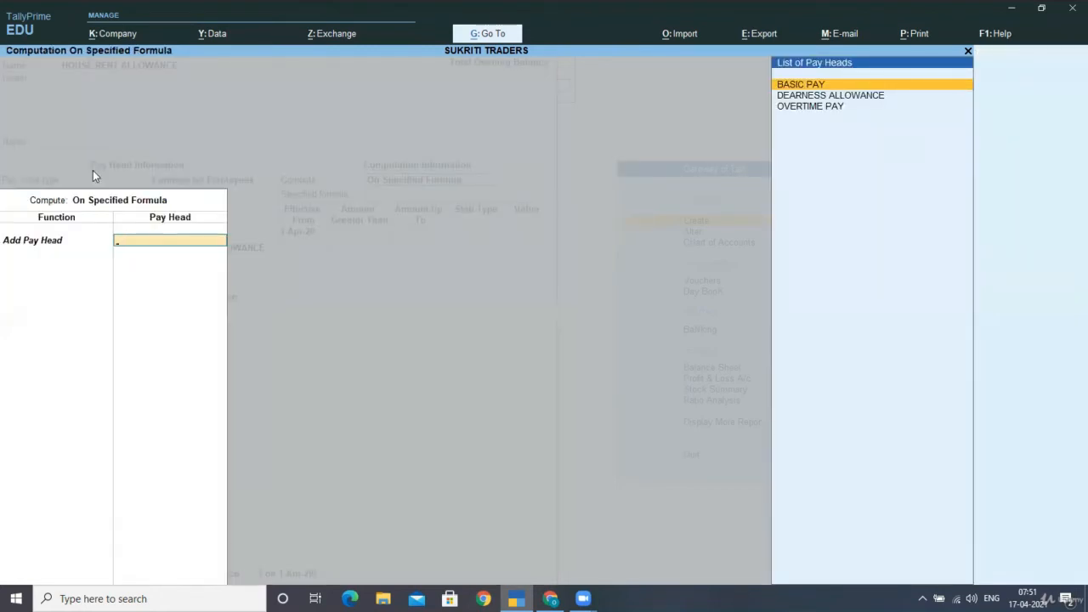
- Build the formula as BASIC PAY + DEARNESS ALLOWANCE
key(Return)
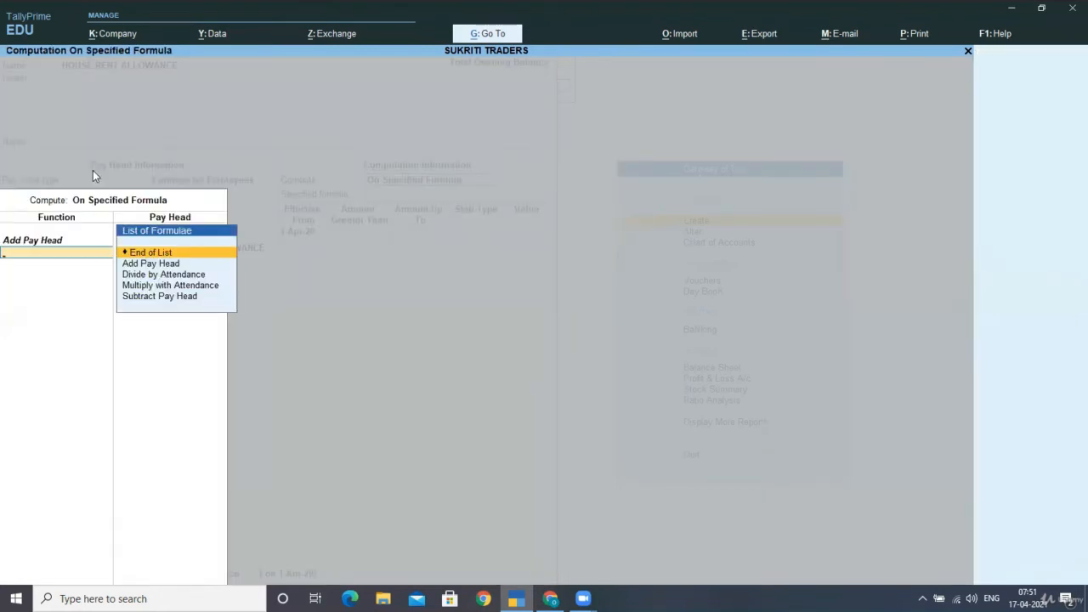
key(BackSpace)
key(Return)
key(Down)
key(Return)
key(Down)
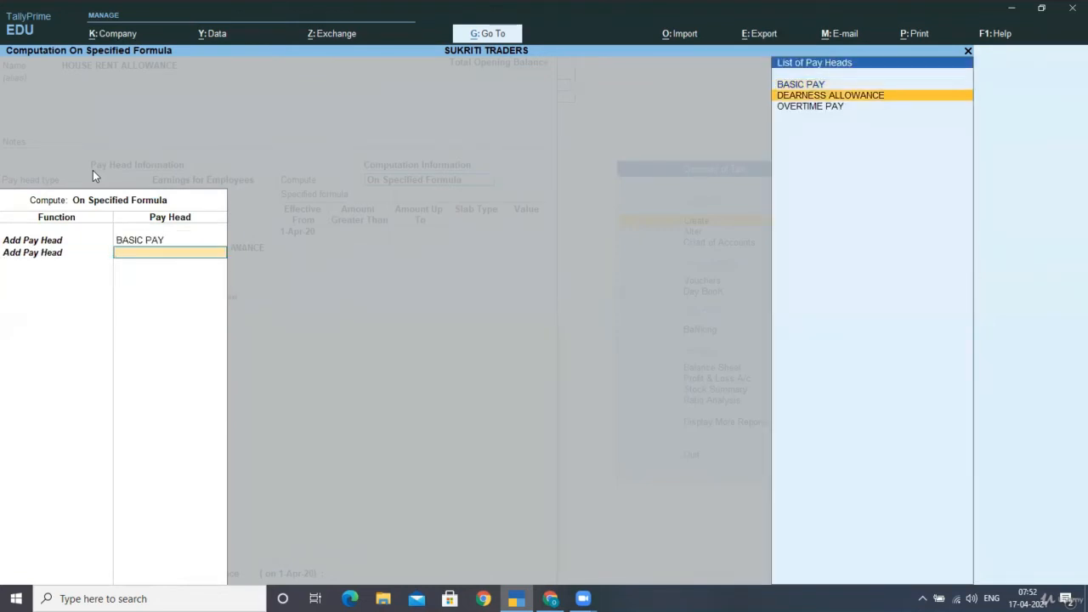
key(Return)
key(Return)
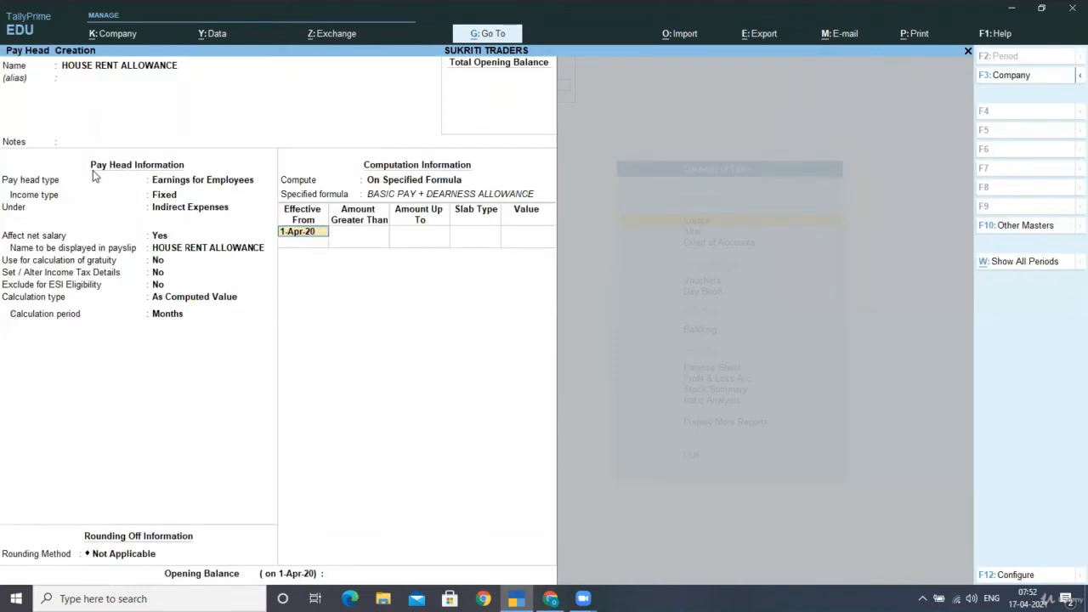
key(Return)
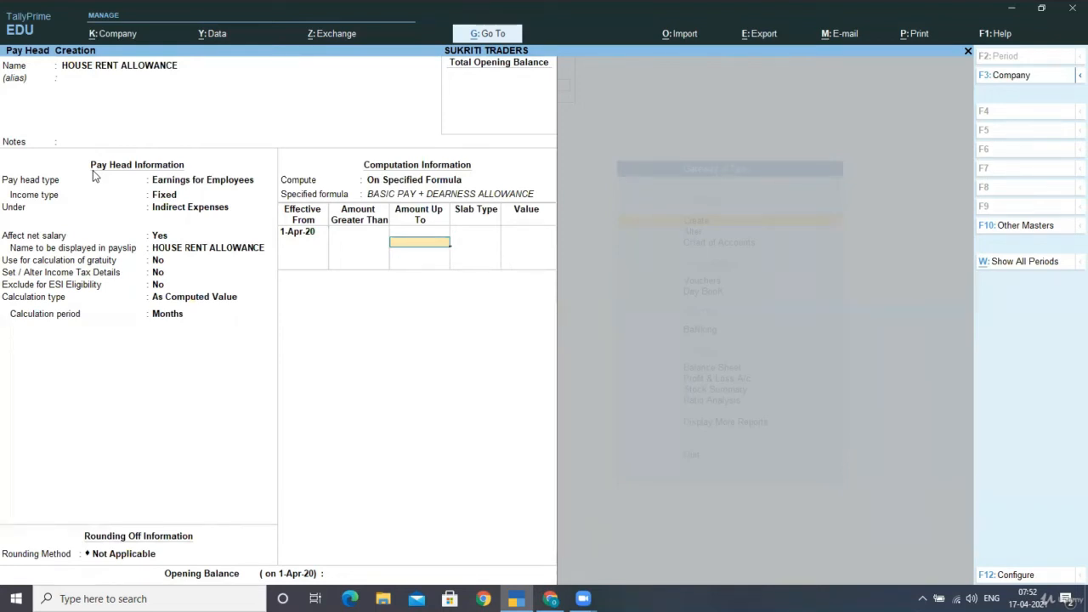
- Give the HRA formula a 30 percent slab and save the pay head
key(Return)
key(Return)
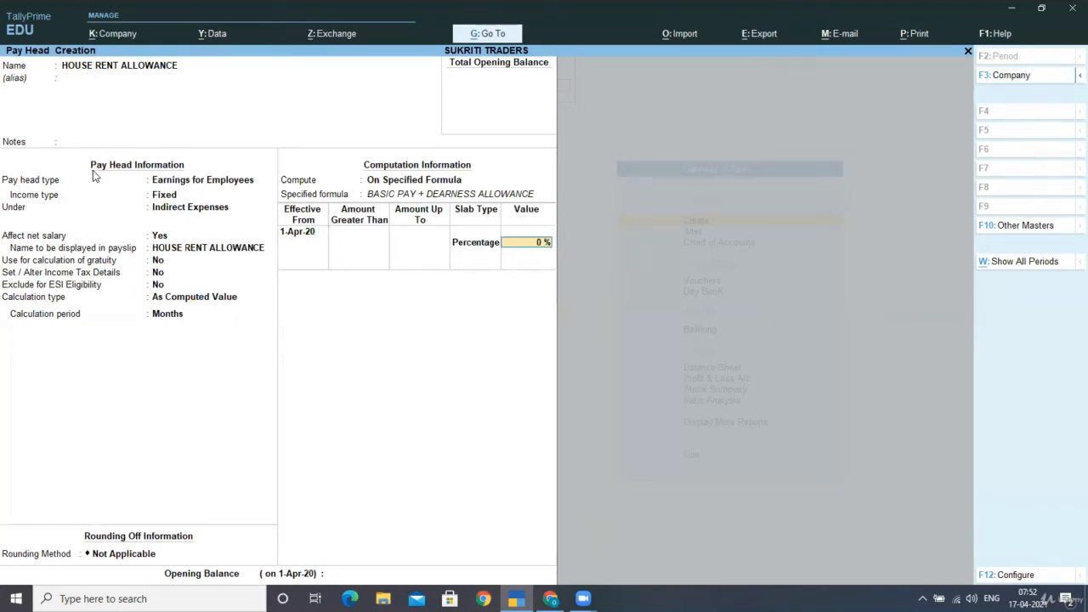
text(30)
key(Return)
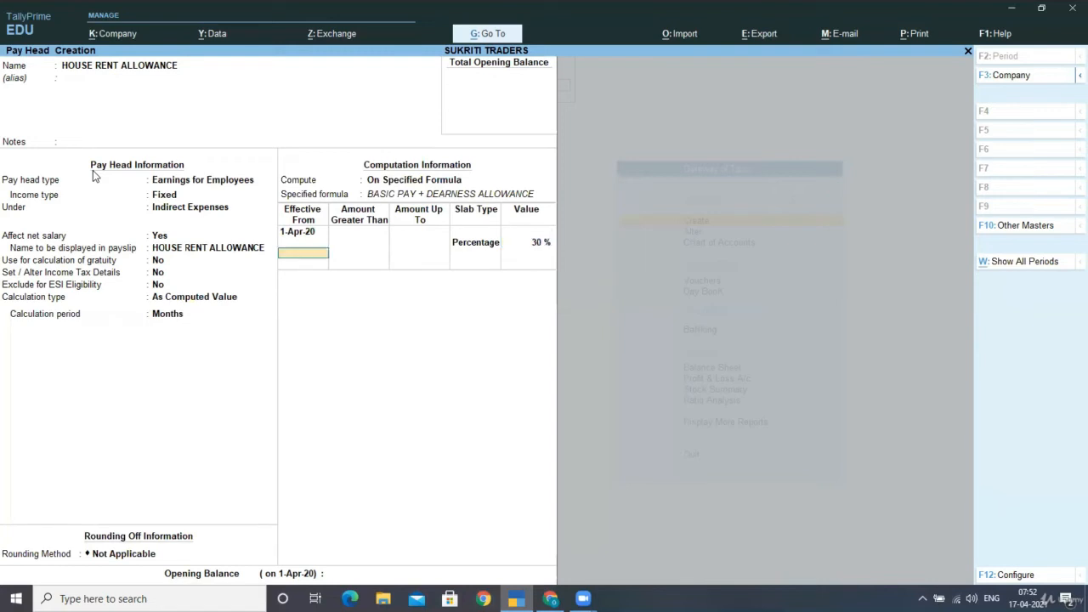
key(Return)
key(Return)
key(Return)
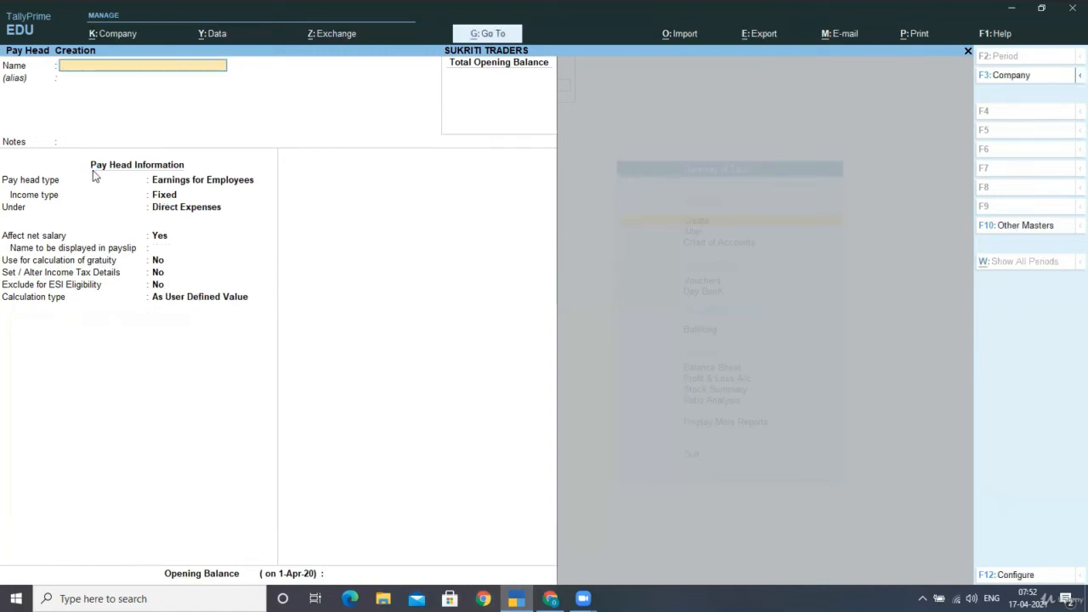
- Create TRAVELLING ALL. under Indirect Expenses as a flat monthly rate with rounding Not Applicable
text(TRAVELLING ALL.)
key(Return)
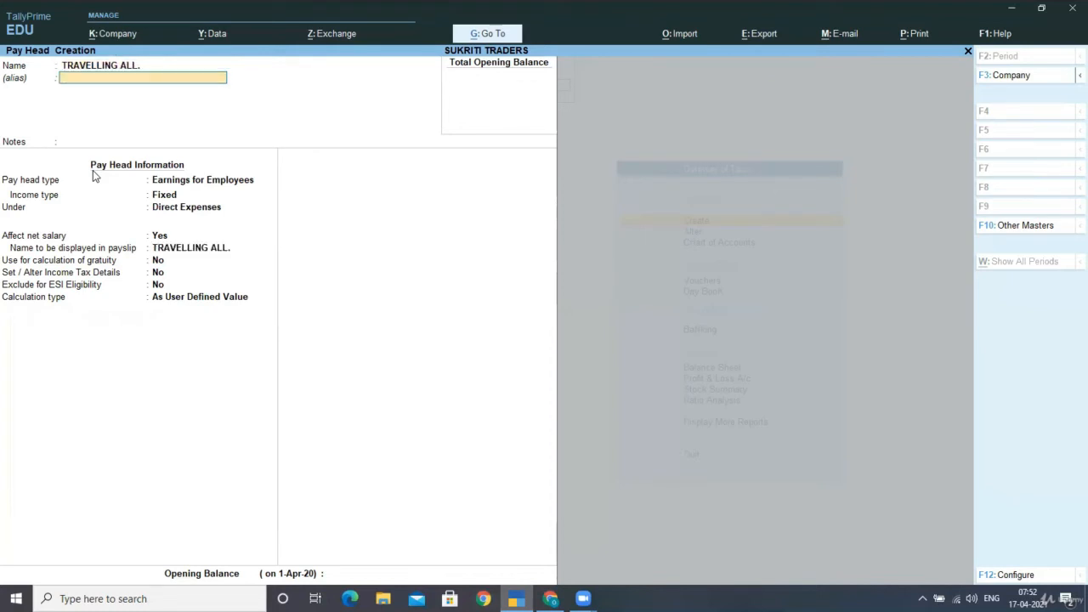
key(Return)
key(Return)
key(Return)
key(Return)
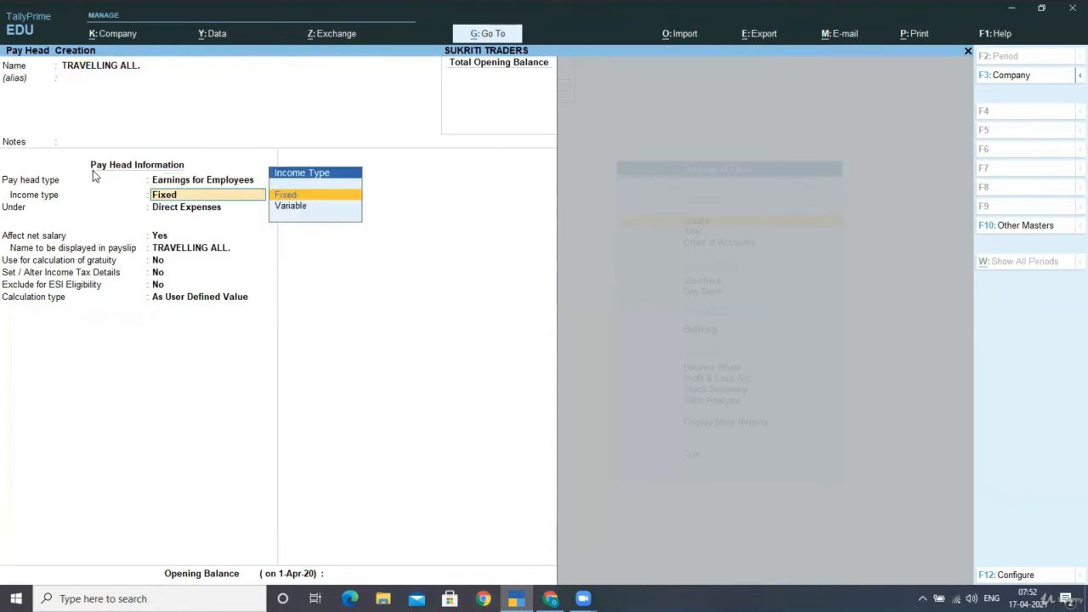
text(in)
key(Return)
key(Return)
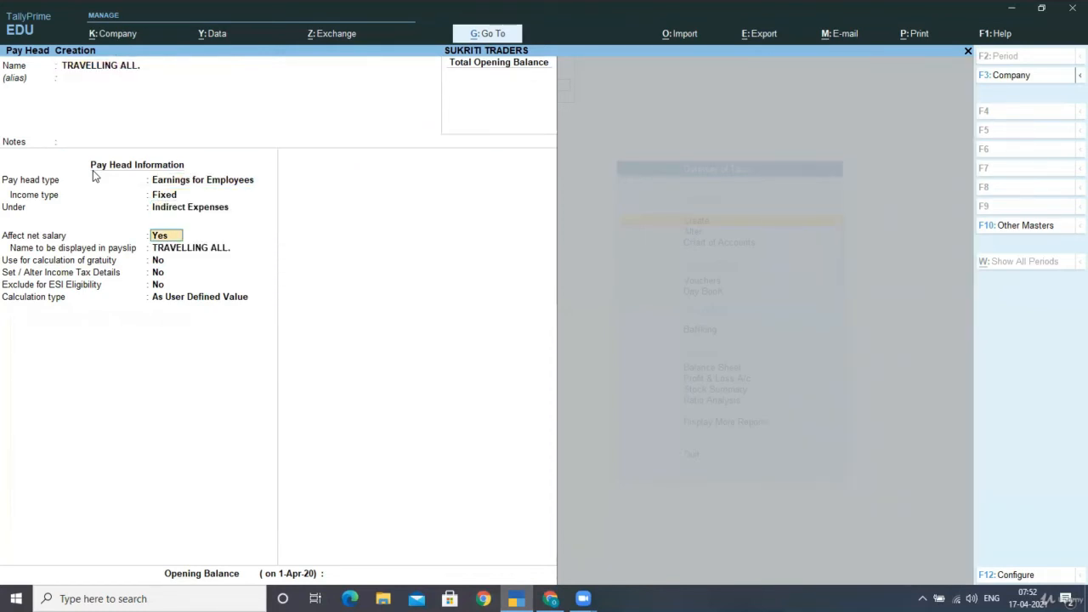
key(Return)
key(Return)
key(Return)
key(Return)
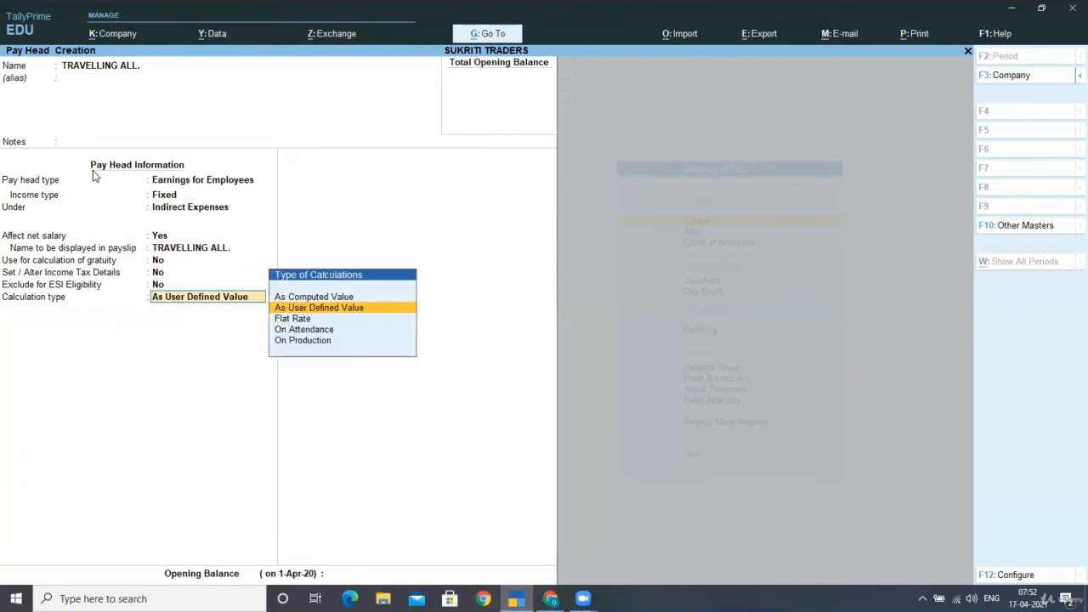
key(Down)
key(Return)
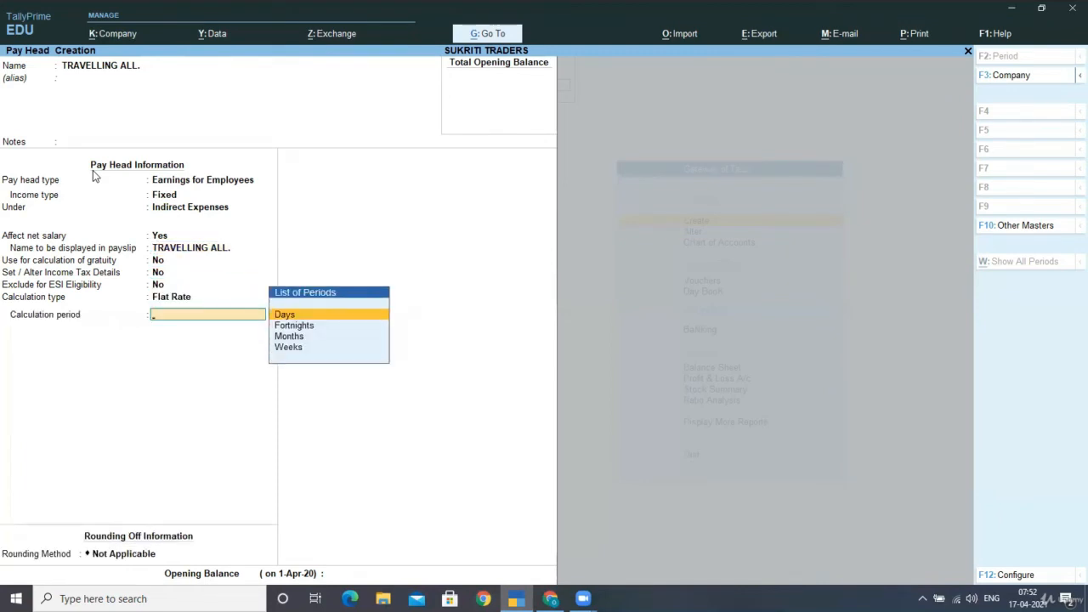
key(Down)
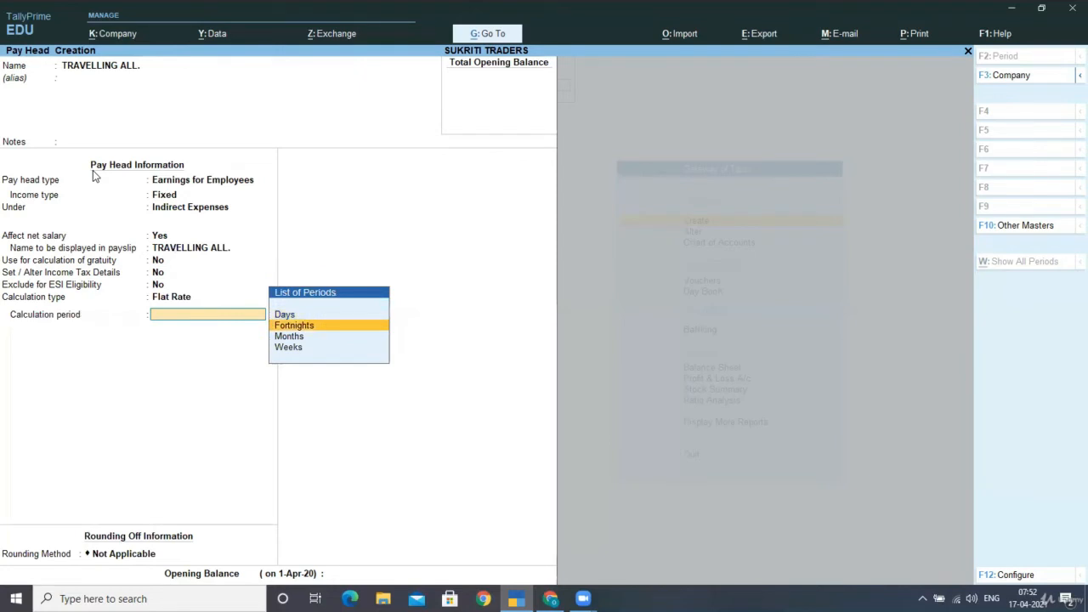
key(Down)
key(Return)
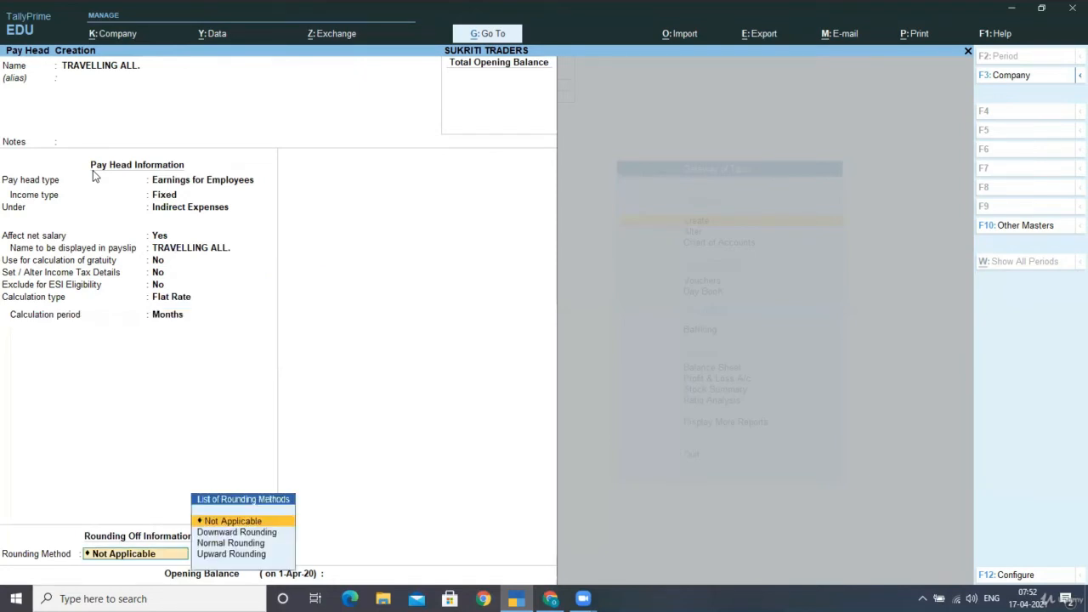
key(Return)
key(Return)
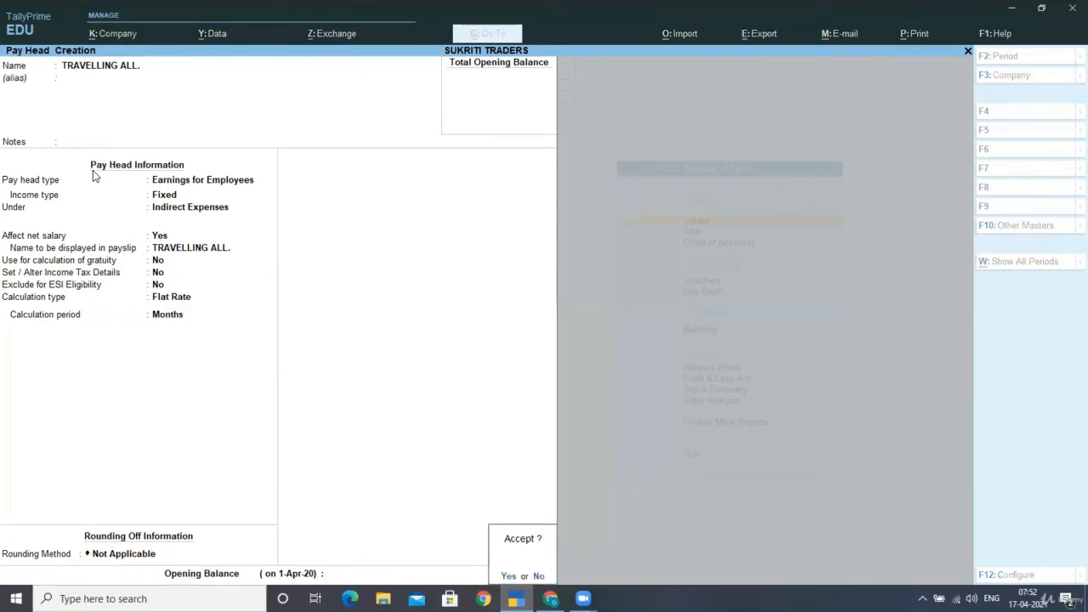
key(Return)
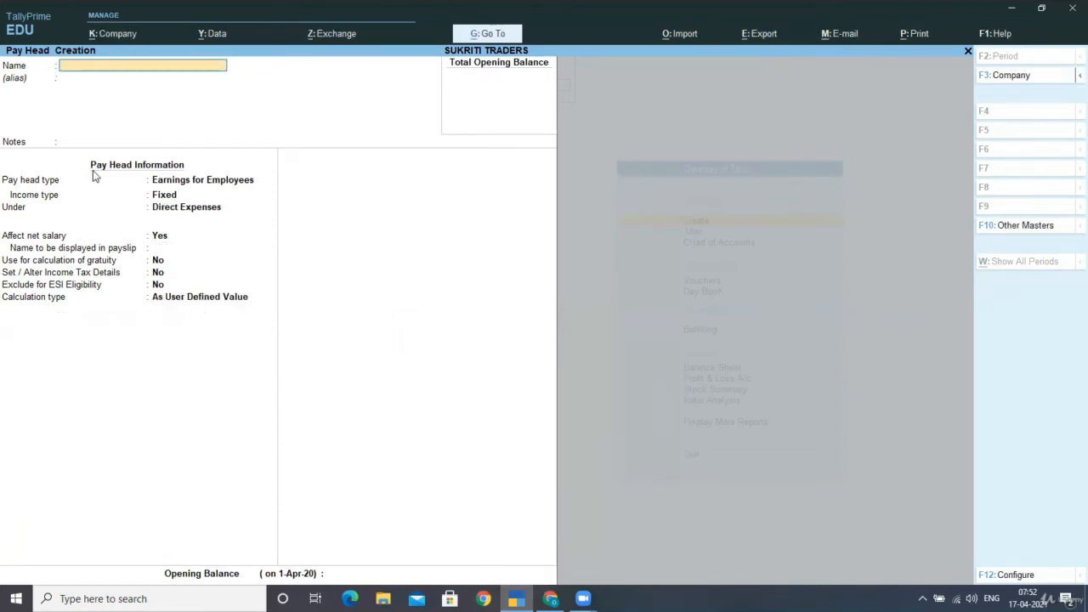
- Create VARIABLE PAY as a Variable earning under Indirect Expenses with a user-defined value, and save it
text(VARIABLE PAY)
key(Return)
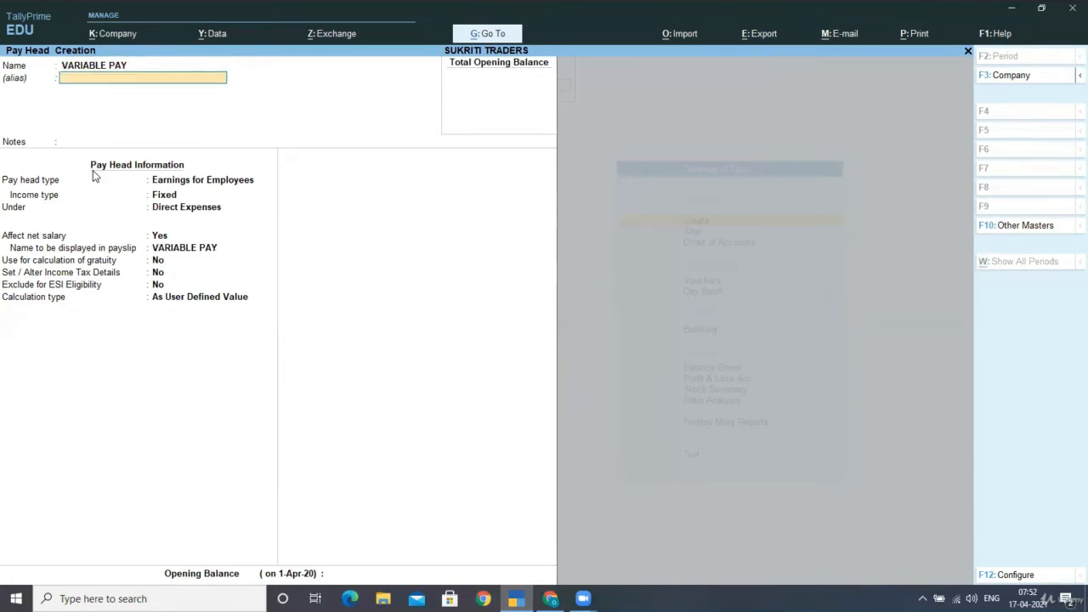
key(Return)
key(Return)
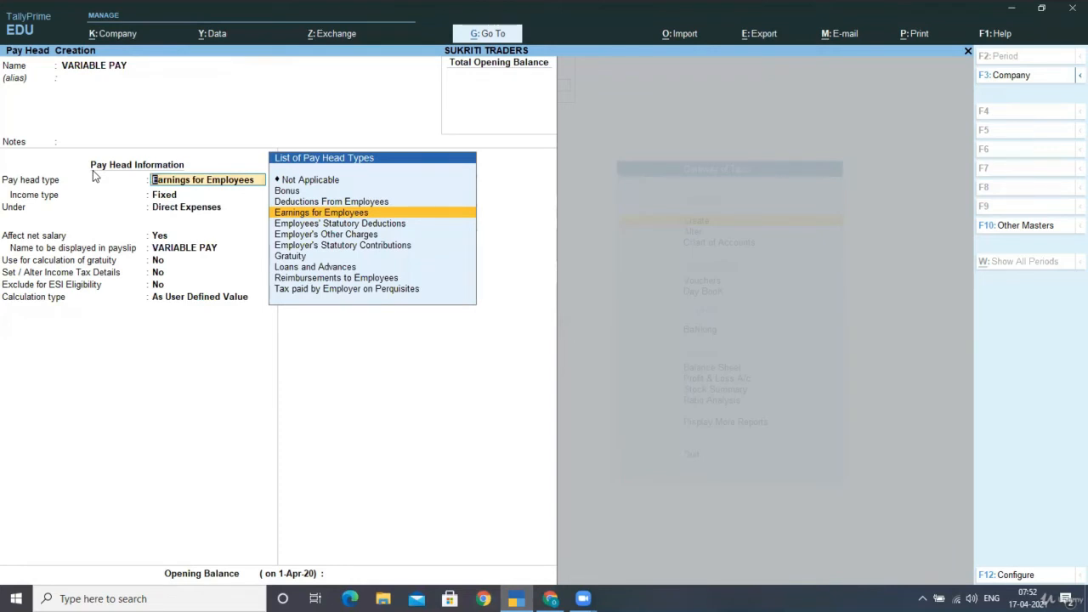
key(Return)
key(Down)
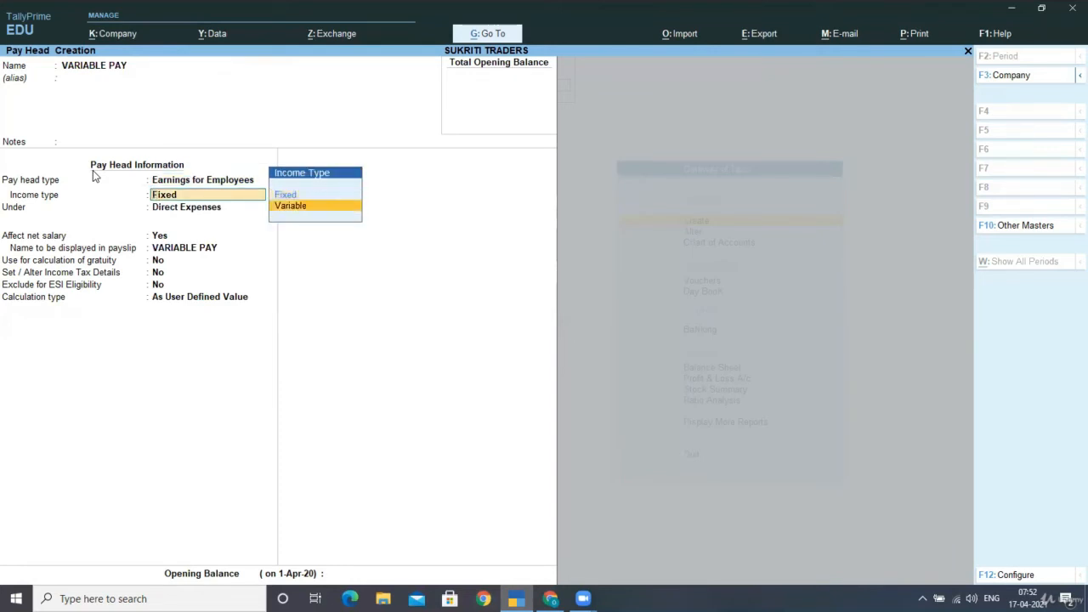
key(Return)
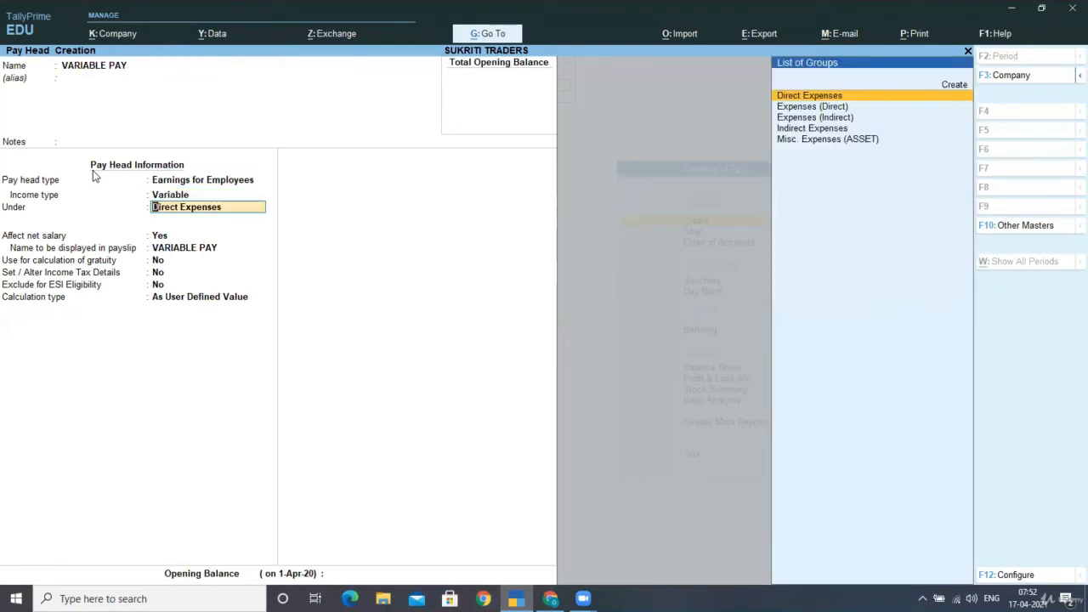
text(IN)
key(Return)
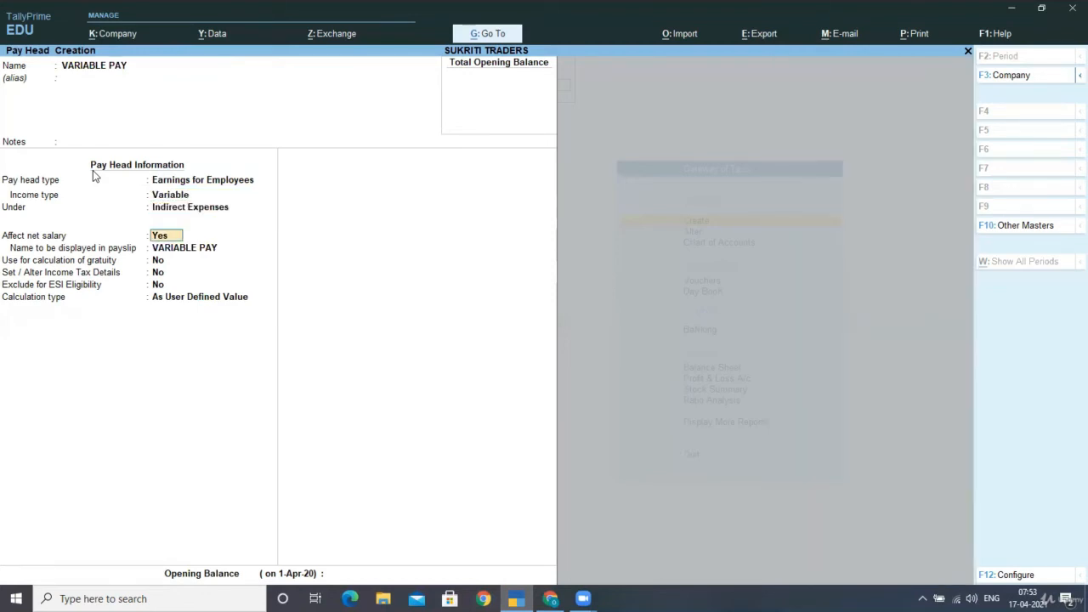
key(Return)
key(Return)
key(Return)
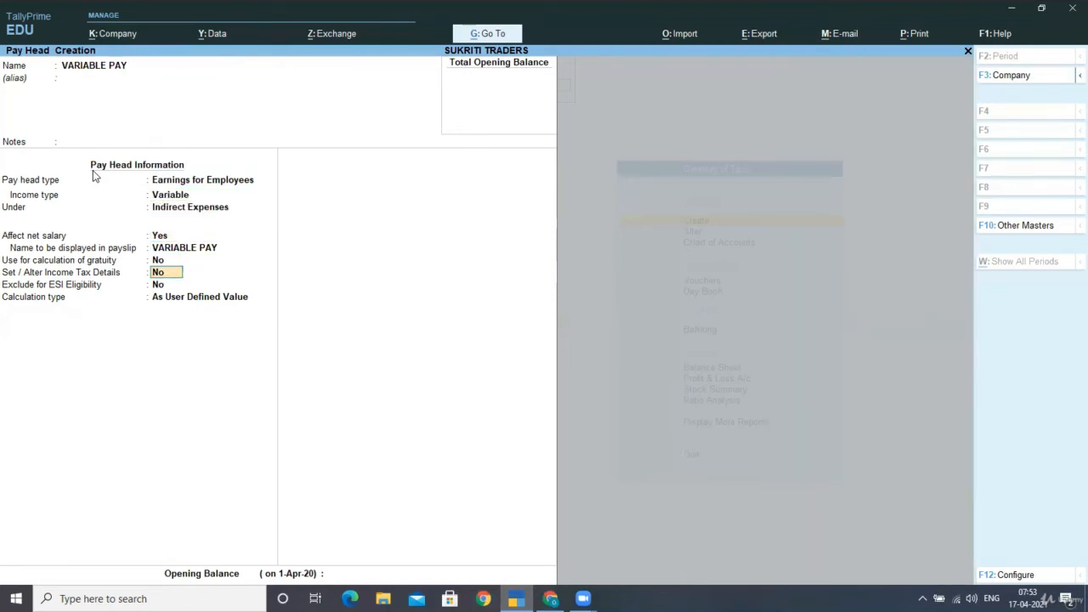
key(Return)
key(Return)
key(Return)
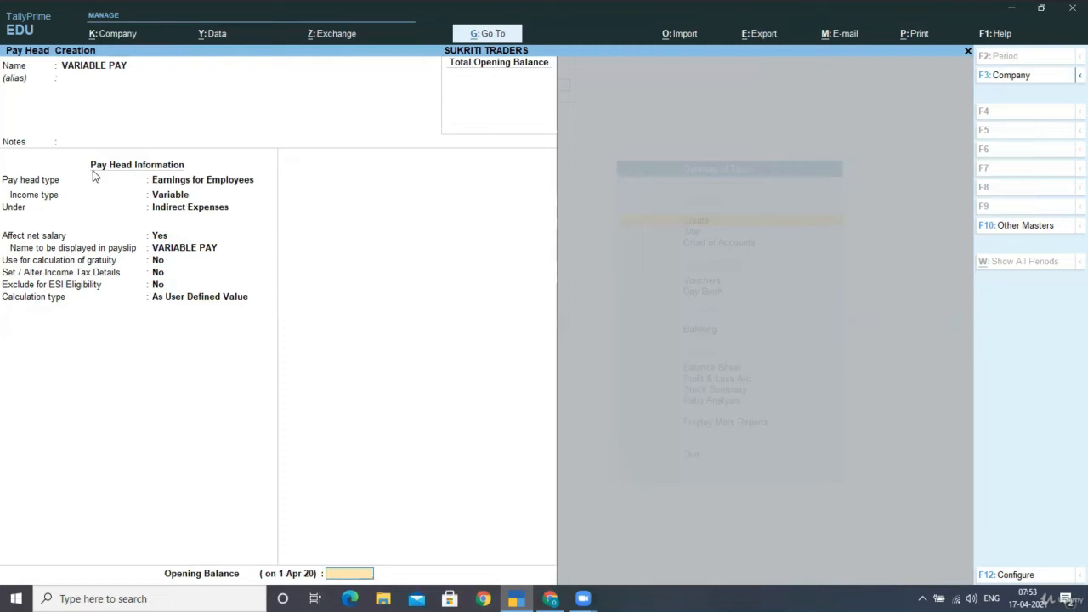
key(Return)
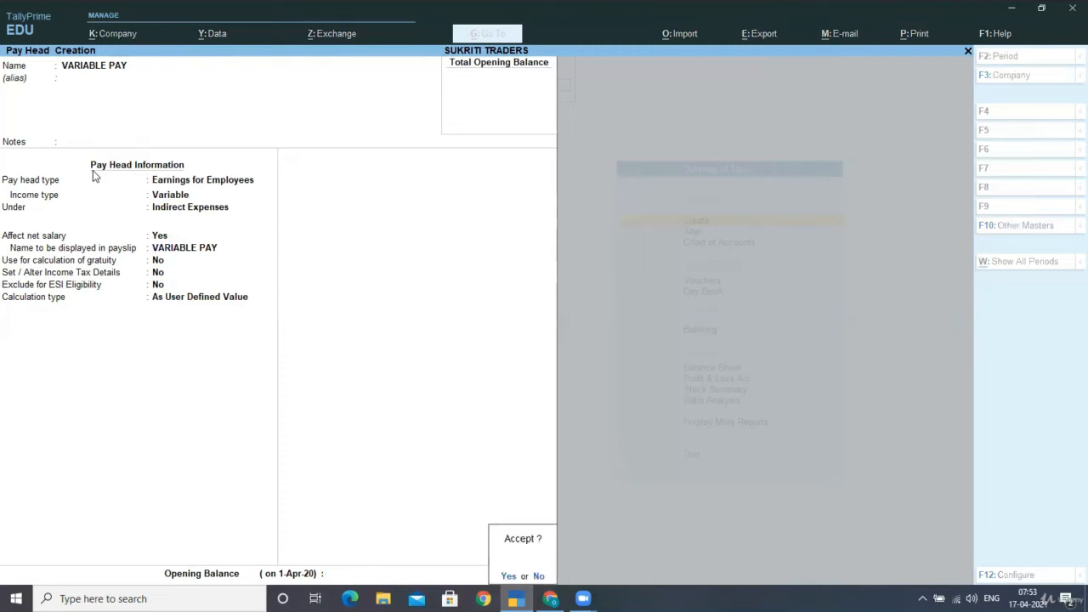
key(Return)
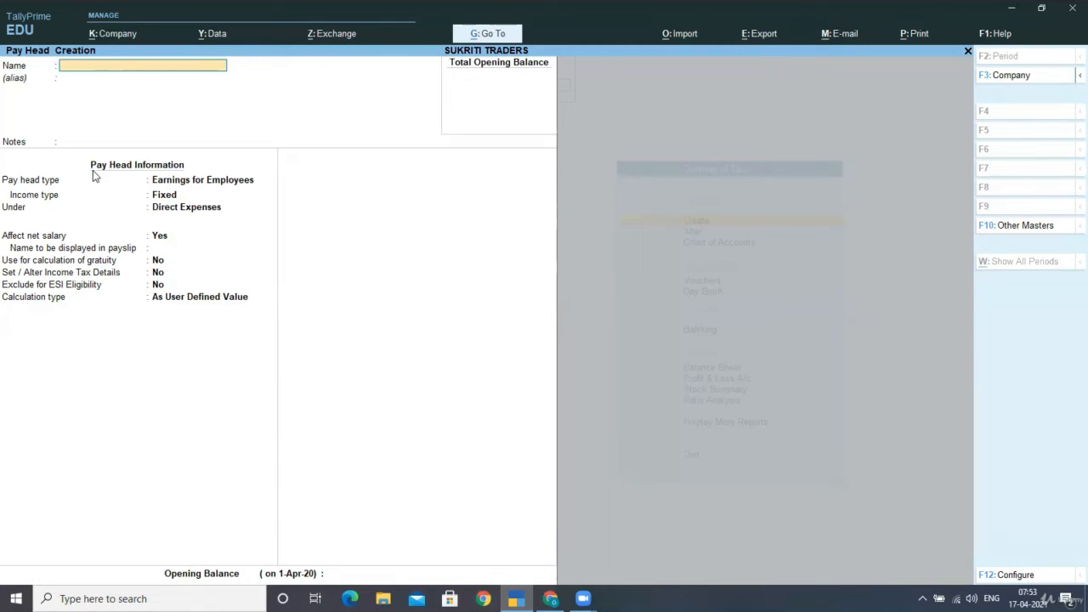
text(EMPLOYEES PF C)
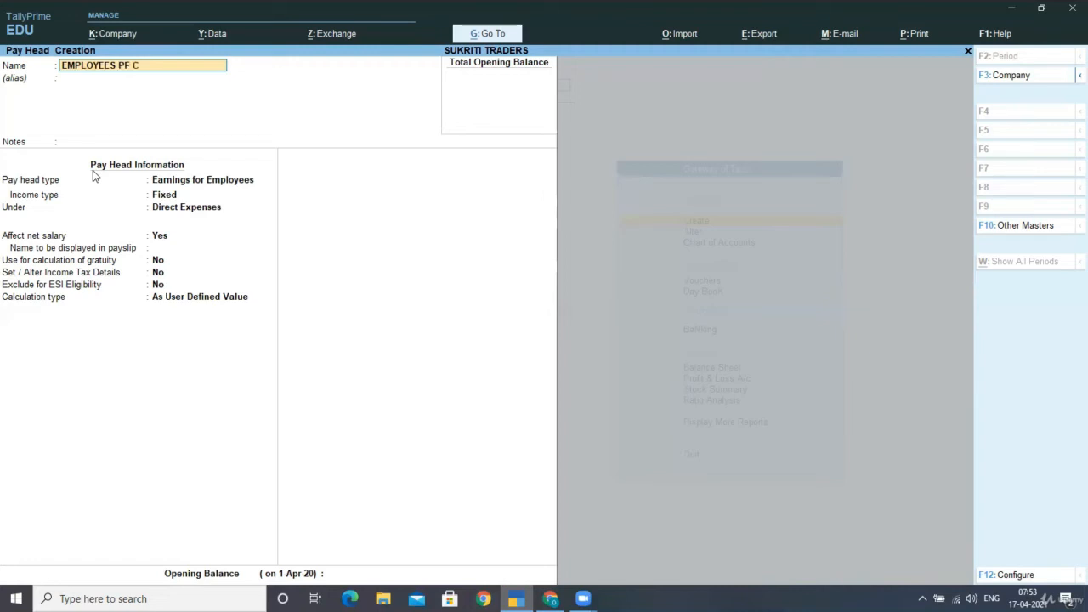
text(ONTT)
key(Return)
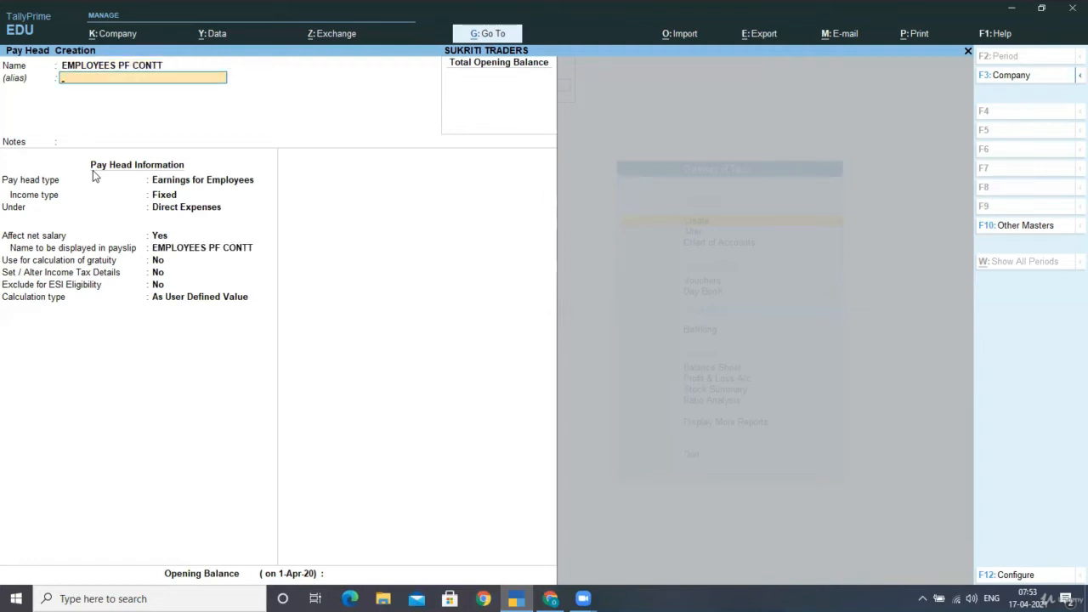
key(BackSpace)
key(Return)
key(BackSpace)
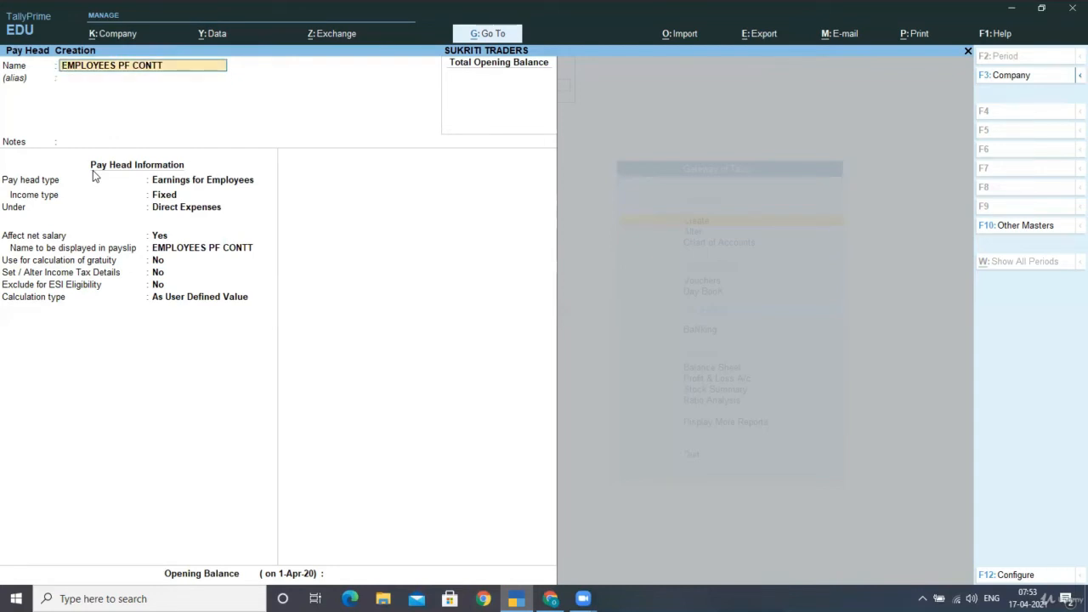
text(@12%)
key(Return)
key(Return)
key(Return)
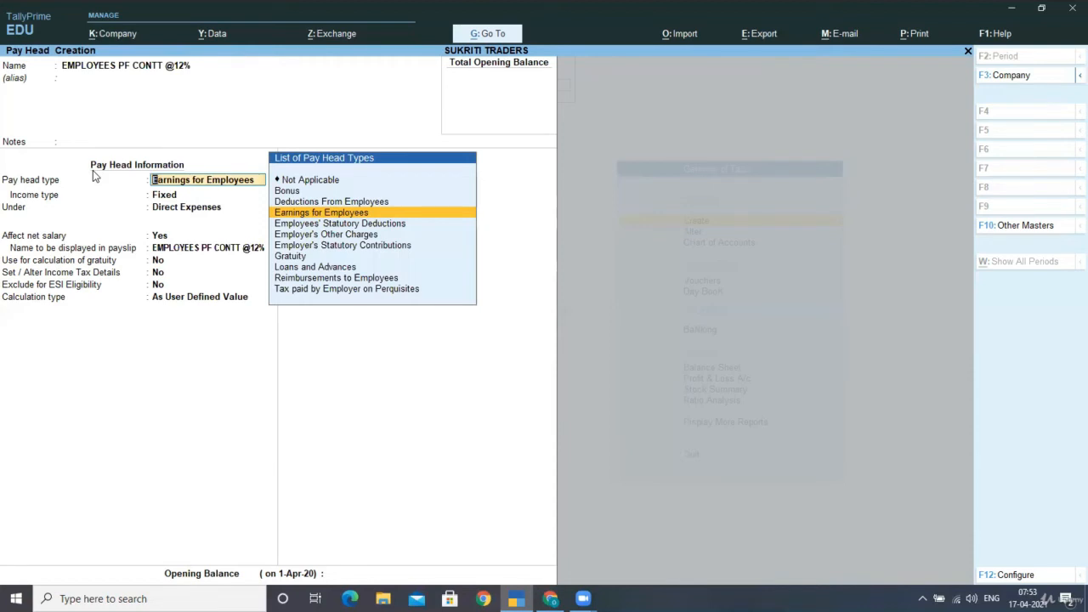
- Make it an Employees' Statutory Deduction for PF Account under Current Liabilities, computed on a specified formula
key(Down)
key(Down)
key(Down)
key(Up)
key(Up)
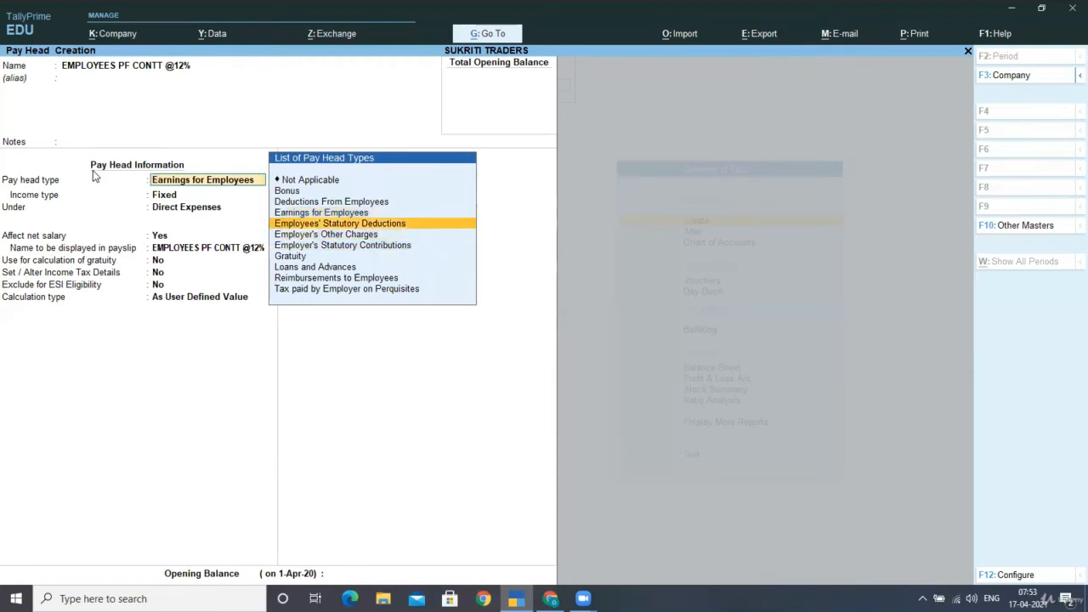
key(Return)
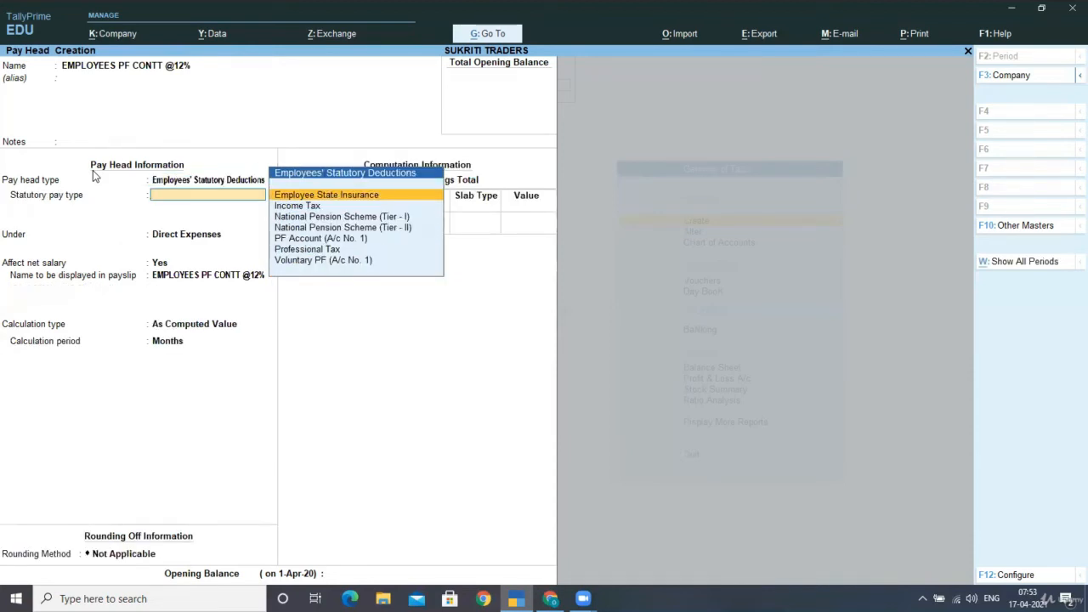
key(Down)
key(Down)
key(Down)
key(Down)
key(Return)
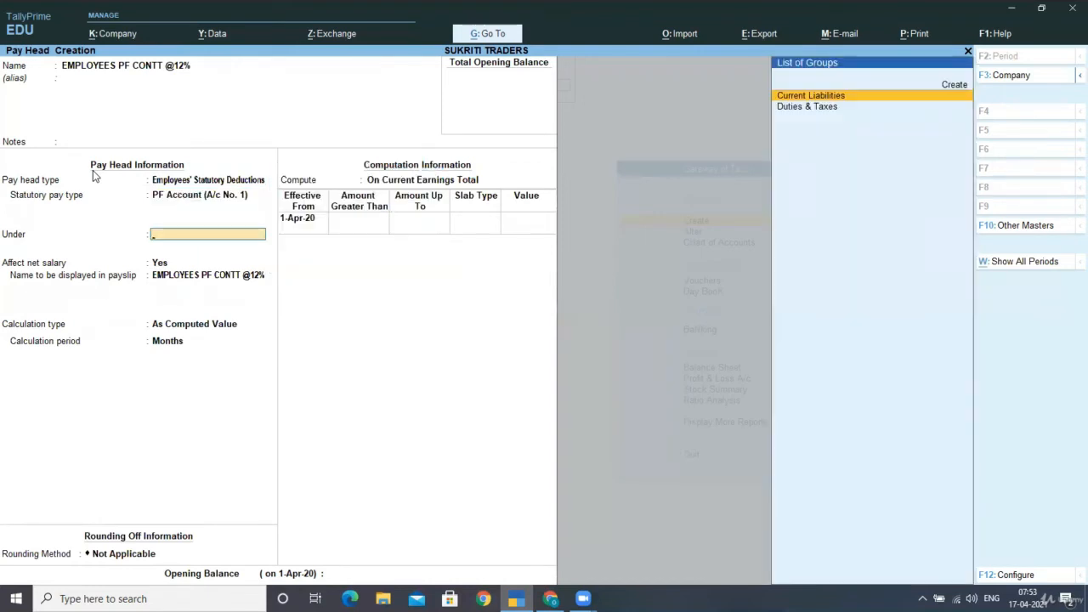
key(Return)
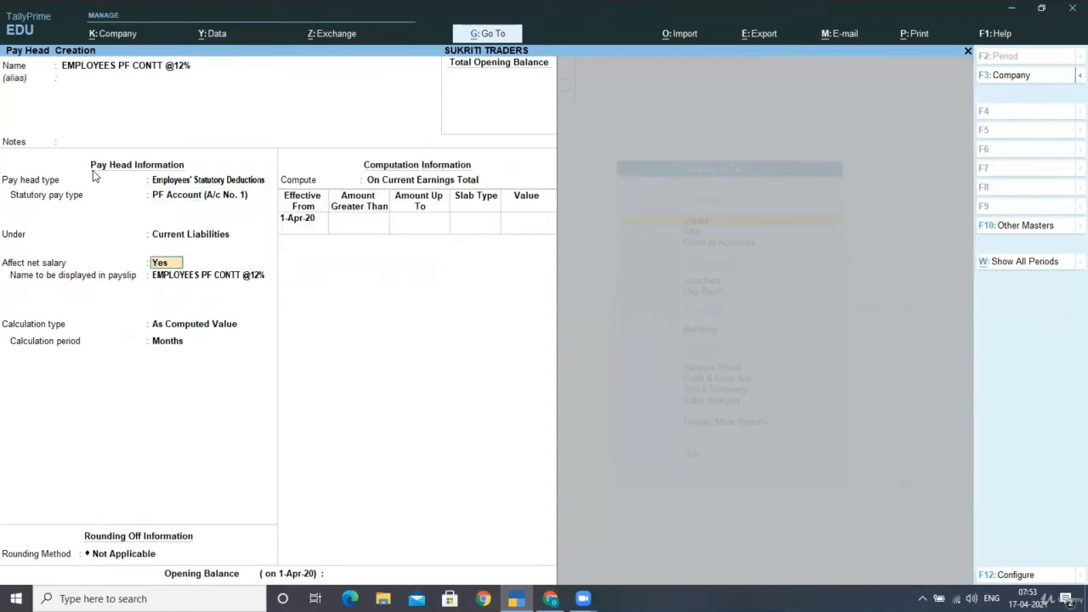
key(Return)
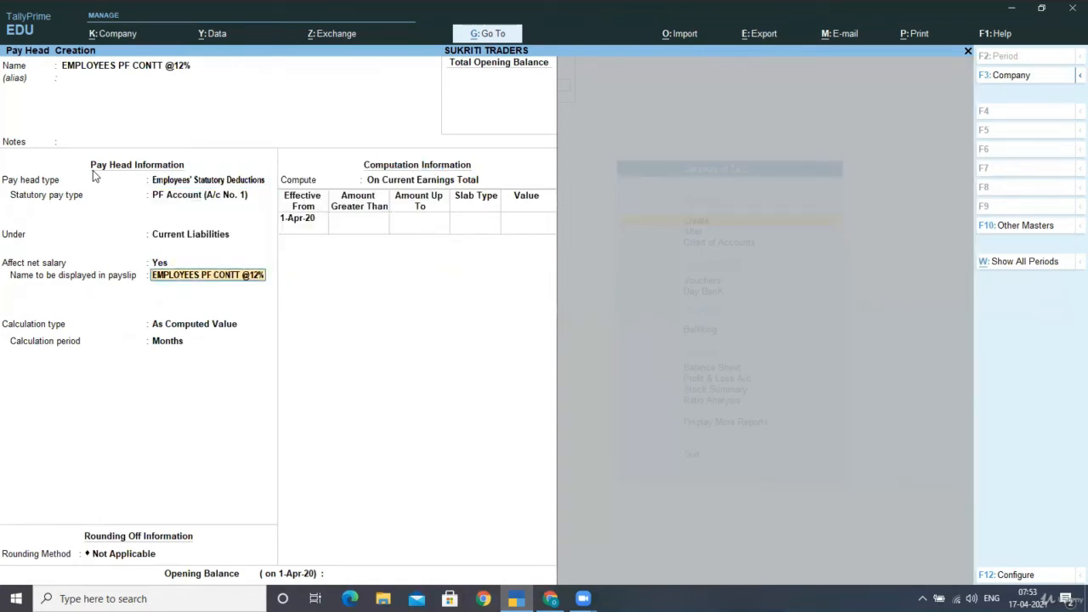
key(Return)
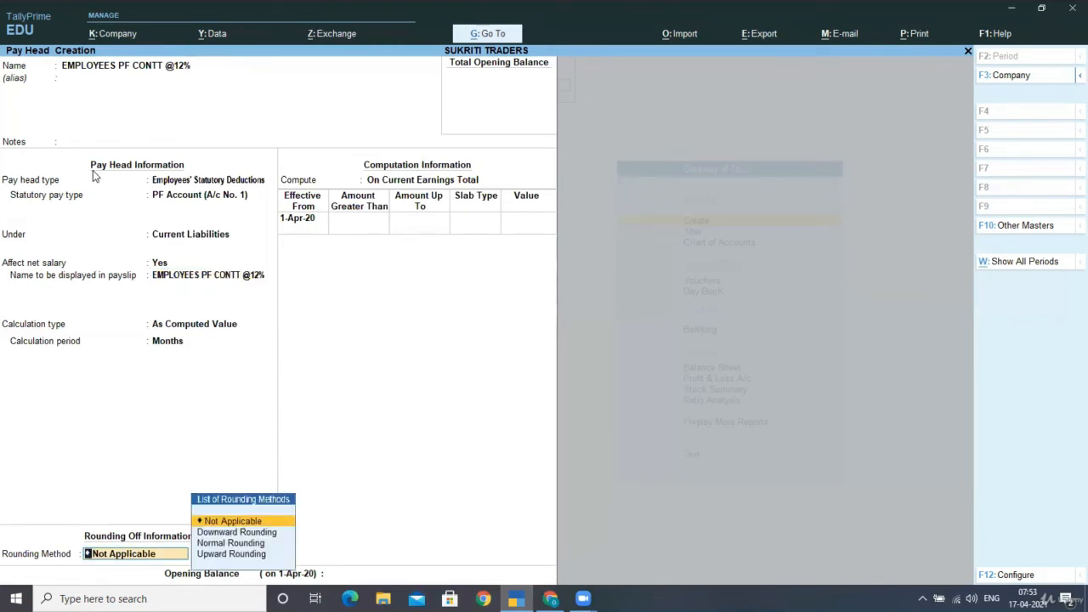
key(Return)
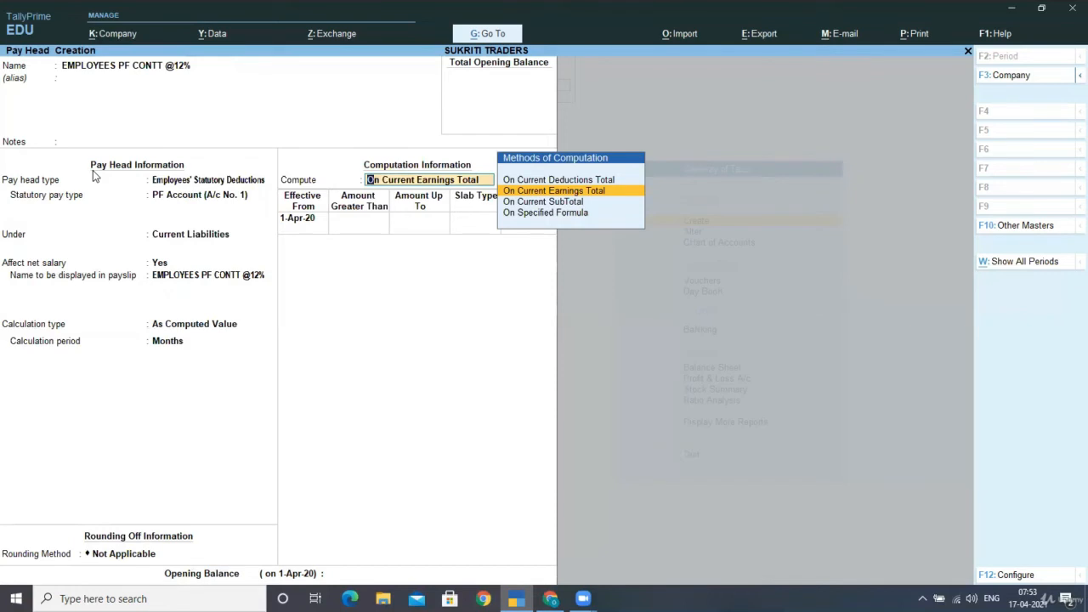
key(Down)
key(Down)
key(Return)
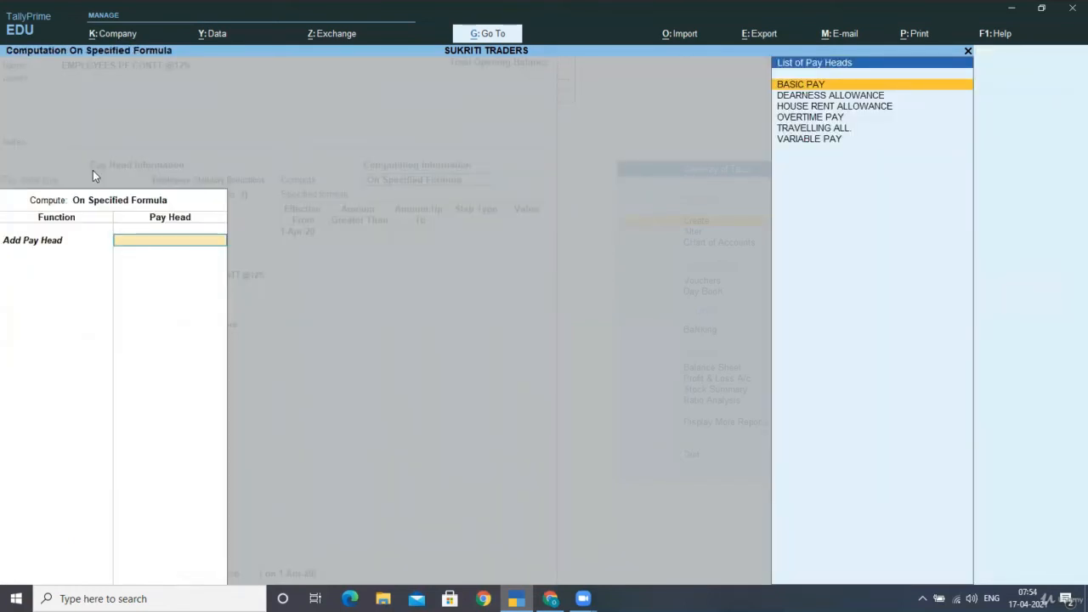
- Set the formula to BASIC PAY alone
key(Return)
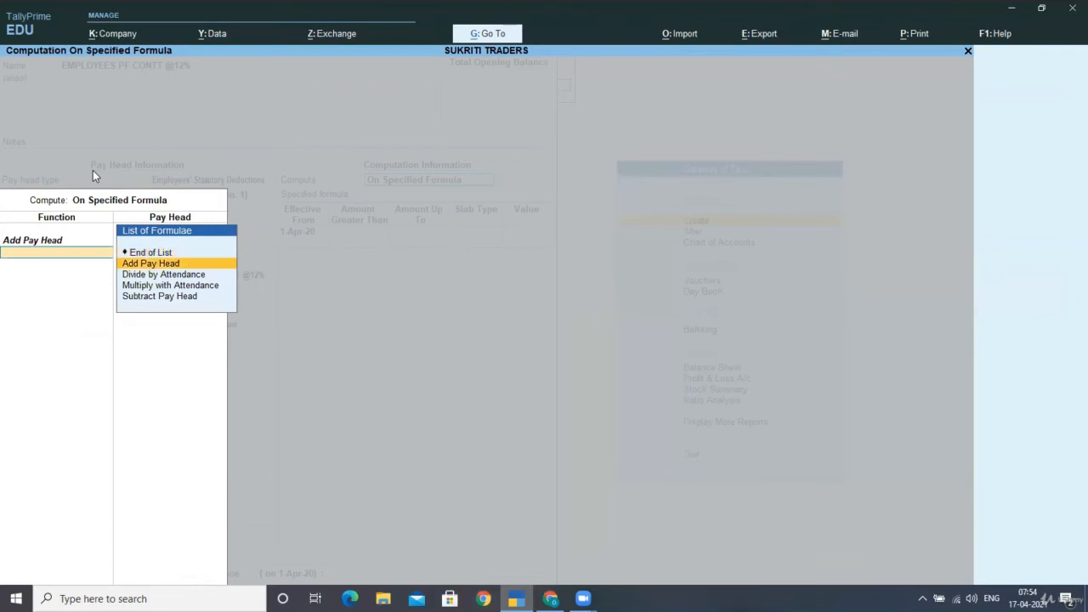
key(Up)
key(Return)
- Add slabs of 12 percent up to 6,500 and a flat 780 value above that
key(Return)
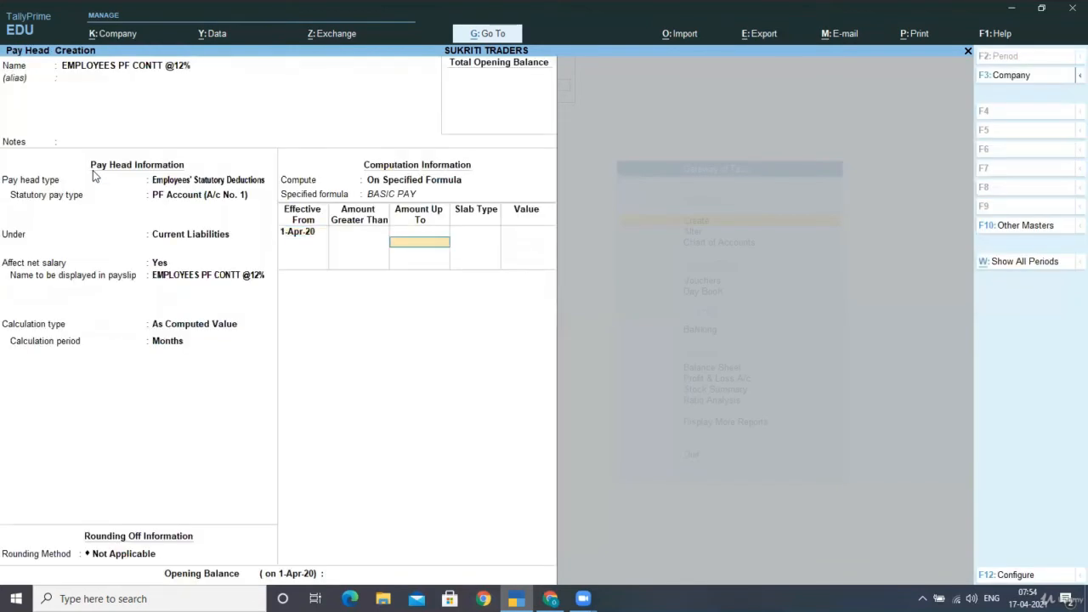
text(6500)
key(Return)
key(Return)
text(12)
key(Return)
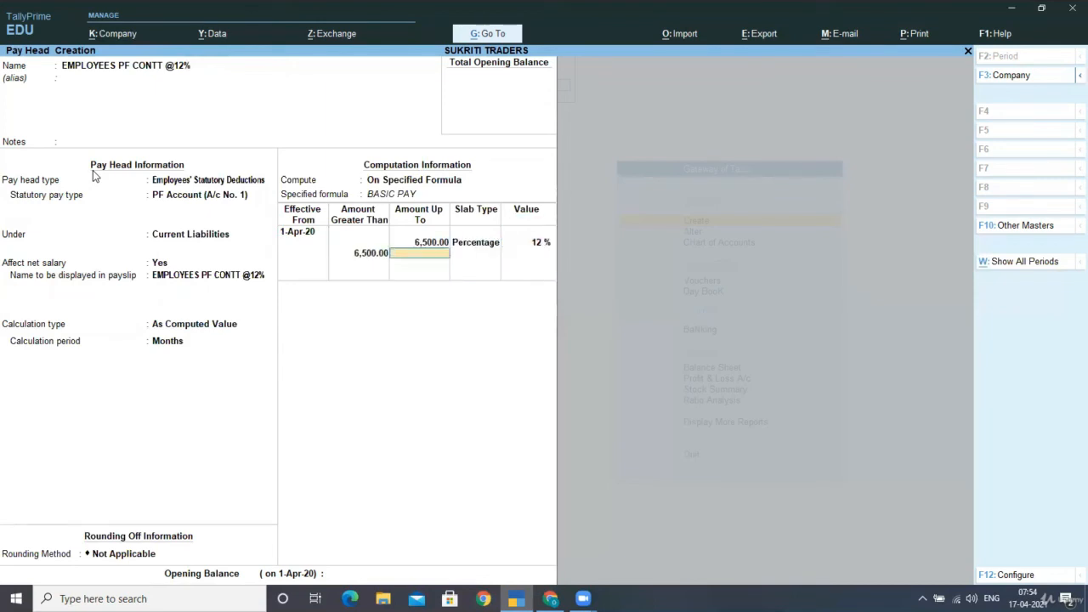
key(Return)
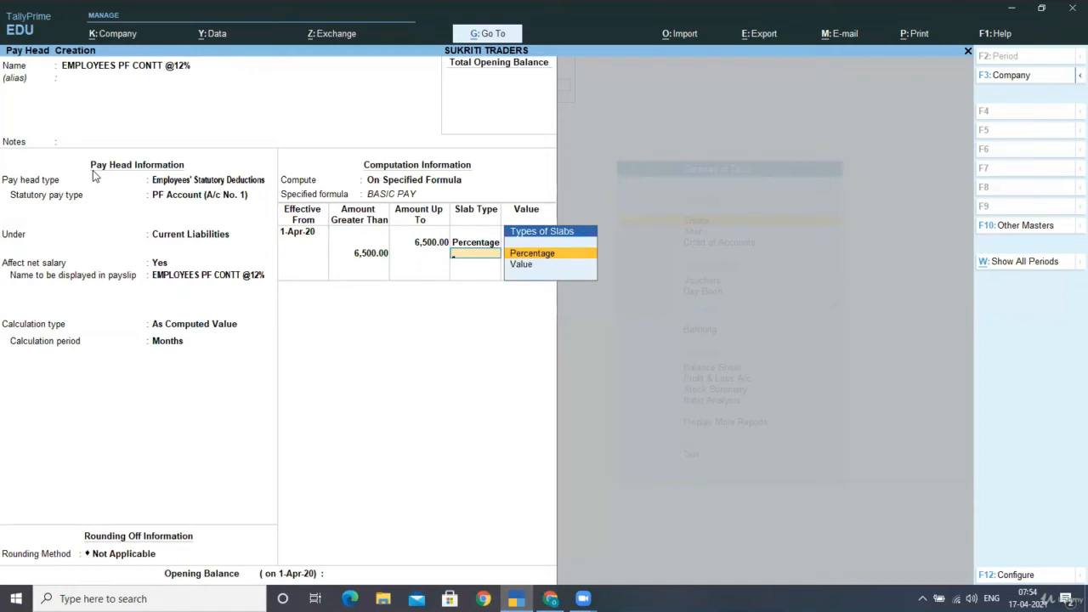
key(Down)
key(Return)
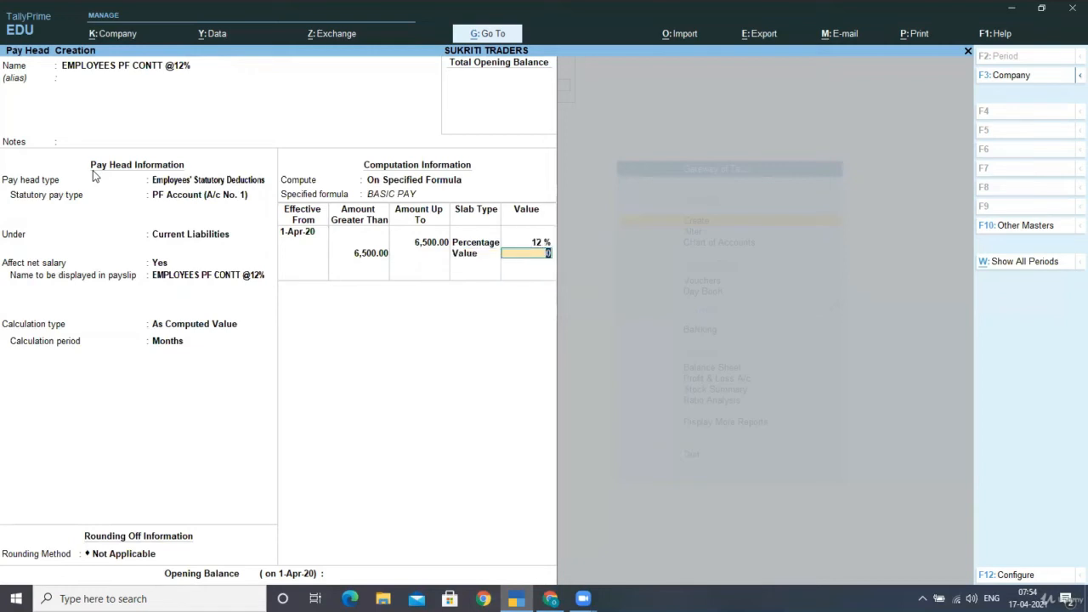
text(780)
key(Return)
key(Return)
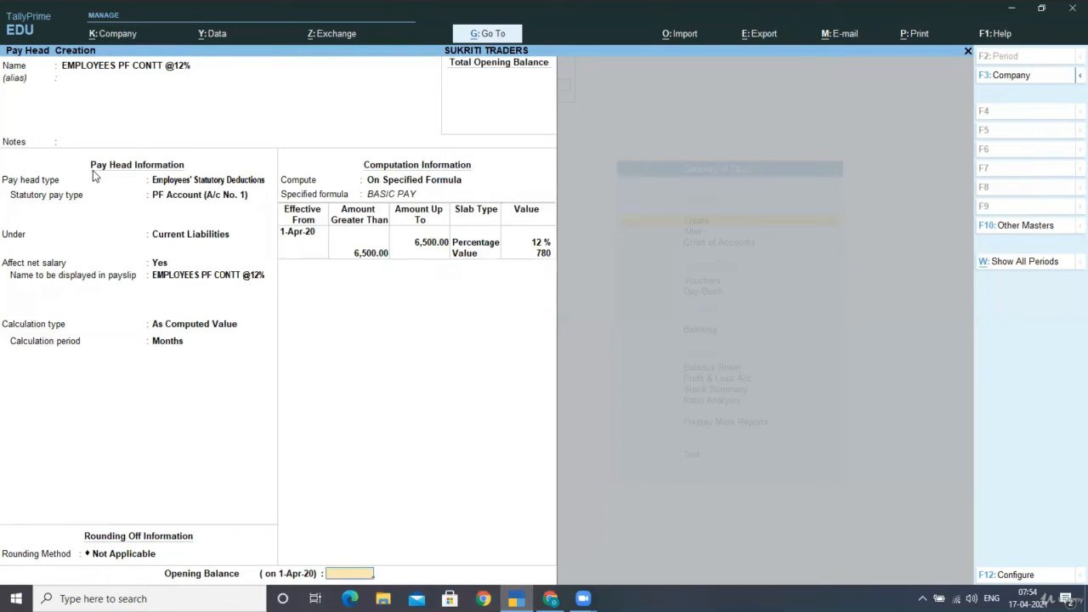
key(Return)
key(Return)
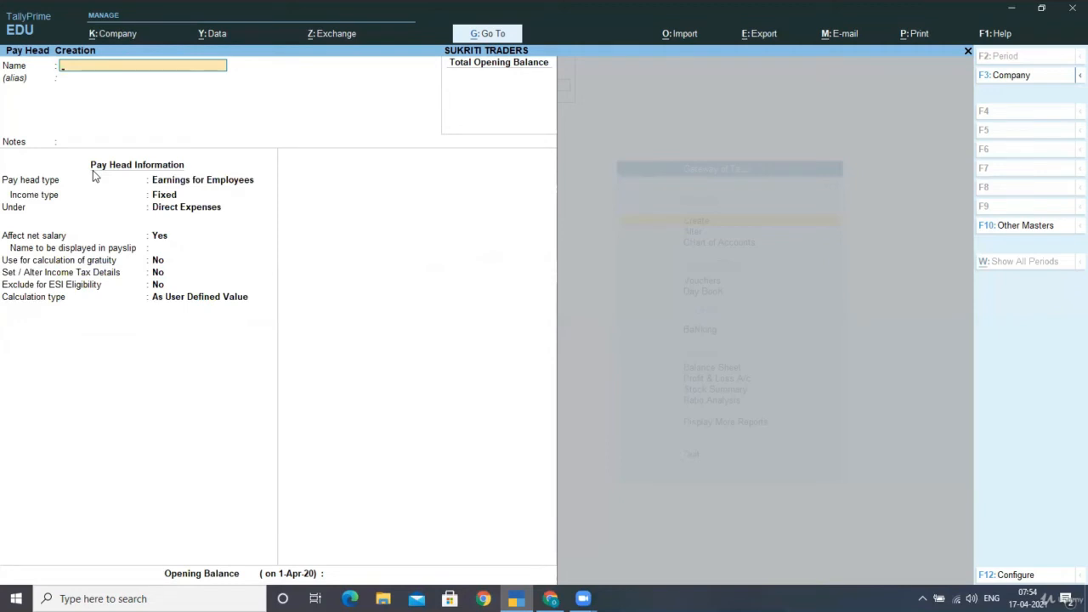
- Create PROFEWSSIONAL TAX as a monthly Professional Tax deduction under Current Liabilities, entering its registration number
text(PROFEWSSIONAL TAX)
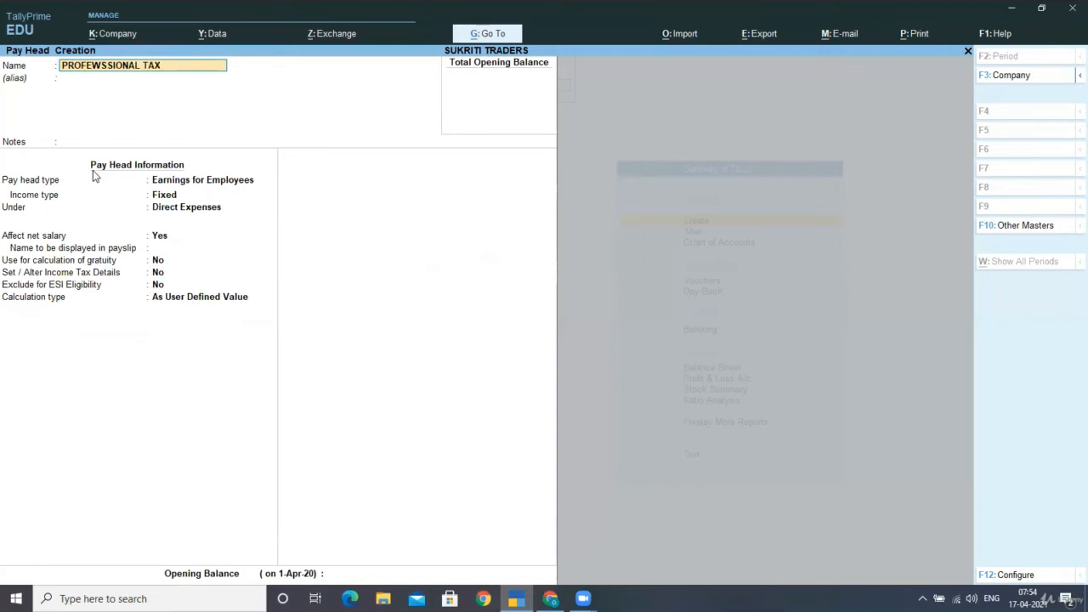
key(Return)
key(Return)
key(Return)
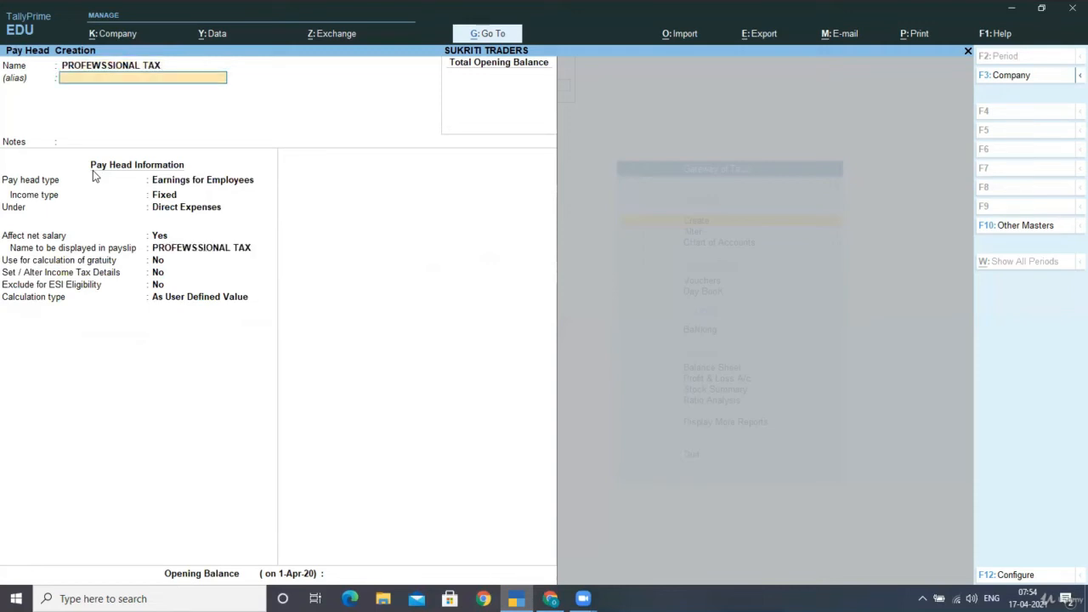
key(Down)
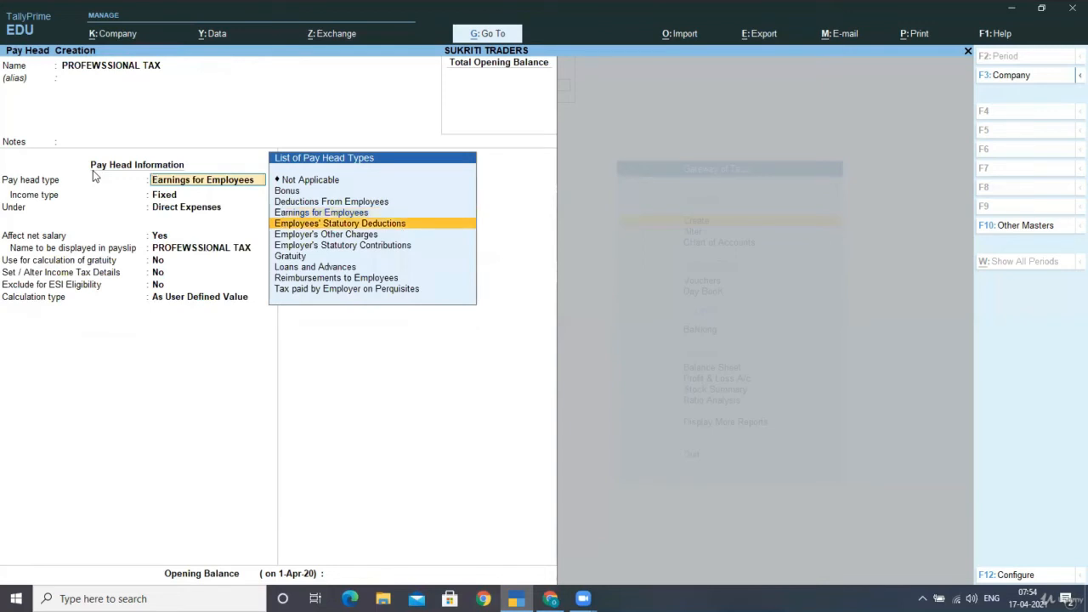
key(Return)
key(Down)
key(Down)
key(Down)
key(Down)
key(Down)
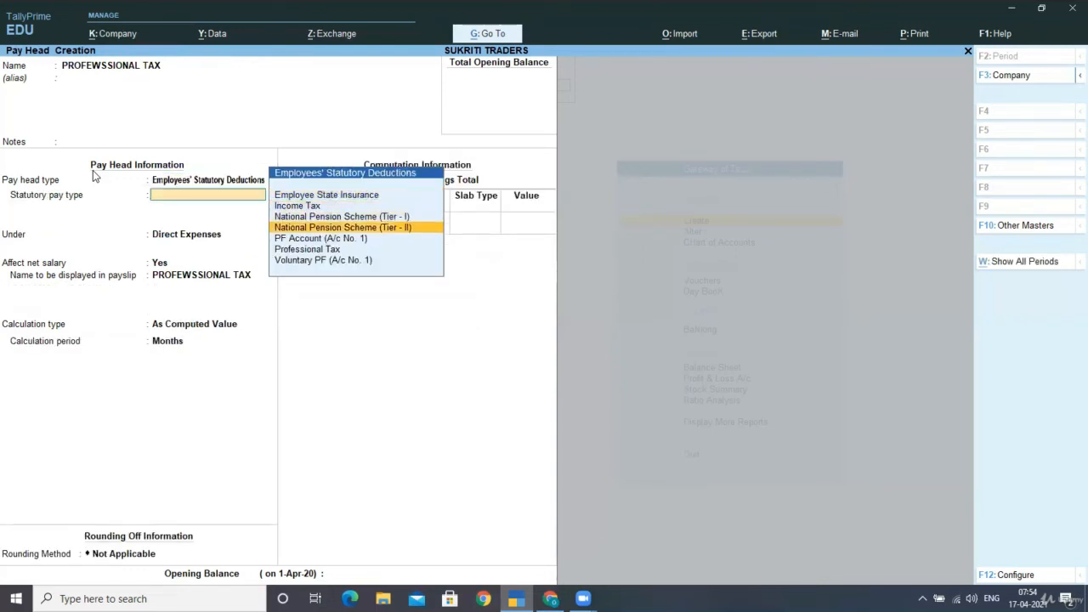
key(Return)
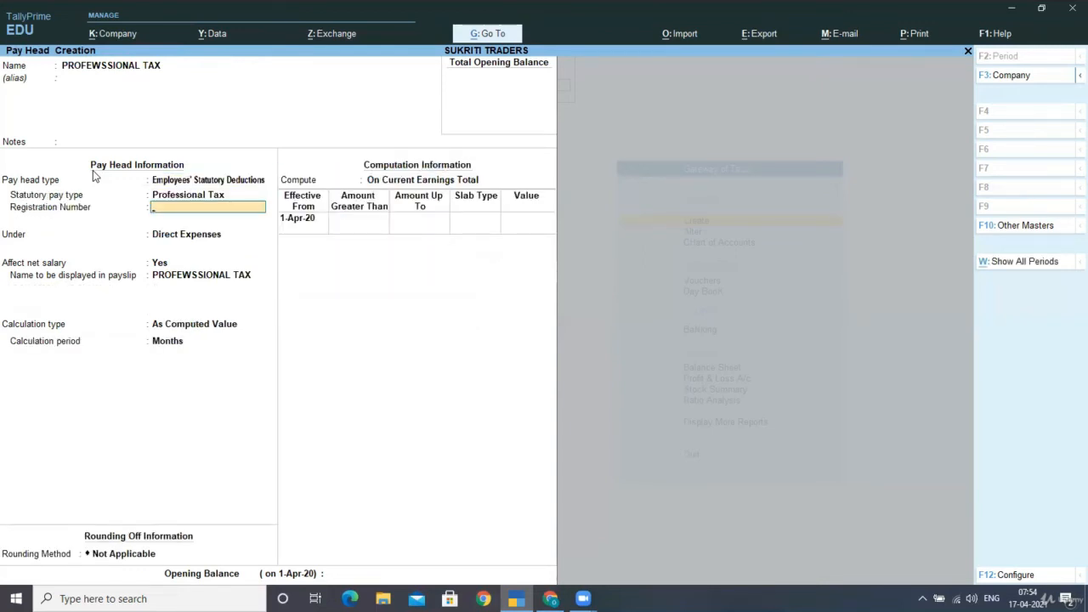
key(Return)
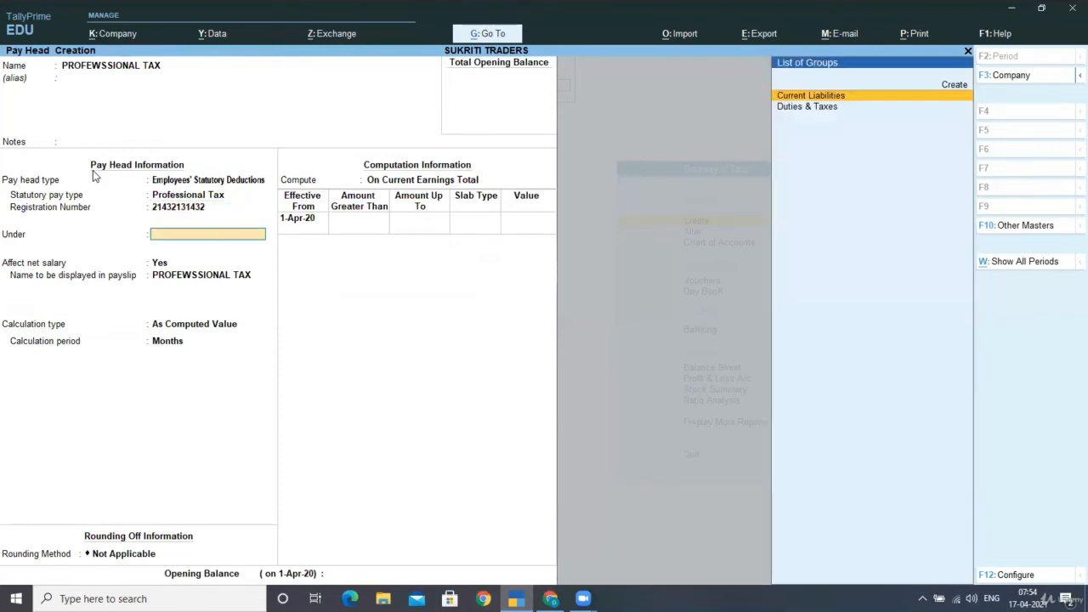
key(Return)
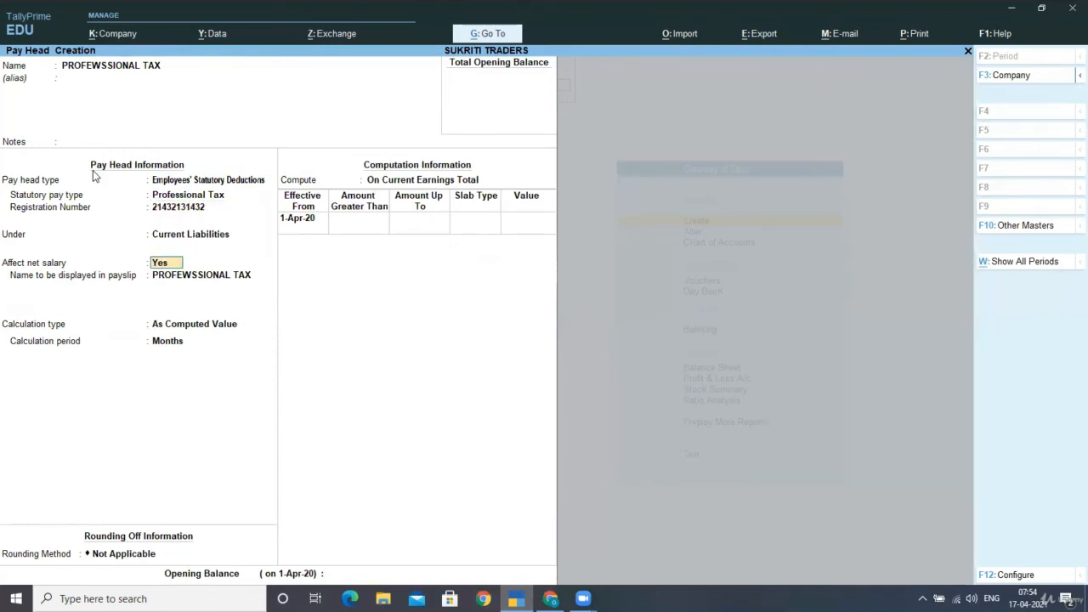
key(Return)
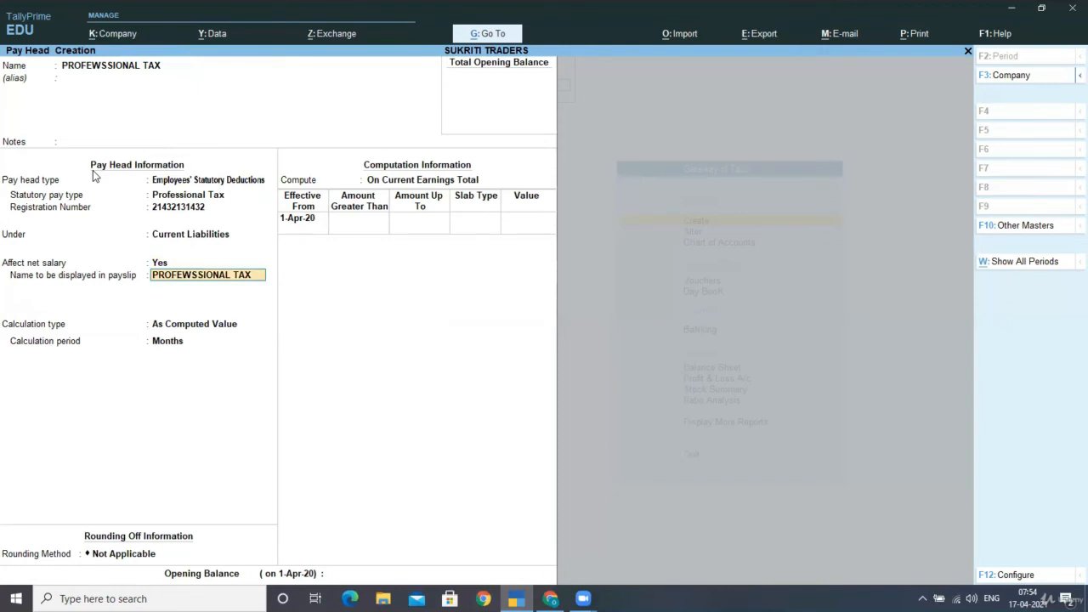
key(Return)
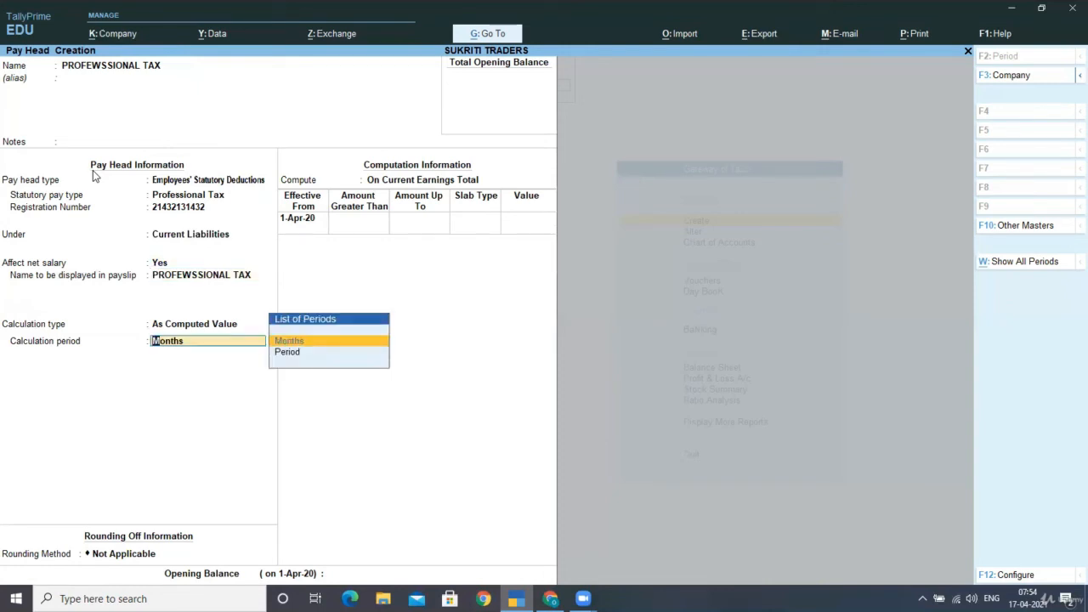
key(Return)
key(Return)
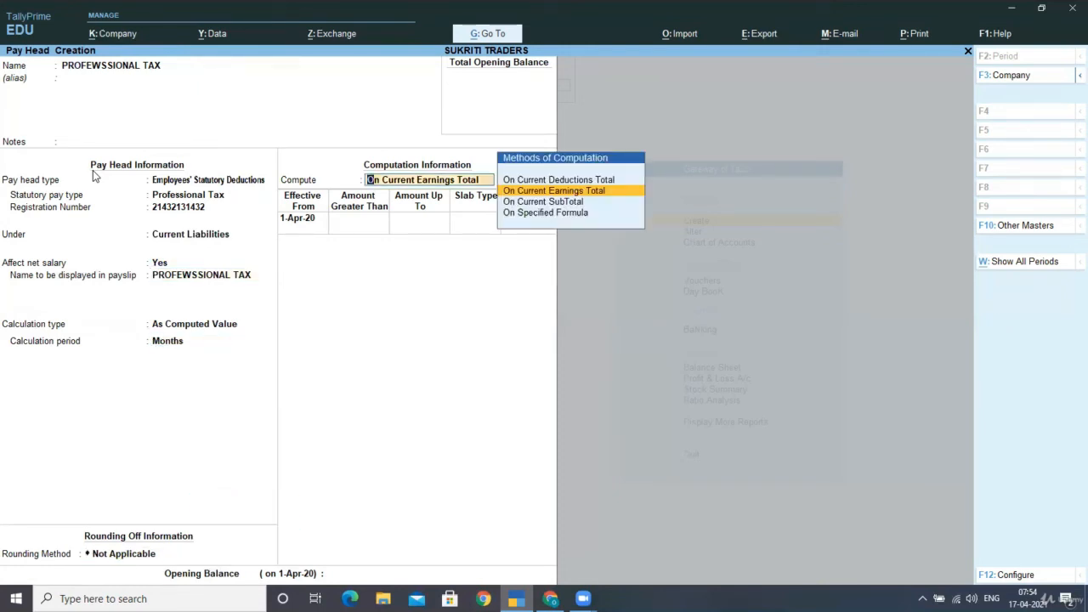
- Abandon the specified formula and compute the tax On Current Earnings Total
key(Down)
key(Down)
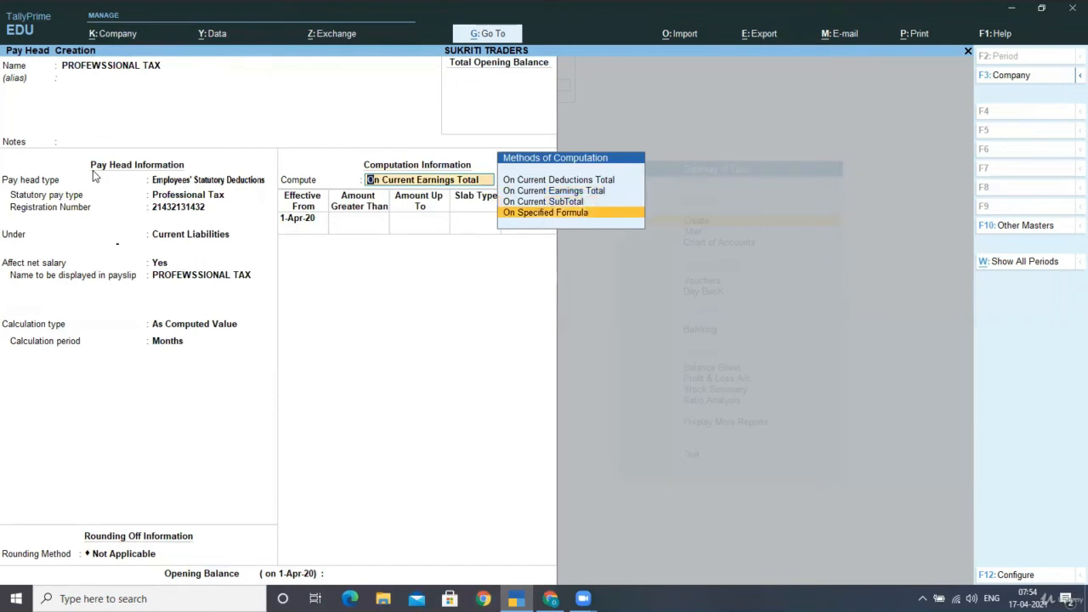
key(Return)
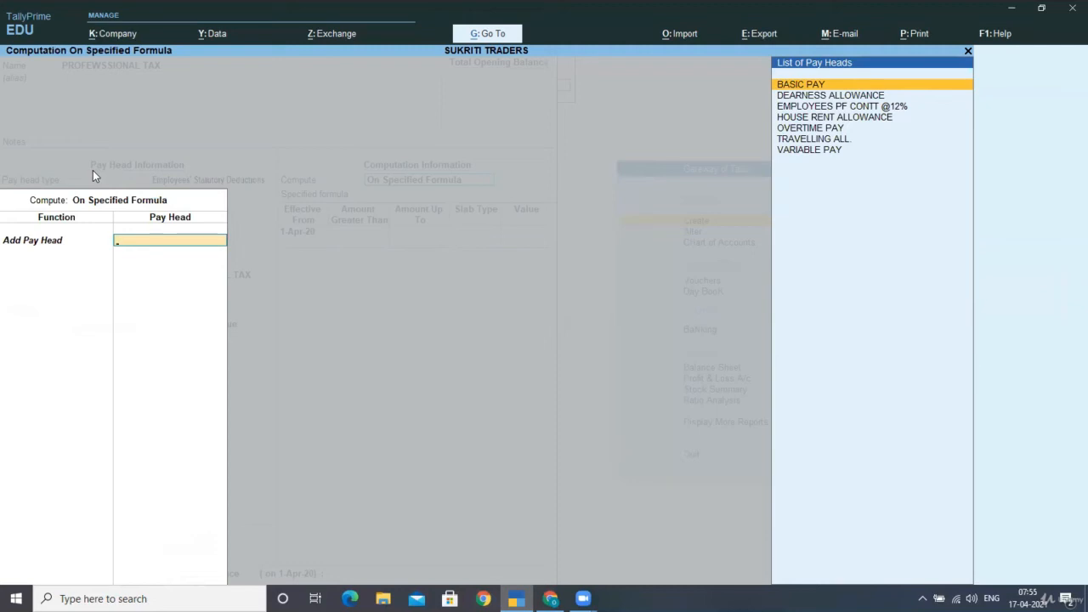
key(Escape)
key(y)
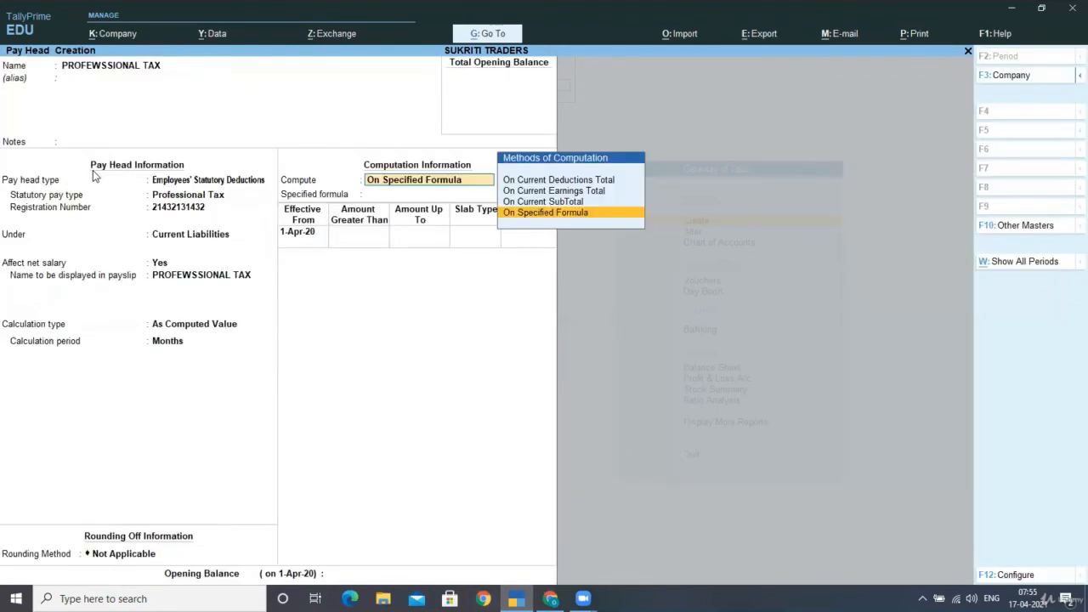
key(Up)
key(Up)
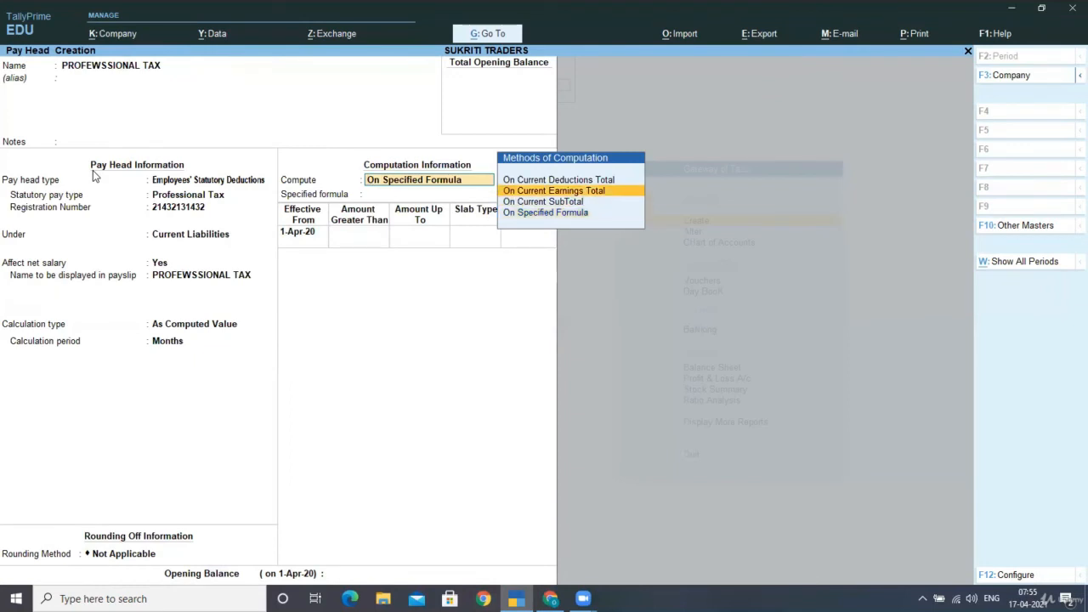
key(Return)
key(Return)
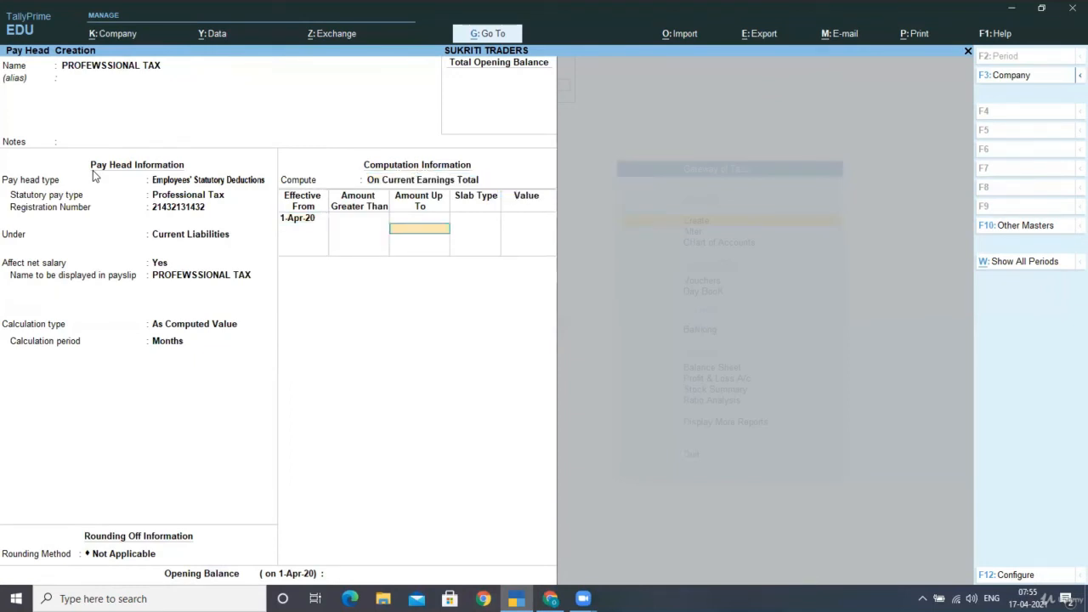
- Add a first slab with value 0 up to 5,000
text(5000)
key(Return)
key(Down)
key(Return)
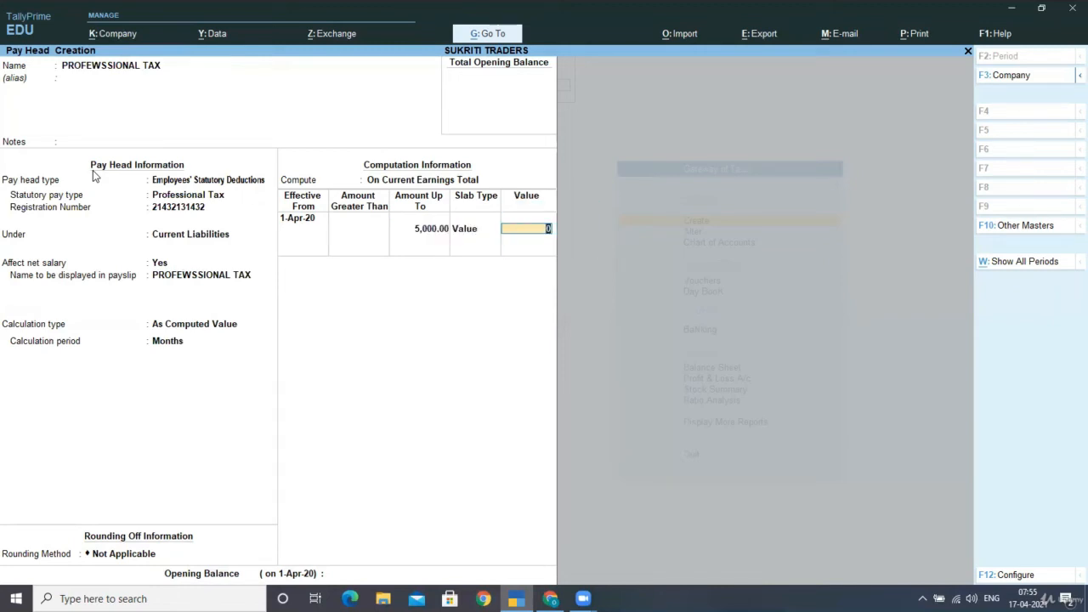
key(Return)
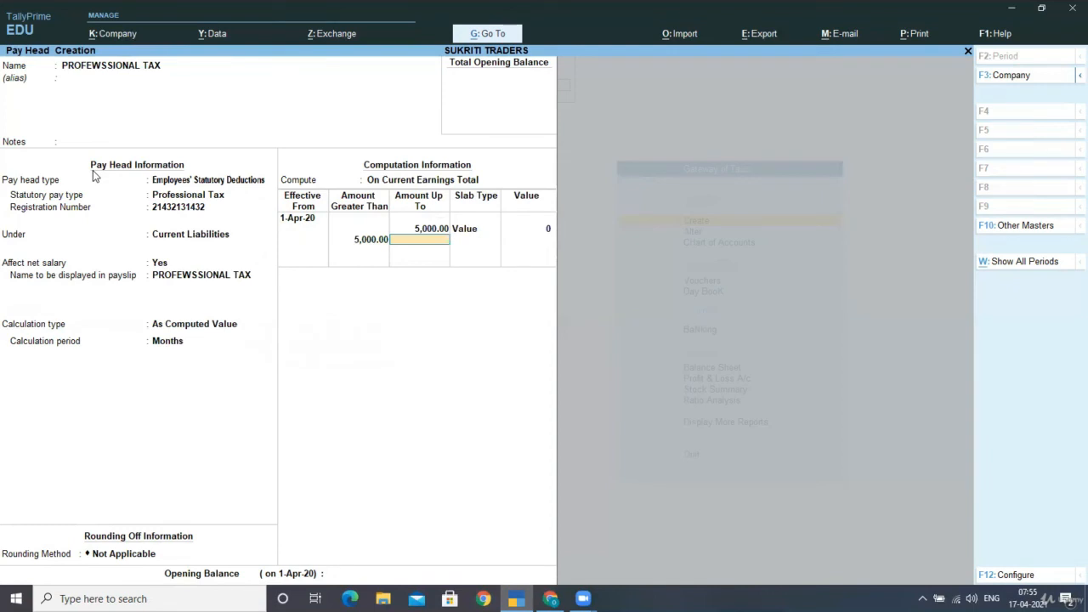
- Add a second slab with a flat 175 value up to 10,000
key(Return)
key(Down)
key(Return)
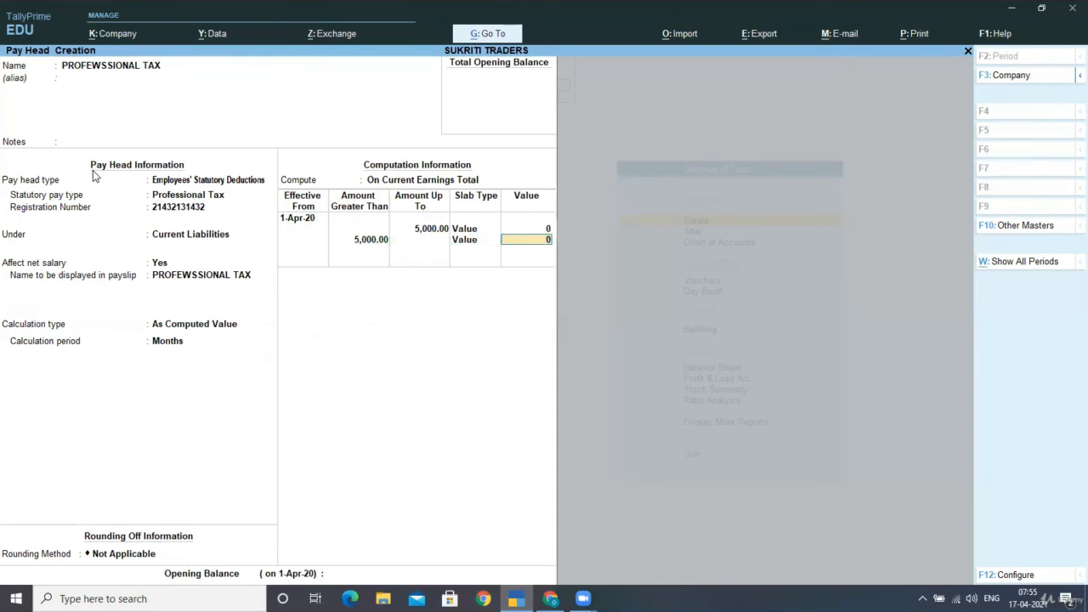
text(175)
key(BackSpace)
key(BackSpace)
key(BackSpace)
text(5)
key(BackSpace)
key(BackSpace)
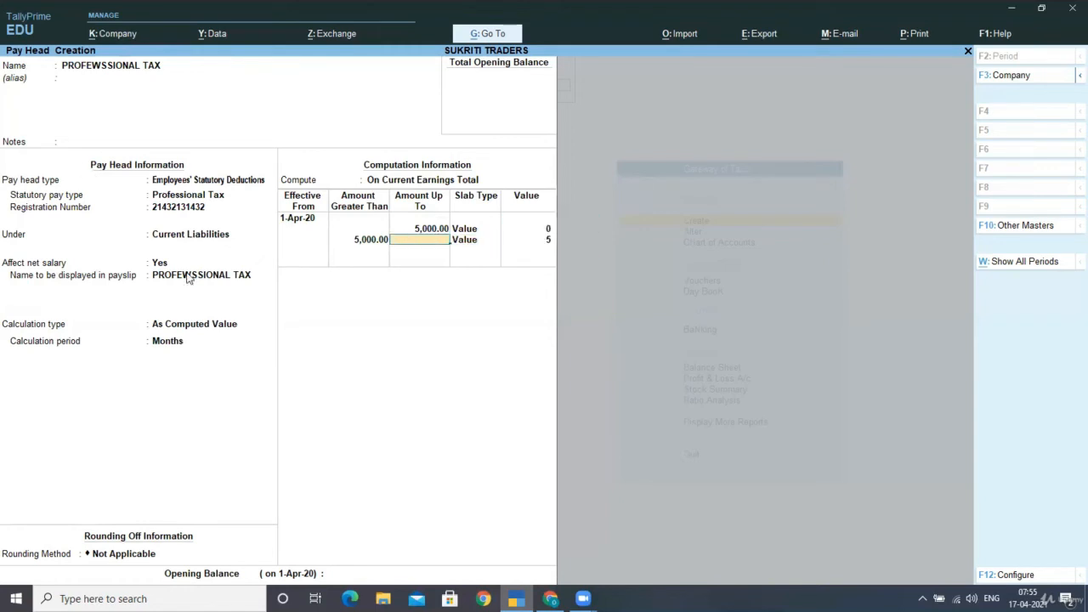
text(10000)
key(Return)
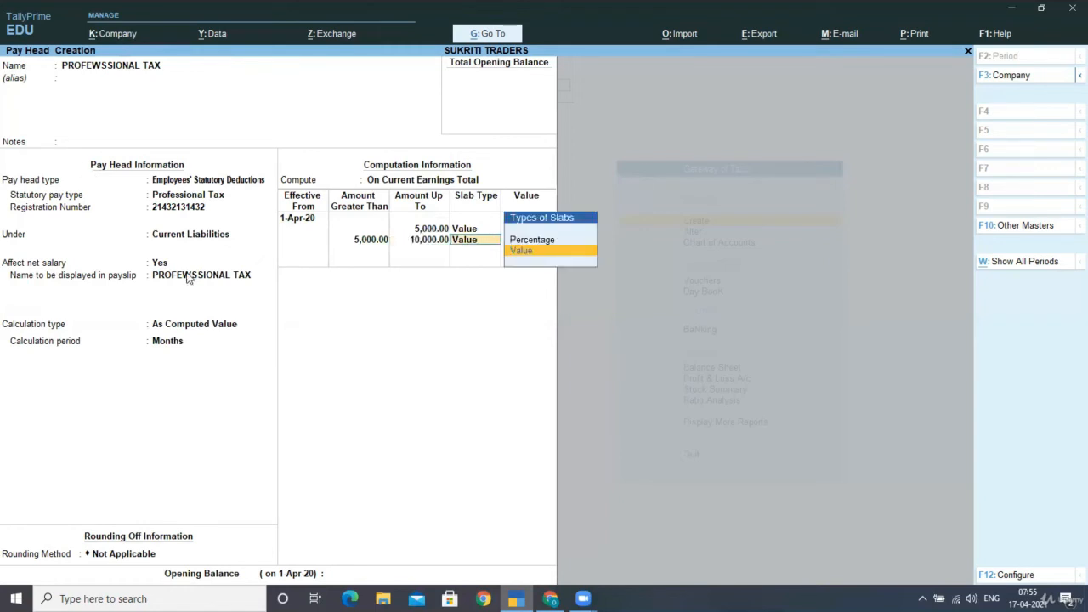
key(Return)
text(175)
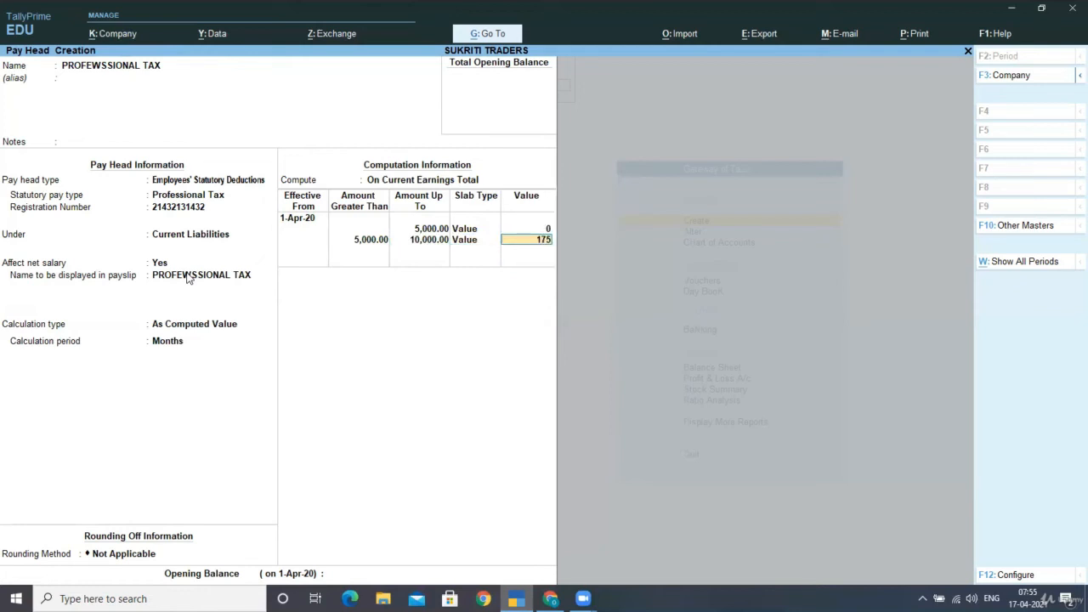
key(Return)
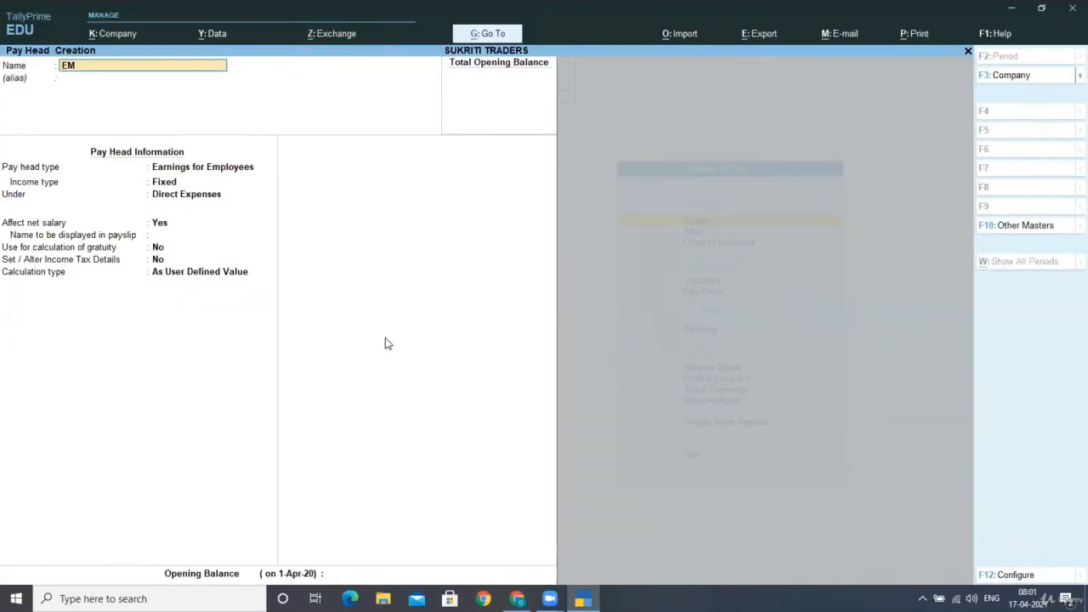
- Create EMPLOYER CONTT EPF @ 3.67% as an Employer's PF Account contribution under Indirect Expenses
text(PLOYER C)
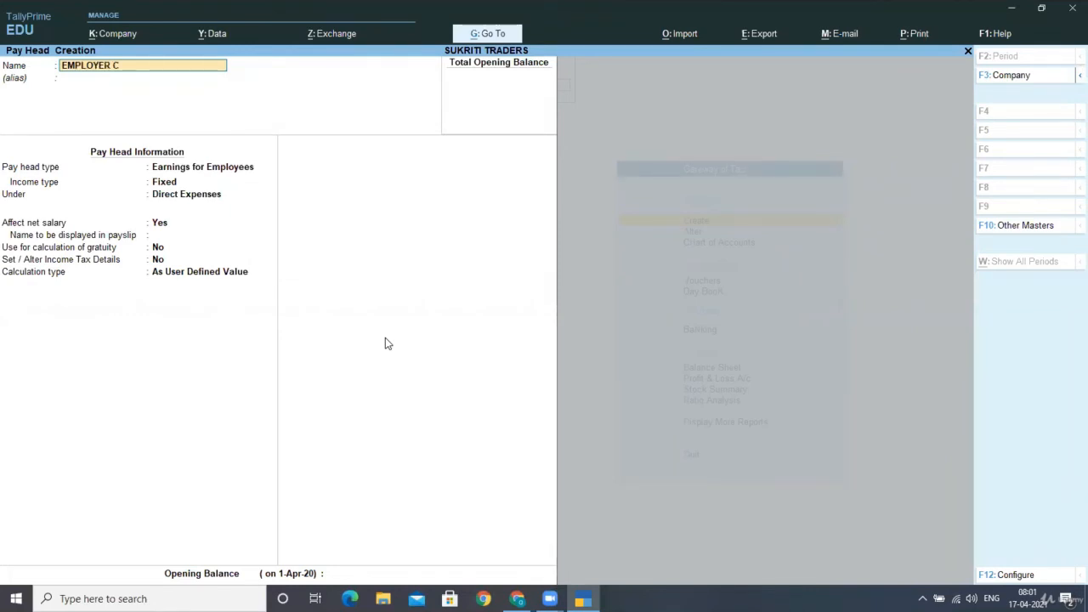
text(ONTT EPF @ 3.67%)
key(Return)
key(Return)
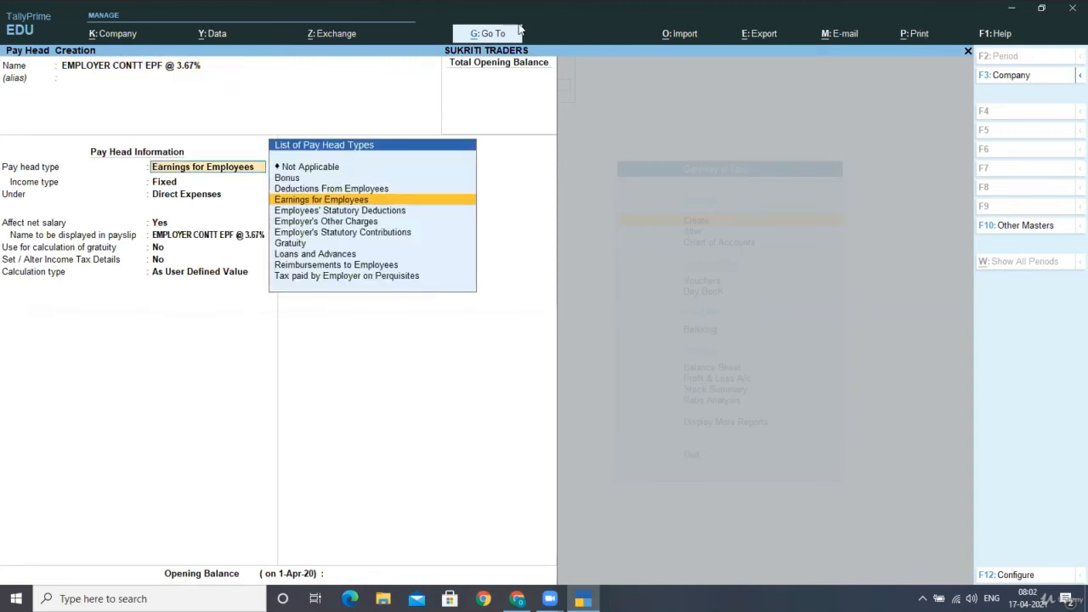
click(346, 236)
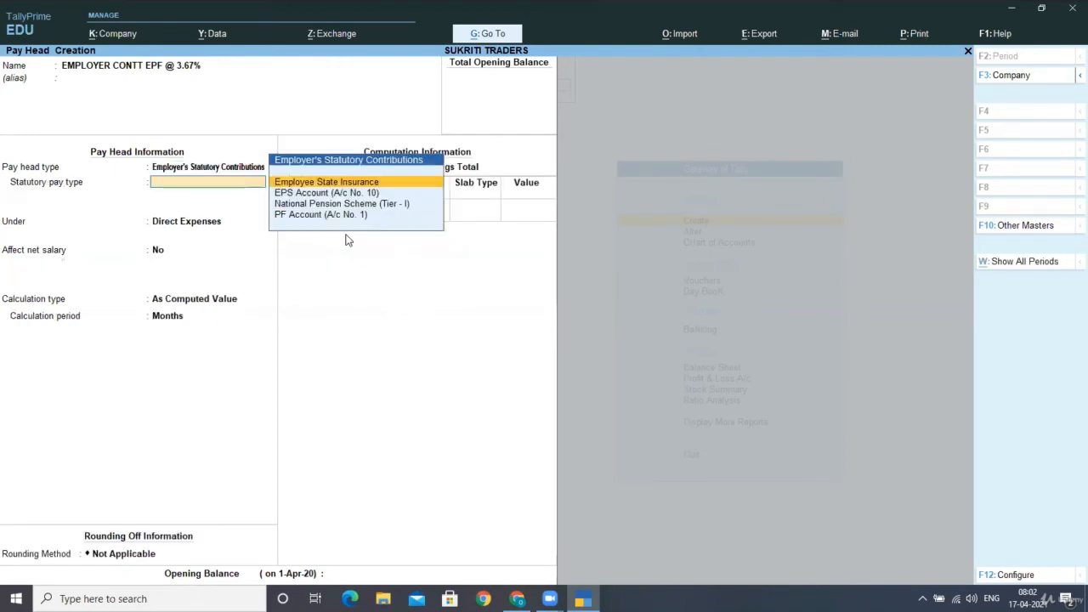
key(Down)
key(Down)
key(Down)
key(Return)
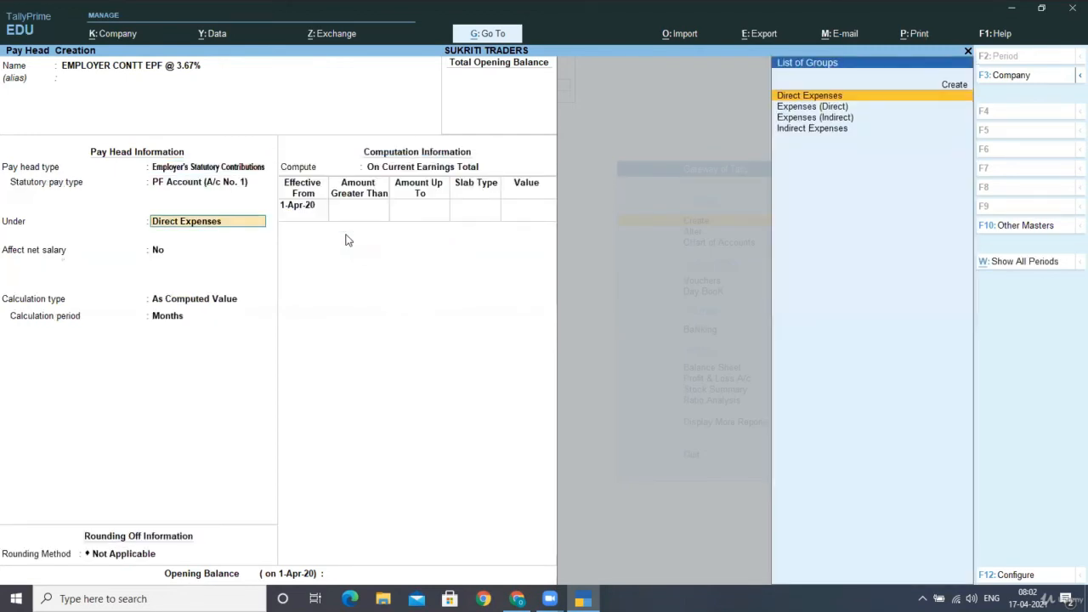
key(Down)
key(Down)
key(Down)
key(Return)
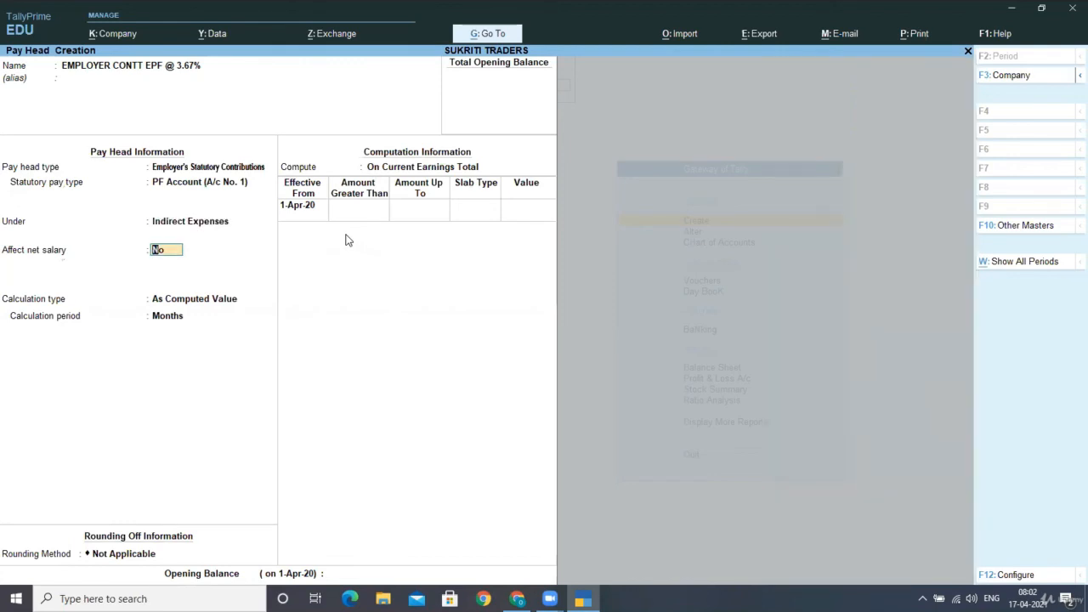
key(Return)
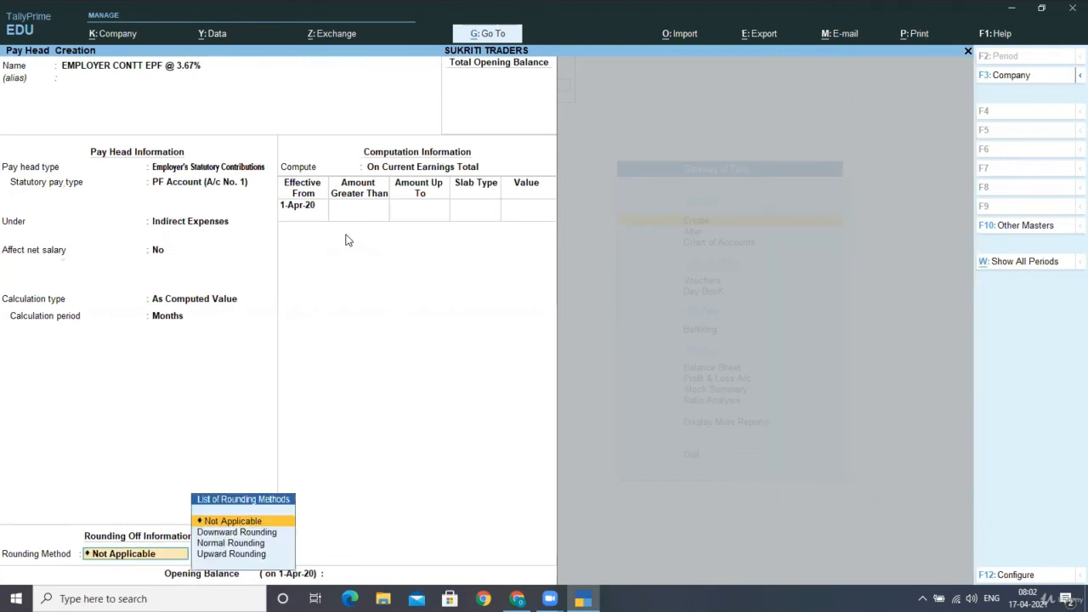
key(Return)
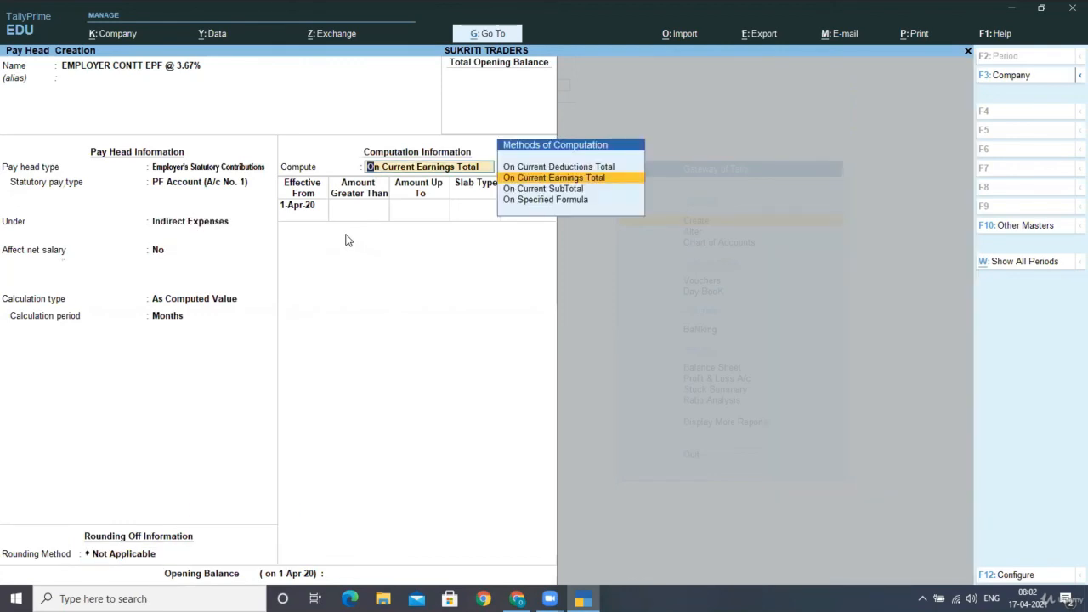
key(Down)
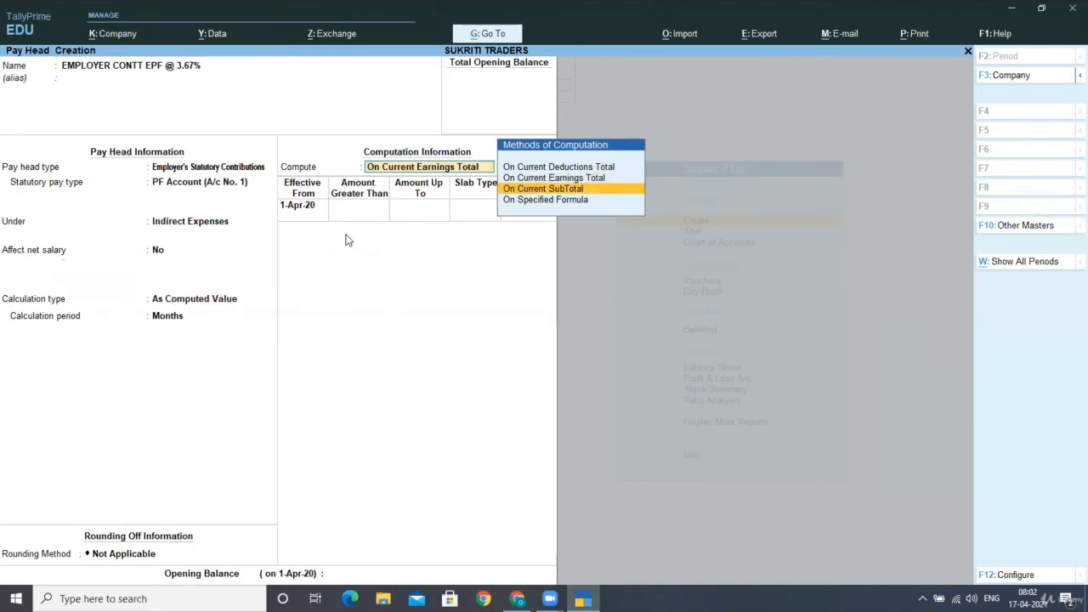
key(Down)
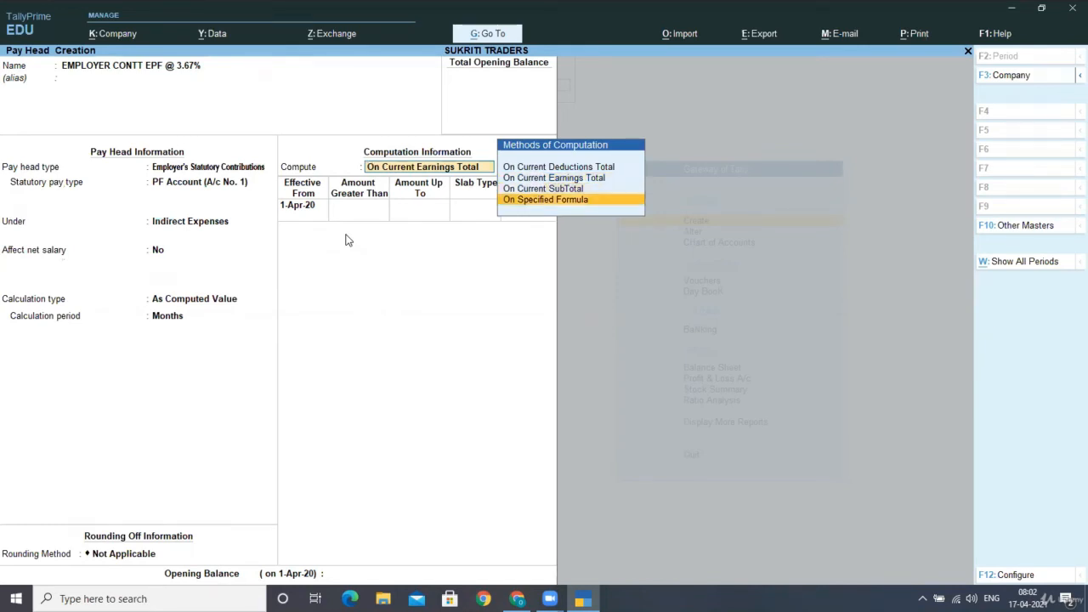
key(Return)
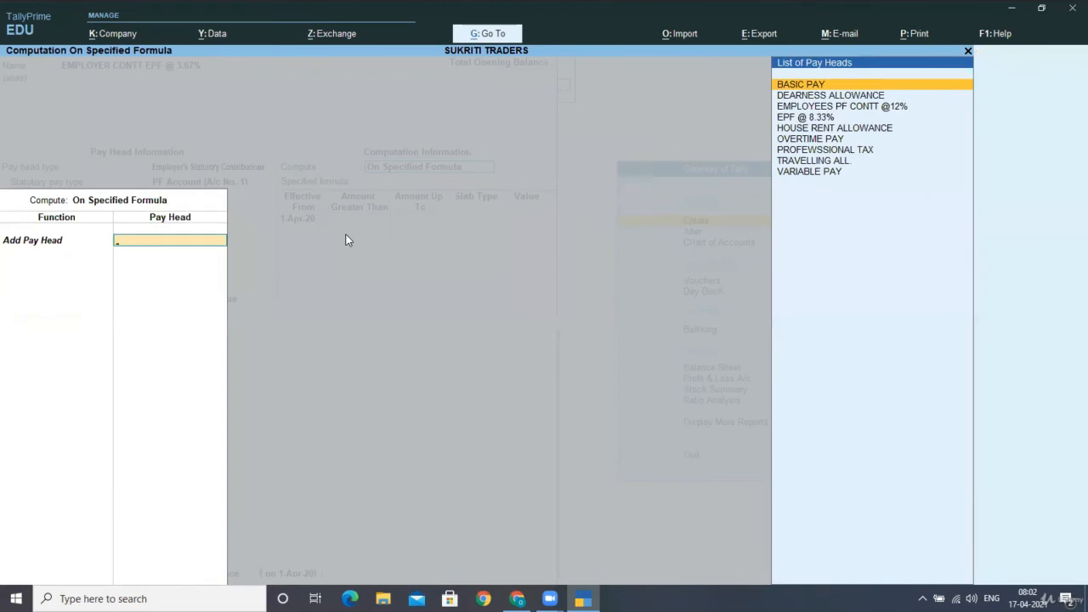
key(Down)
key(Down)
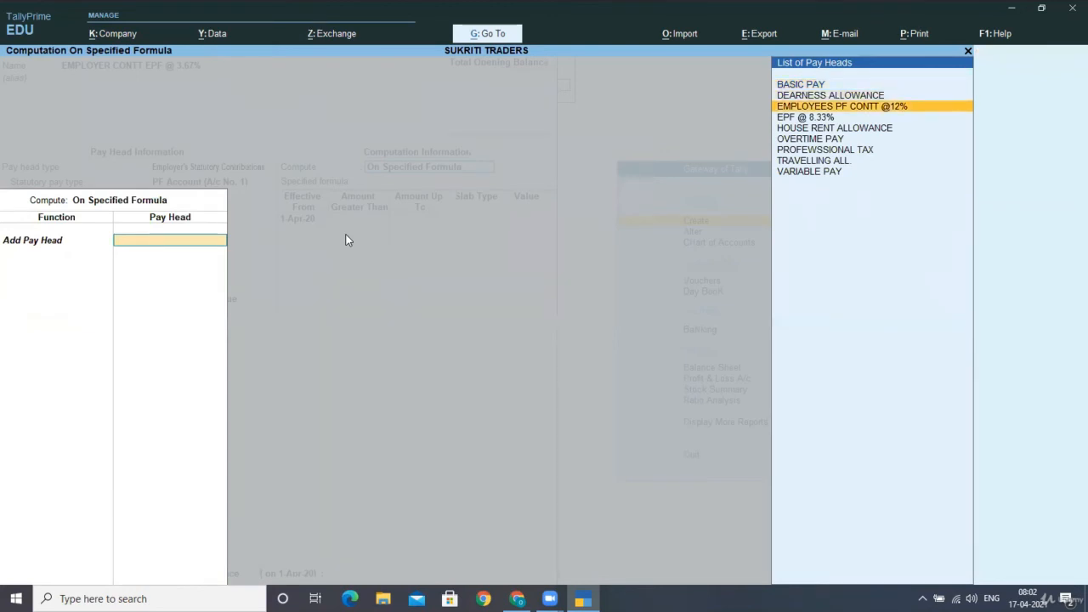
key(Return)
key(Down)
key(Down)
key(Down)
key(Down)
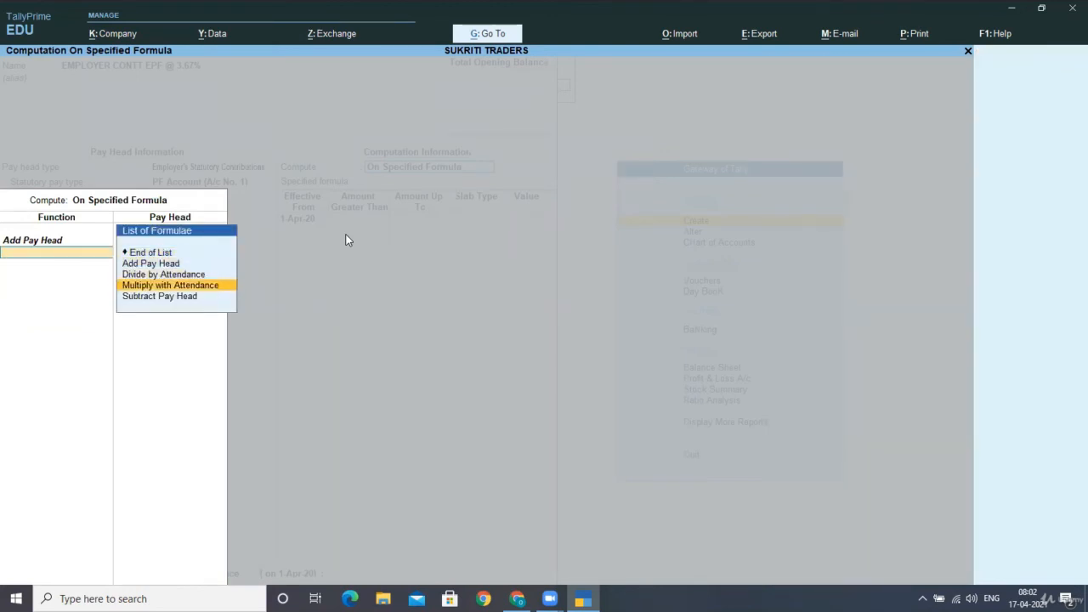
key(Return)
key(Down)
key(Down)
key(Down)
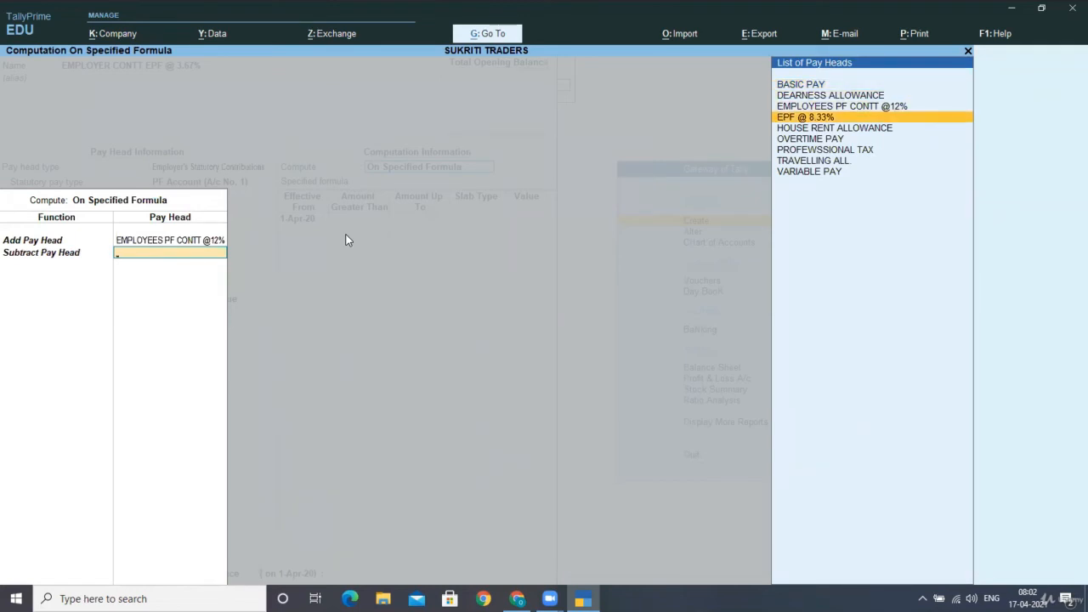
key(Return)
key(Return)
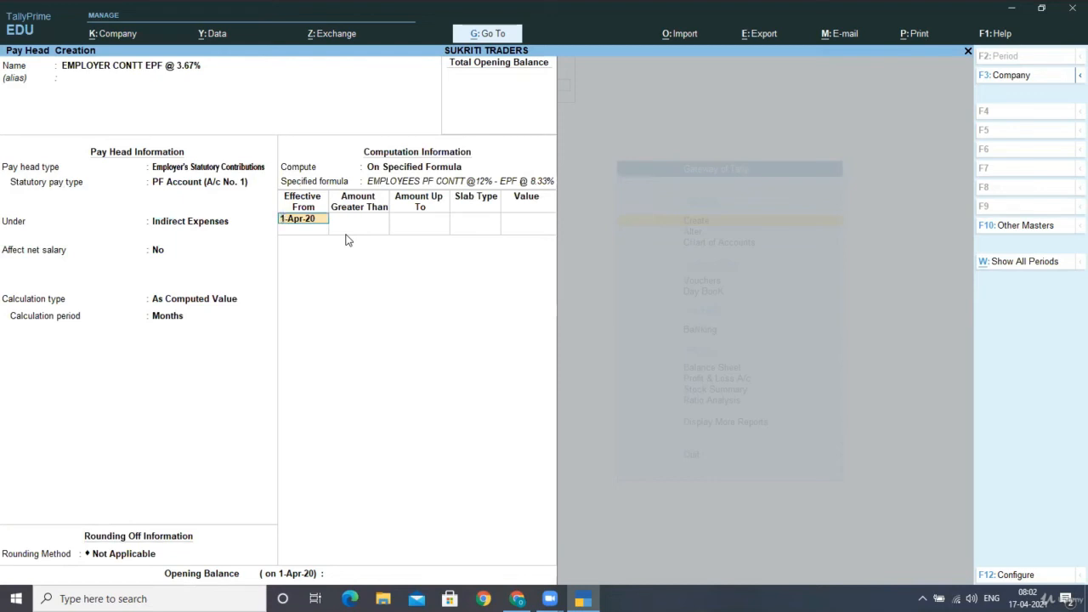
- Set a 100 percent slab from 1-Apr-20, save, and name the next pay head SALARY PAYABLE
key(Return)
key(Return)
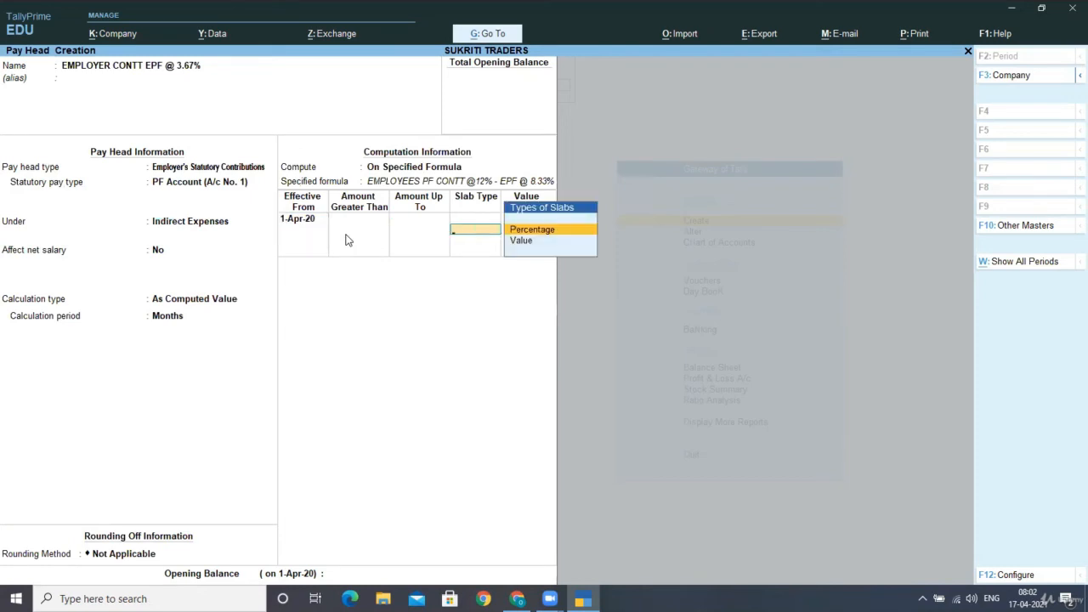
key(Return)
text(100)
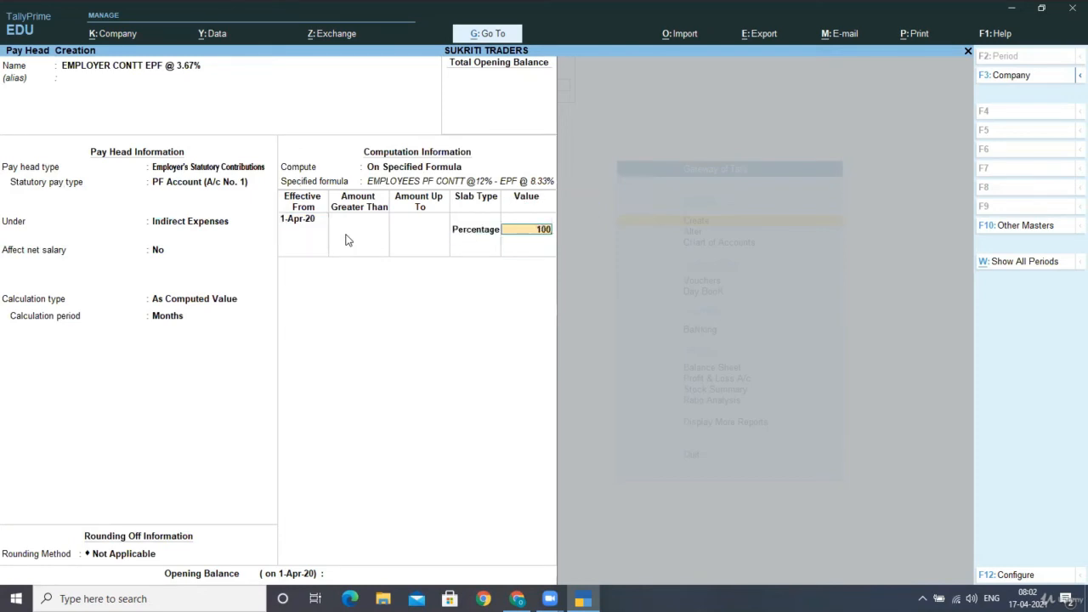
key(Return)
key(Return)
key(Return)
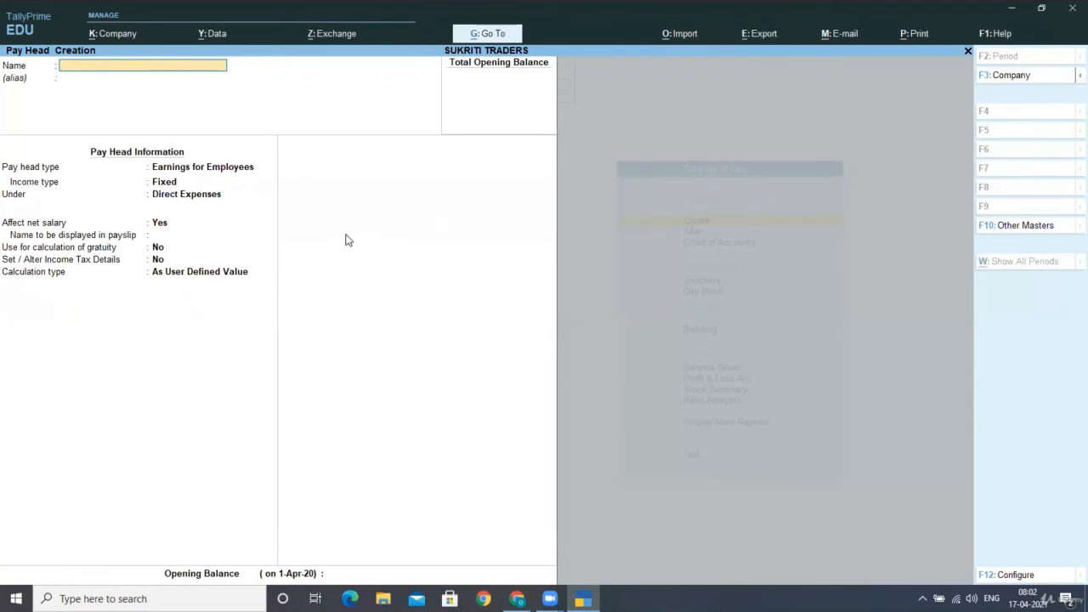
text(SALARY PAYABLE)
- Define SALARY PAYABLE as a Not Applicable pay head under Current Liabilities
key(Return)
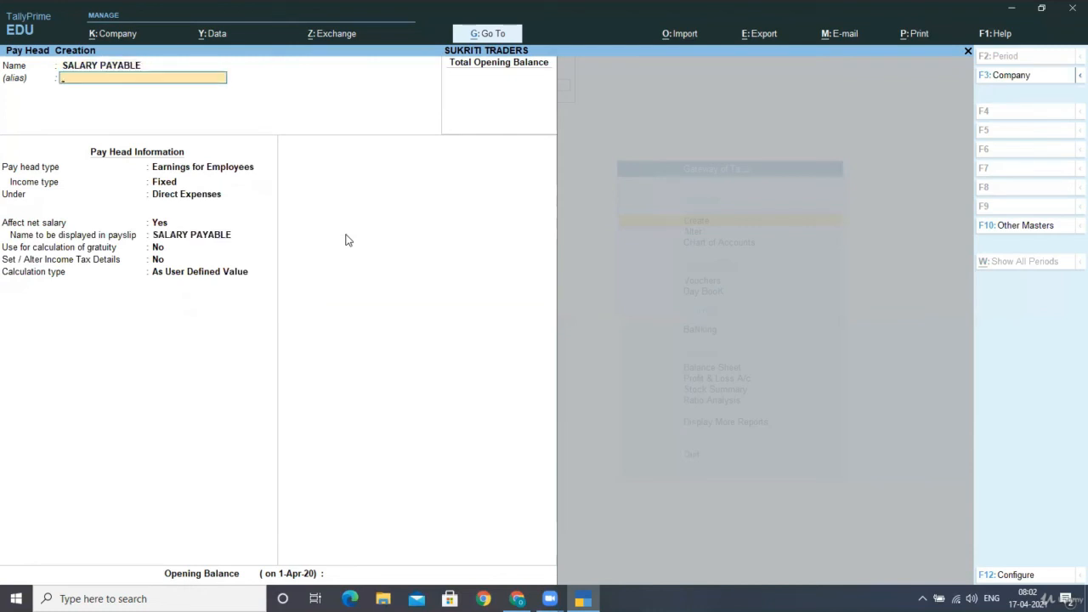
key(Return)
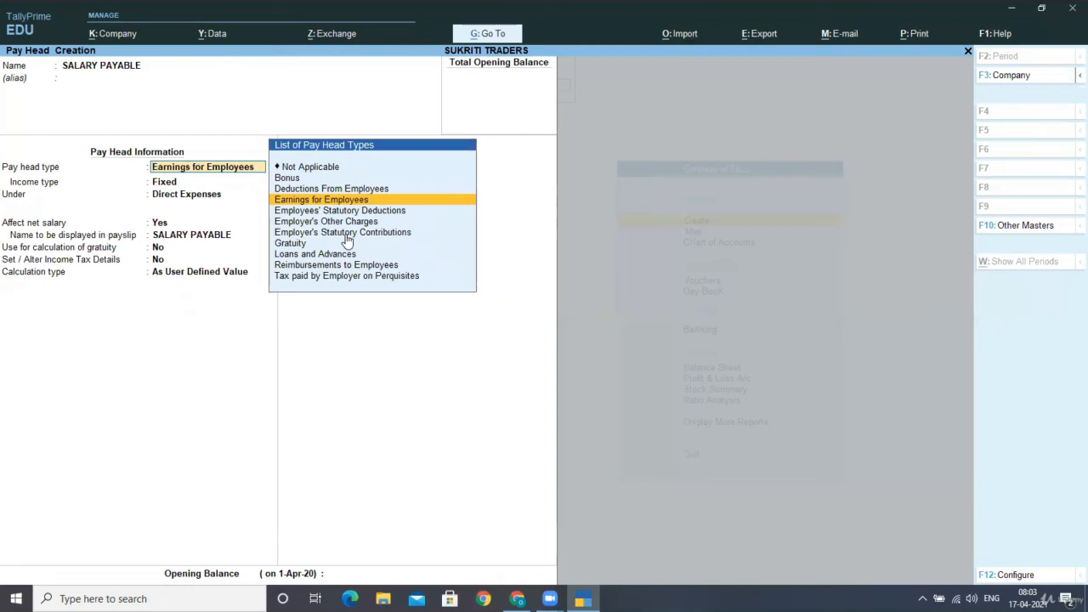
key(Up)
key(Up)
key(Up)
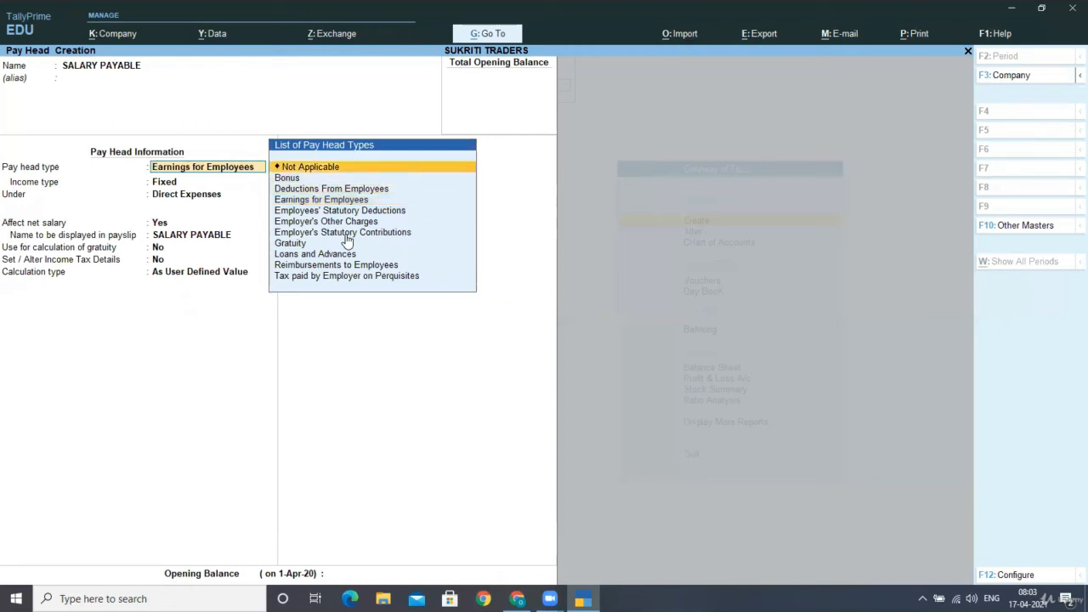
key(Return)
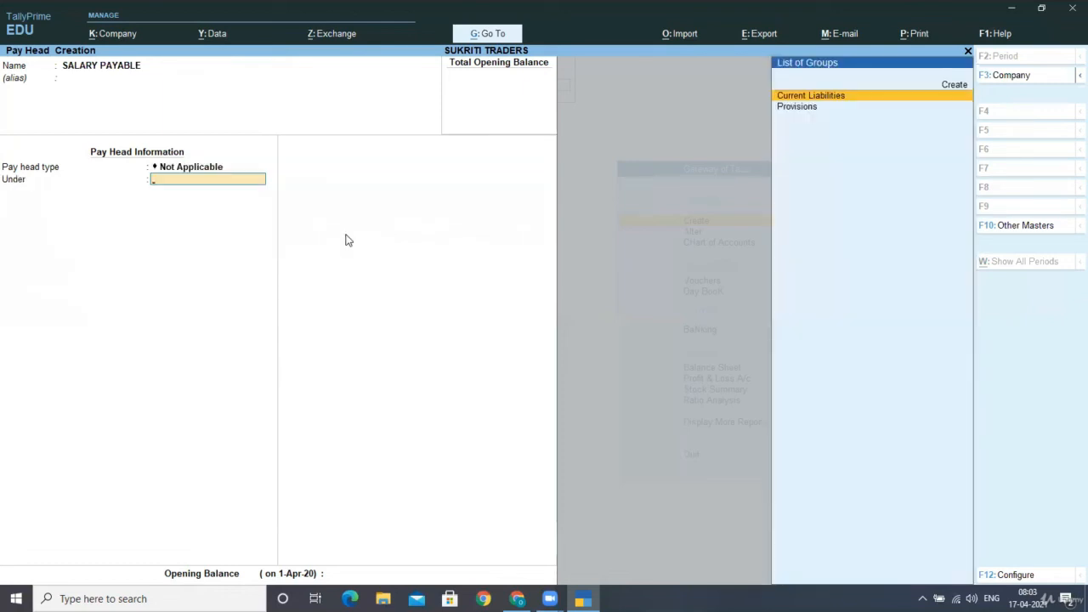
key(Return)
- Save SALARY PAYABLE and create PF PAYABLE as Not Applicable under Current Liabilities
key(Return)
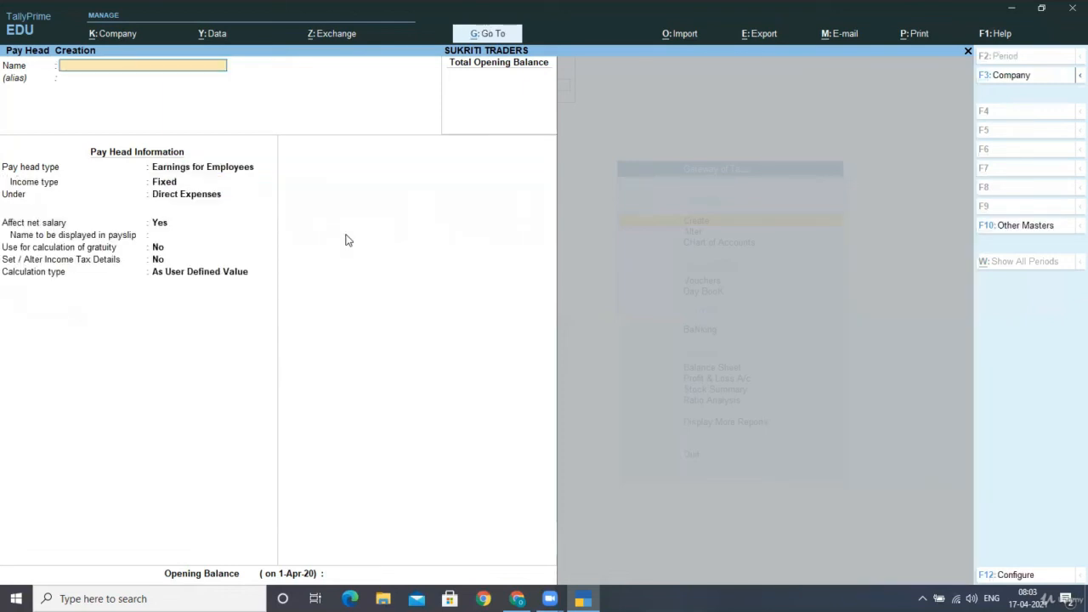
text(PF PAYABLE)
key(Return)
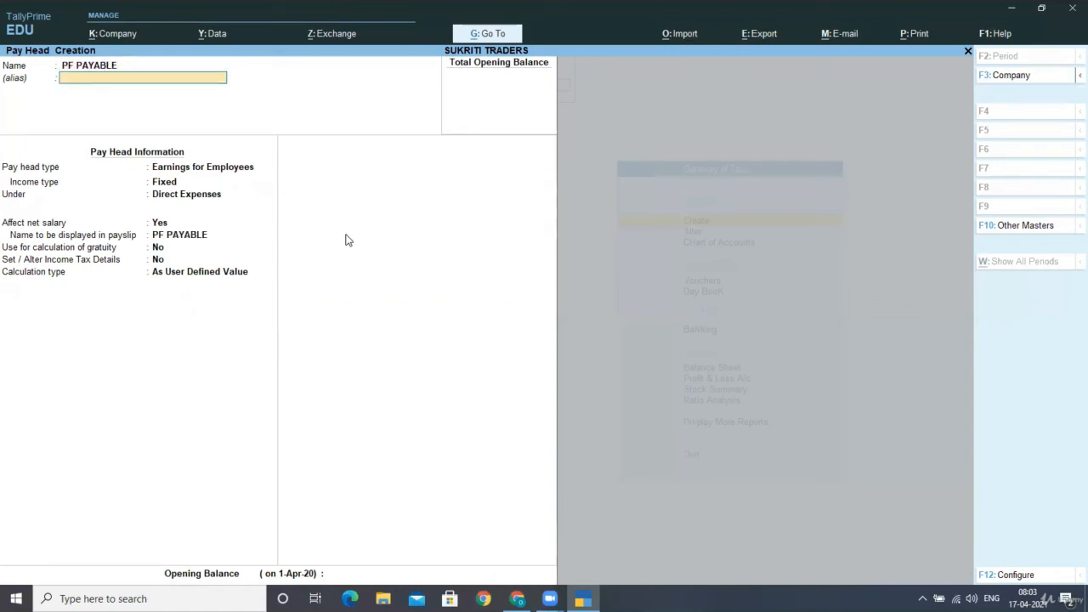
key(Return)
key(Up)
key(Up)
key(Up)
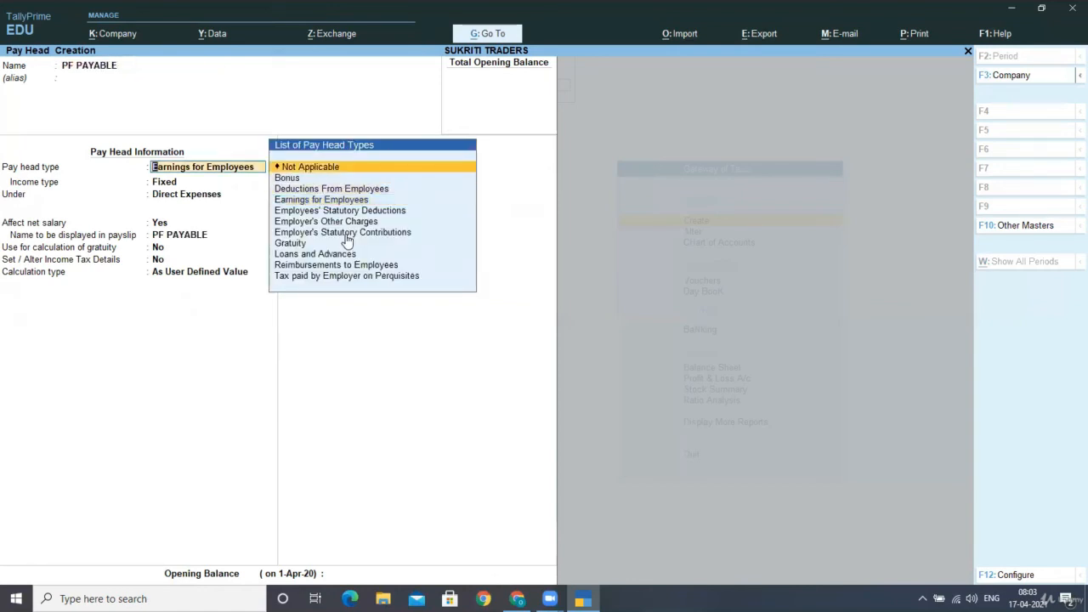
key(Return)
key(Return)
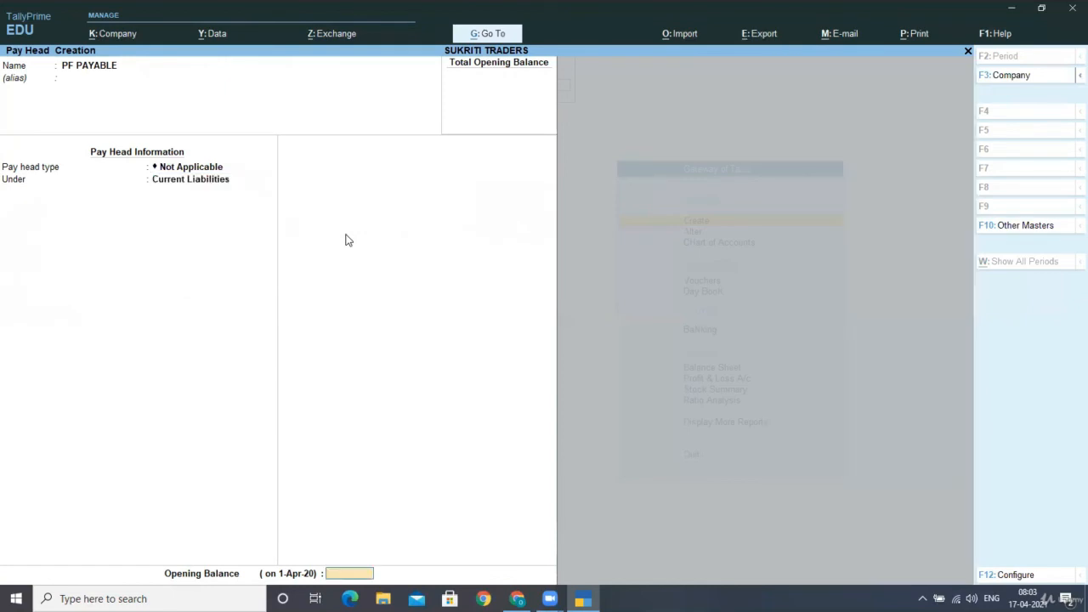
key(Return)
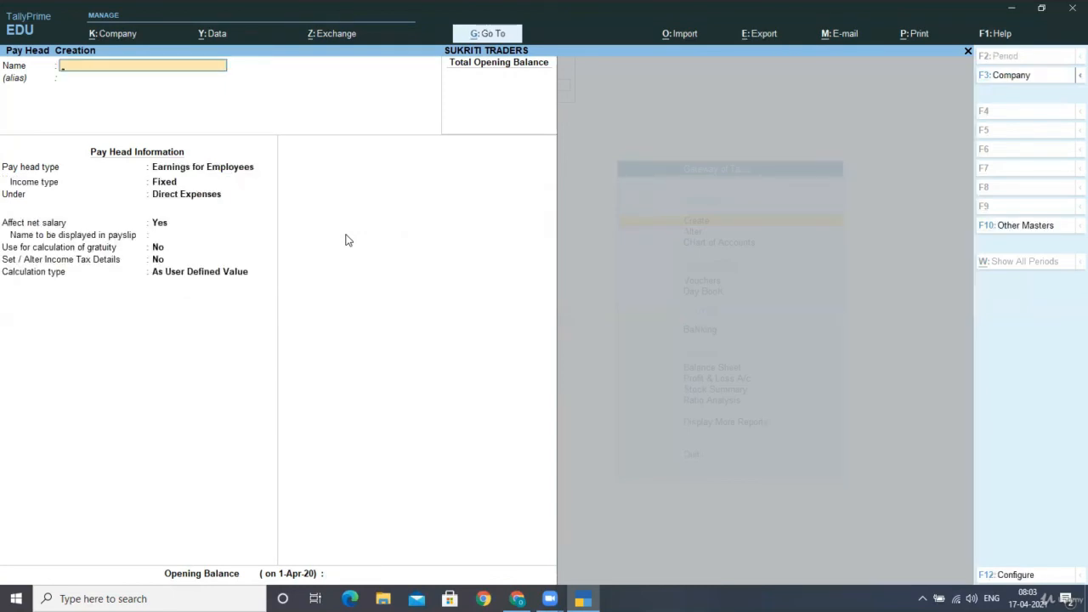
- Leave pay head creation and go to Alter > Define Salary
key(Escape)
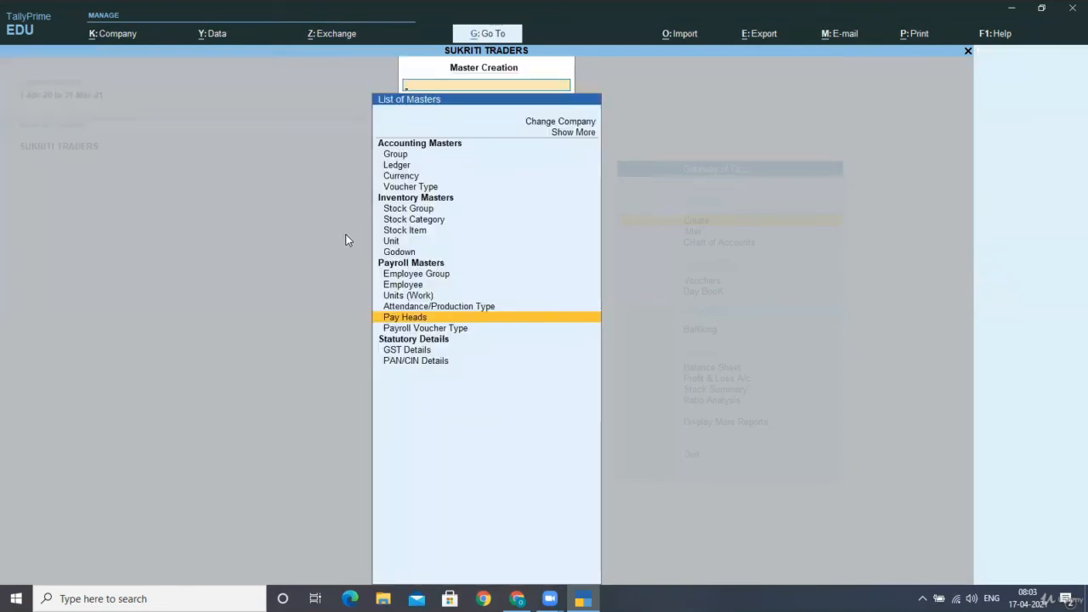
key(Down)
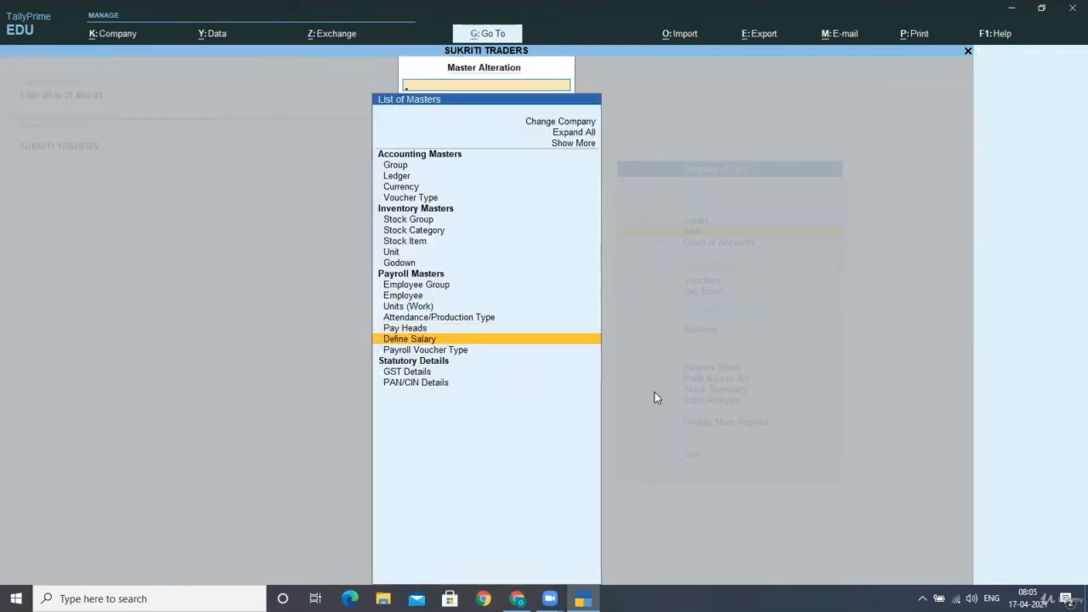
key(Down)
key(Up)
key(Return)
- Select the WORKERS group in the groups and employees list for salary definition
key(Down)
key(Down)
key(Down)
key(Down)
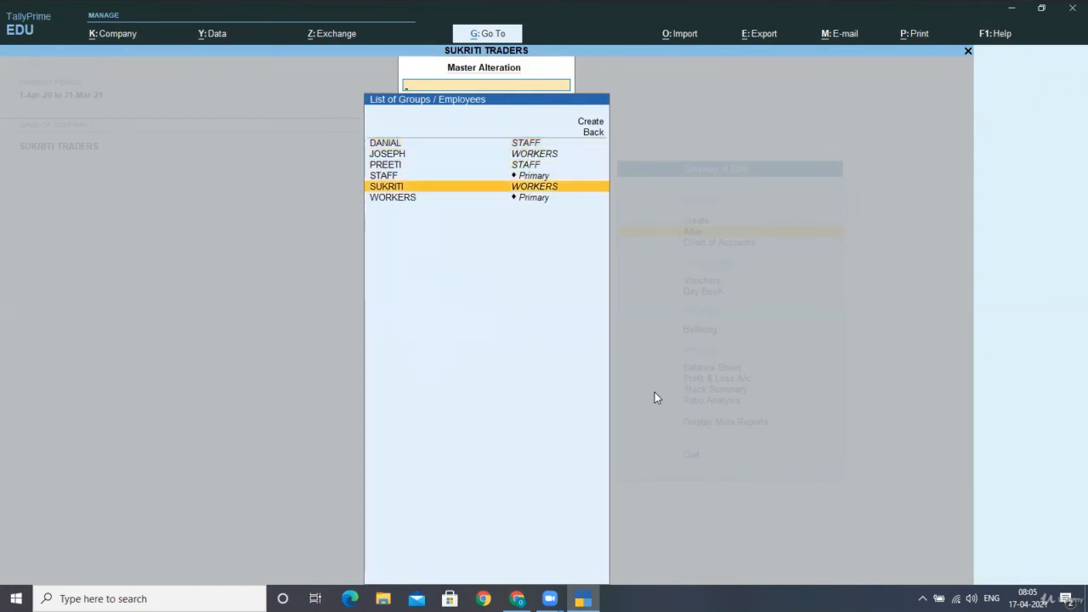
key(Up)
key(Down)
key(Down)
key(Up)
key(Up)
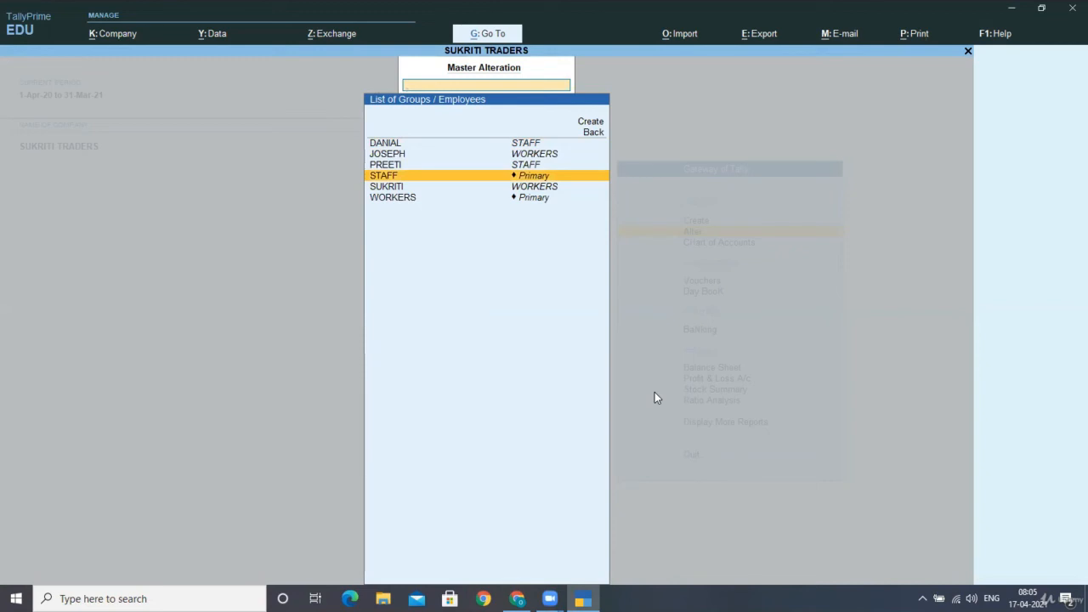
key(Down)
key(Down)
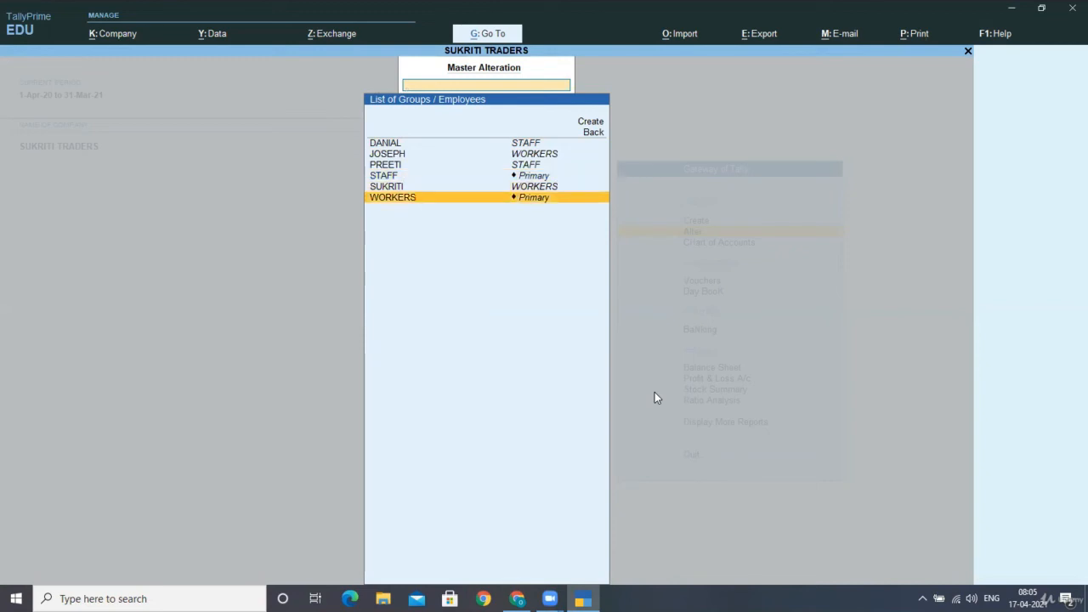
key(Up)
key(Up)
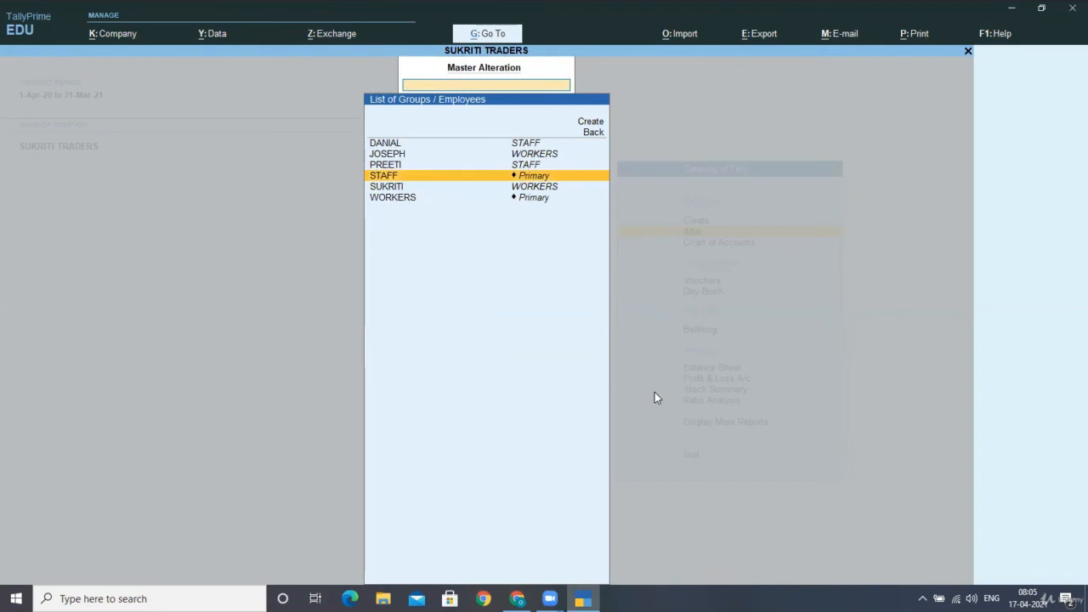
key(Down)
key(Down)
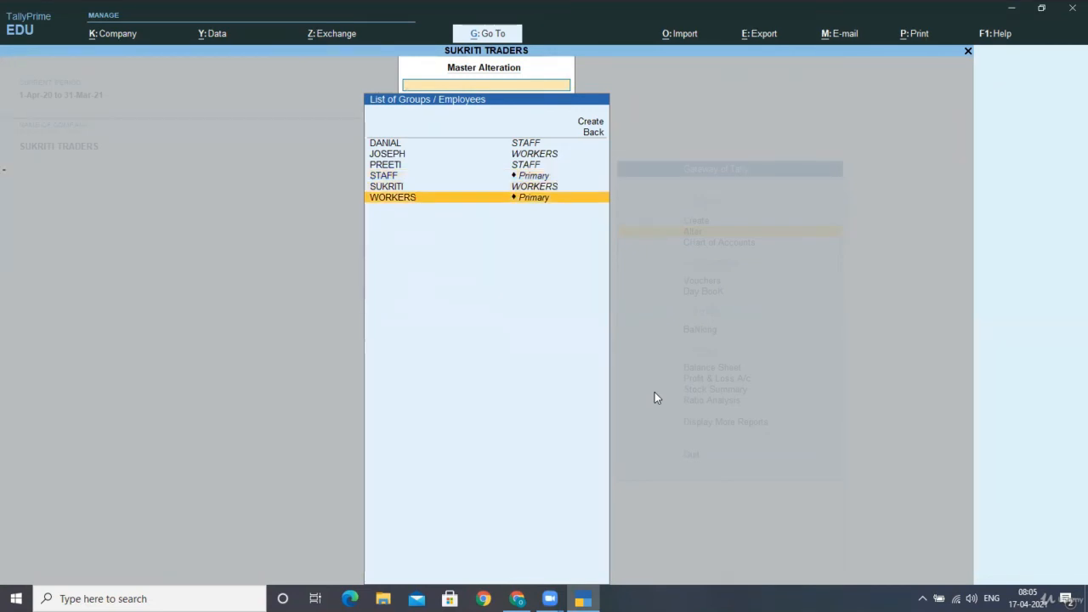
key(Return)
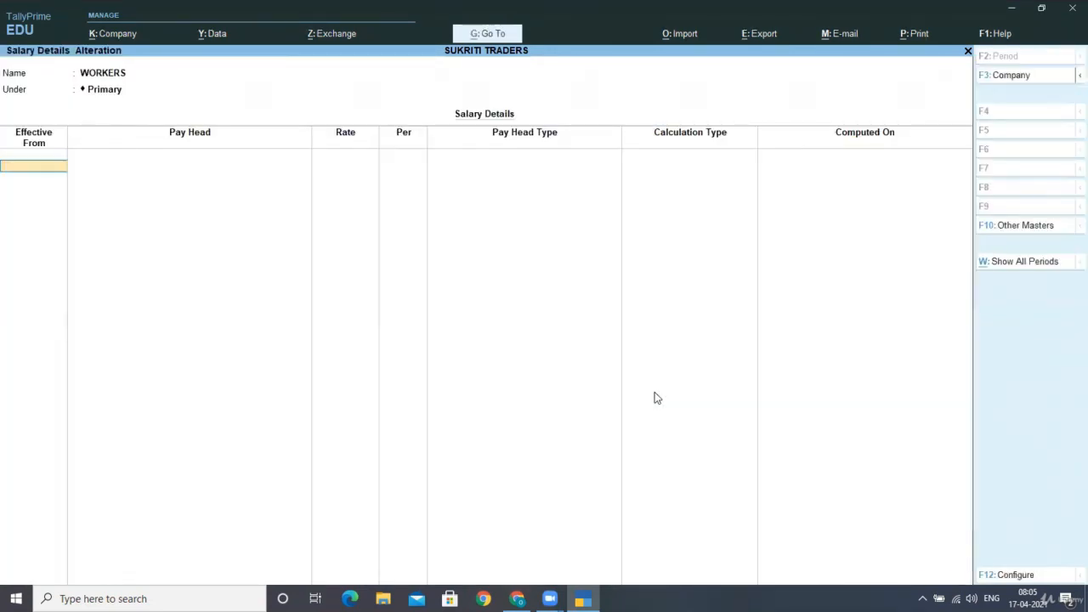
- Set effective date 1-Apr-20 and add BASIC PAY and OVERTIME PAY with blank rates
text(1-4-2020)
key(Return)
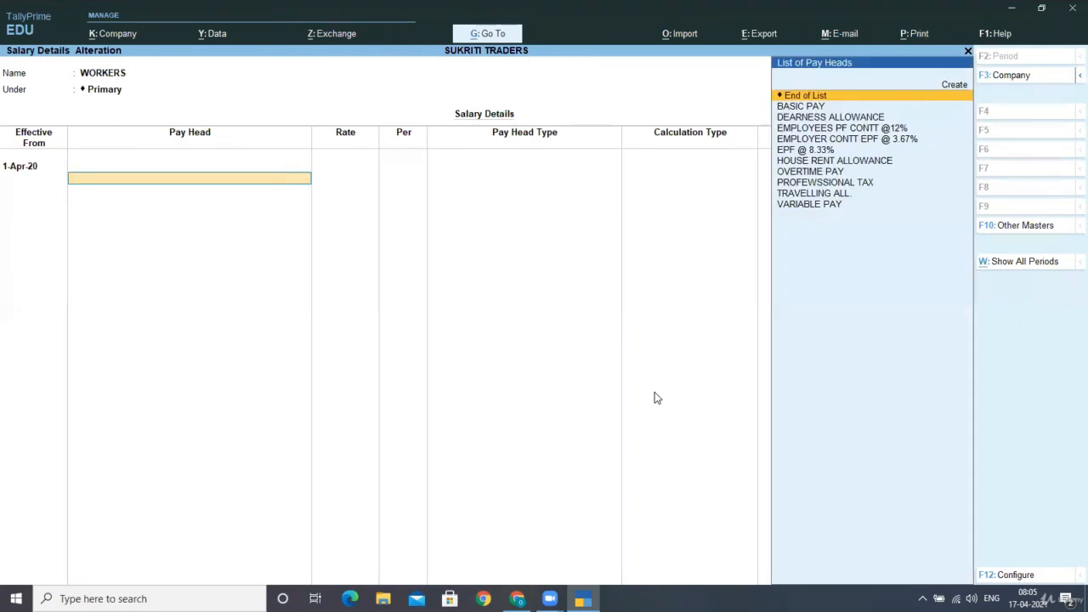
key(Down)
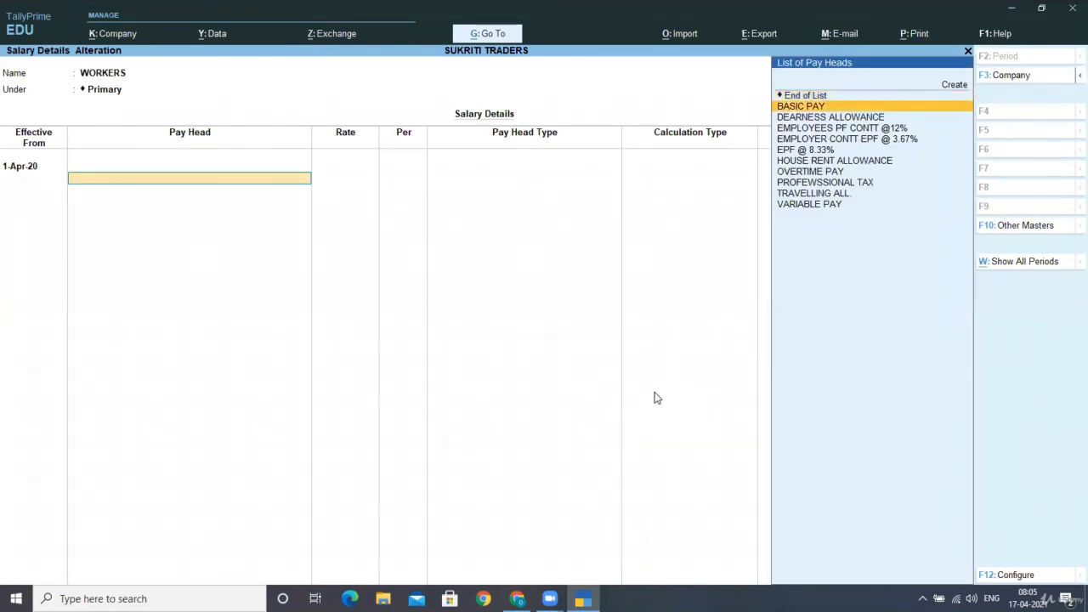
key(Return)
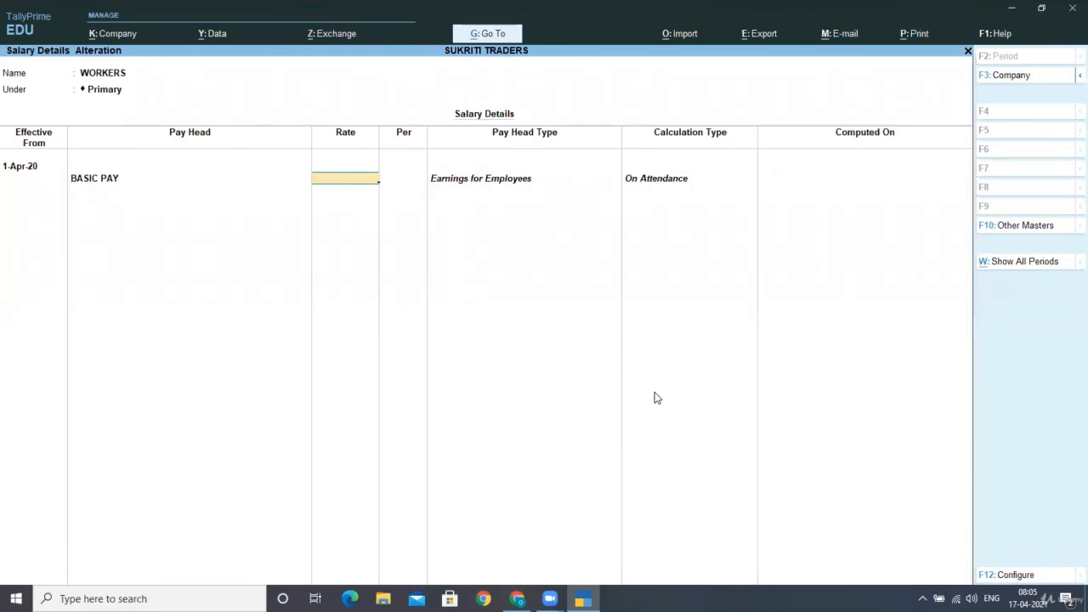
key(Return)
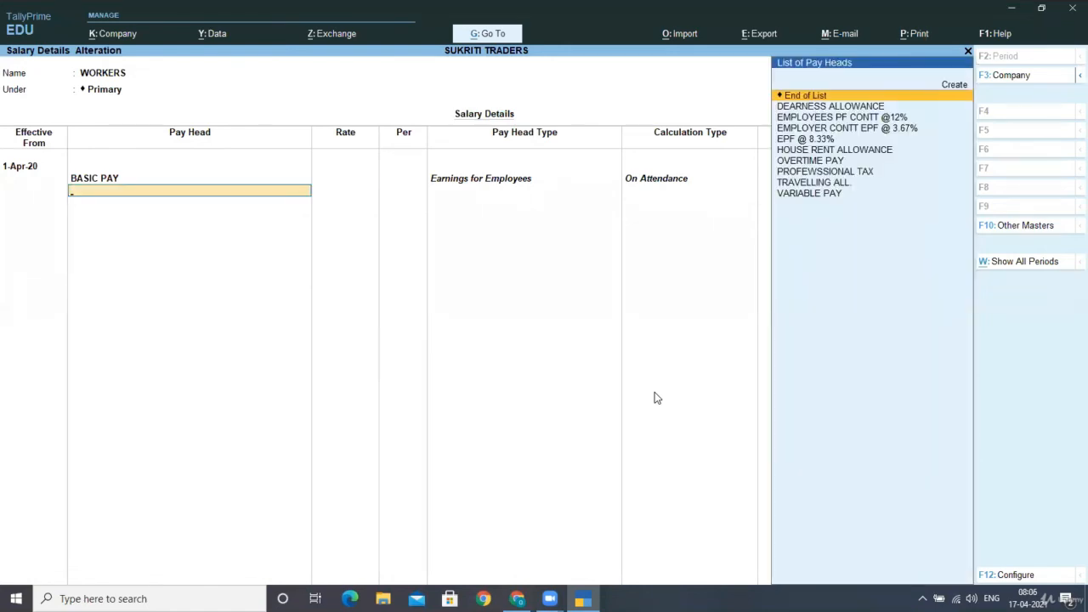
key(Down)
key(Down)
text(O)
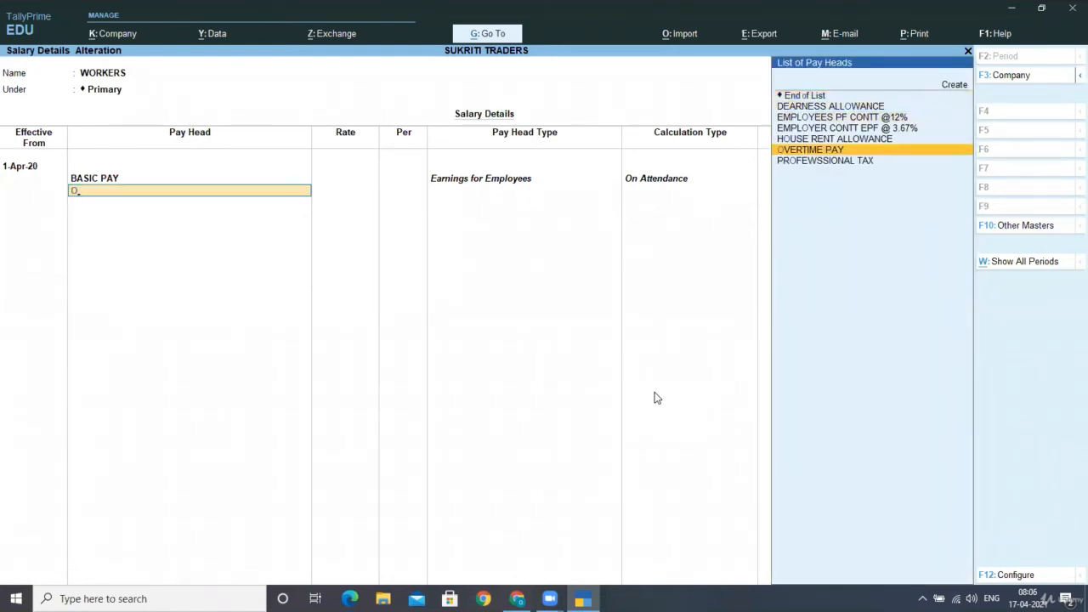
key(Return)
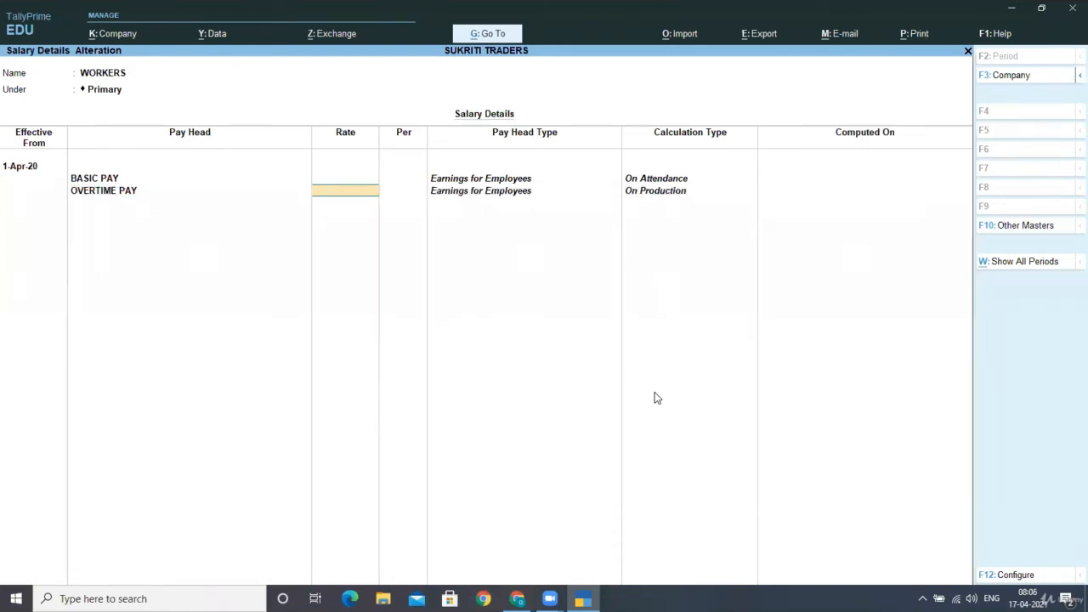
key(Return)
- Add DEARNESS ALLOWANCE, HOUSE RENT ALLOWANCE, TRAVELLING ALL. and VARIABLE PAY with blank rates
text(s)
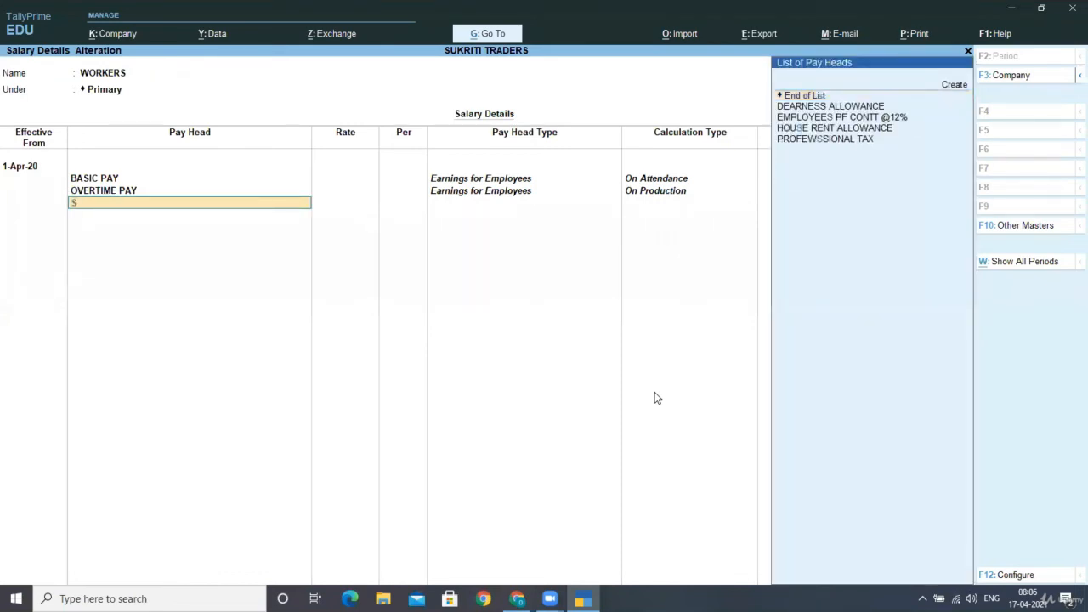
key(BackSpace)
text(d)
key(Return)
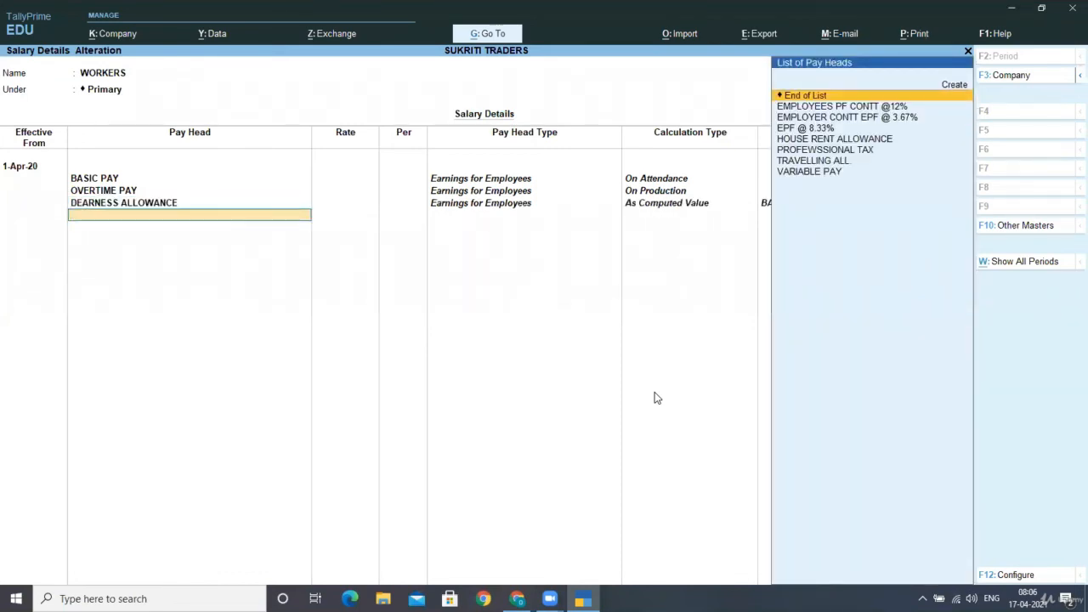
text(h)
key(Return)
text(t)
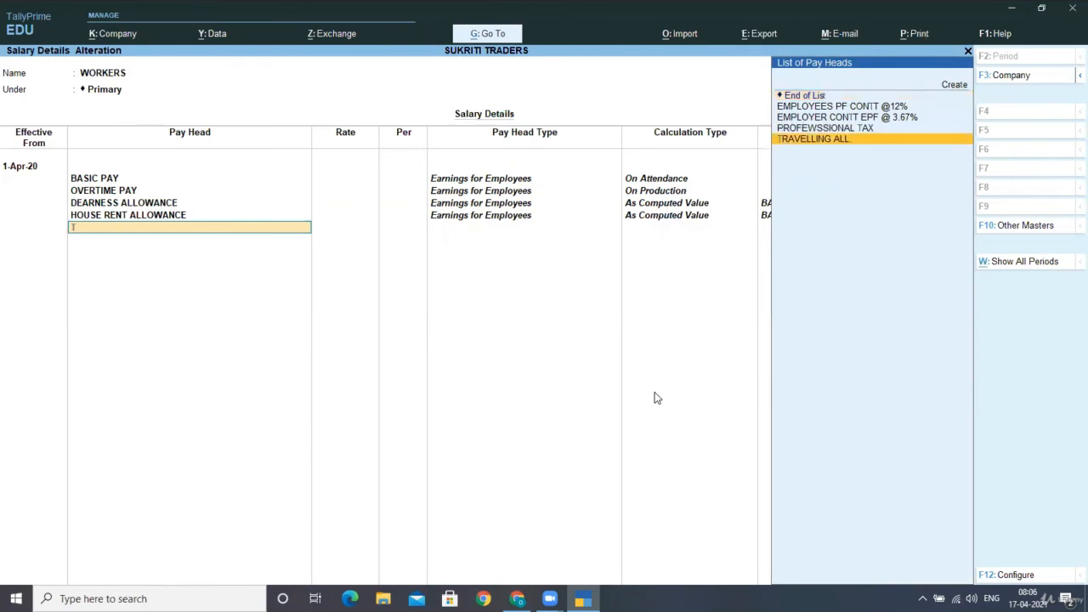
key(Return)
text(7)
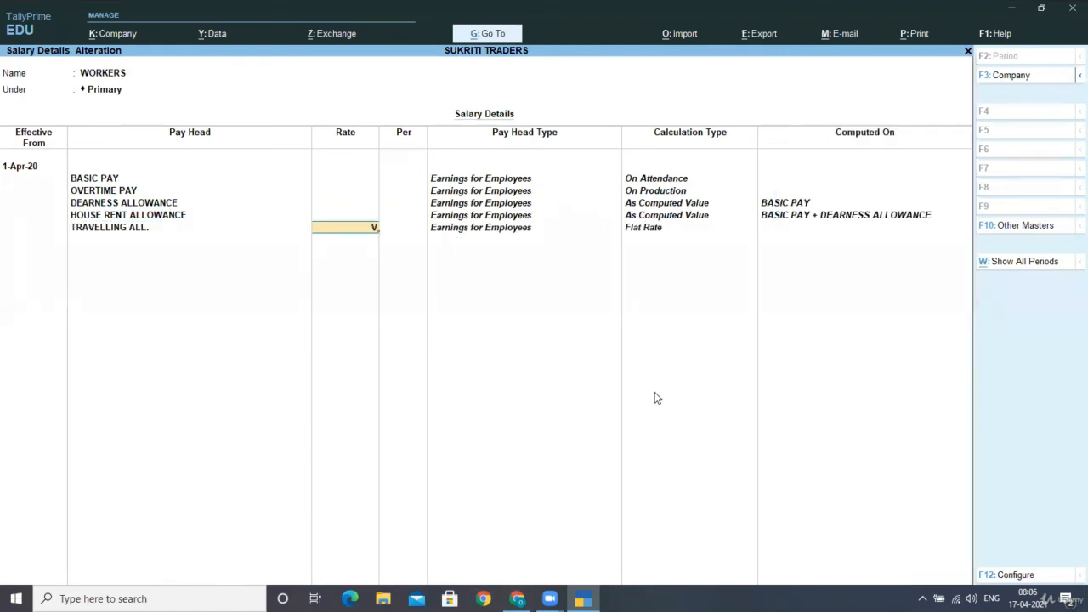
key(BackSpace)
key(Return)
text(v)
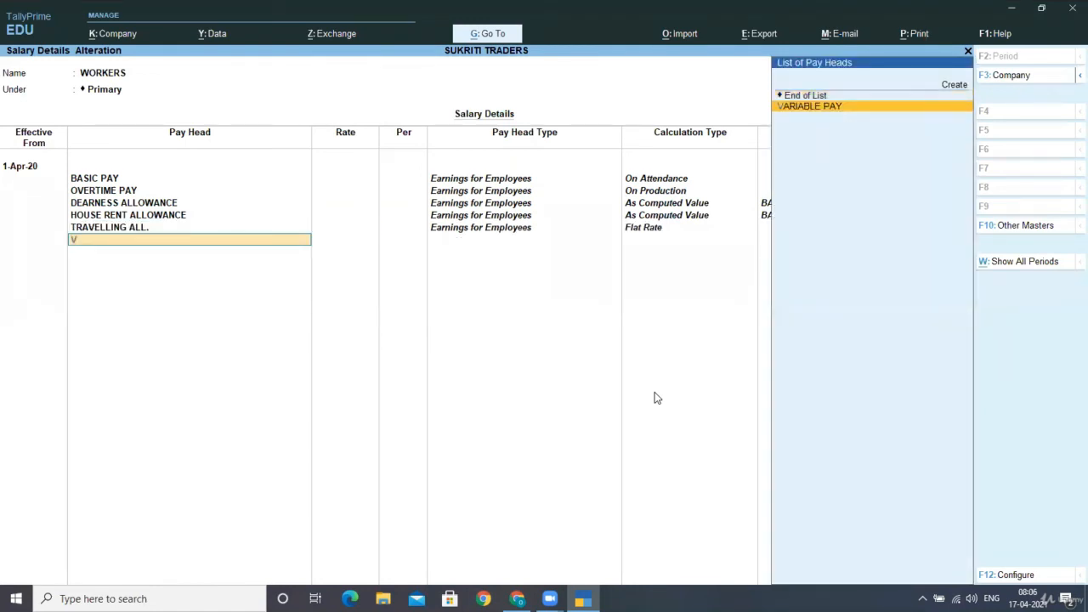
key(Return)
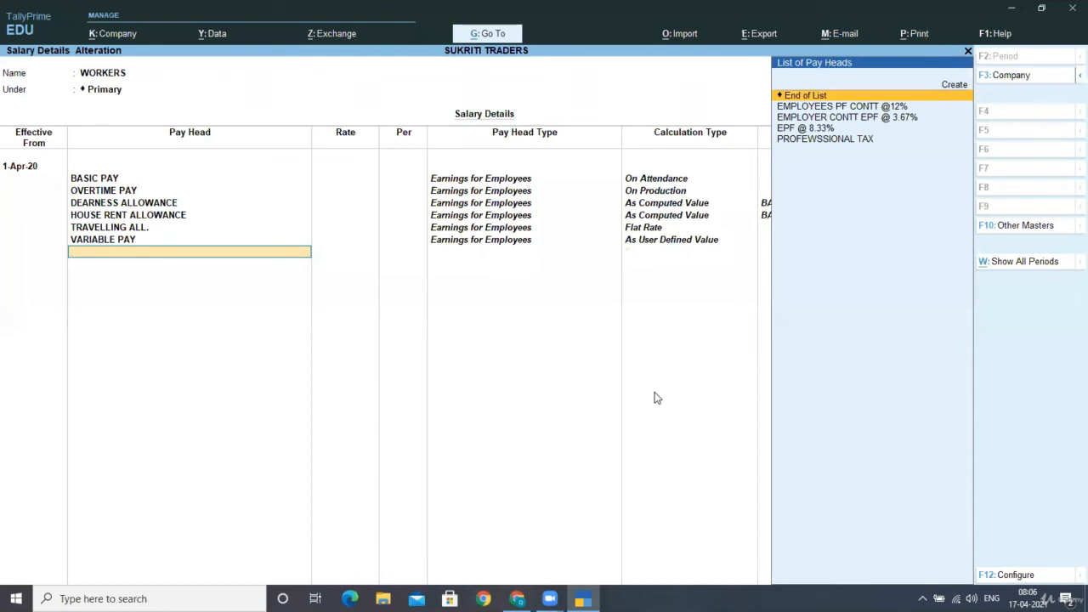
text(e)
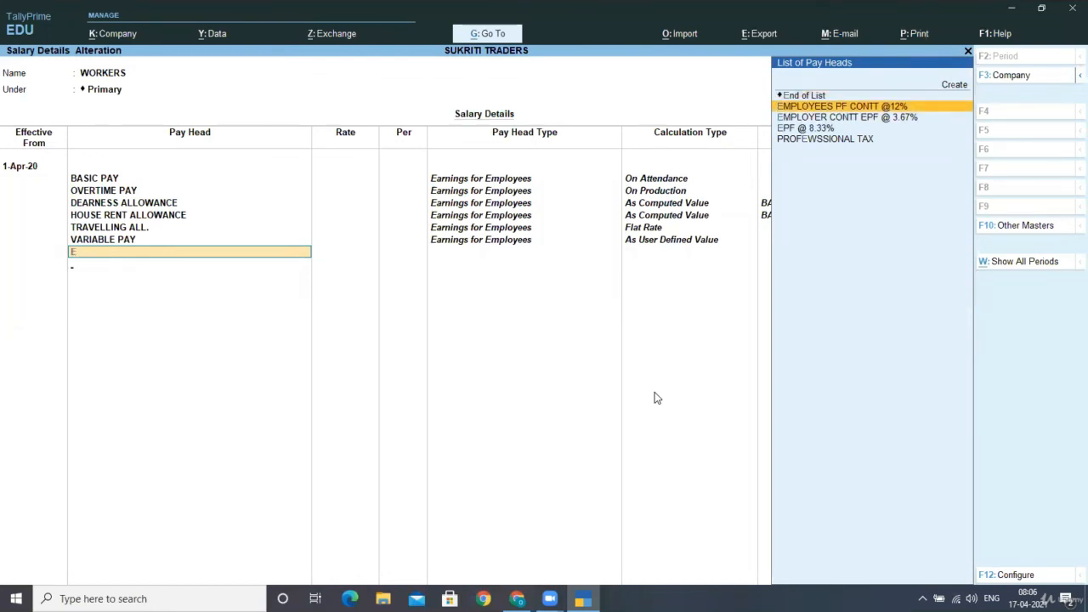
key(Return)
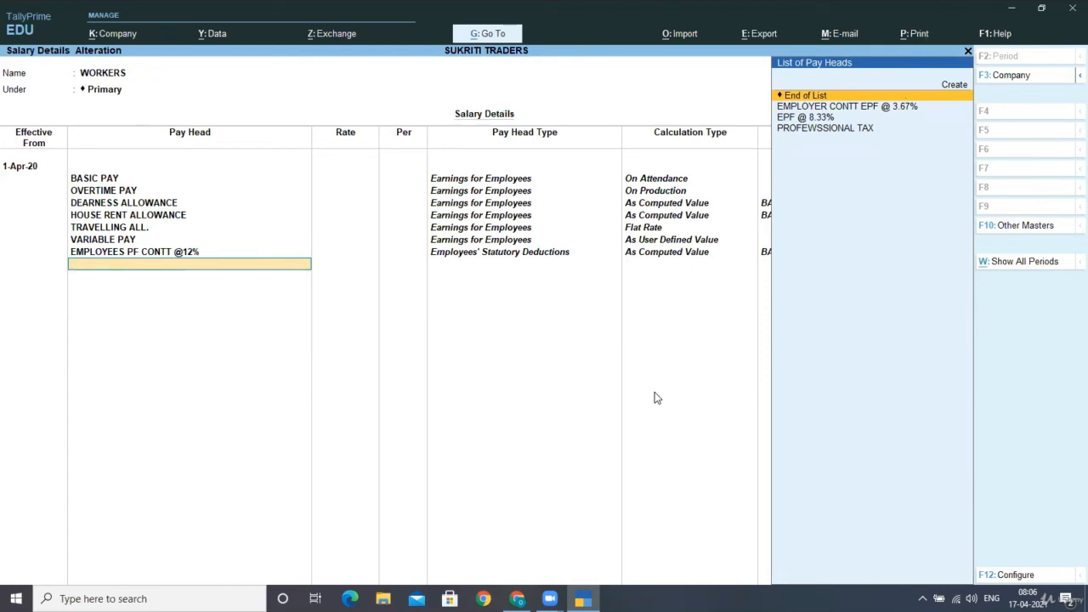
key(Down)
key(Down)
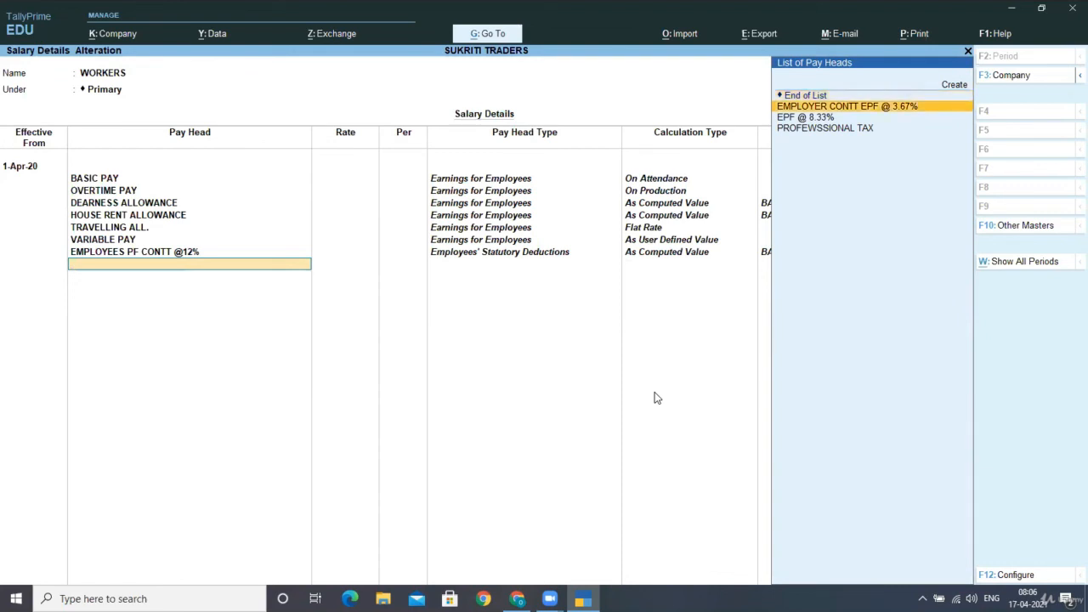
key(Return)
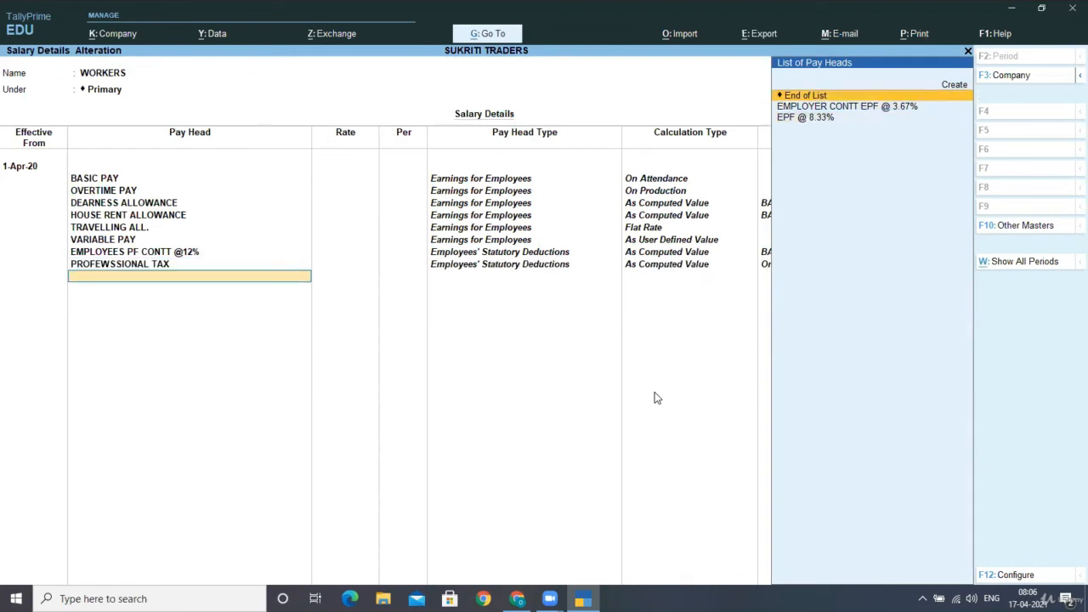
key(Down)
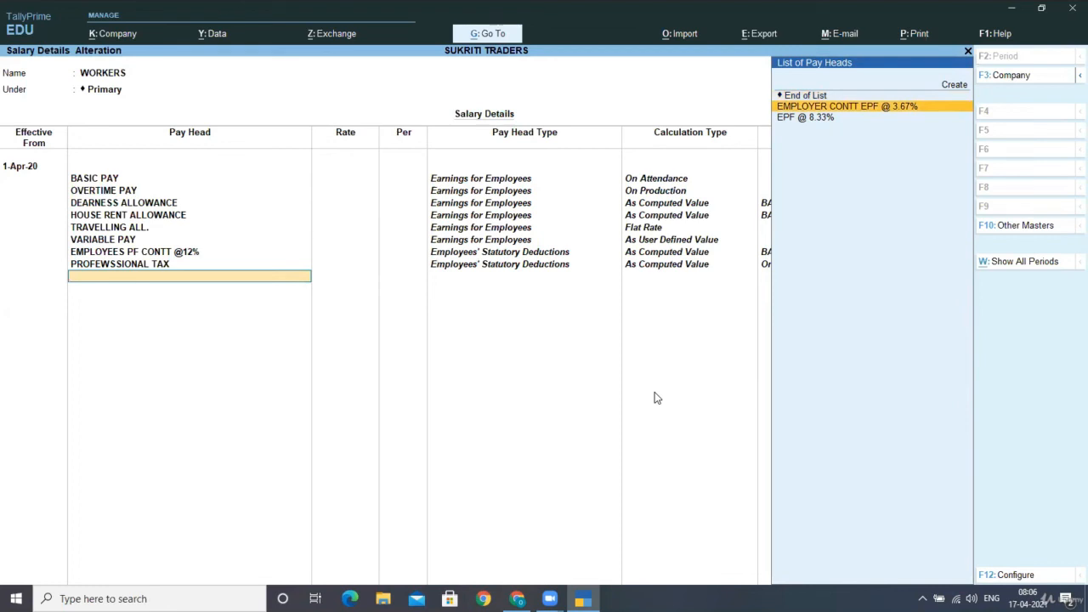
key(Return)
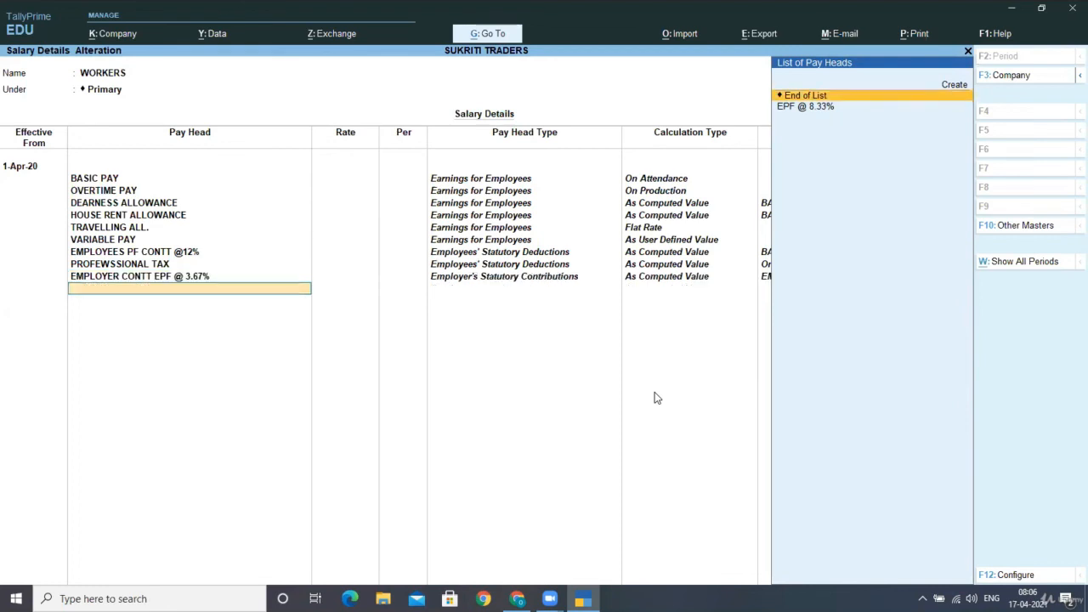
key(Down)
key(Return)
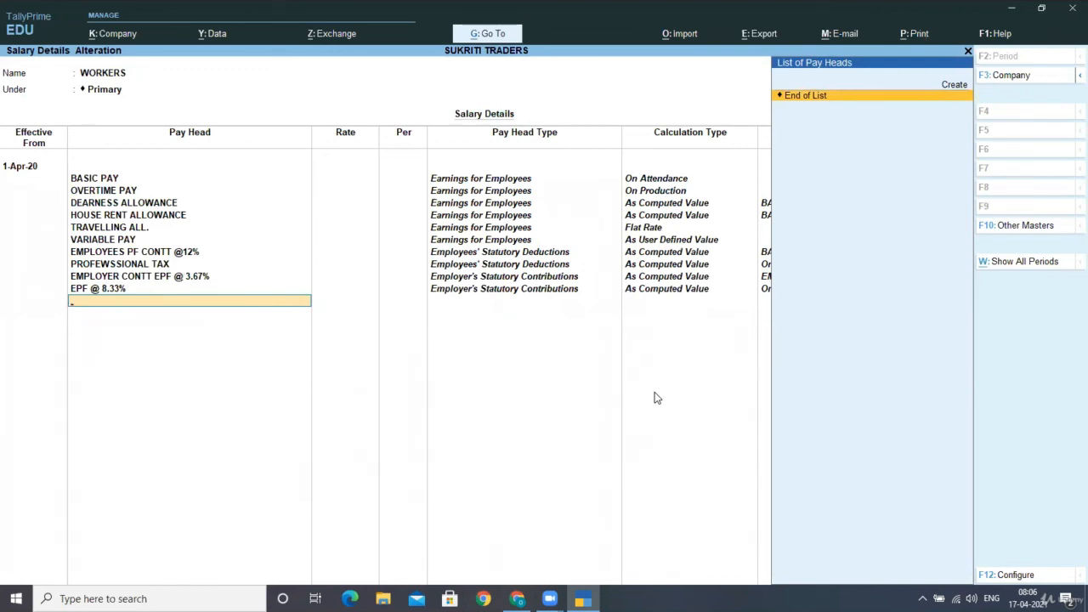
key(Return)
key(Return)
key(Return)
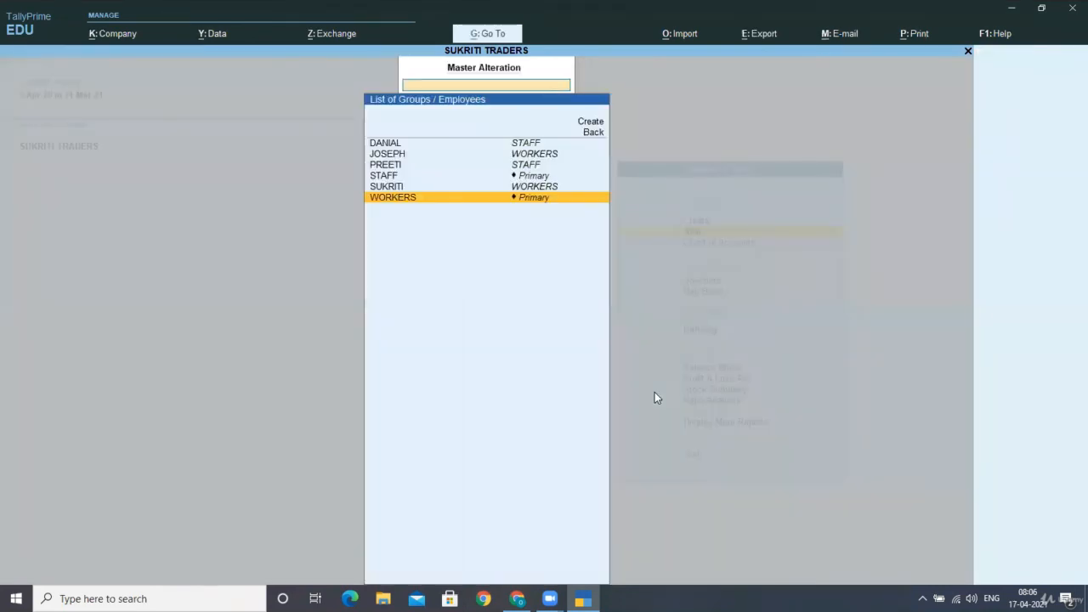
- Start the first STAFF employee's salary from 1-Apr-20, copying pay heads from WORKERS
key(Up)
key(Up)
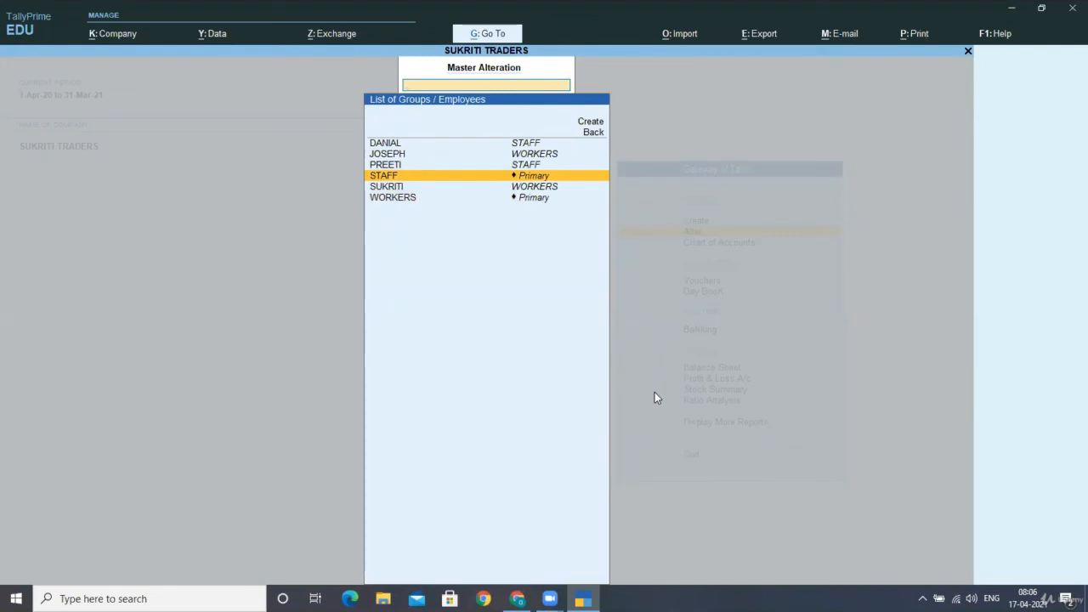
key(Up)
key(Up)
key(Up)
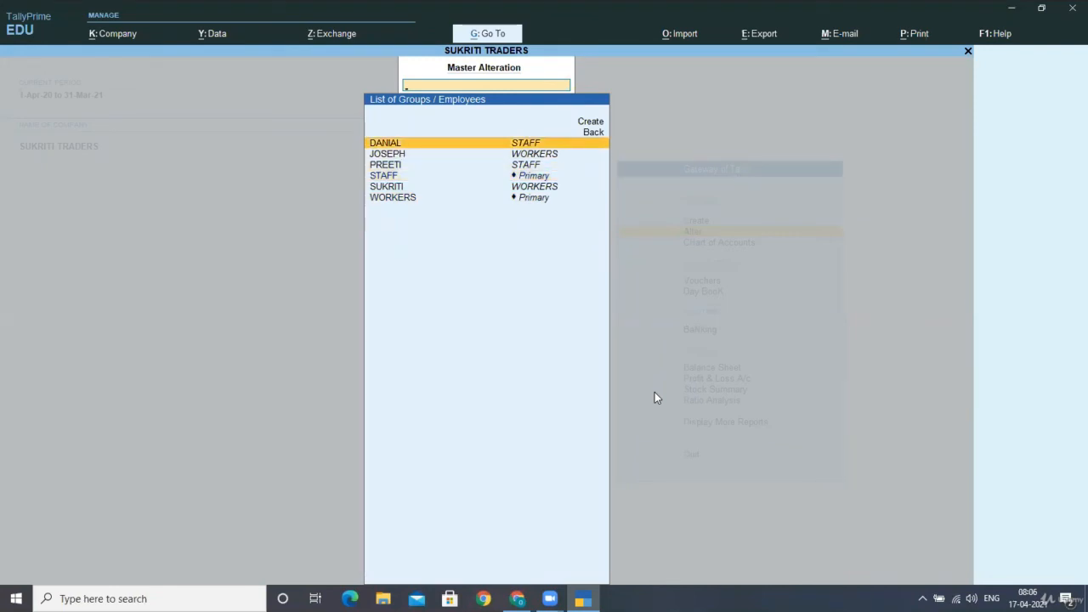
key(Return)
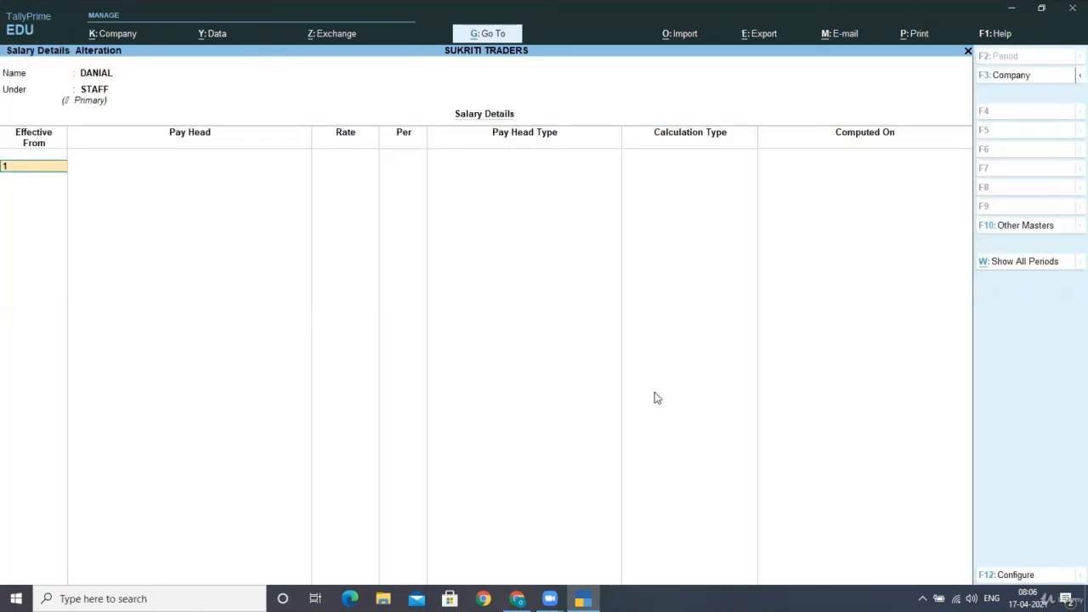
text(1-4-2020)
key(Return)
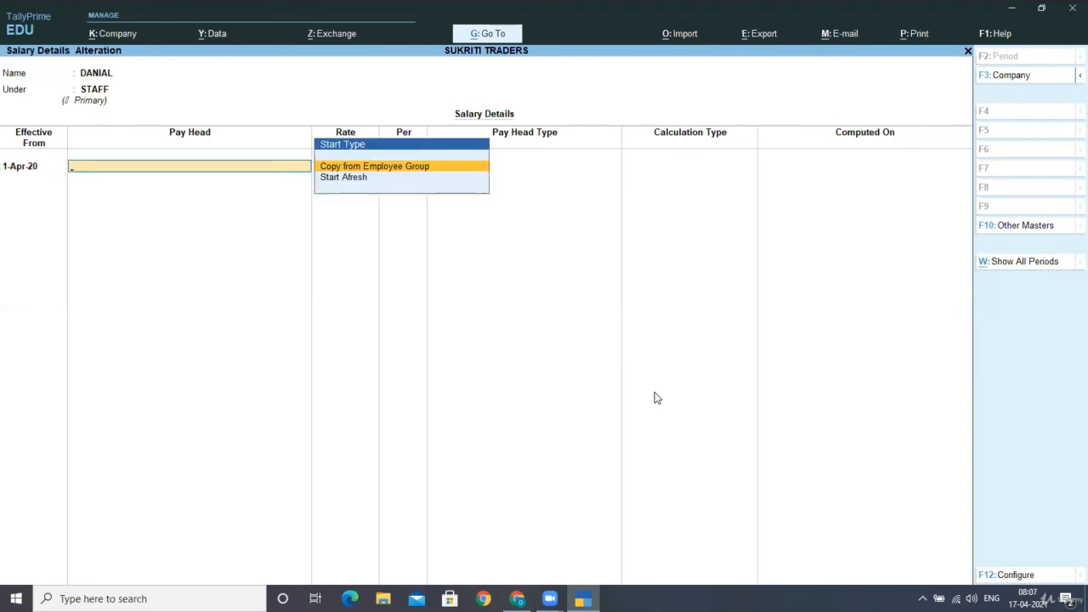
key(Down)
key(Up)
key(Return)
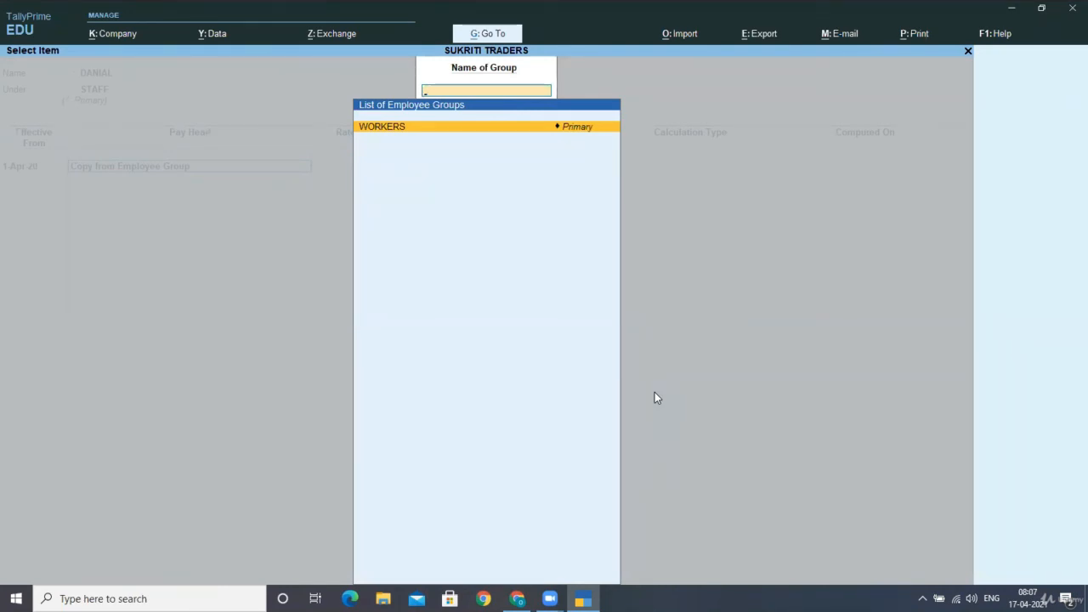
key(Return)
- Enter BASIC PAY 10,400 and TRAVELLING ALL. 1,200 per month
key(Return)
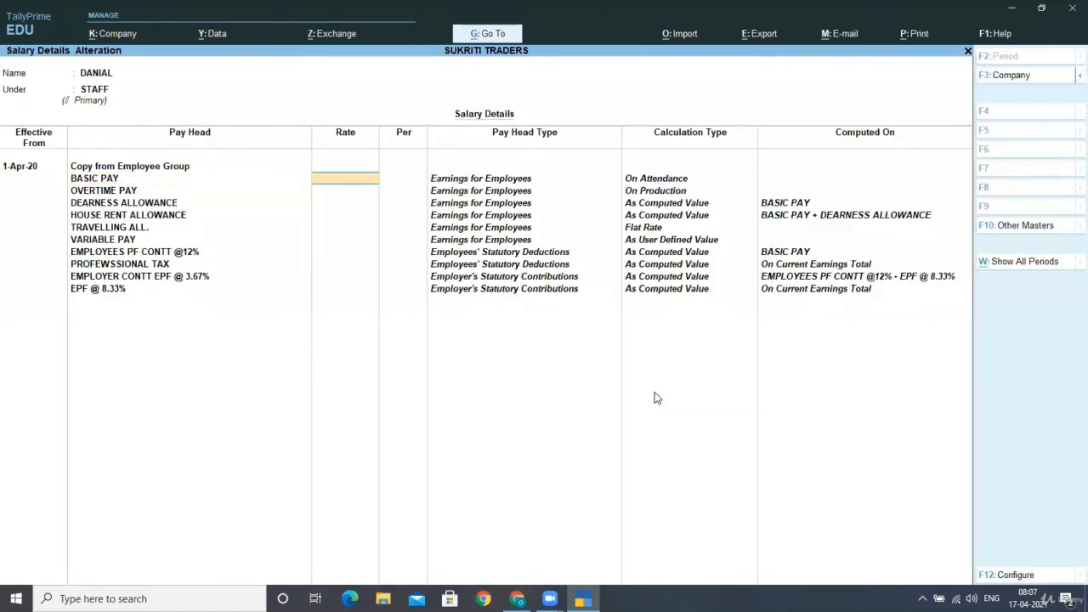
text(1000)
key(BackSpace)
key(BackSpace)
text(400)
key(Return)
key(Return)
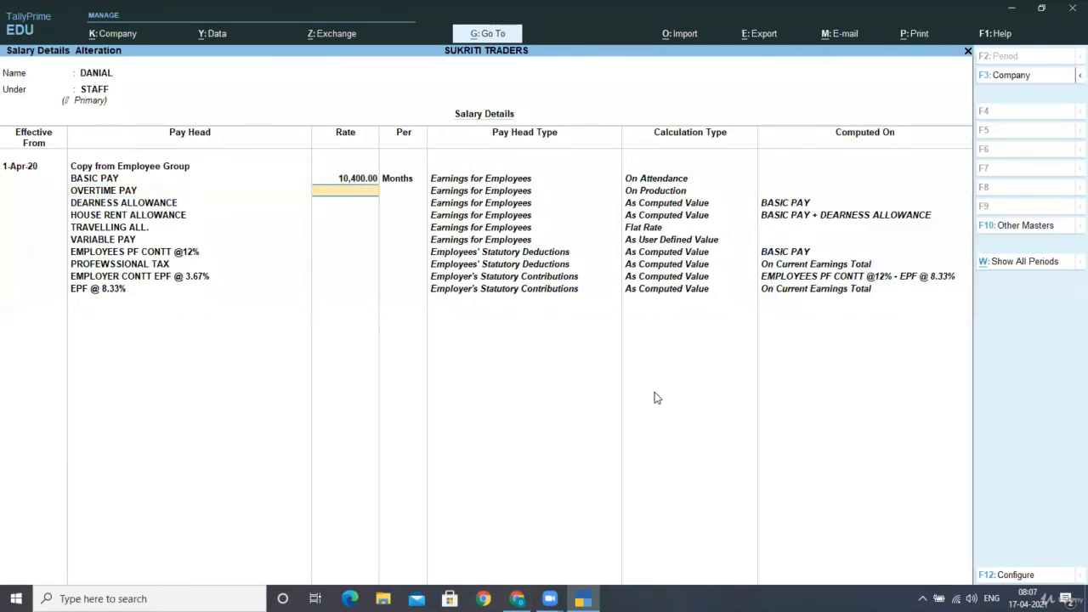
key(Return)
key(Return)
key(Return)
key(Return)
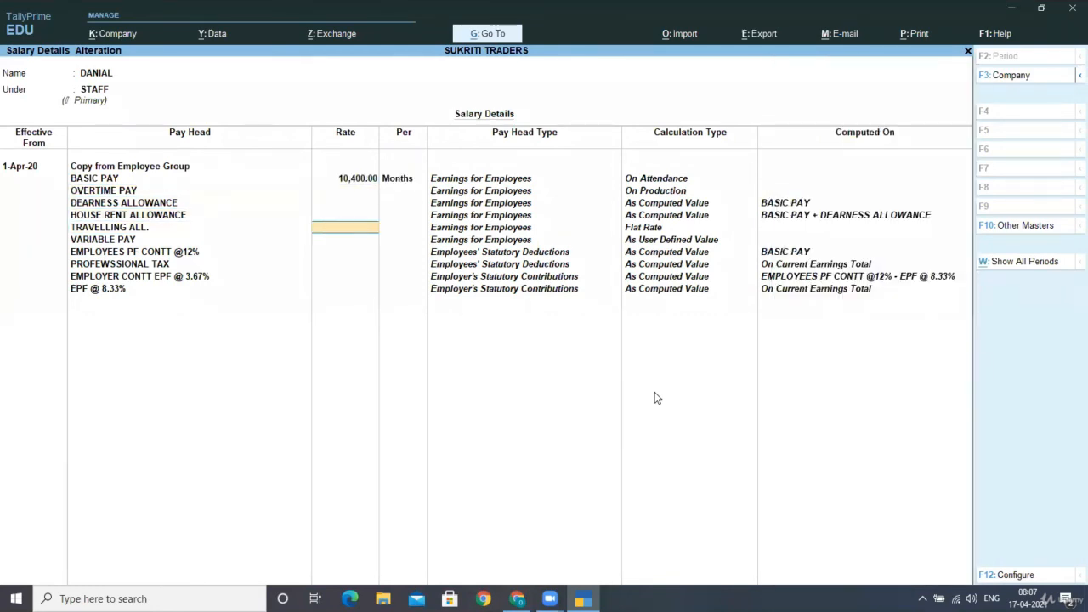
text(1200)
key(Return)
key(Return)
key(Return)
key(Return)
key(Return)
key(Return)
key(Return)
key(Return)
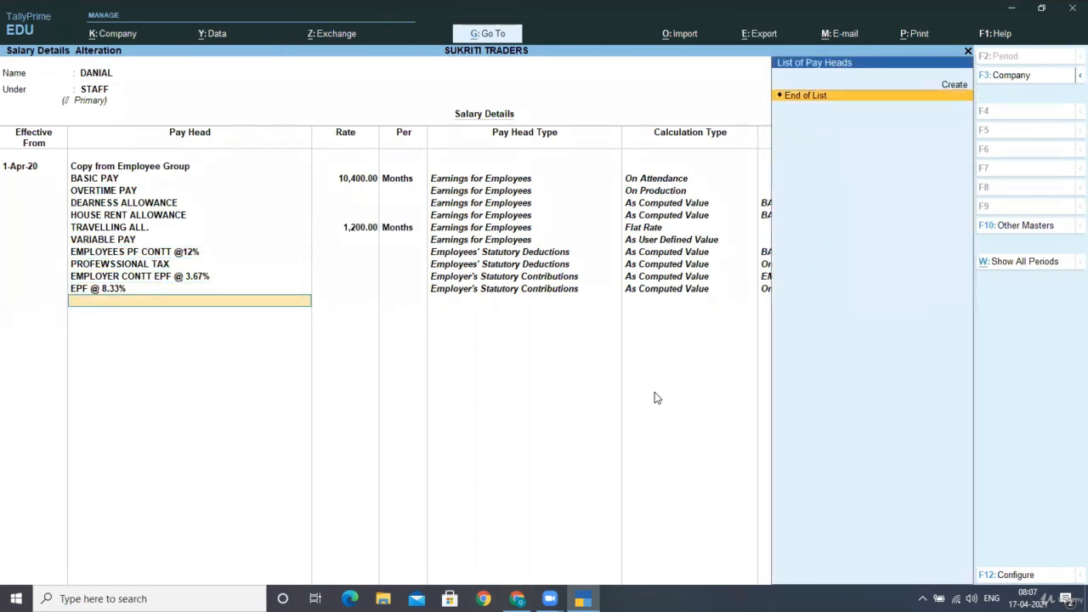
- Save the first employee's salary, then start the next STAFF employee's from 1-Apr-20, copying WORKERS
key(Return)
key(Return)
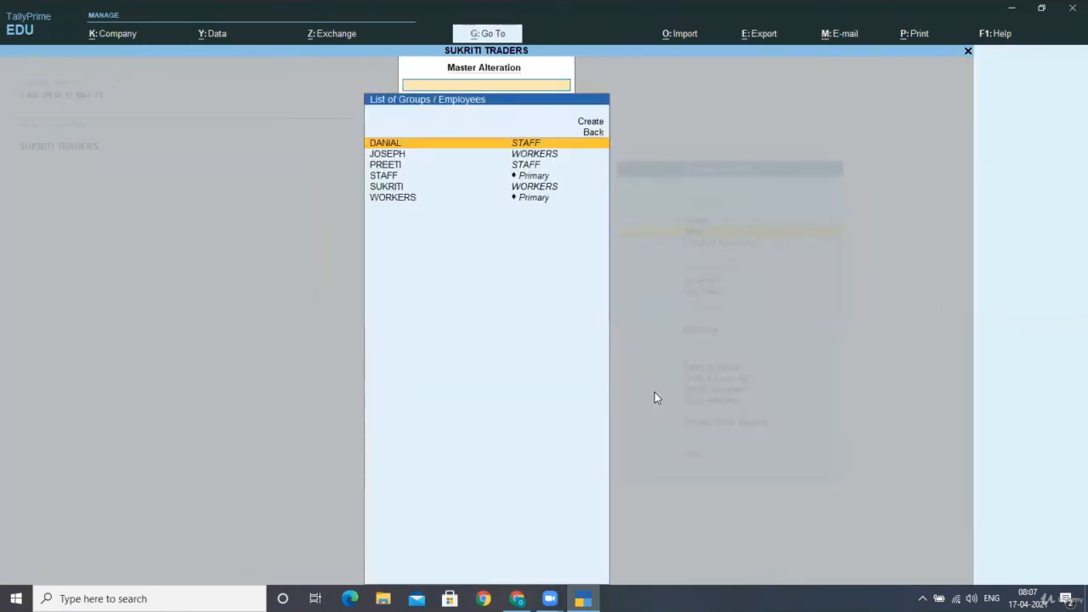
key(Down)
key(Down)
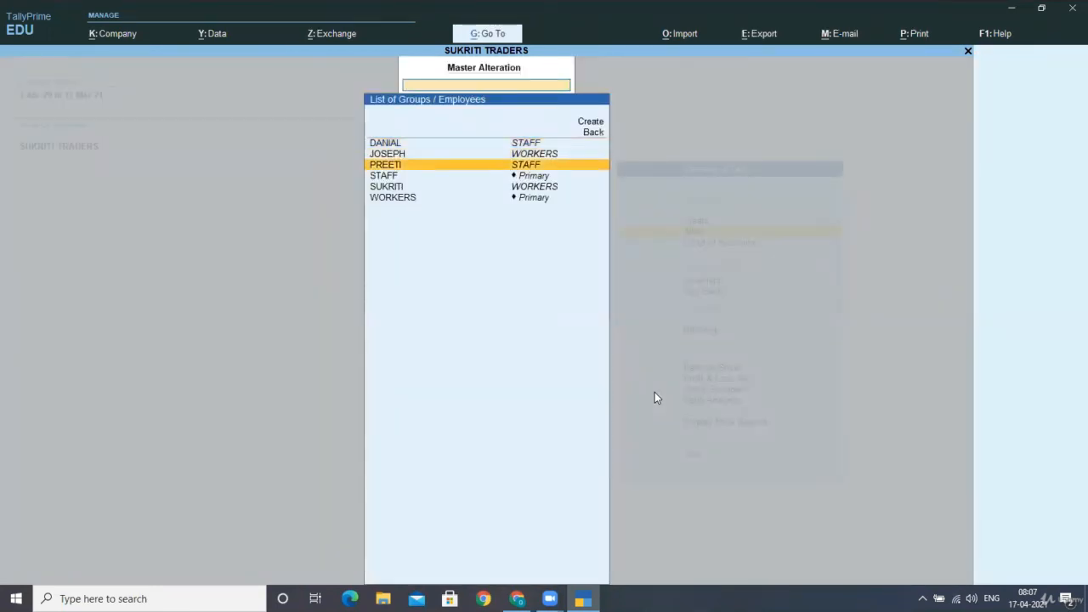
key(Return)
text(1-4-2020)
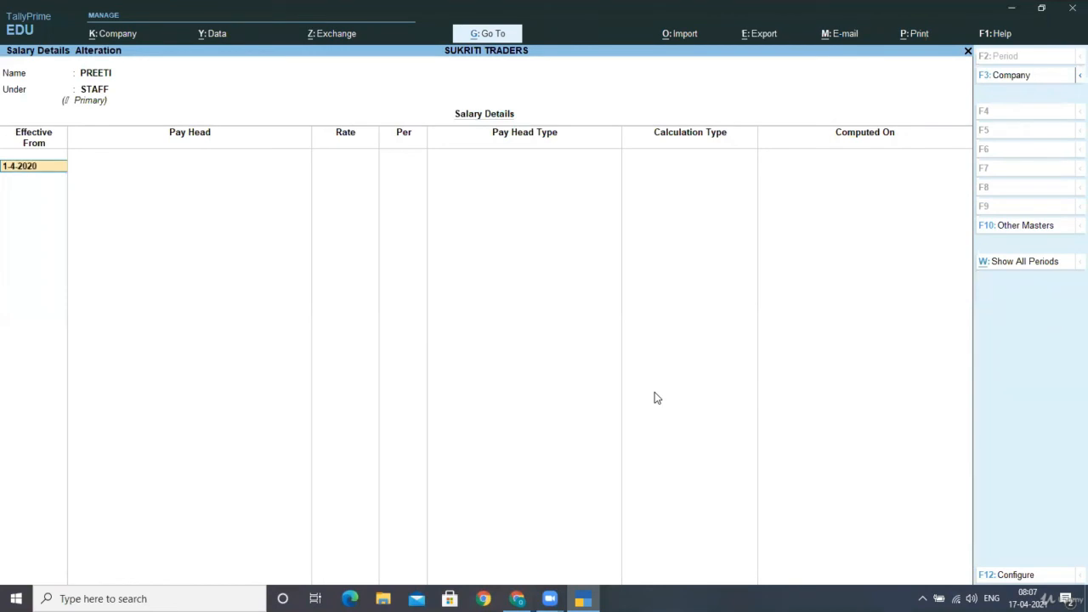
key(Return)
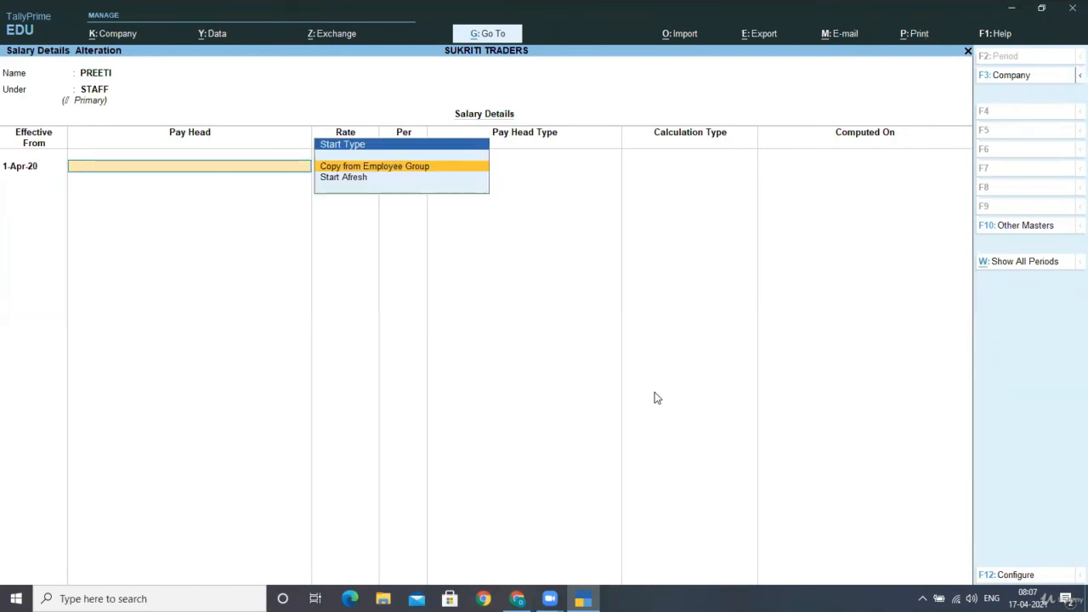
key(Return)
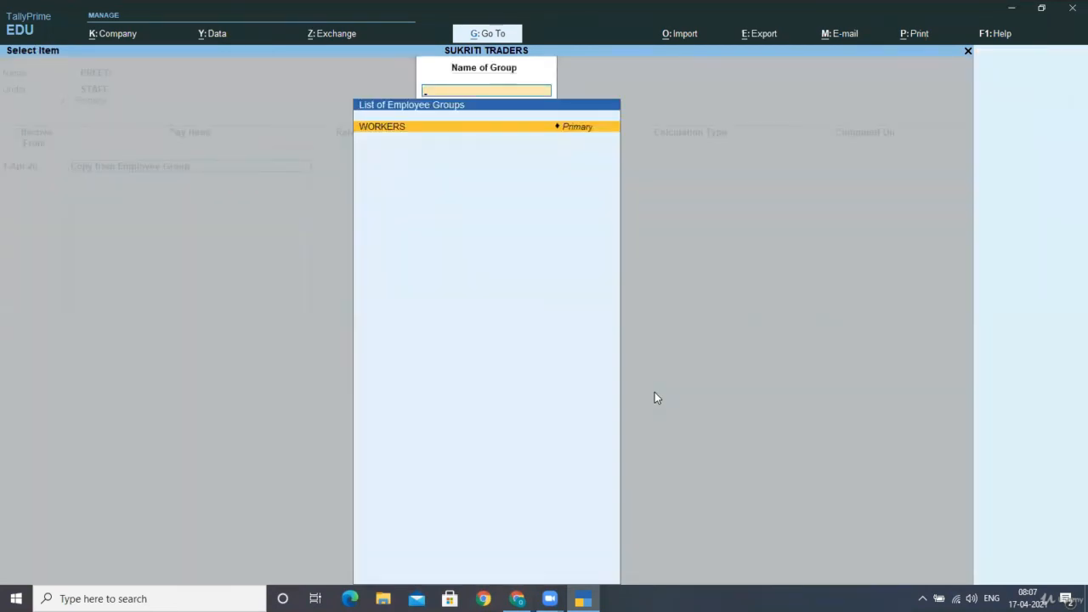
key(Return)
key(Return)
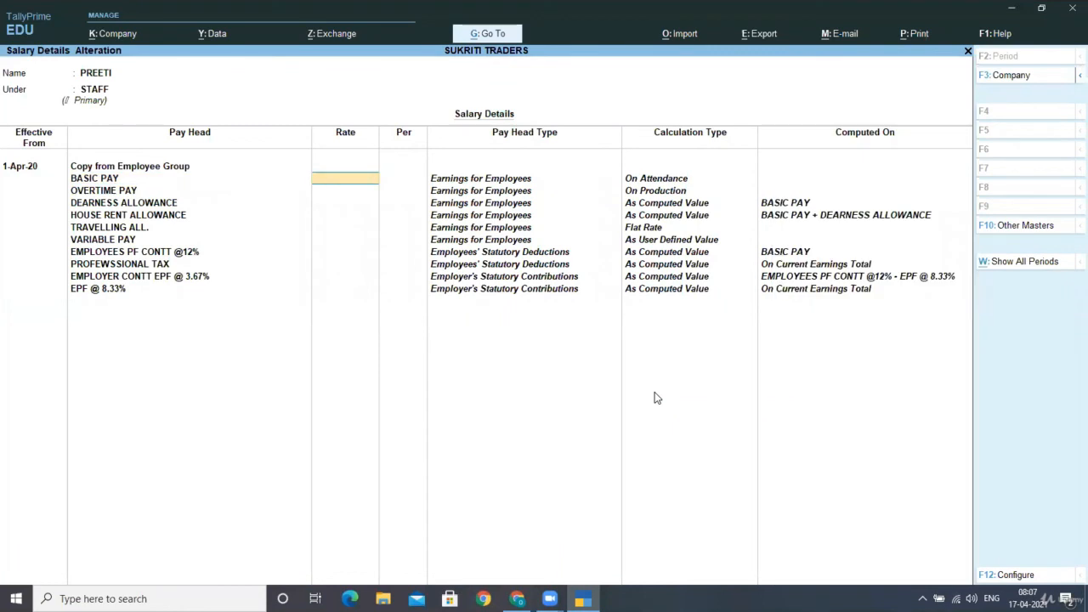
- Set BASIC PAY 6,500 and TRAVELLING ALL. 900 per month, then save
text(6500)
key(Return)
key(Return)
key(Return)
key(Return)
key(Return)
key(Return)
key(Return)
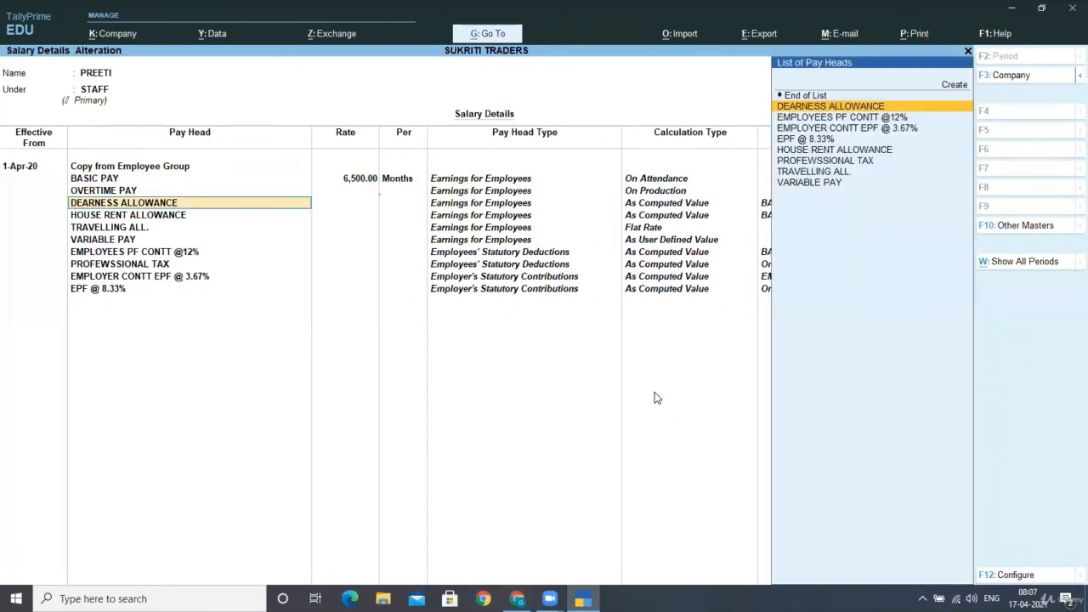
text(900)
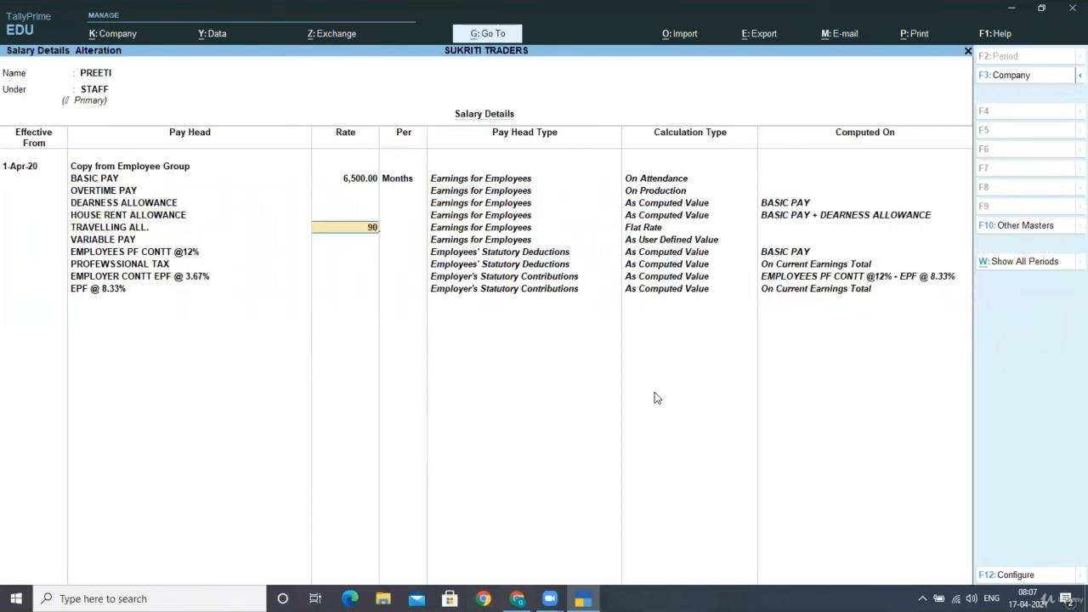
key(Return)
key(Return)
key(Return)
key(Return)
key(Return)
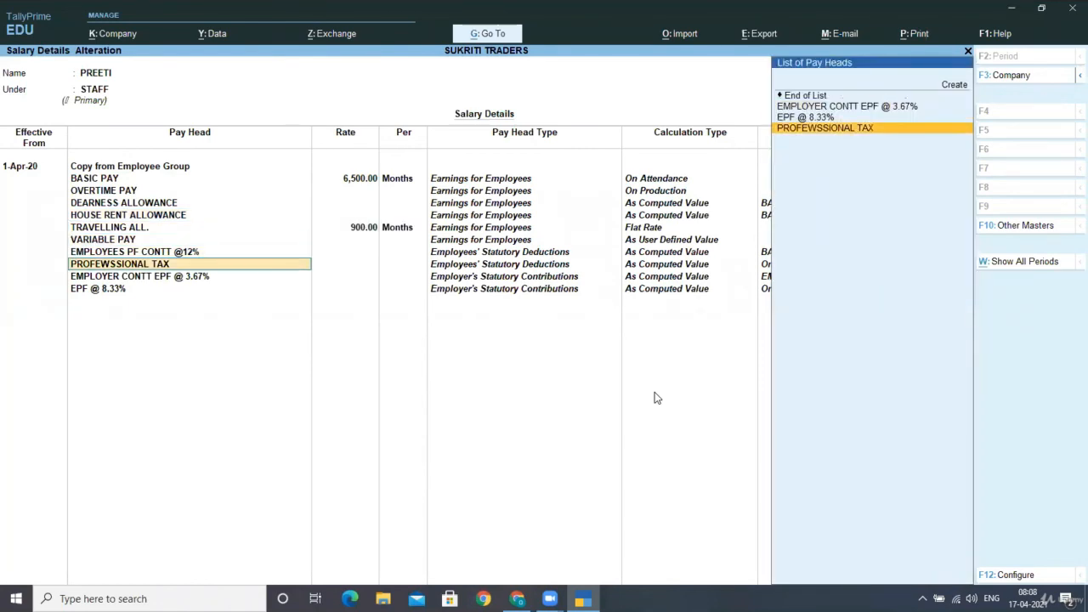
key(Return)
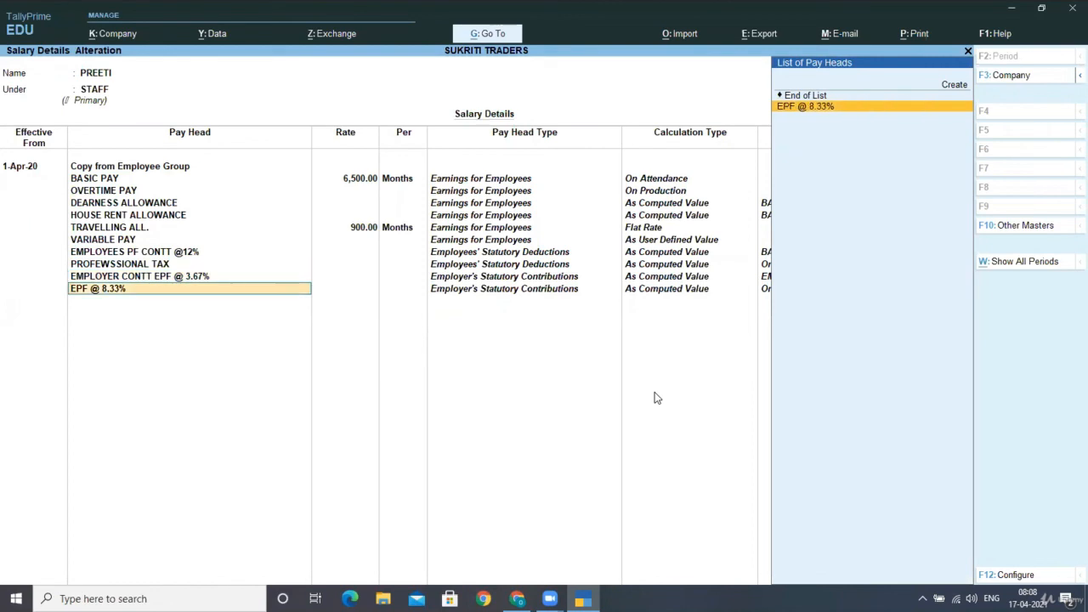
key(Return)
key(Return)
key(Return)
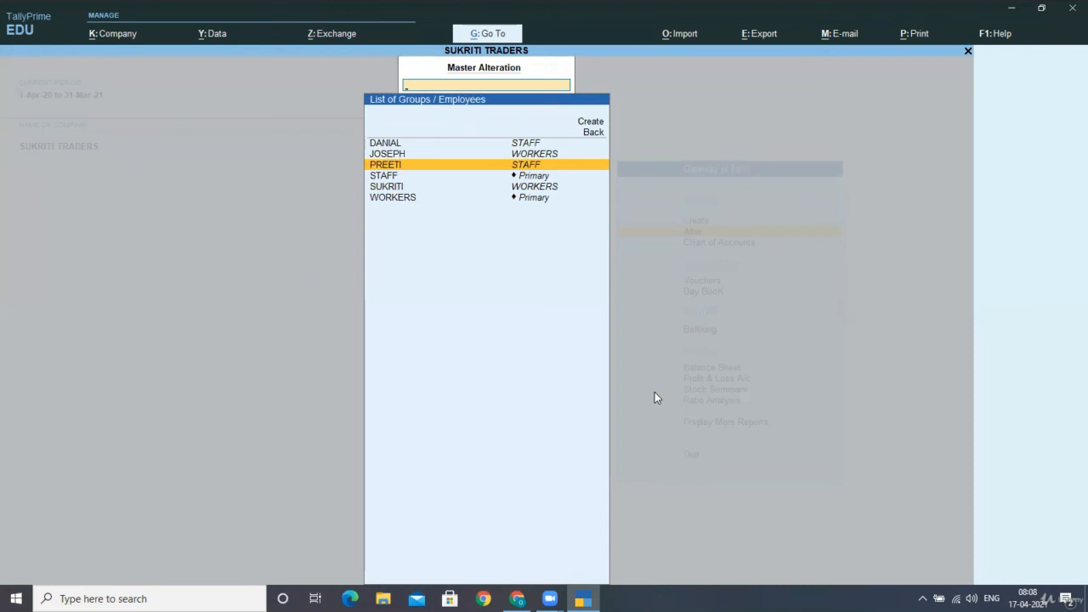
- Start the first WORKERS employee's salary from 1-Apr-20, copying from the parent group
key(Up)
key(Return)
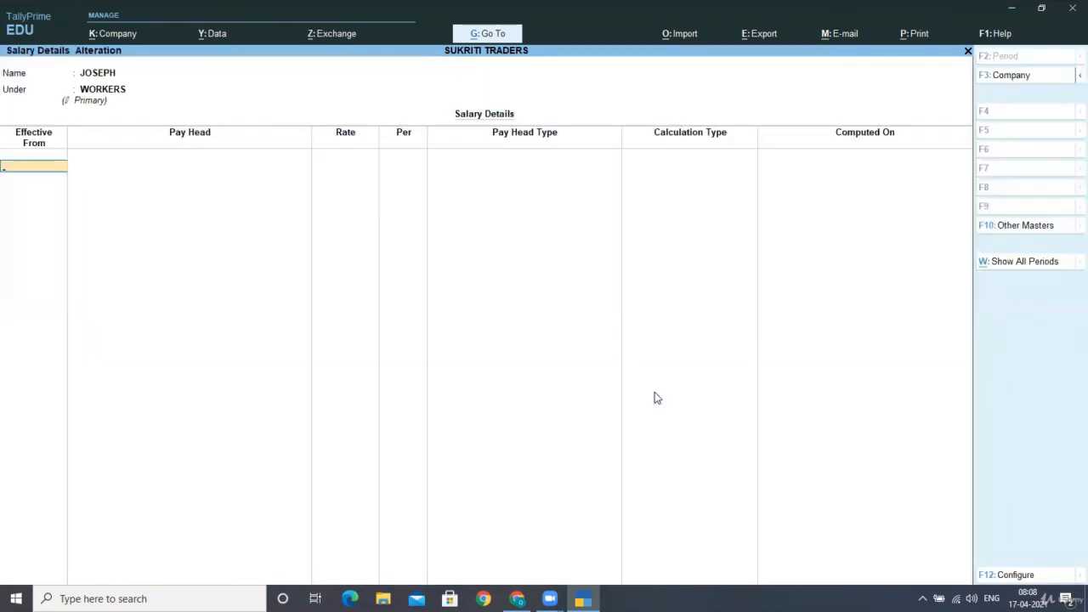
text(1-4-2020)
key(Return)
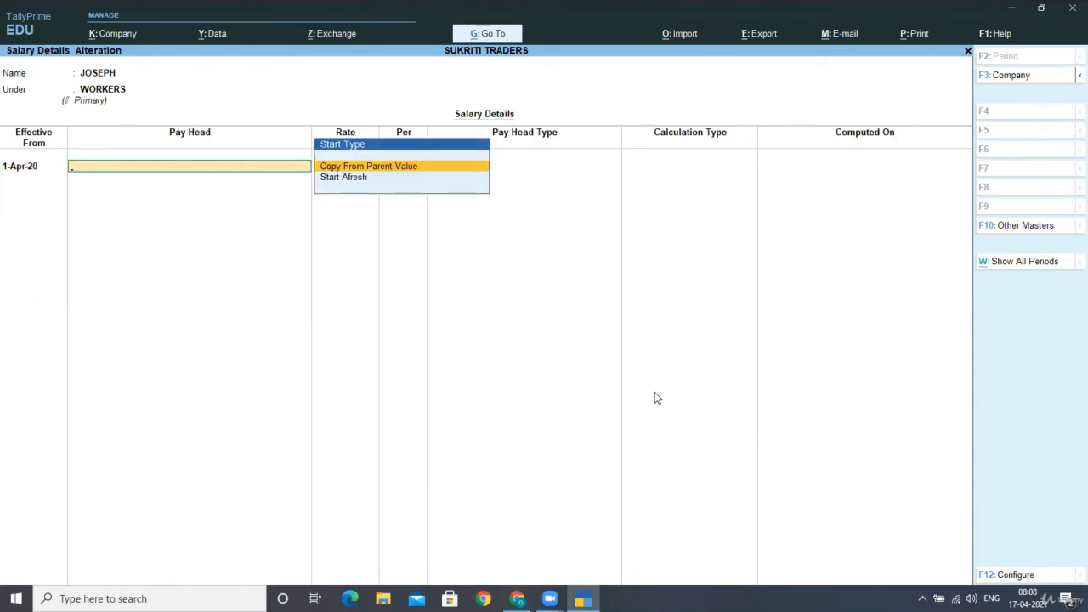
key(Return)
- Set BASIC PAY 2,080, OVERTIME PAY 20 per H and TRAVELLING ALL. 300, then save
key(Return)
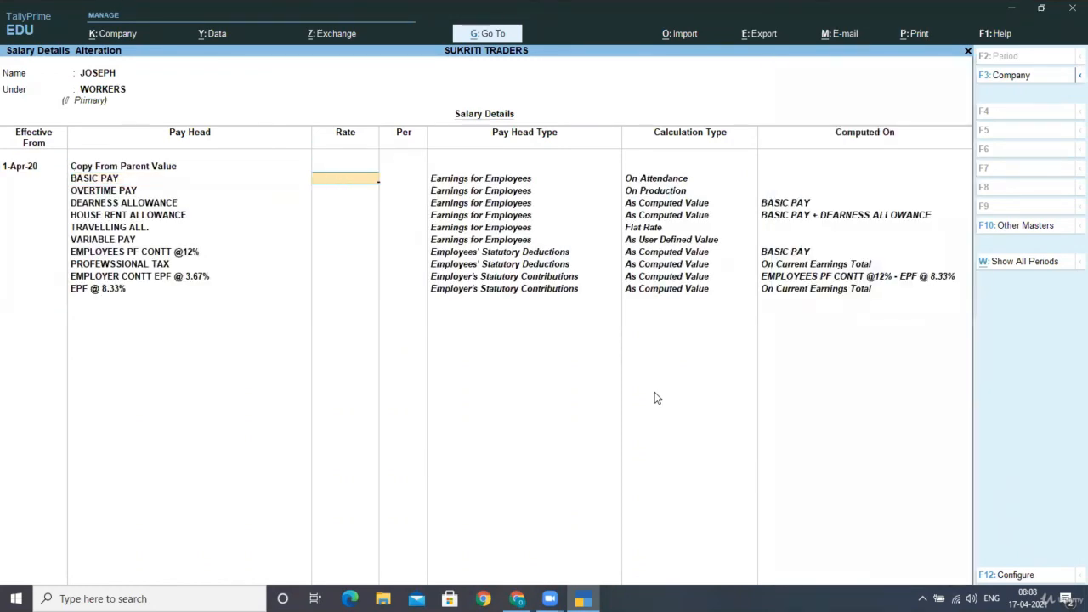
text(28)
text(80)
key(Return)
key(Return)
key(Return)
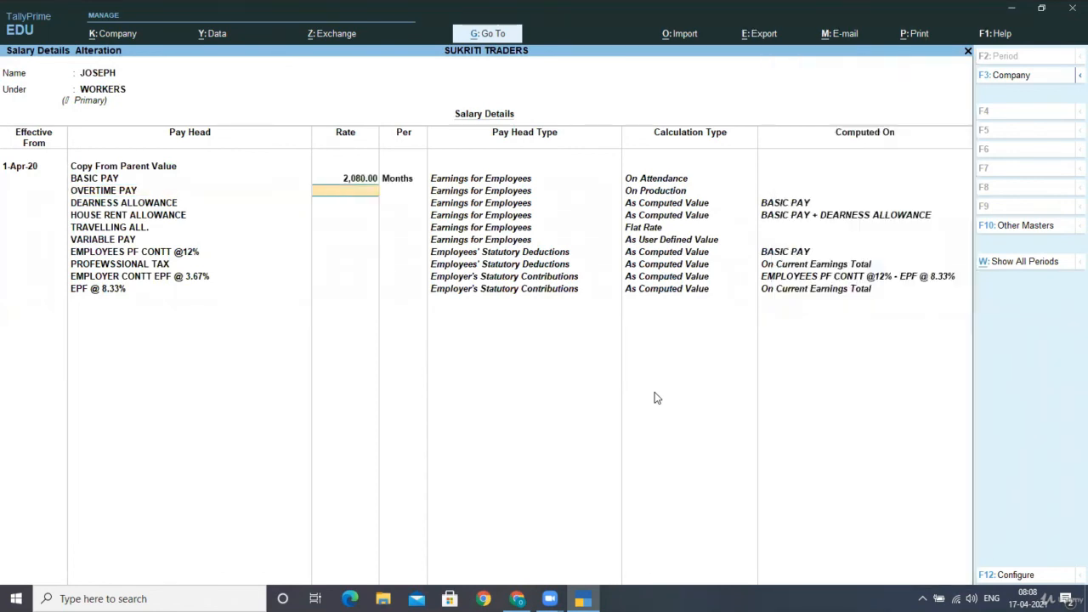
text(20)
key(Return)
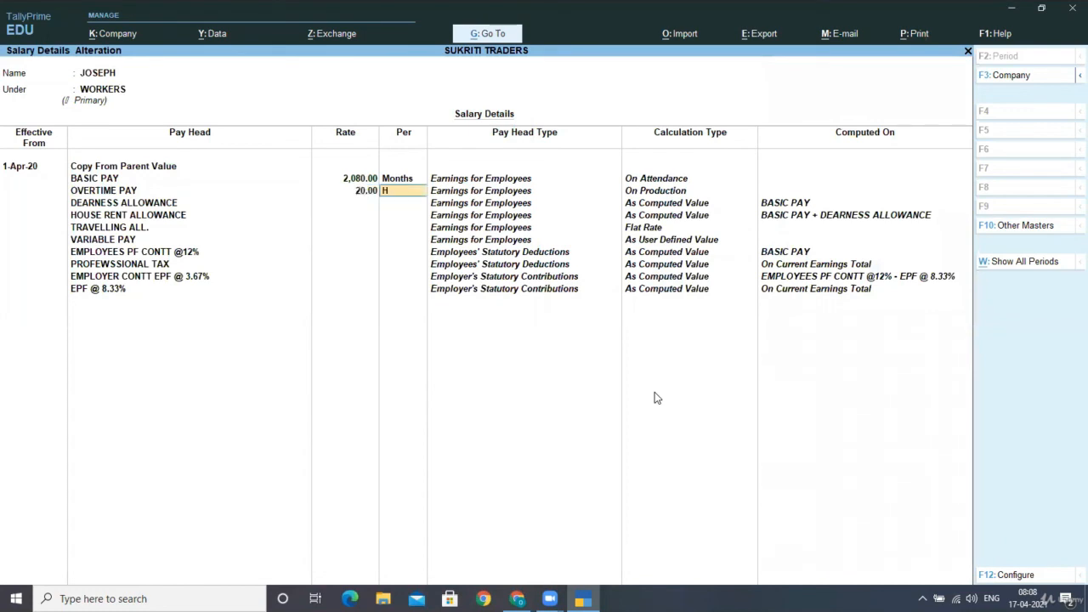
text(H)
key(Return)
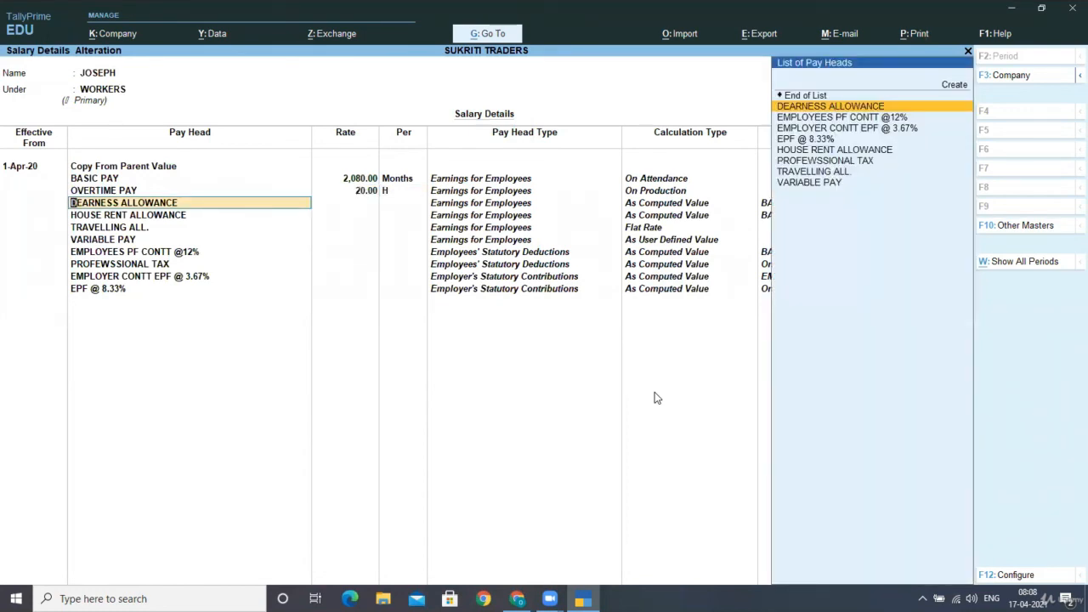
key(Return)
key(Return)
key(Return)
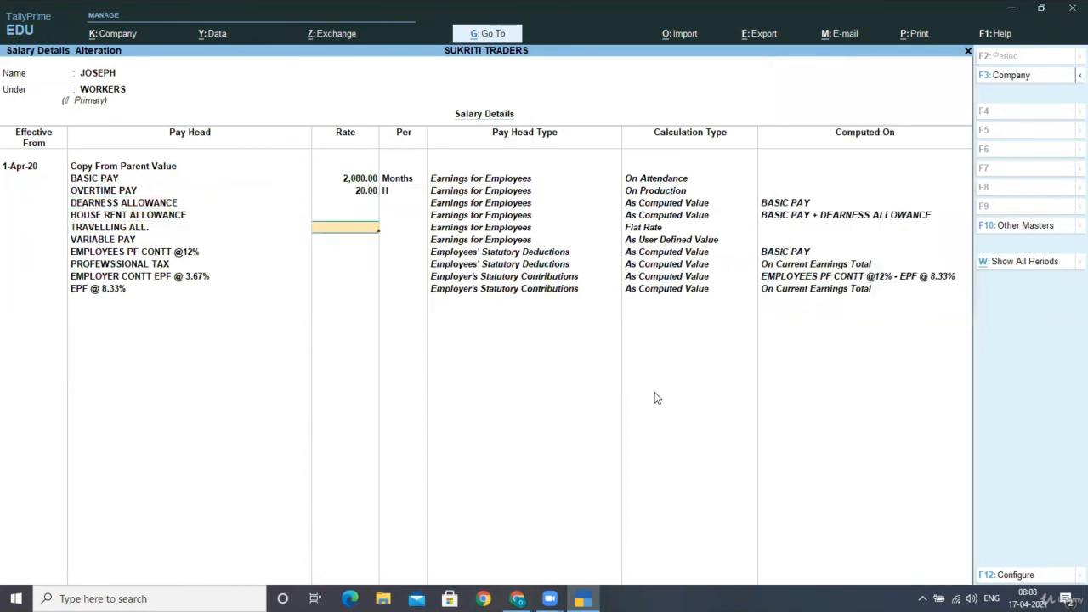
text(300)
key(Return)
key(Return)
key(Return)
key(Return)
key(Return)
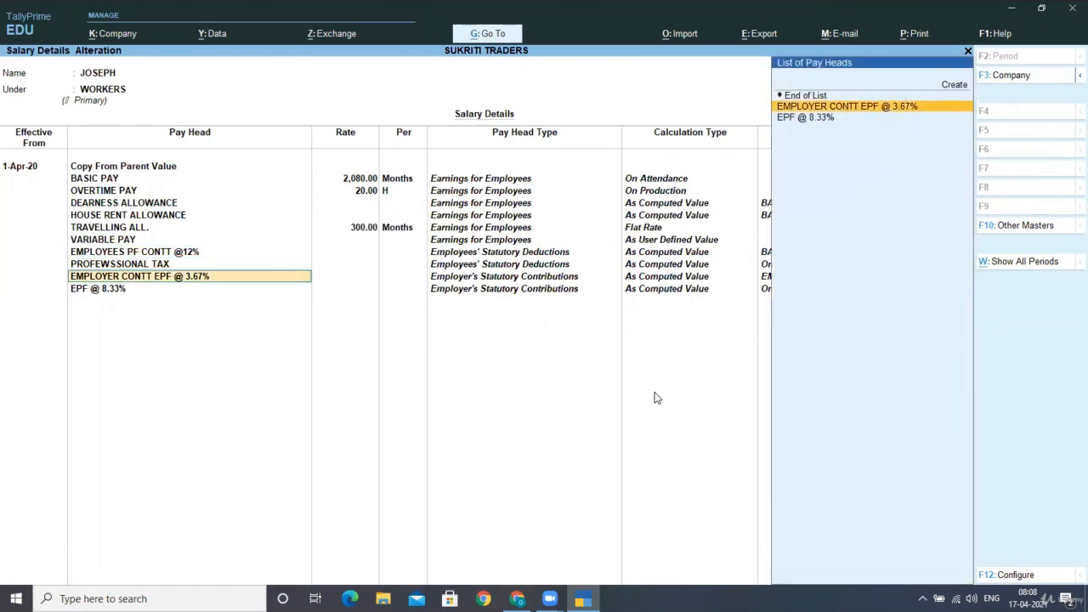
key(Return)
key(Return)
key(Return)
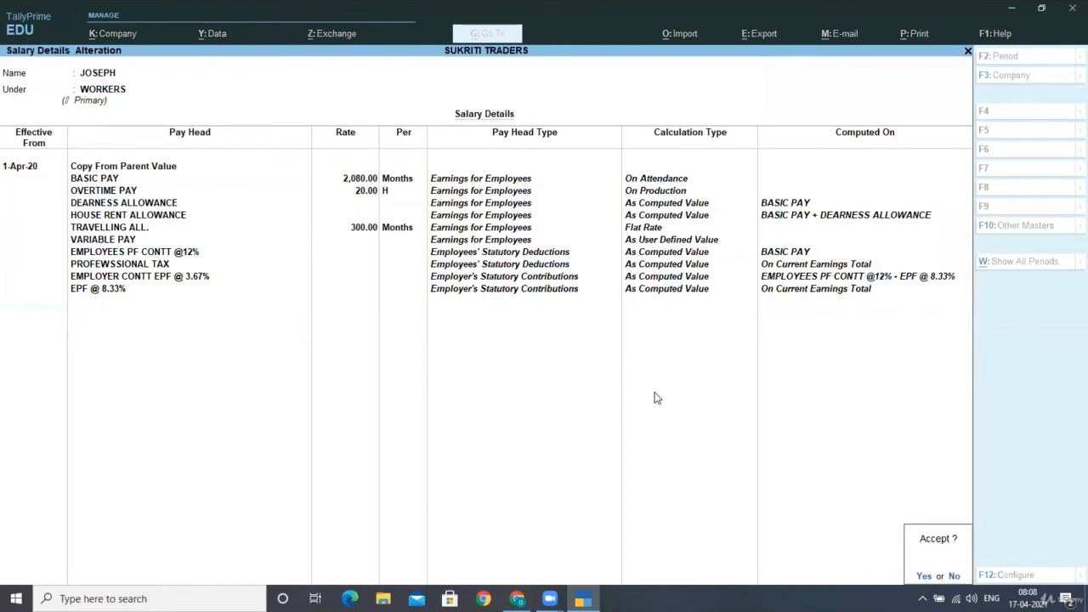
key(Return)
key(Down)
key(Down)
key(Down)
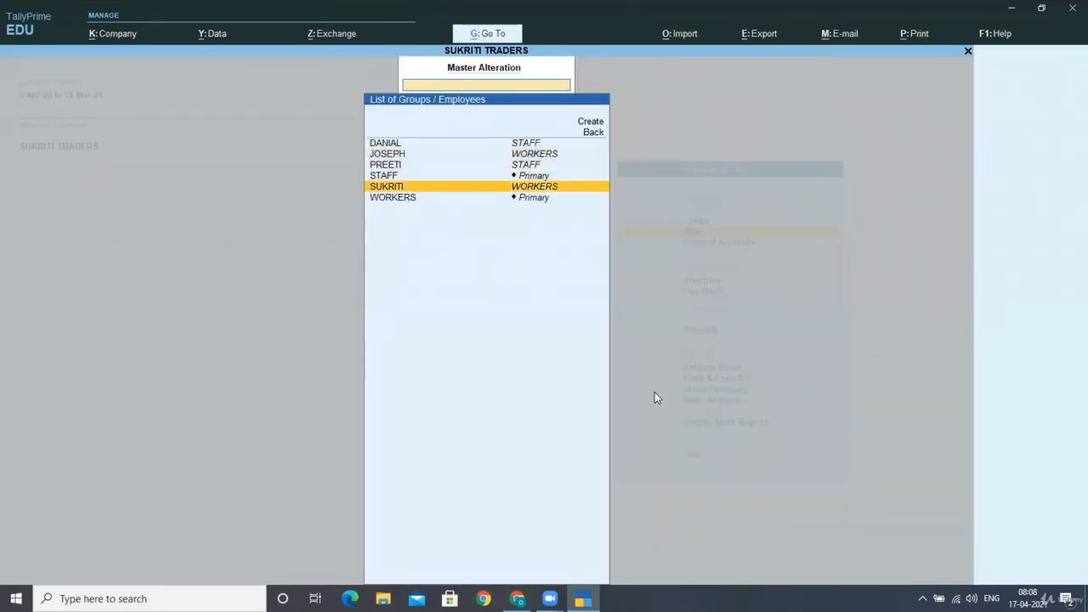
- Start the other WORKERS employee's salary from 1-Apr-20, copying parent values, with BASIC PAY 3,900
key(Return)
text(1-)
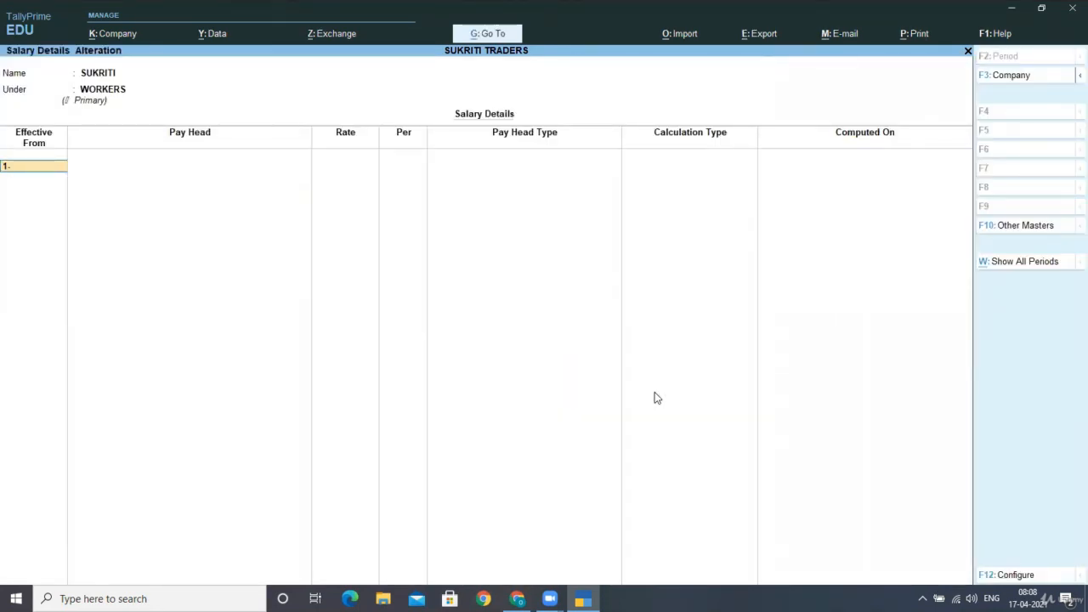
text(4-2020)
key(Return)
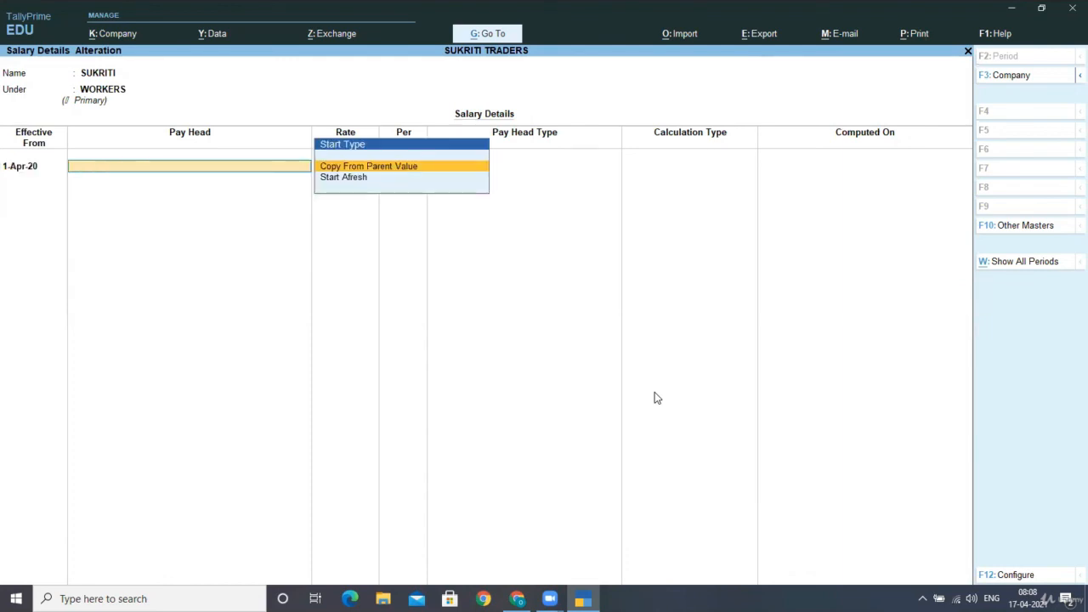
key(Return)
key(Return)
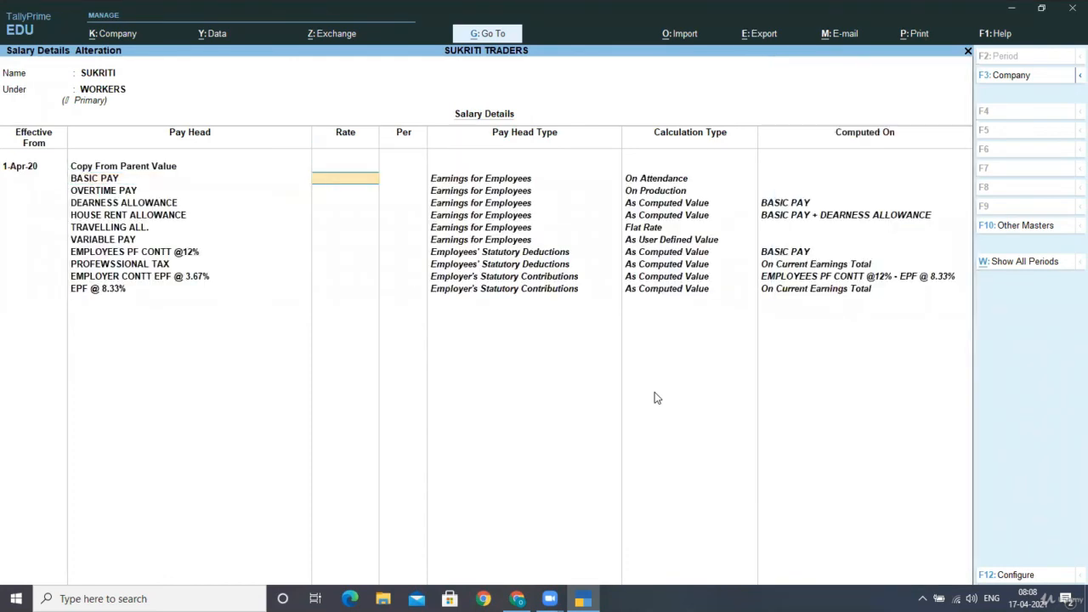
text(3900)
key(Return)
key(Return)
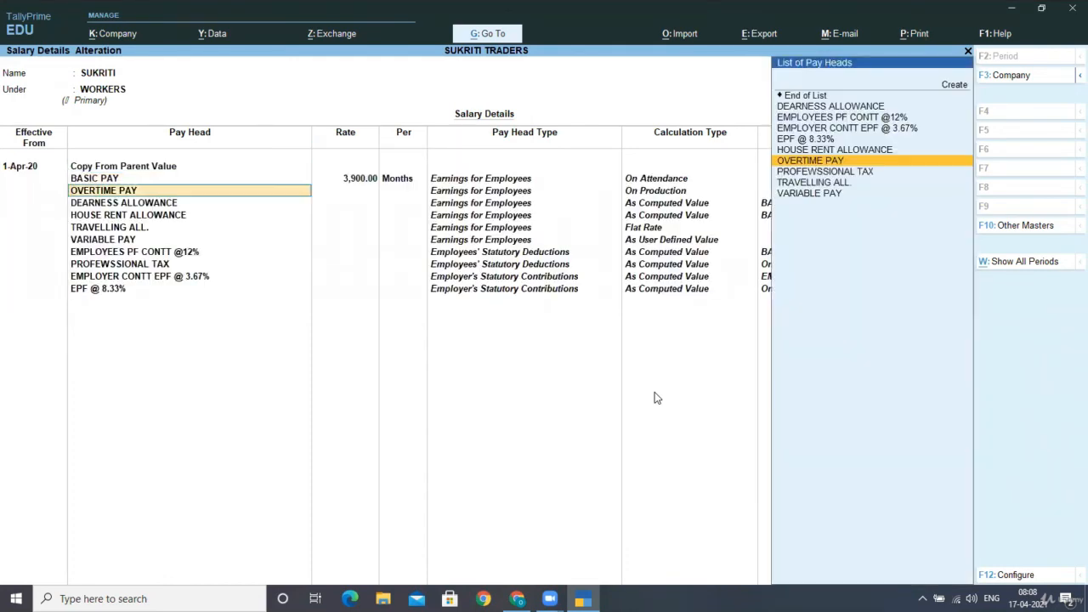
key(Return)
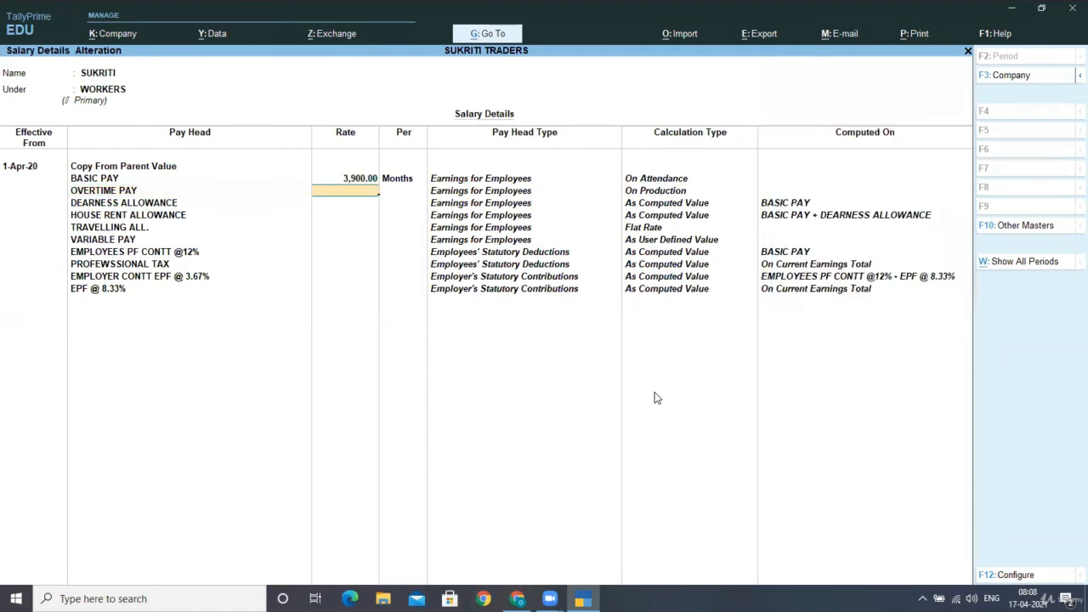
- Set OVERTIME PAY 37.50 per H and TRAVELLING ALL. 550, then save
text(37.5)
key(Return)
text(H)
key(Return)
key(Return)
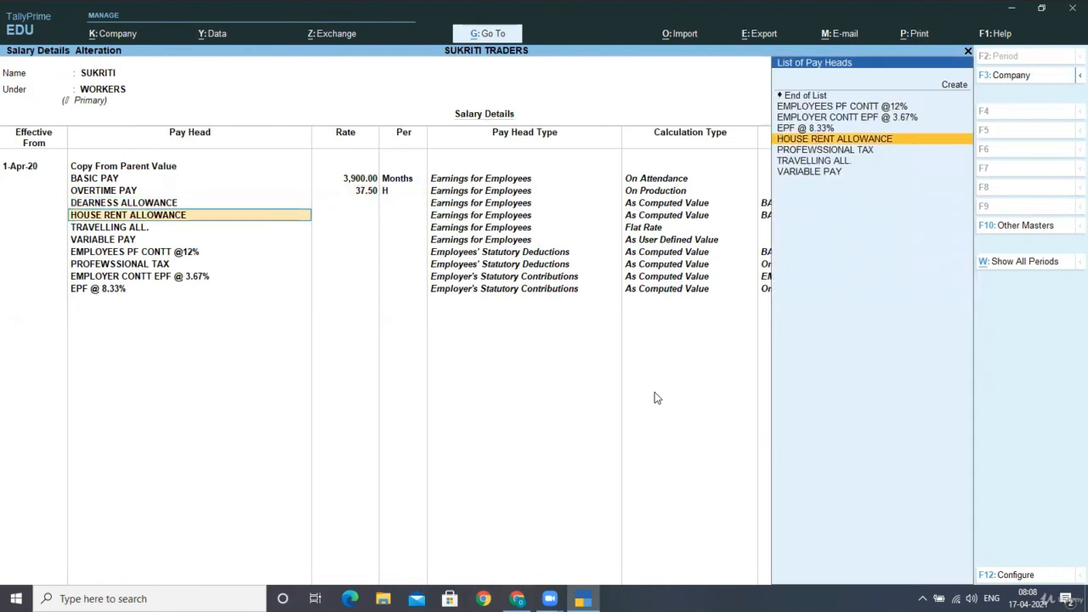
key(Return)
key(Return)
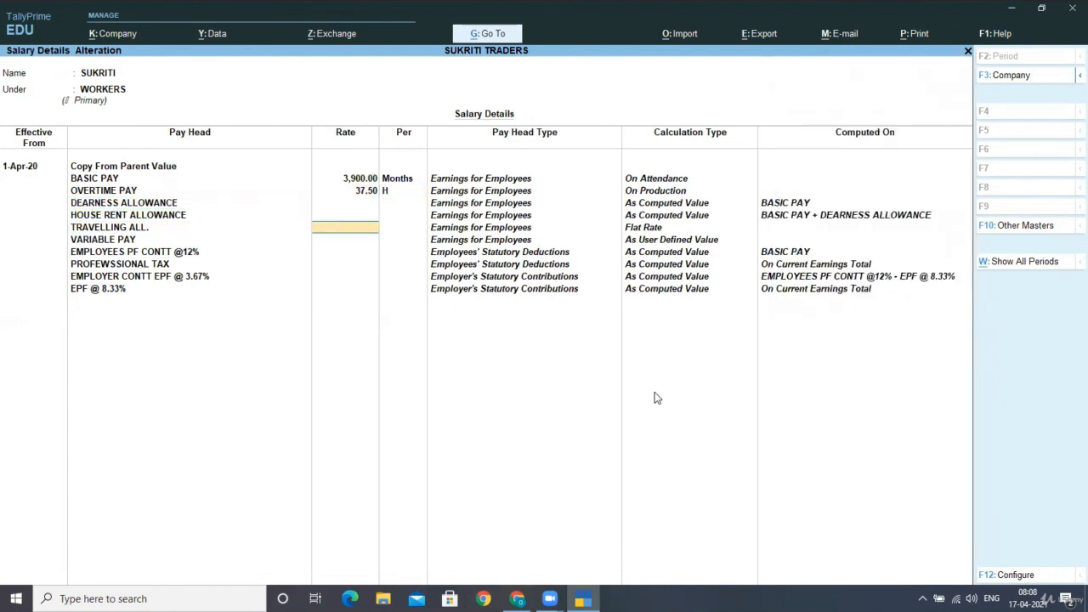
text(550)
key(Return)
key(Return)
key(Return)
key(Return)
key(Return)
key(Return)
key(Return)
key(Return)
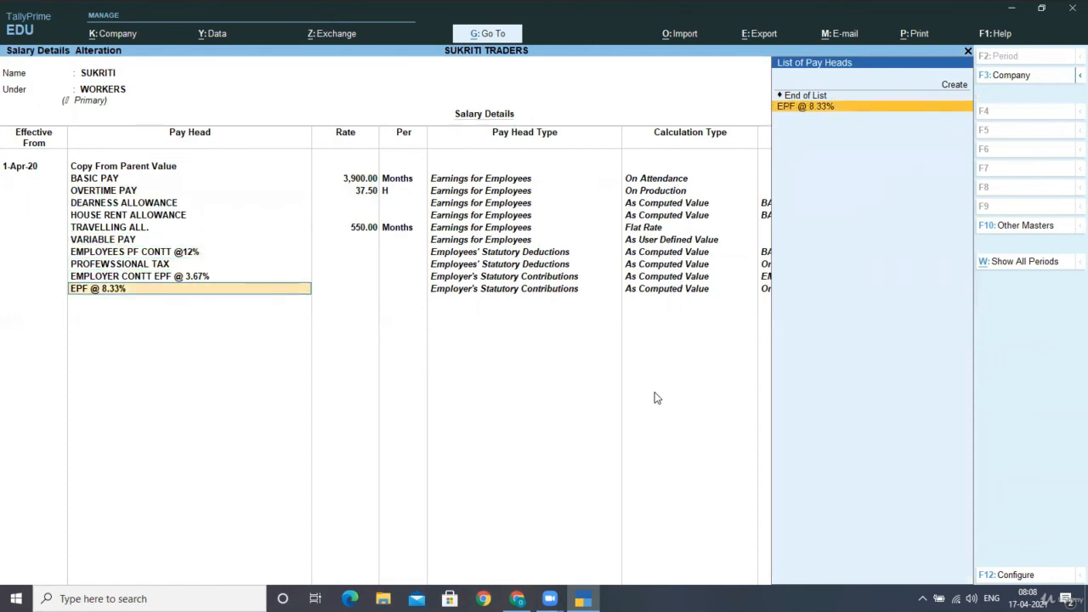
key(Return)
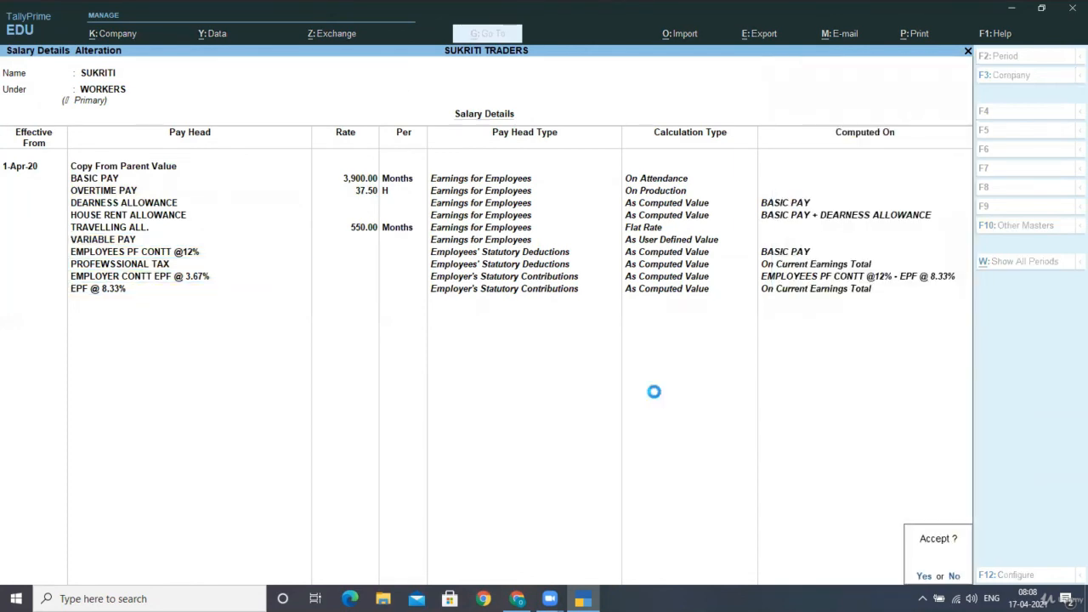
key(Return)
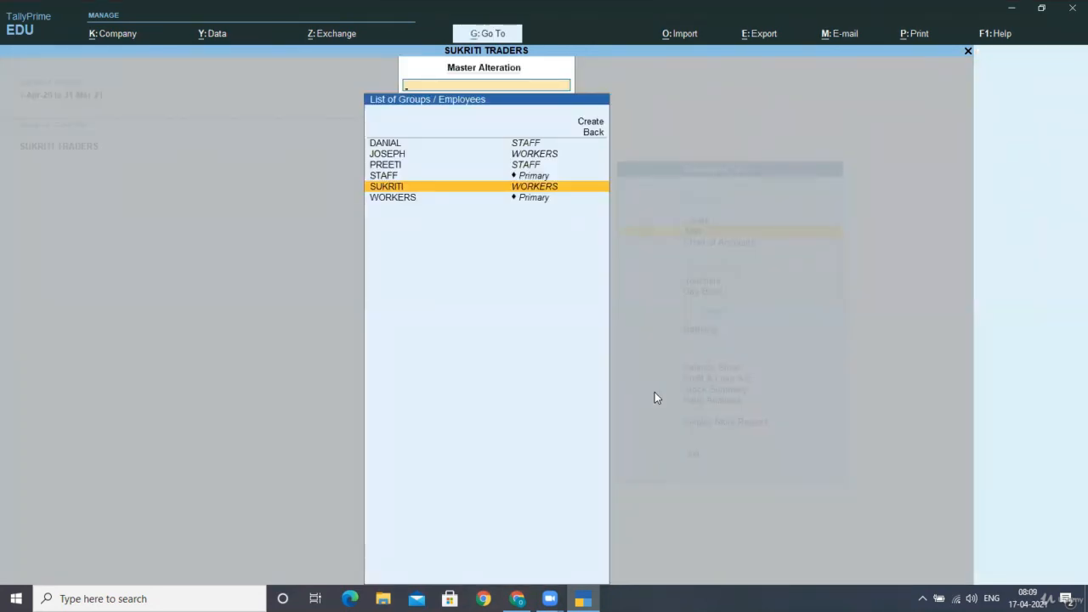
- Close the employee list and return to the Gateway of Tally
key(Escape)
key(Escape)
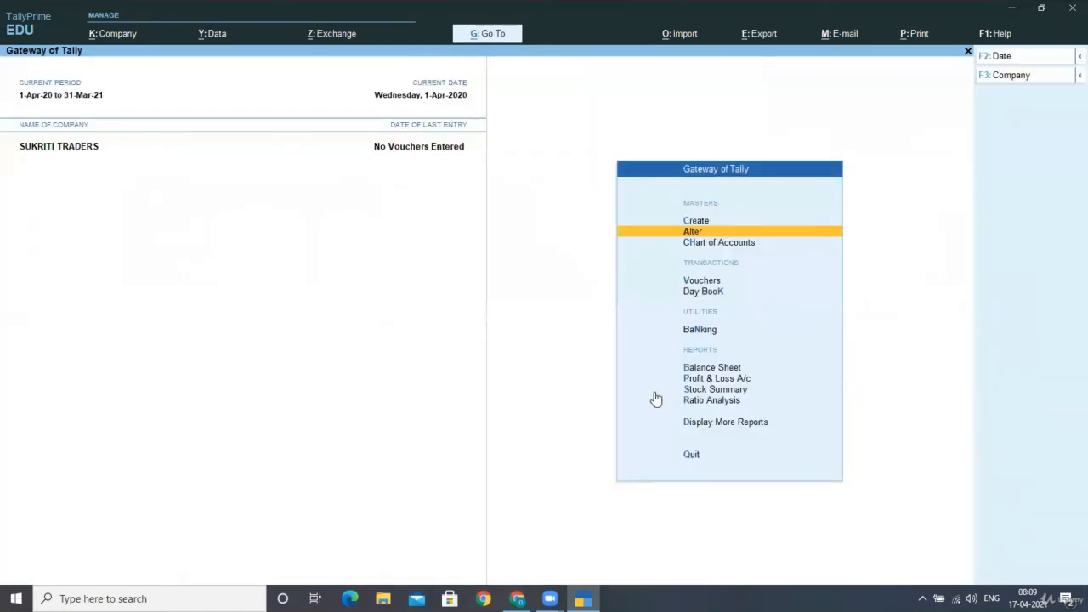
key(Down)
key(Up)
key(Up)
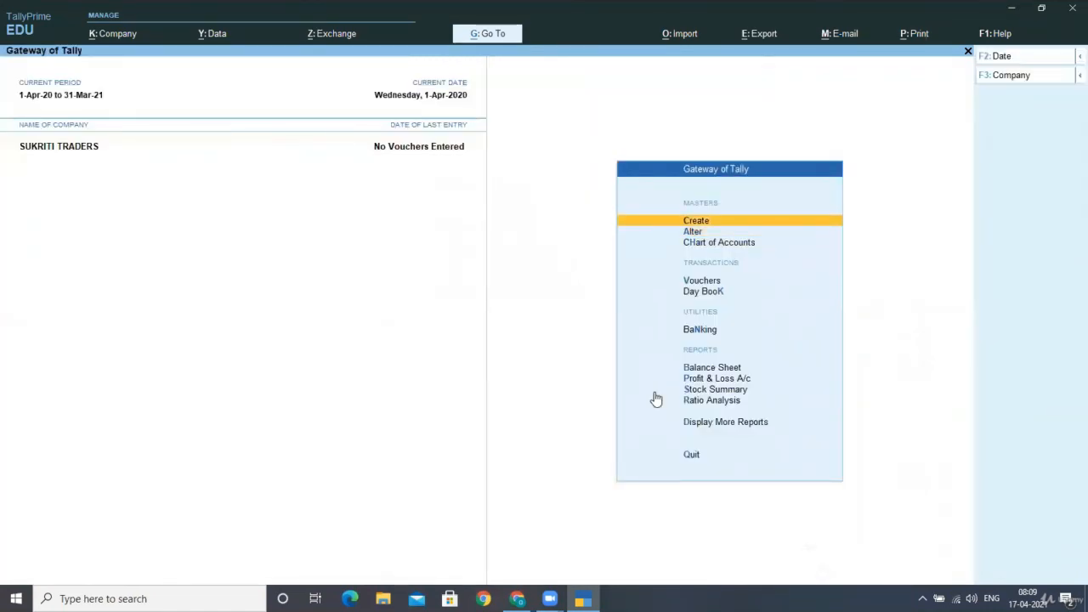